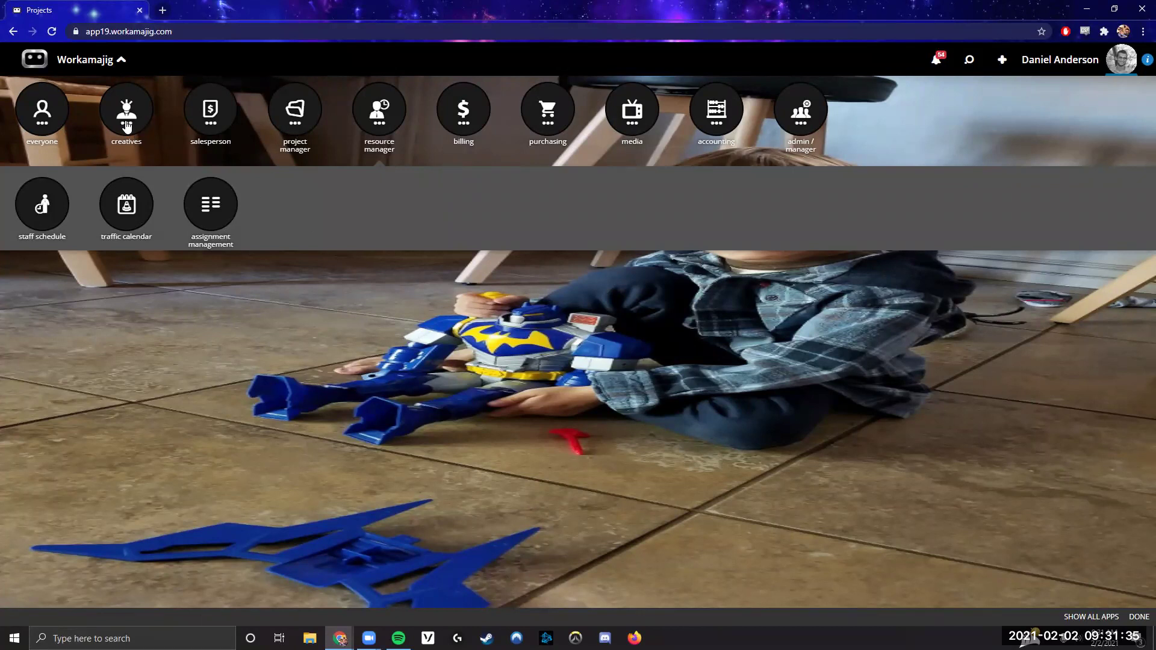
click(348, 263)
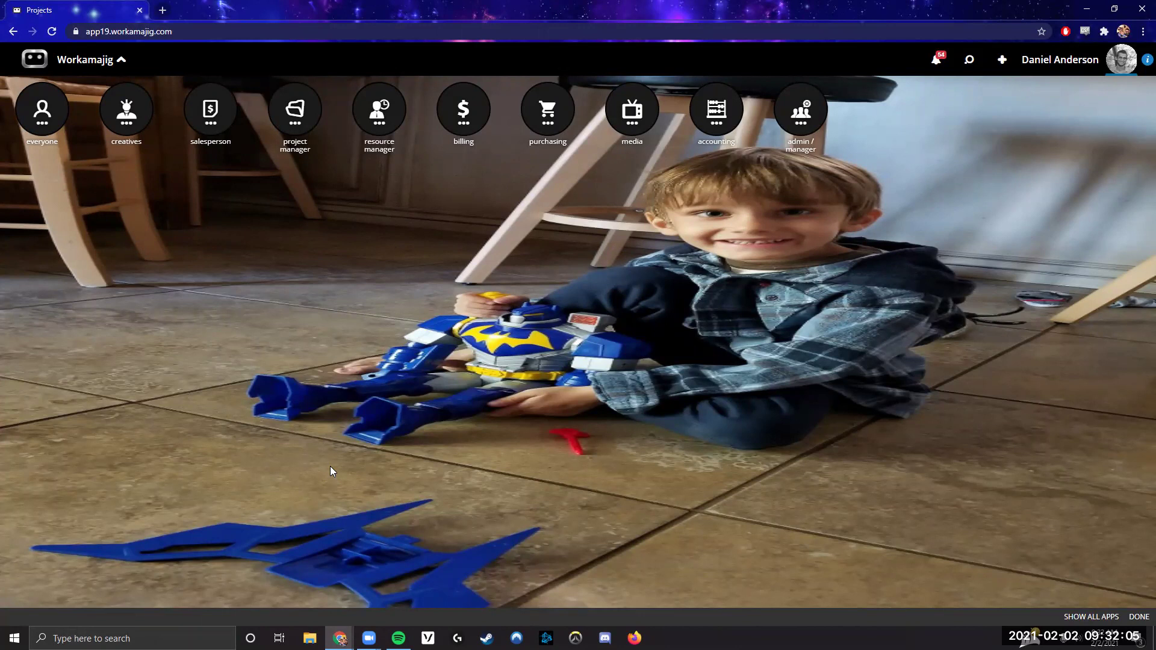
click(386, 132)
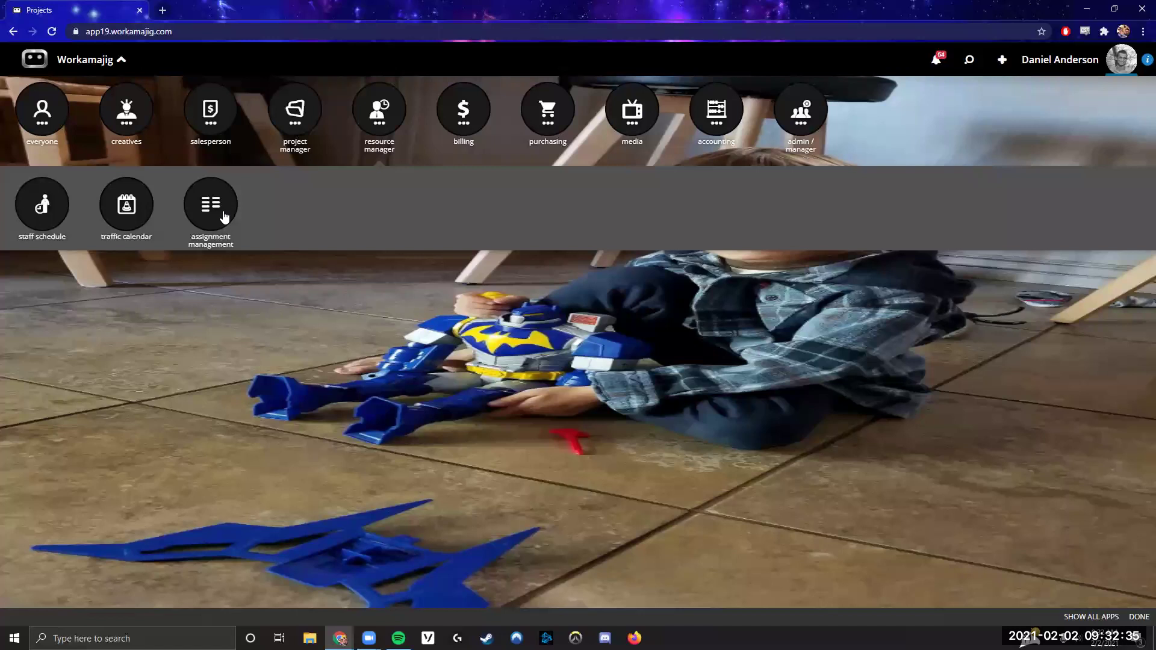
click(373, 130)
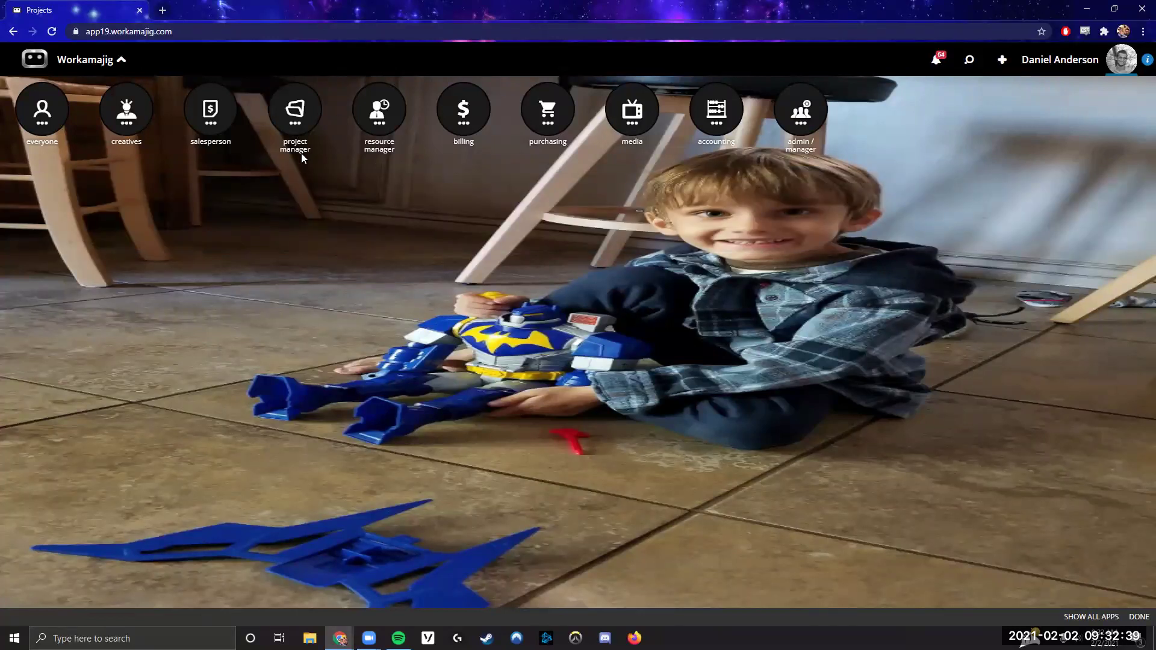
Open the resource manager's assignment management screen and show the board of the staff member with the profile photo.
click(377, 129)
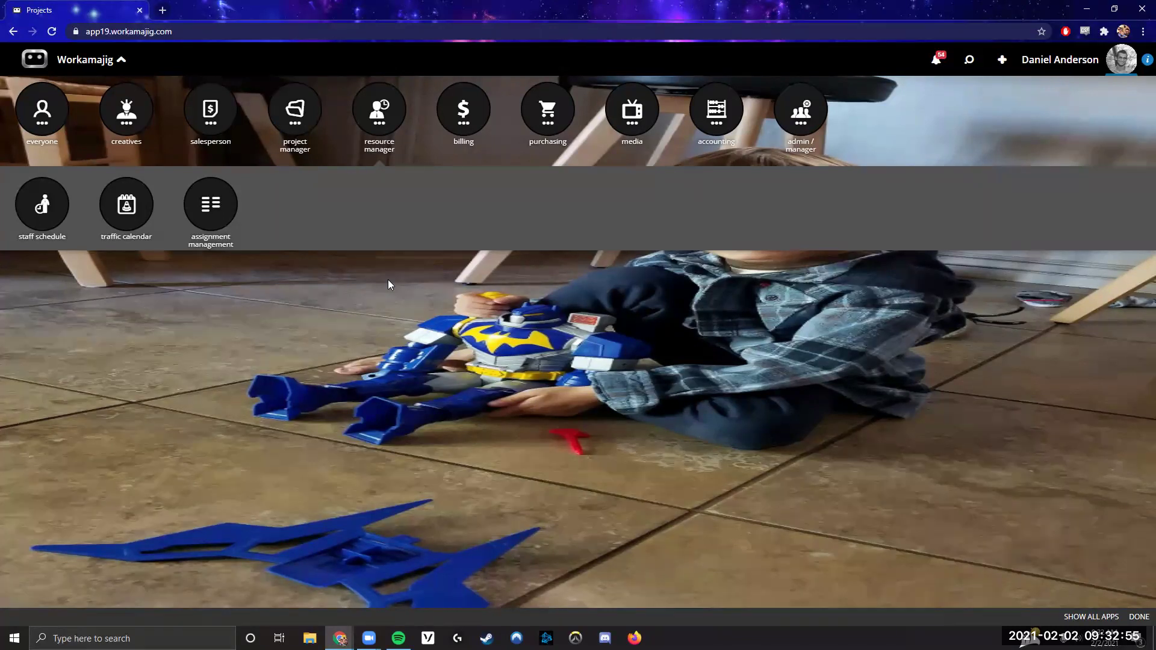
click(211, 212)
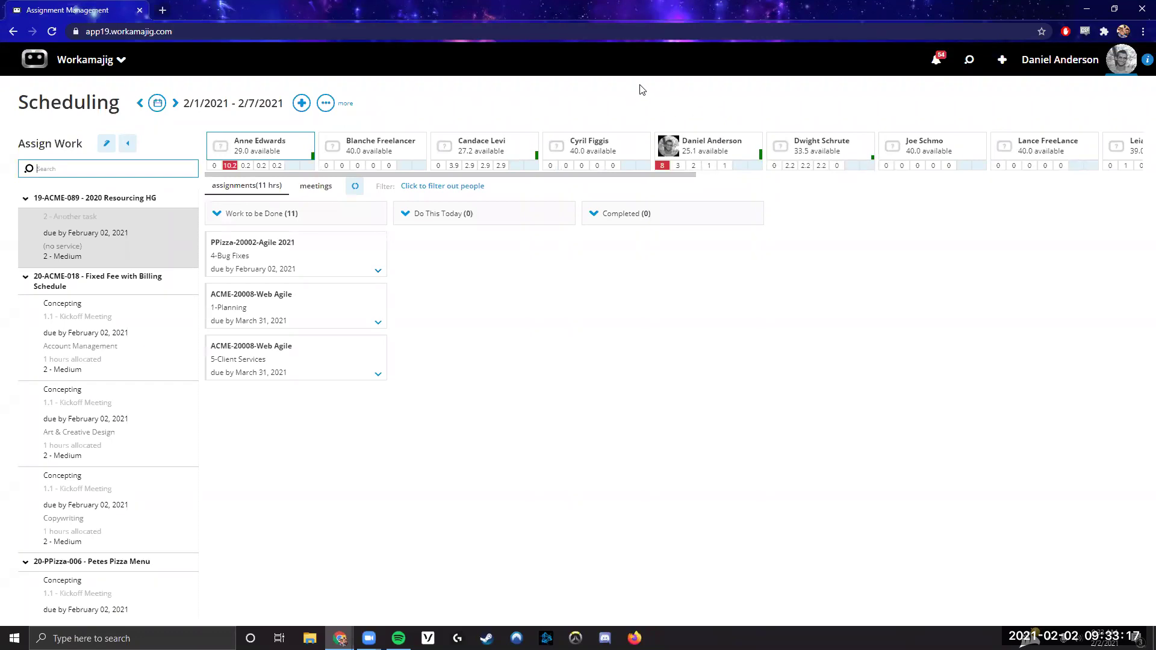
click(702, 143)
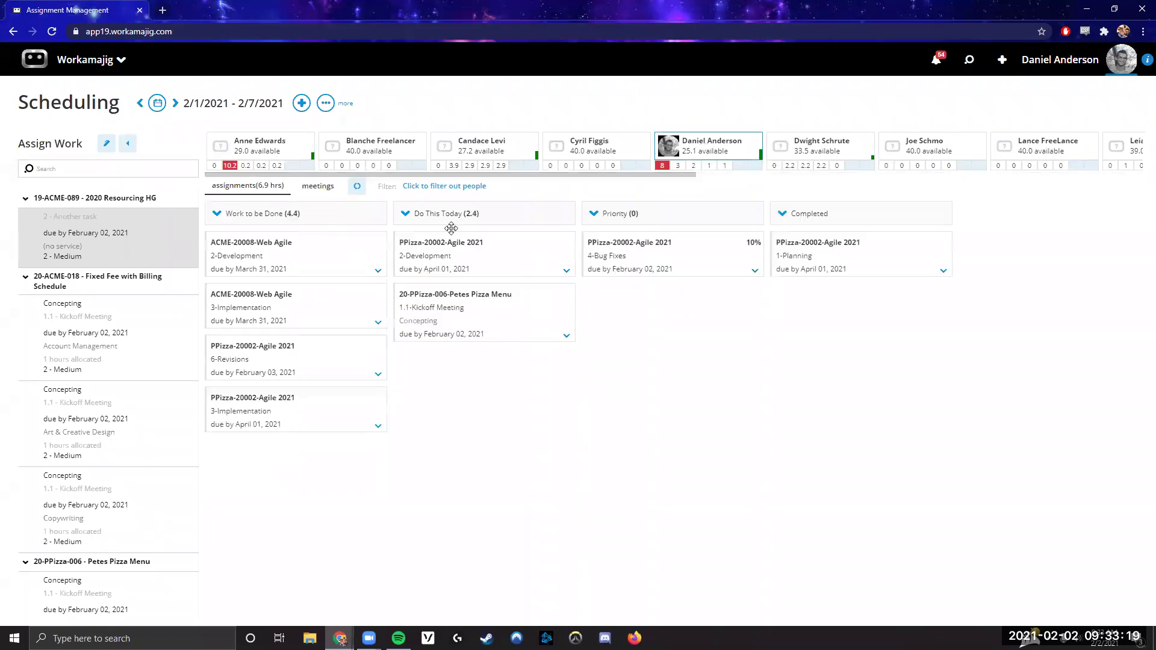
Move all cards in Do This Today, Priority and Completed back to Work to be Done on this staff member's board.
mouse_move(832, 386)
drag(482, 256, 317, 537)
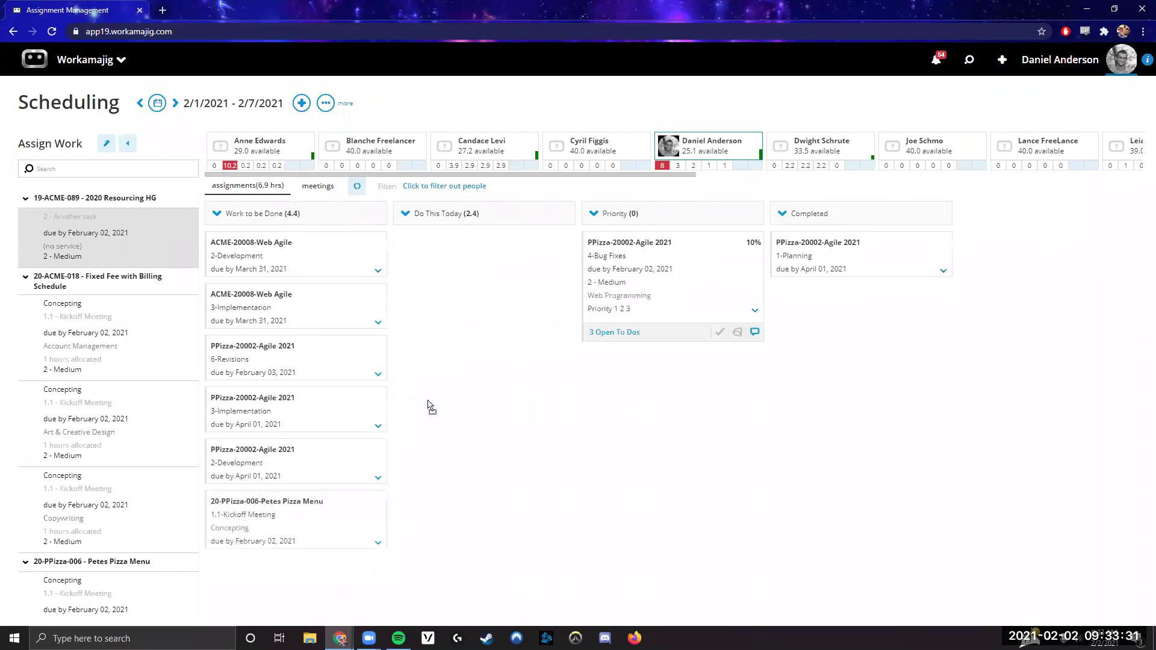
drag(841, 245, 374, 236)
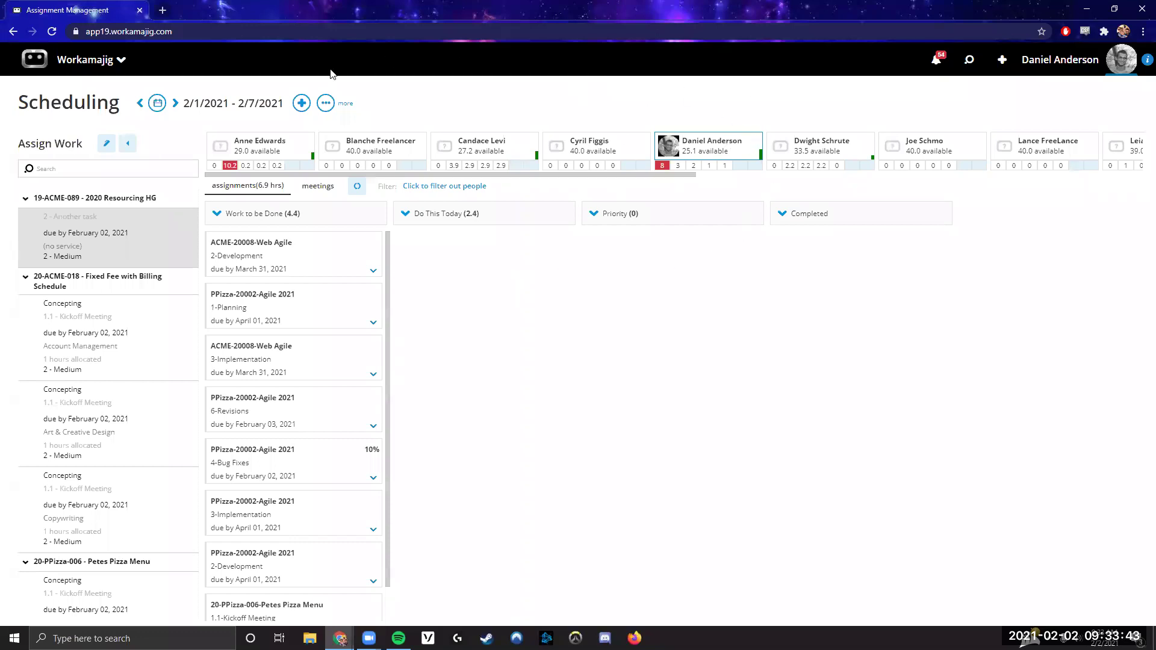
On the third listed staff member's board, move the Petes Pizza Menu Kickoff Meeting card and one more card to Do This Today.
click(495, 151)
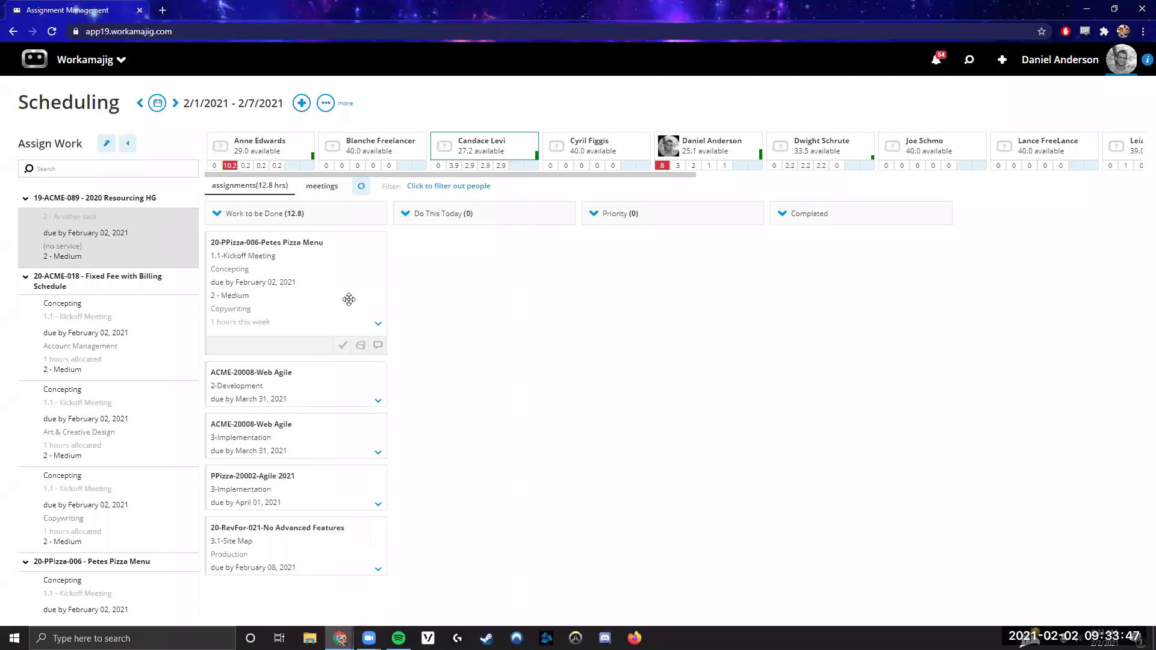
drag(315, 292, 509, 271)
drag(277, 422, 496, 320)
On the board of the staff member with the photo, move the ACME-20008-Web Agile 2-Development card to Do This Today.
click(662, 150)
drag(262, 285, 470, 250)
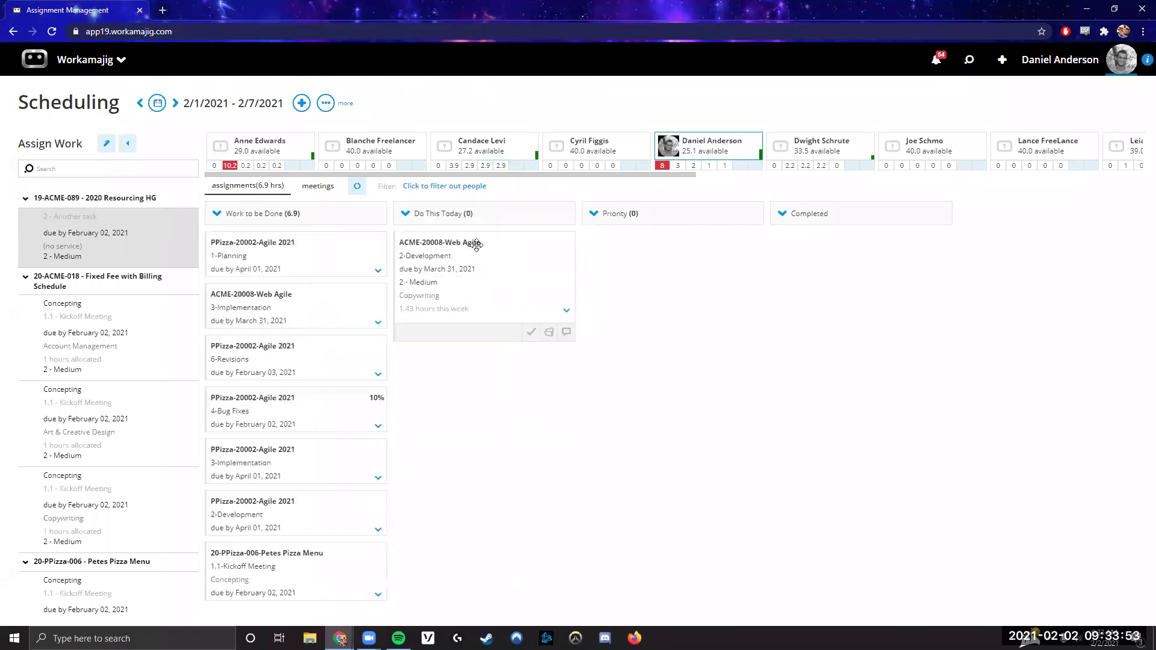
Open the Today - Creatives screen to view the task board from the creative's side.
click(122, 71)
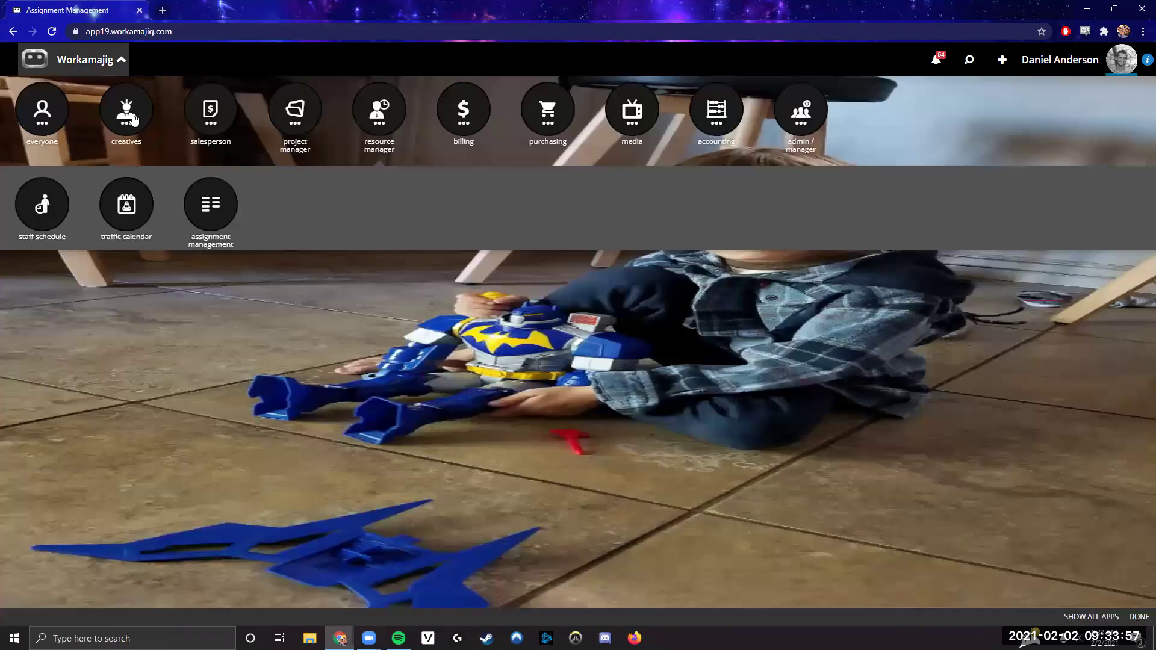
click(39, 212)
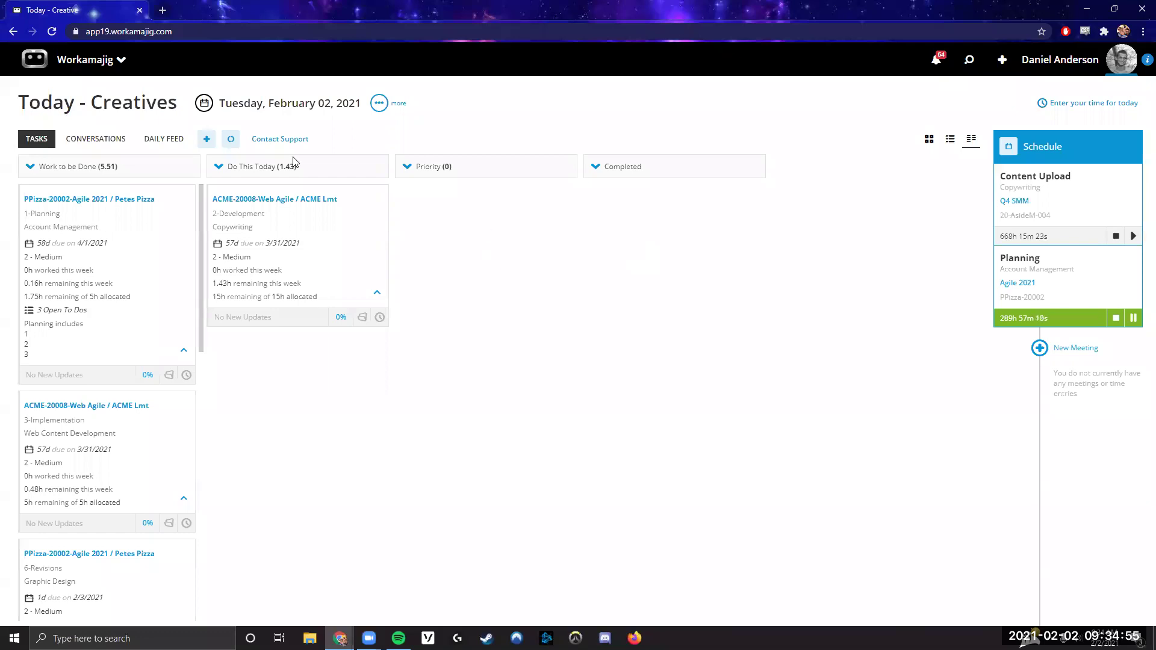
click(90, 60)
click(392, 125)
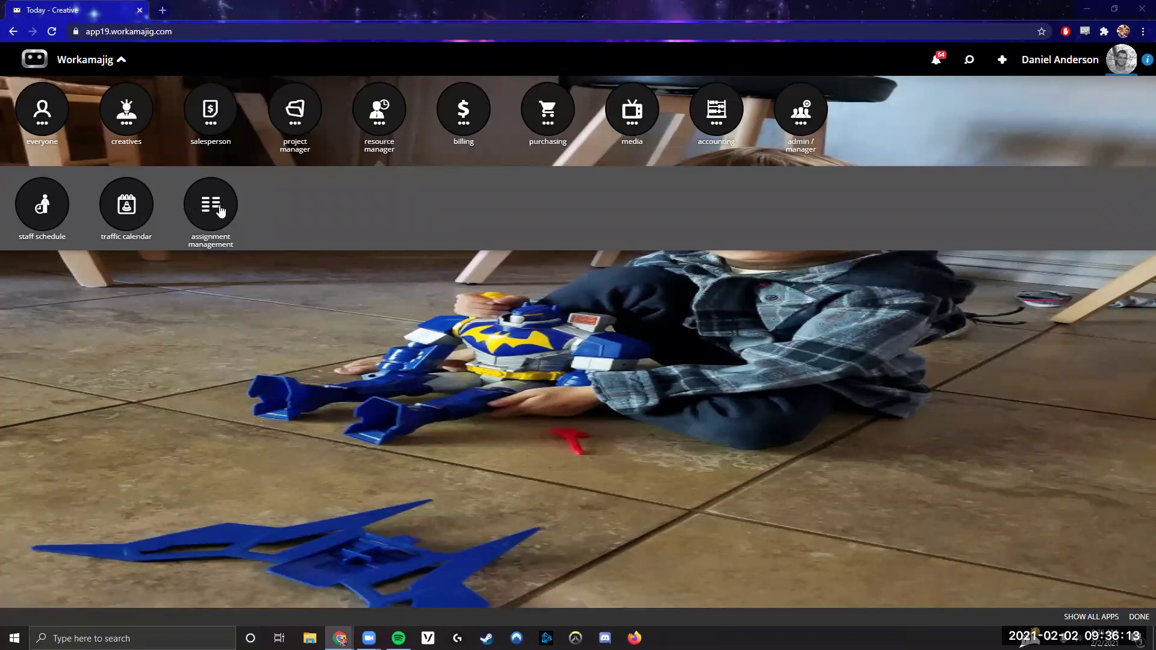
click(119, 112)
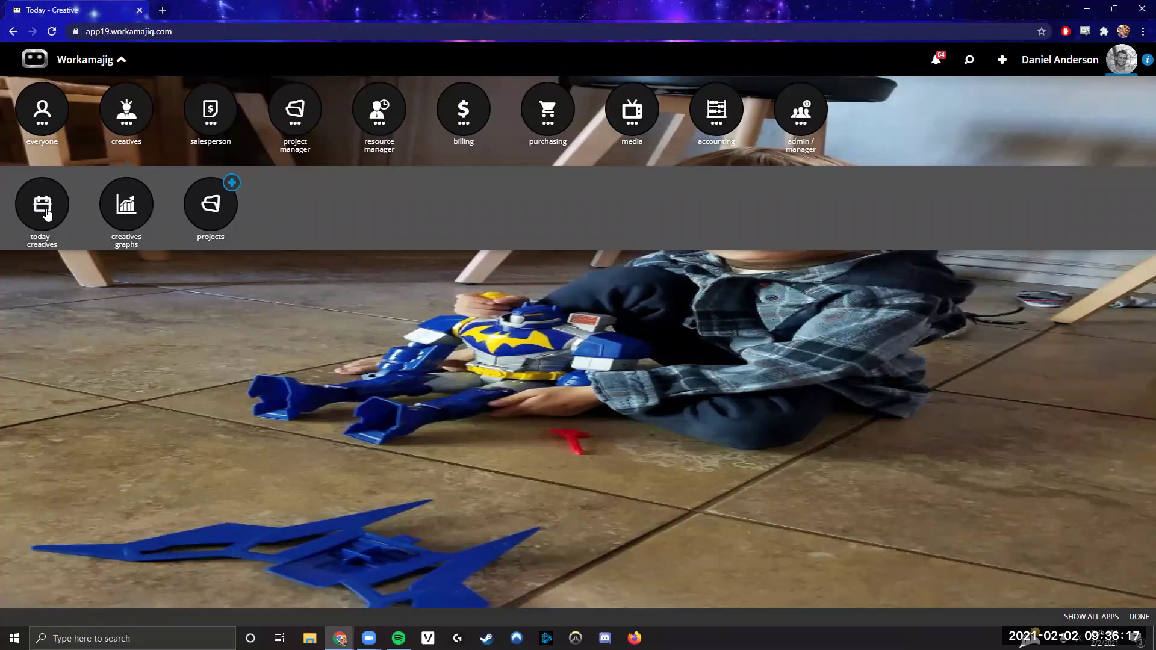
click(121, 128)
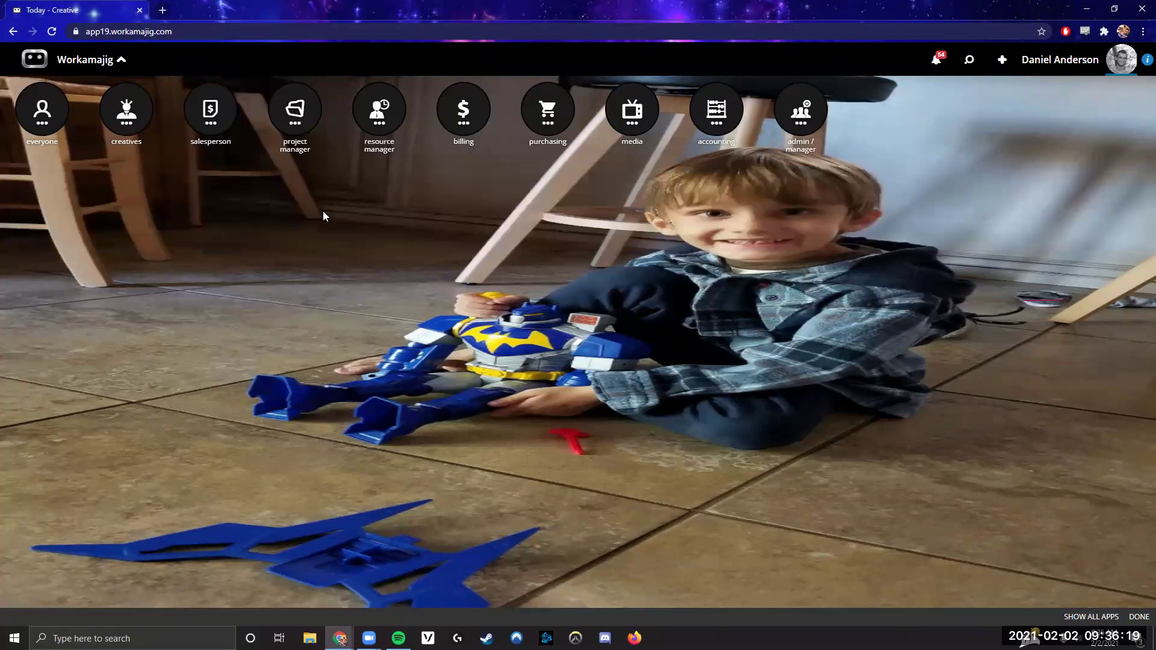
click(807, 121)
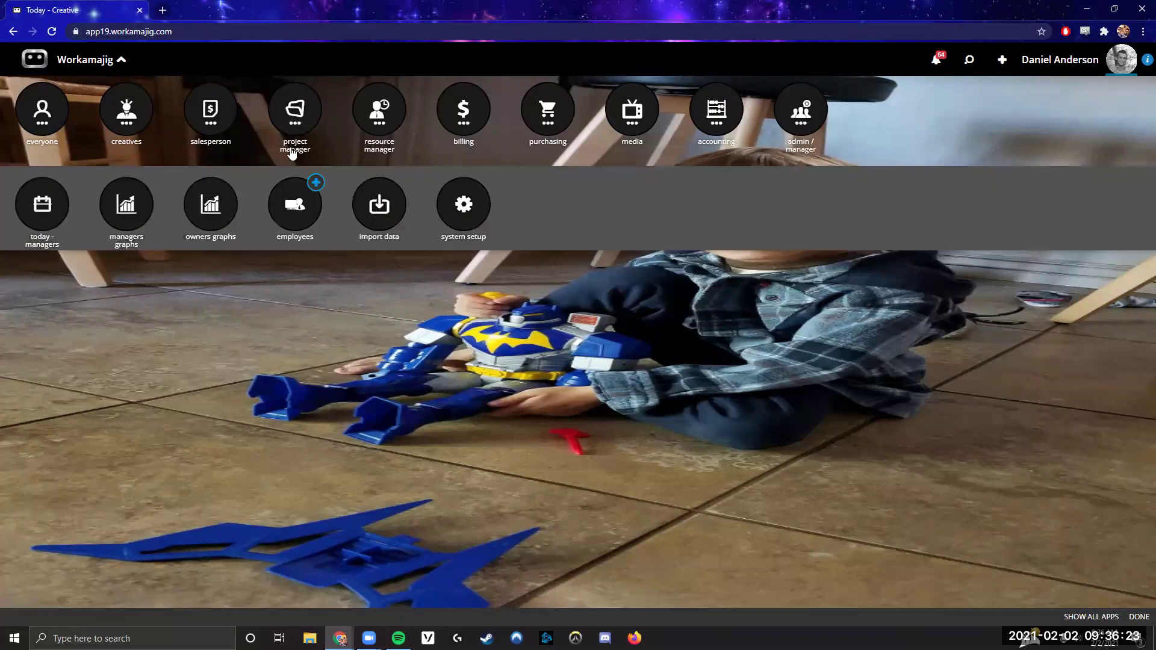
click(364, 120)
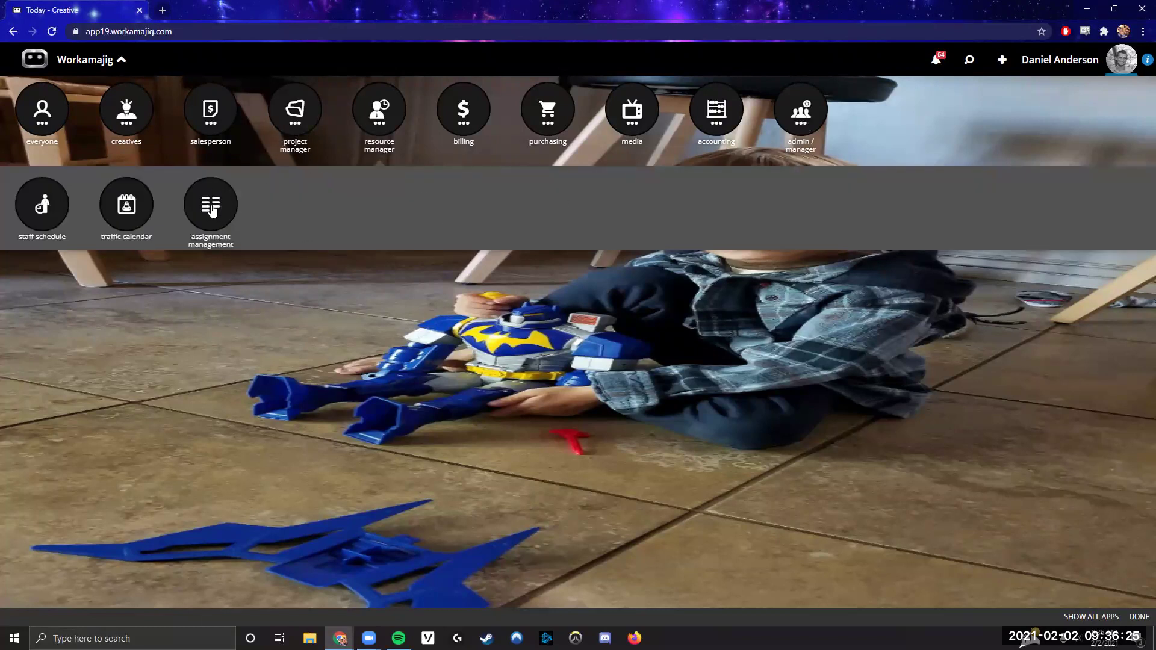
Open the Security Settings from the admin's System Setup.
click(800, 128)
click(460, 211)
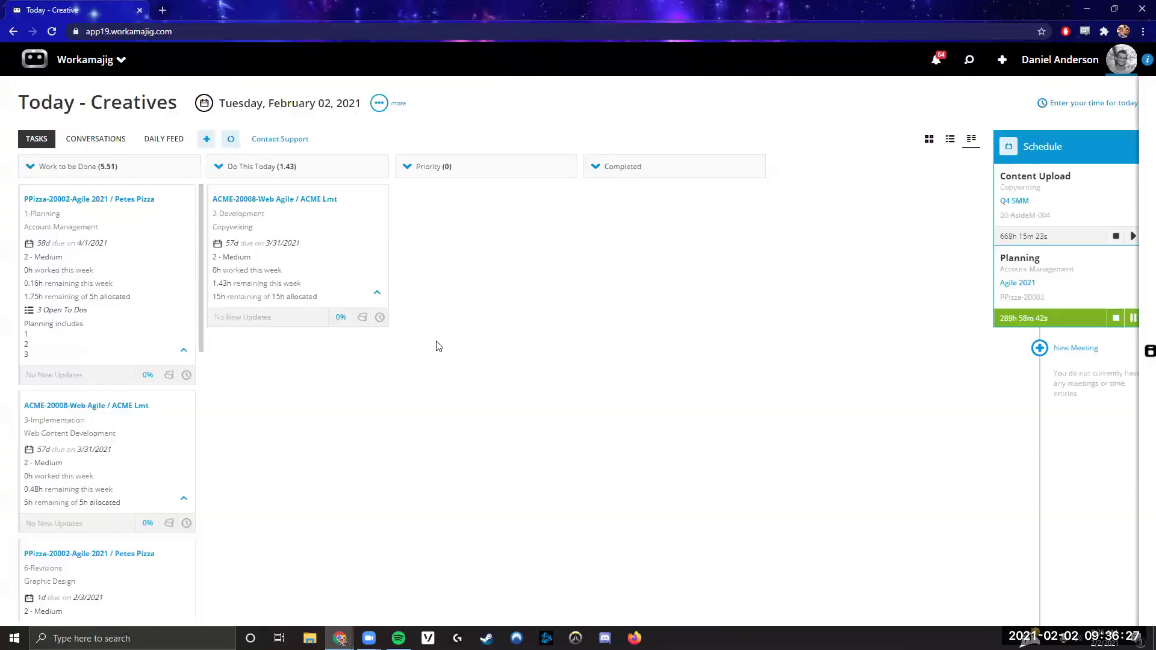
drag(295, 432, 202, 432)
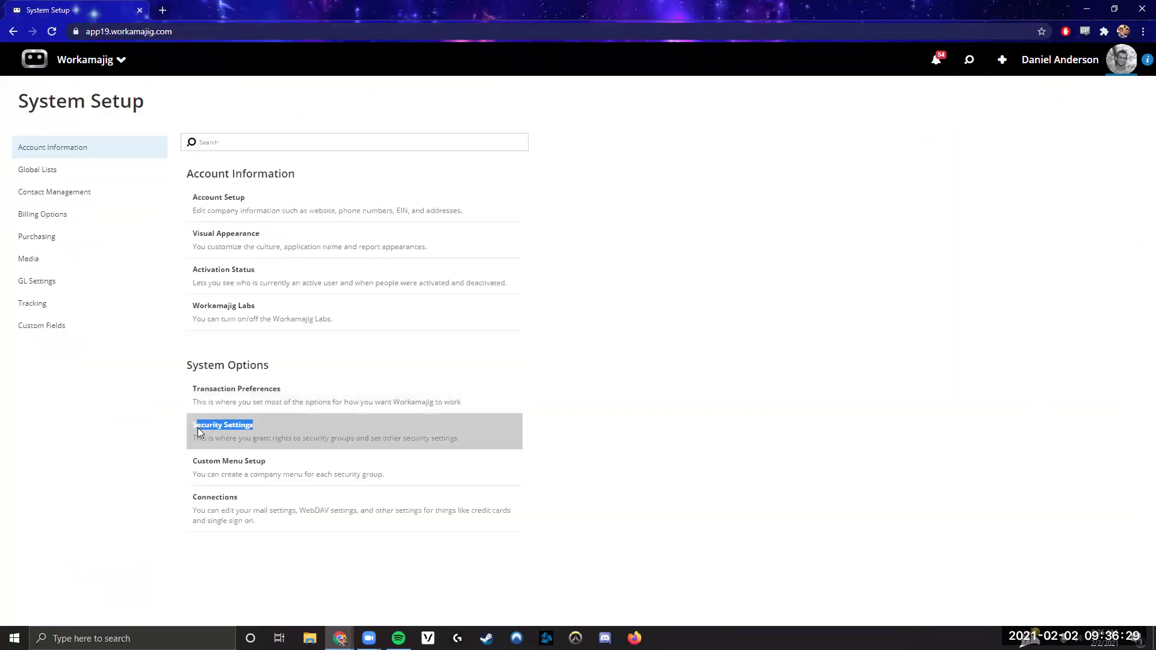
click(199, 431)
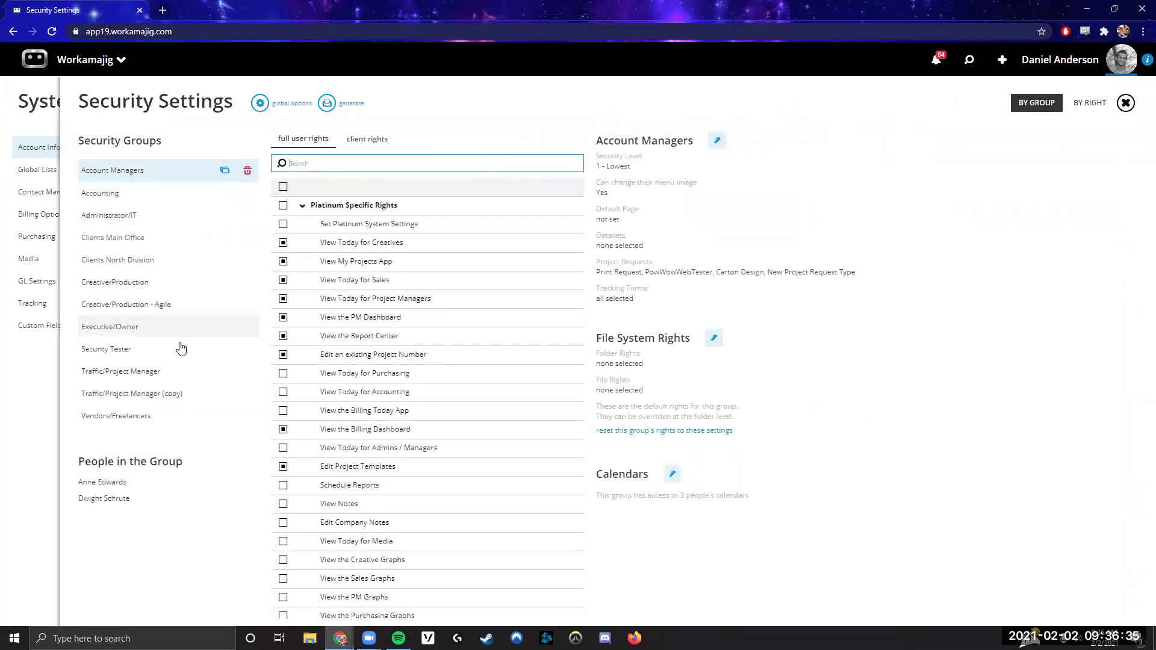
Search the Traffic/Project Manager group's full user rights for "Assignment" and check the Traffic Assignment Management Screen right.
click(179, 372)
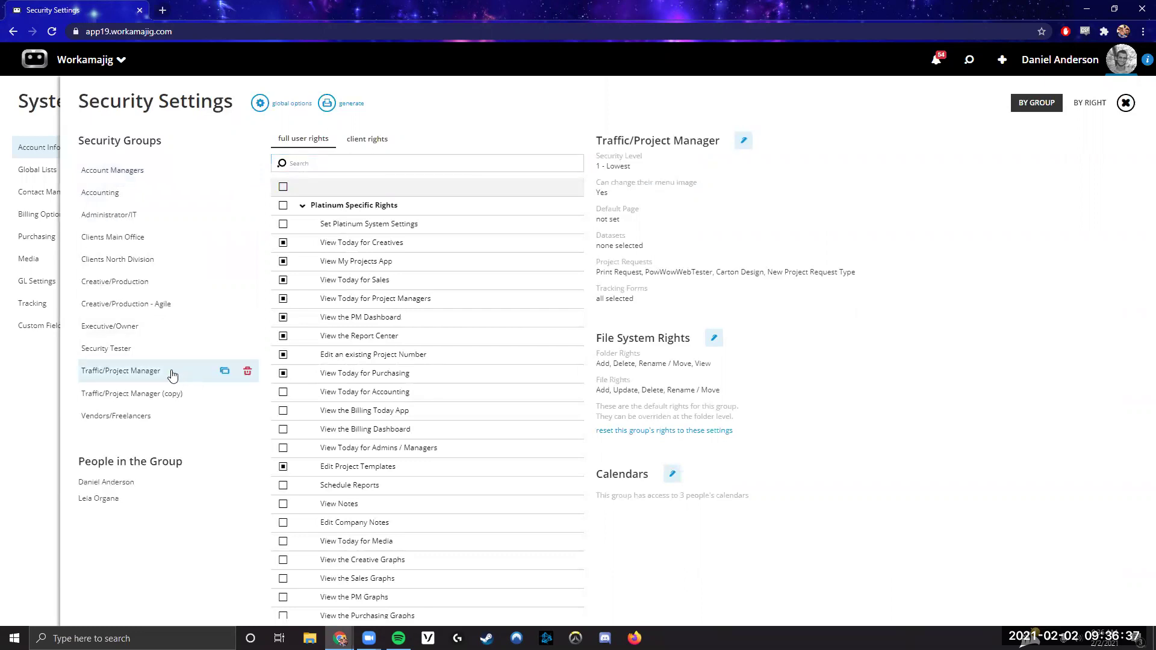
drag(172, 375, 83, 375)
click(358, 162)
text(Assign)
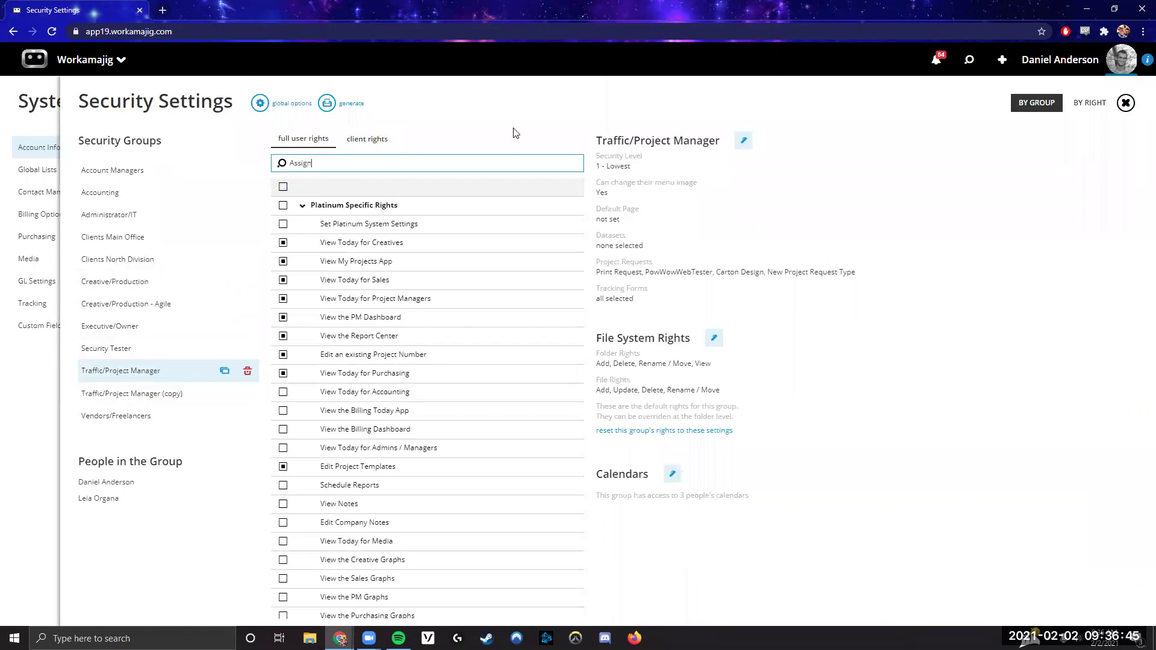
text(ment)
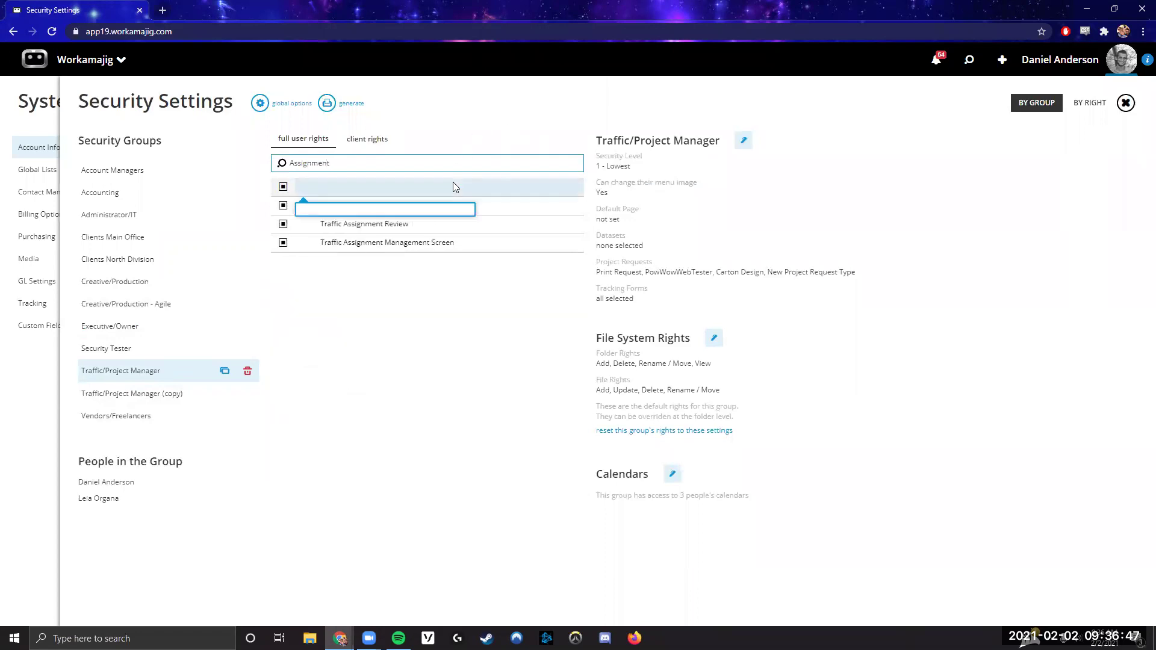
drag(443, 244, 294, 246)
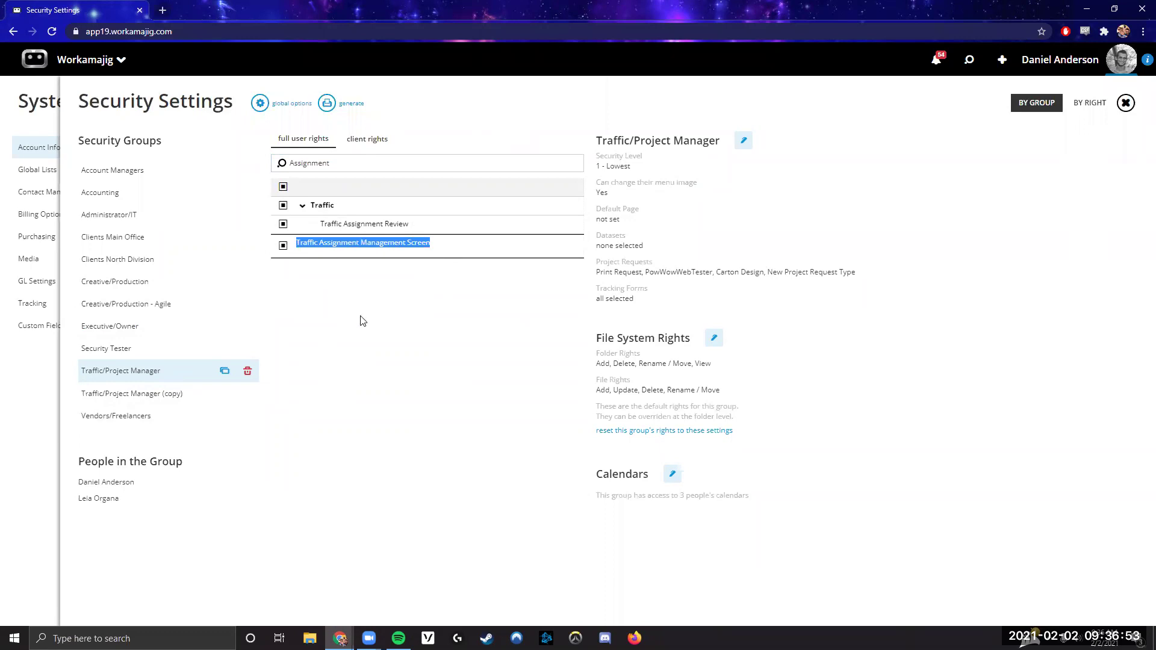
click(359, 320)
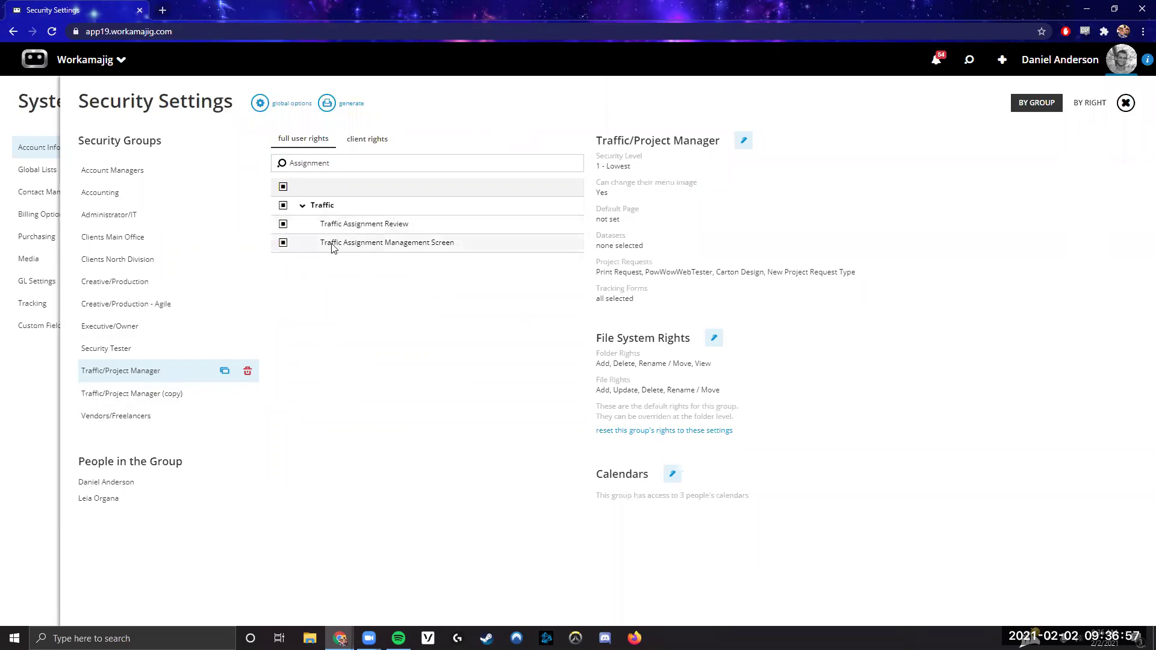
drag(323, 242, 459, 253)
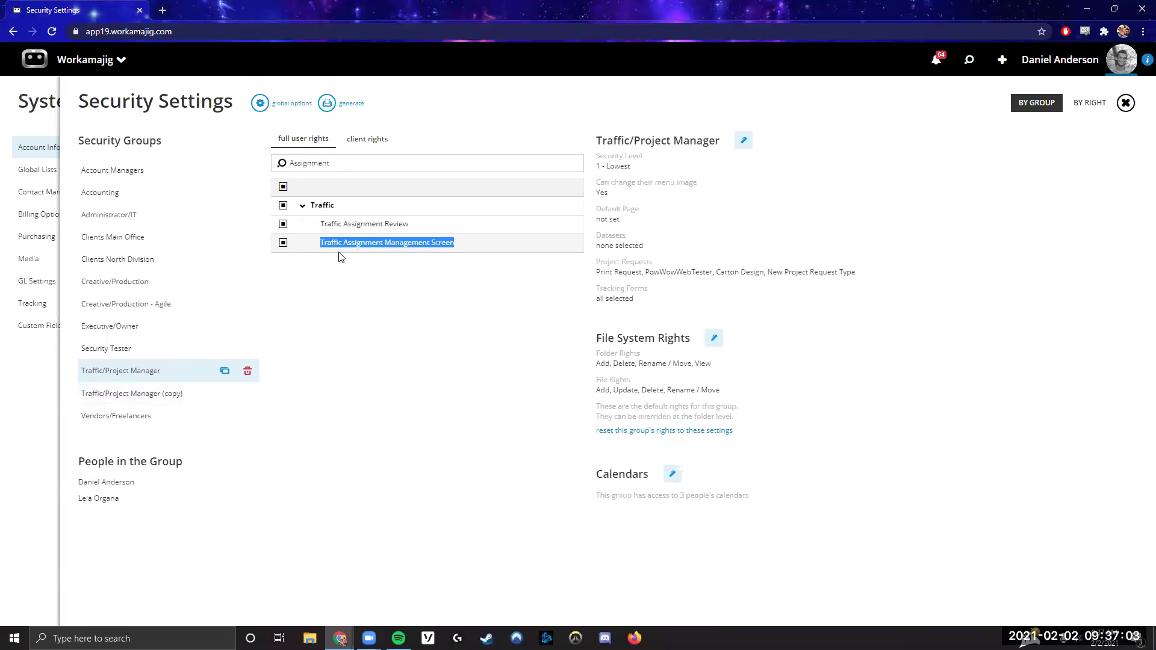
click(359, 278)
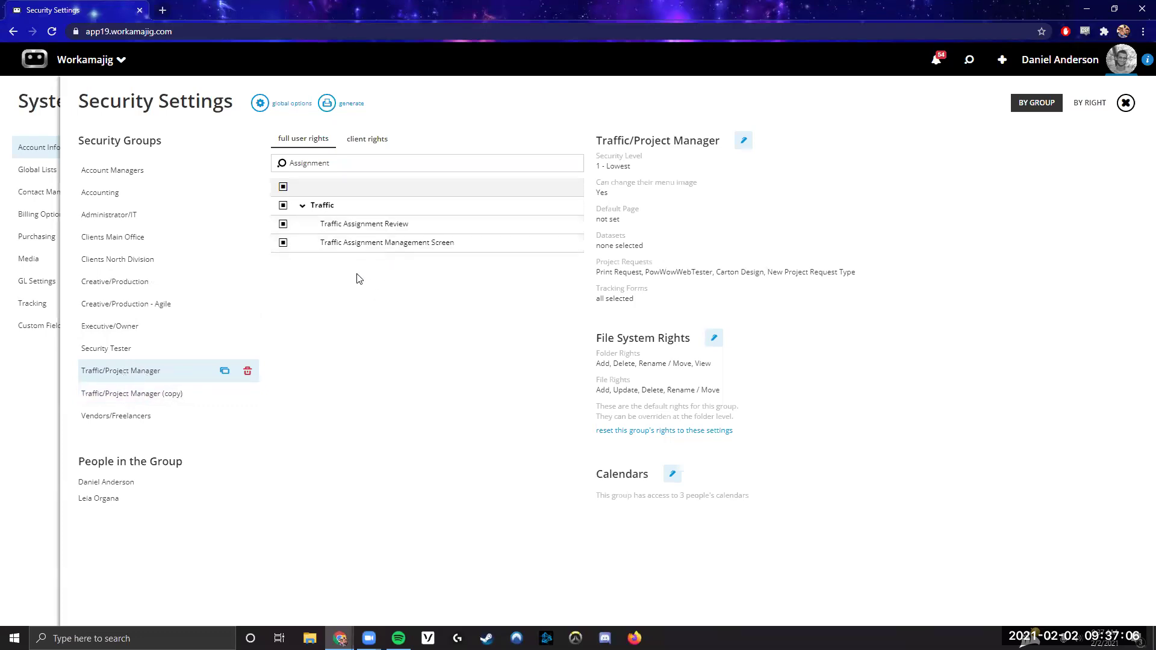
Close the Security Settings and open the Today - Creatives screen.
click(4, 386)
click(91, 60)
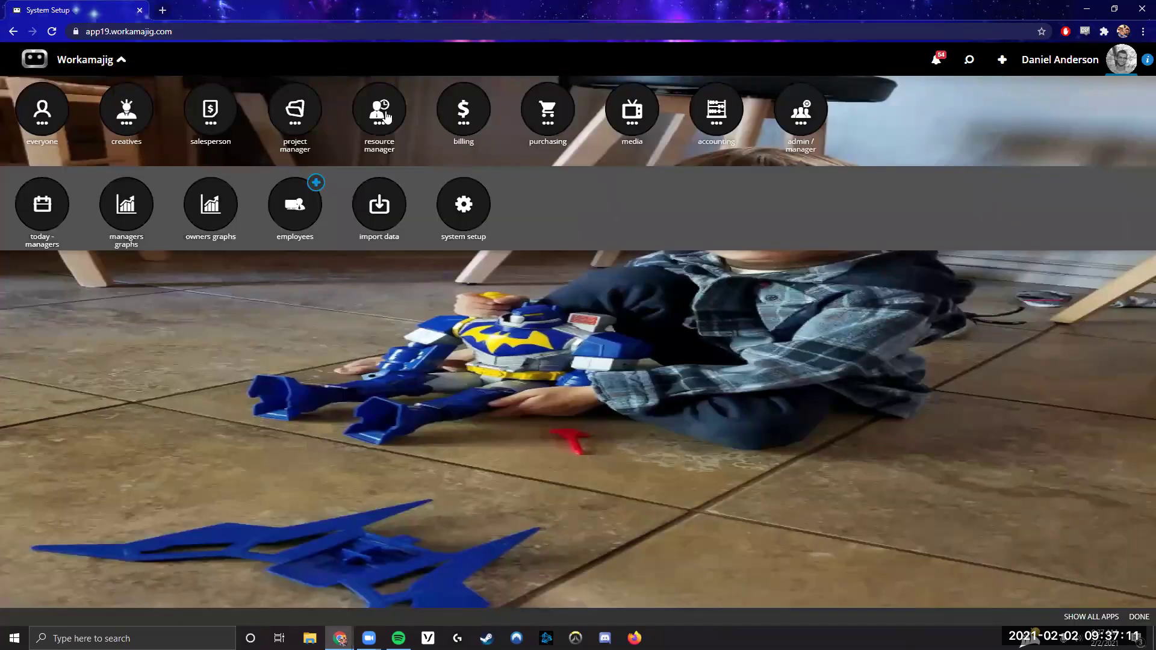
click(385, 116)
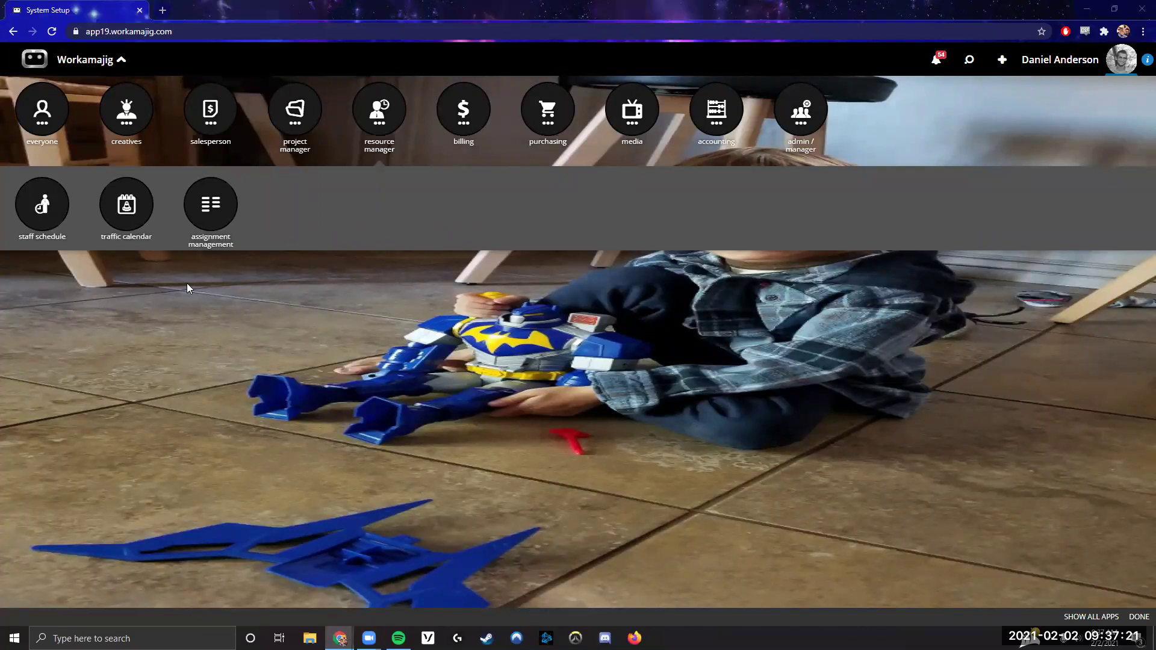
click(141, 127)
click(213, 272)
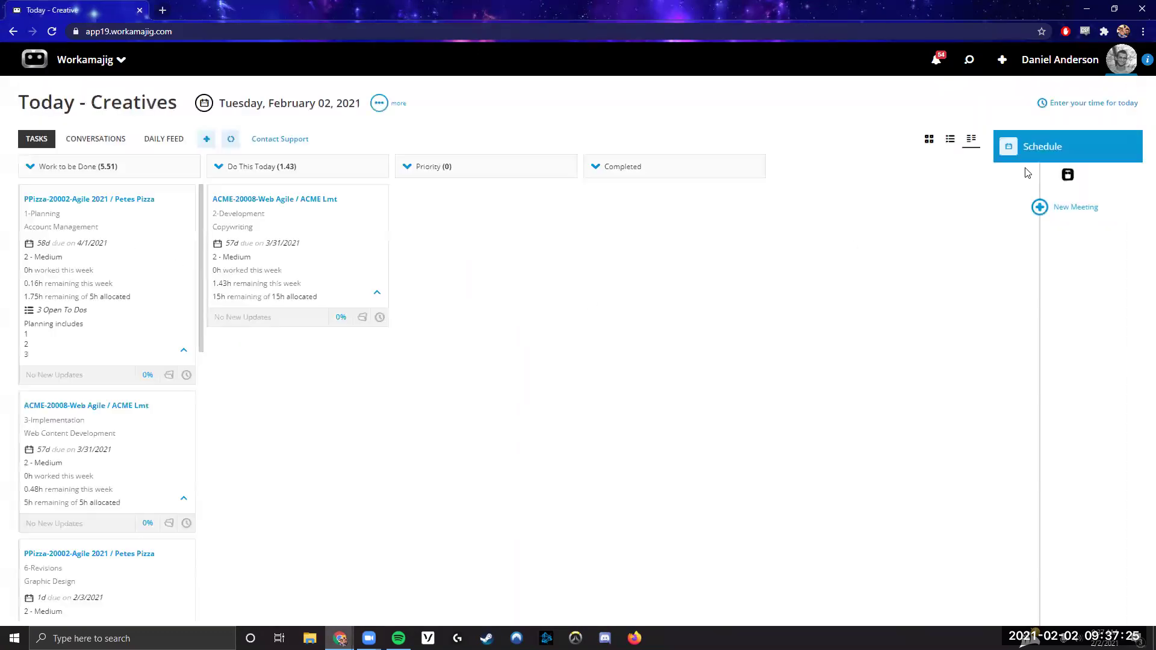
View the creative's tasks in card view and return to tile view.
click(928, 141)
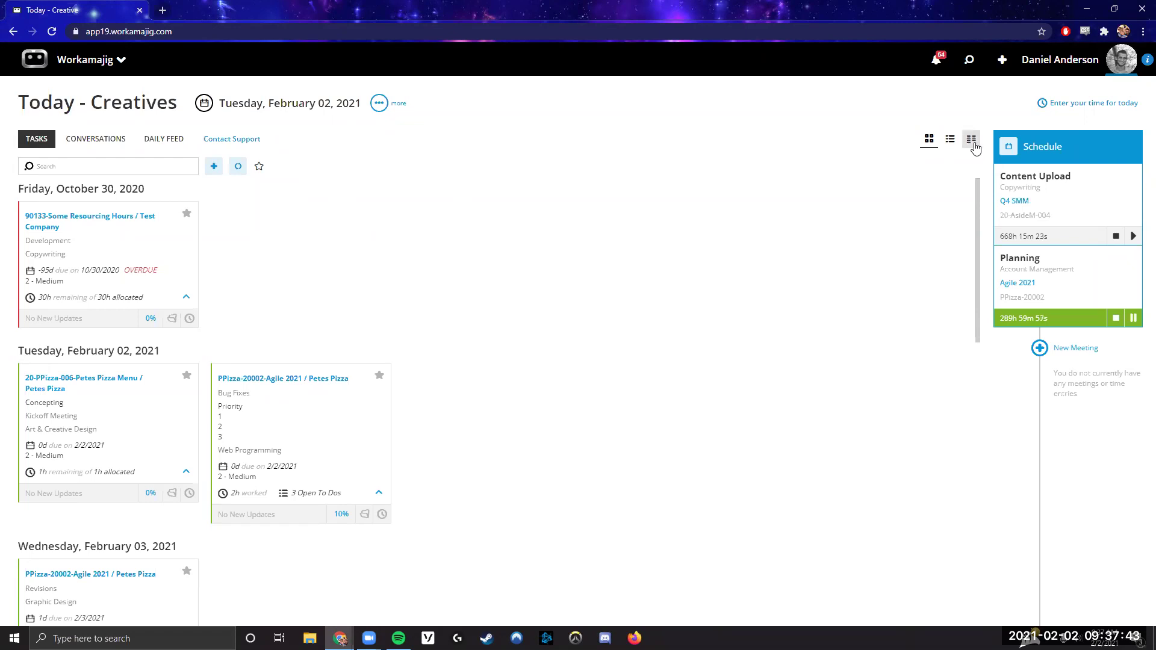
click(972, 140)
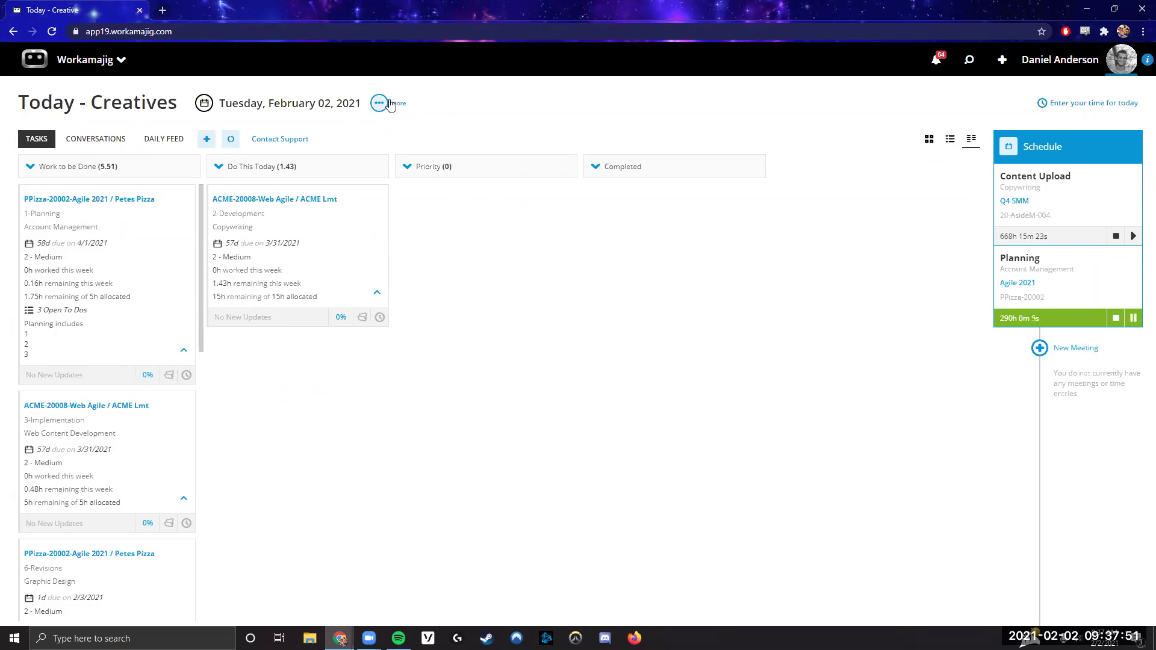
Open the Today - Creatives System Settings and examine the Company Defaults display options, including those for Tile View.
click(378, 103)
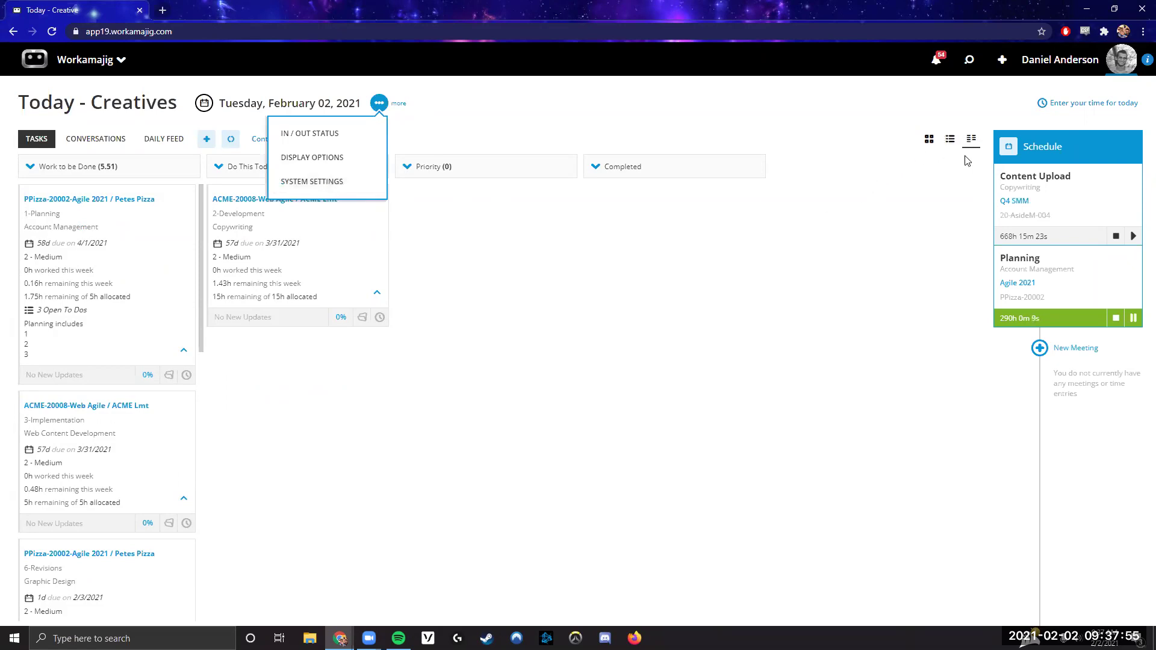
click(335, 182)
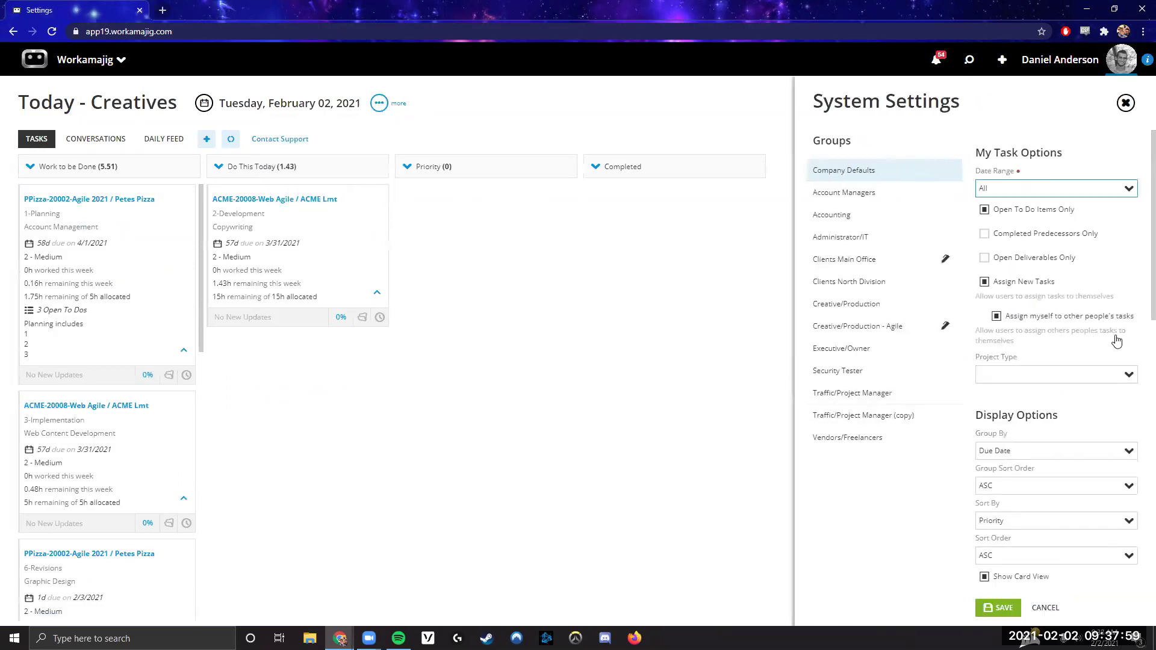
scroll(1138, 235, down, 3)
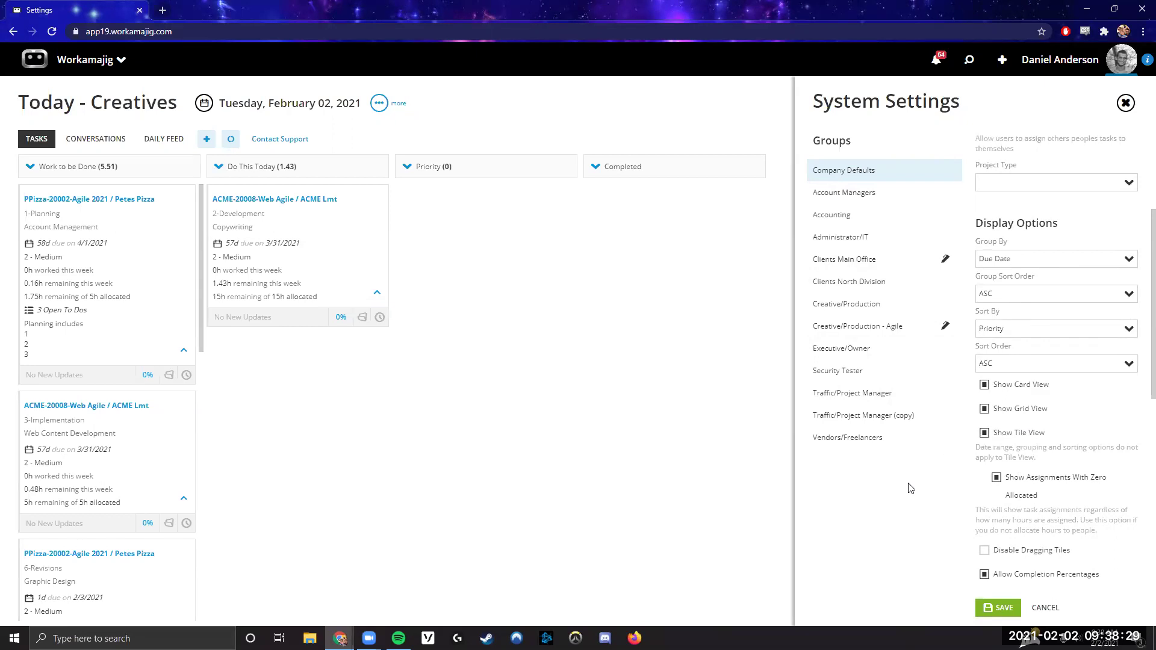
Close the System Settings and open a second copy of the Today - Creatives page in a new browser tab.
click(1125, 103)
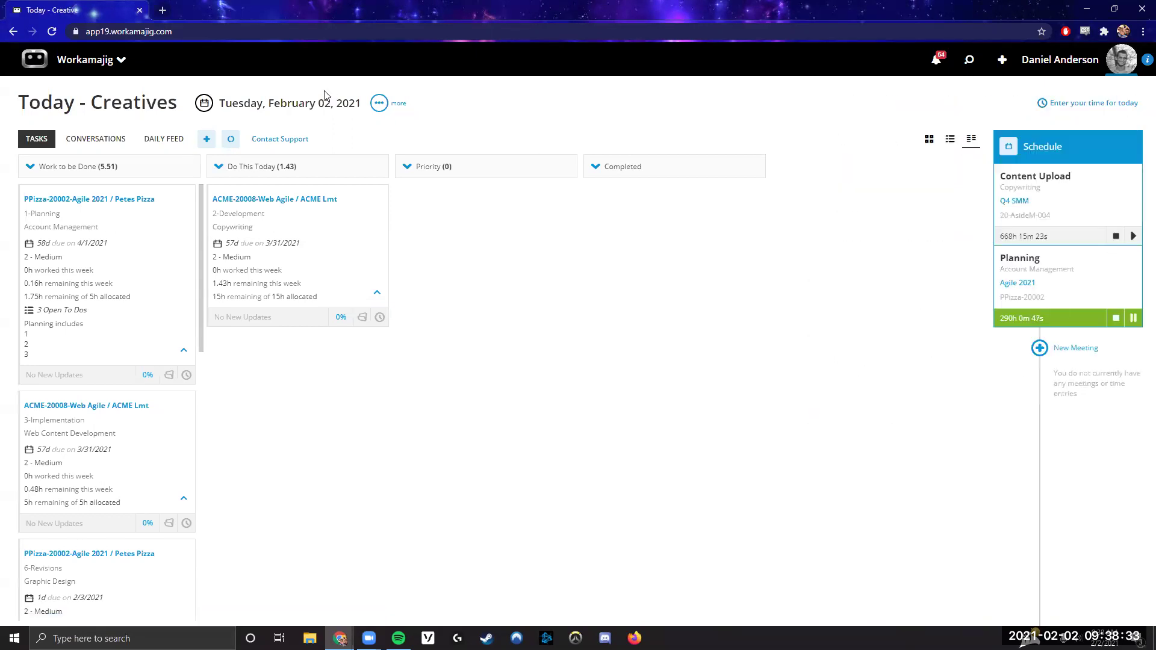
click(381, 35)
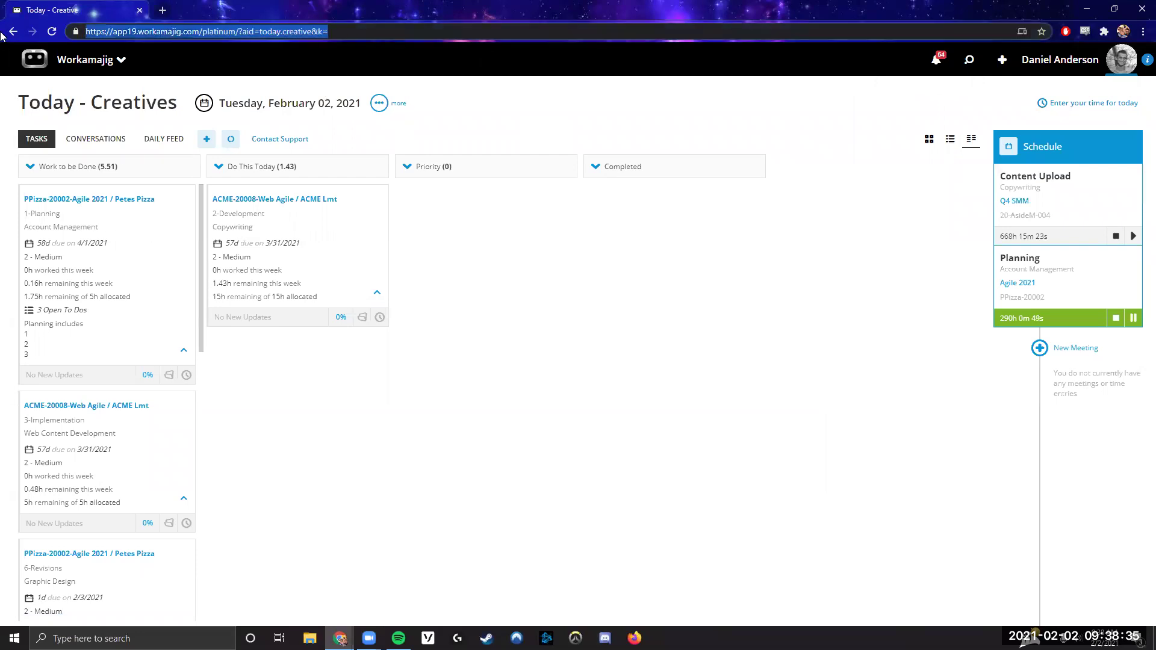
key(ctrl+c)
key(ctrl+t)
key(ctrl+v)
key(Return)
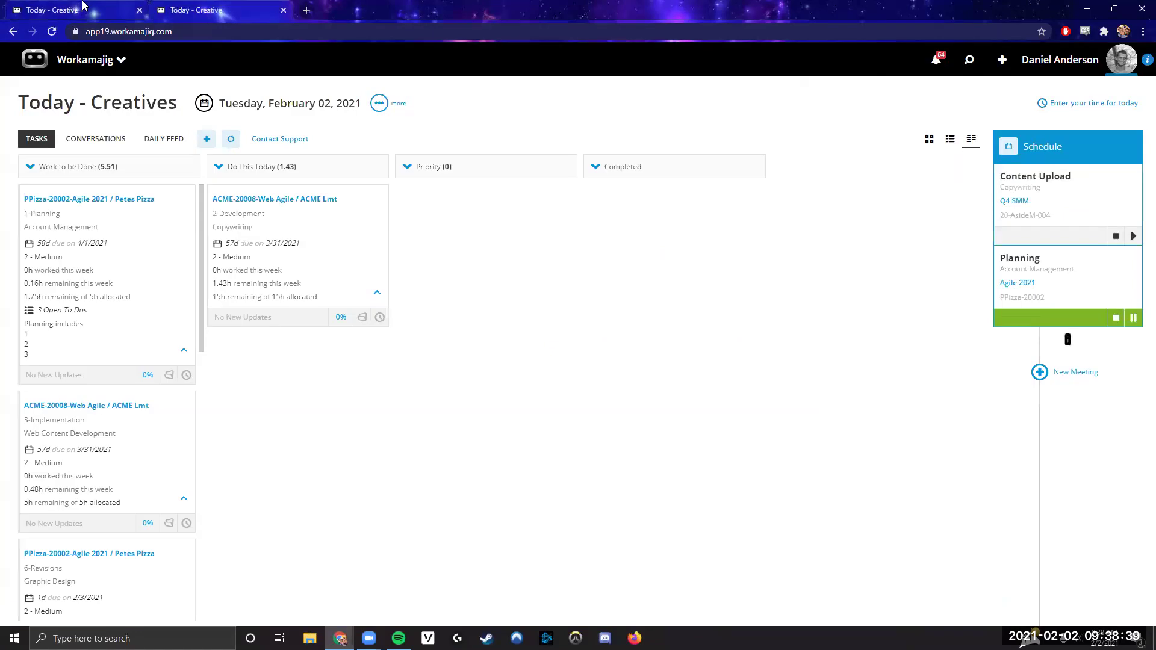
Open the resource manager's Assignment Management screen in the second browser tab.
click(82, 7)
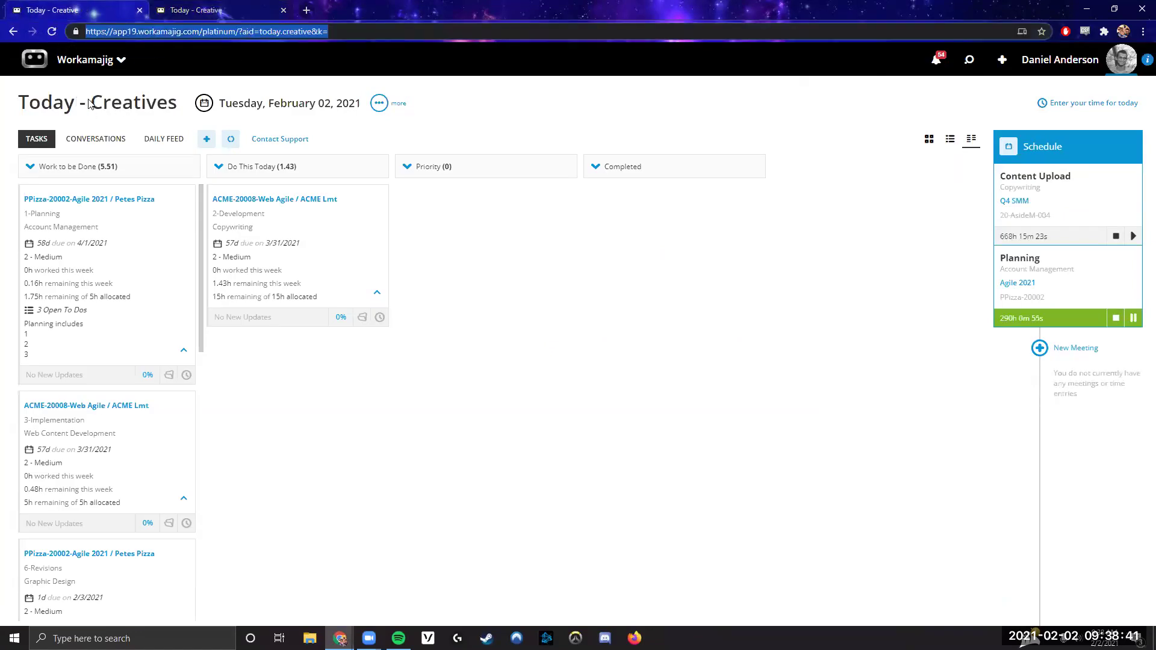
click(256, 5)
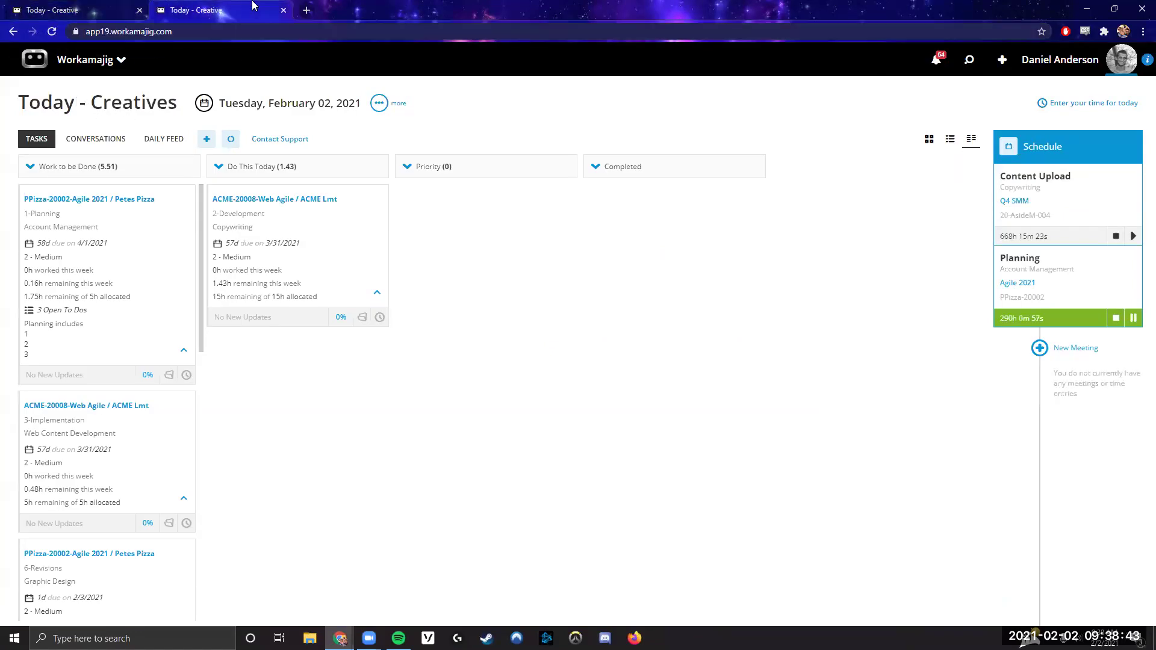
click(124, 71)
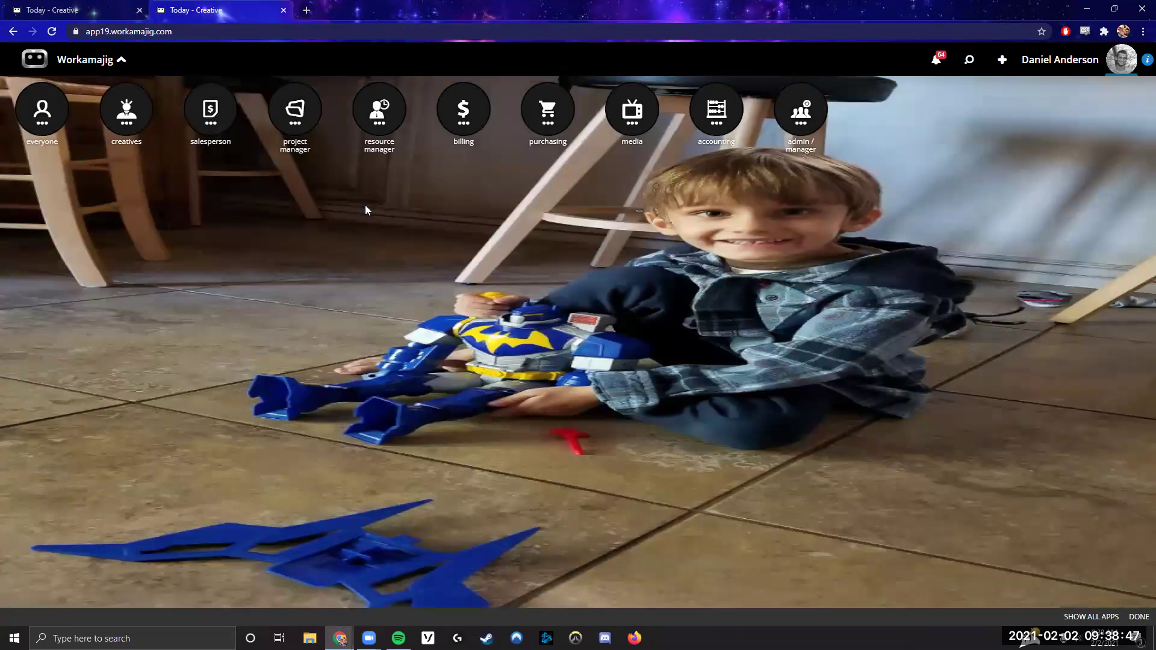
click(386, 135)
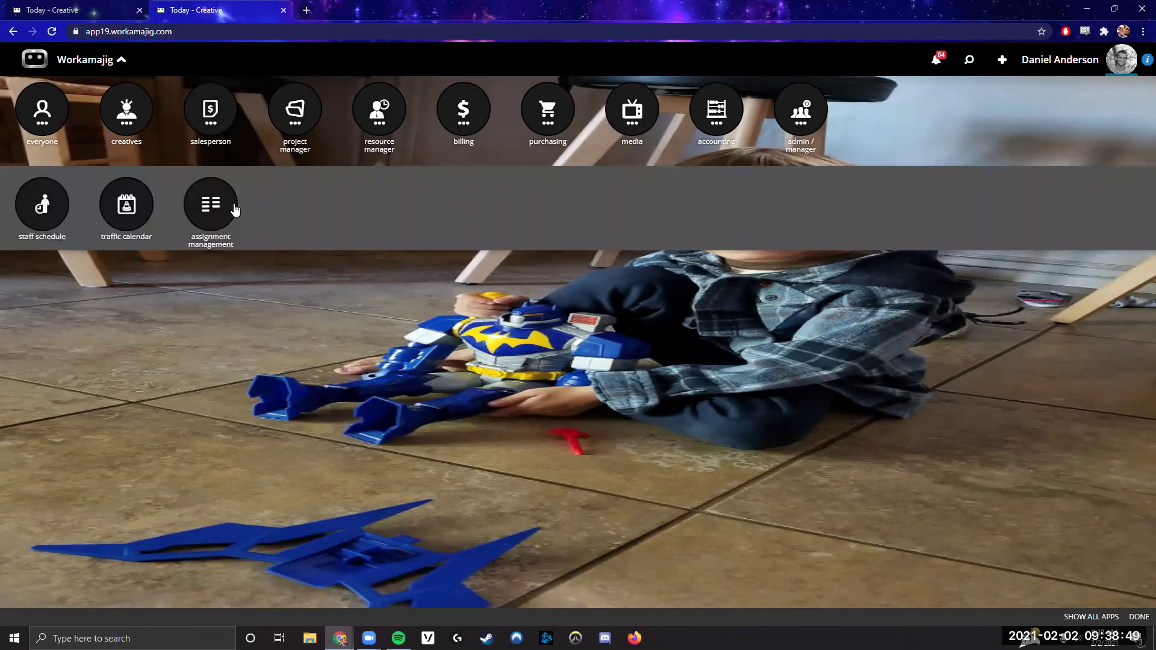
click(227, 209)
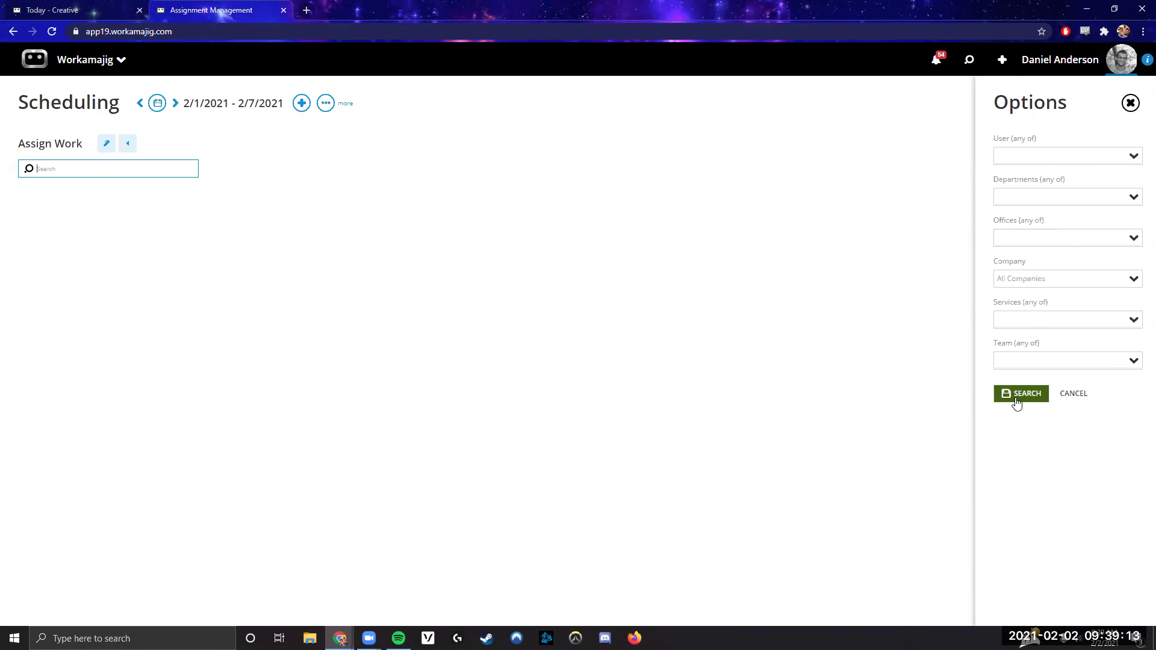
Run the staff search with no filters and open the signed-in user's own assignment board.
click(1067, 196)
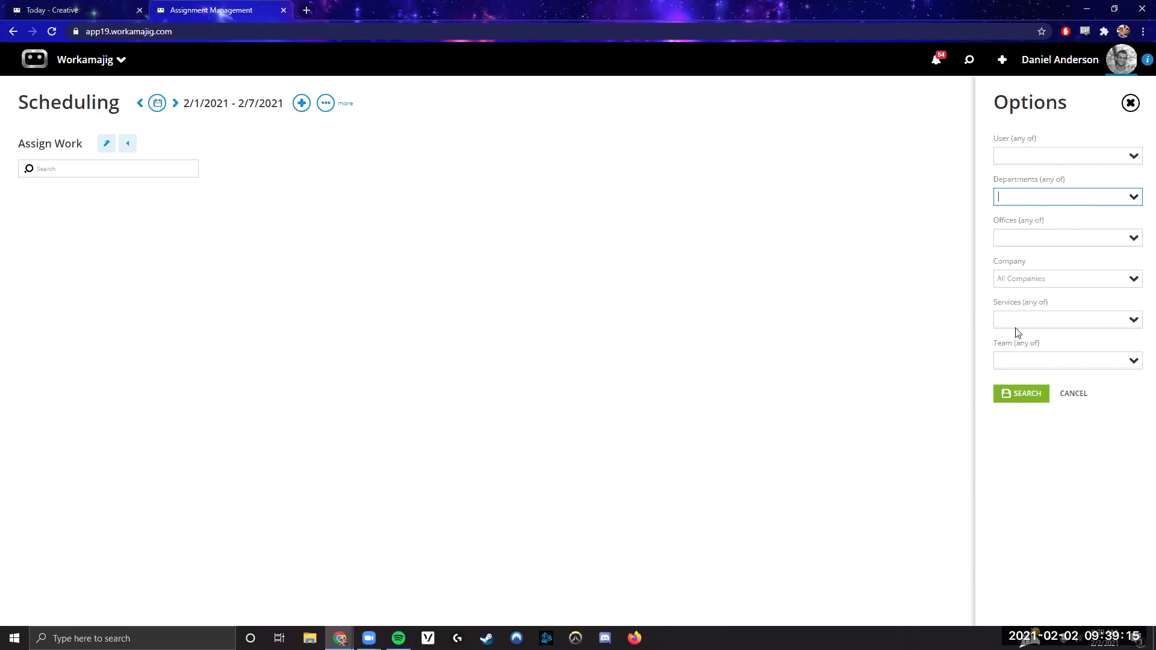
click(1037, 452)
click(1024, 399)
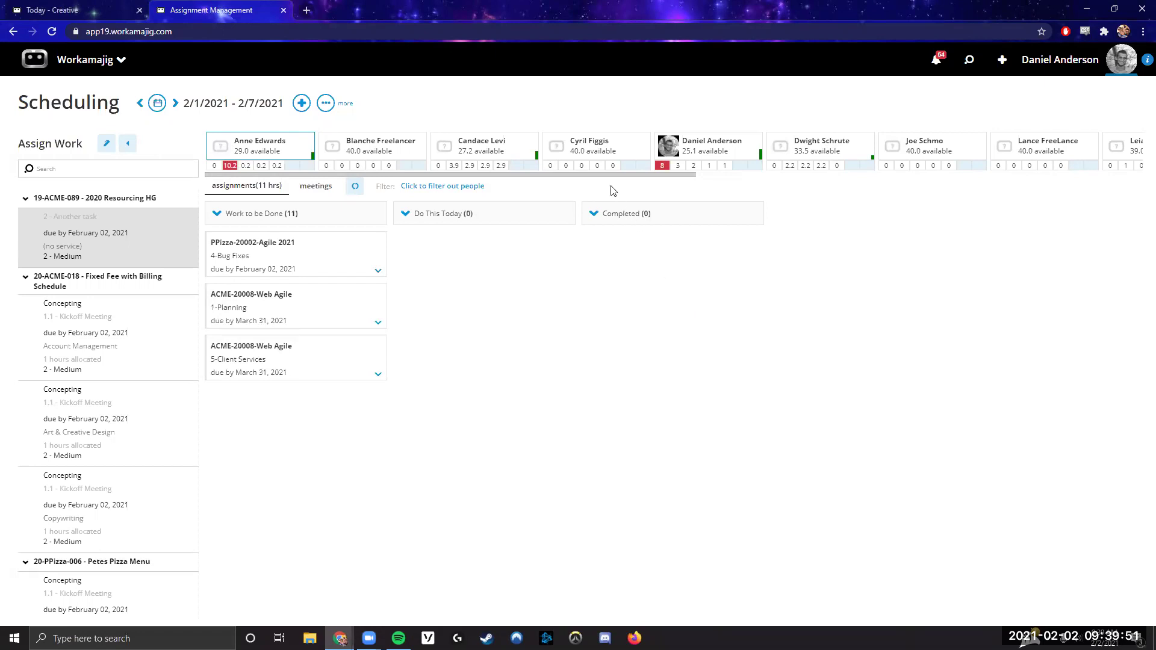
drag(601, 176, 494, 180)
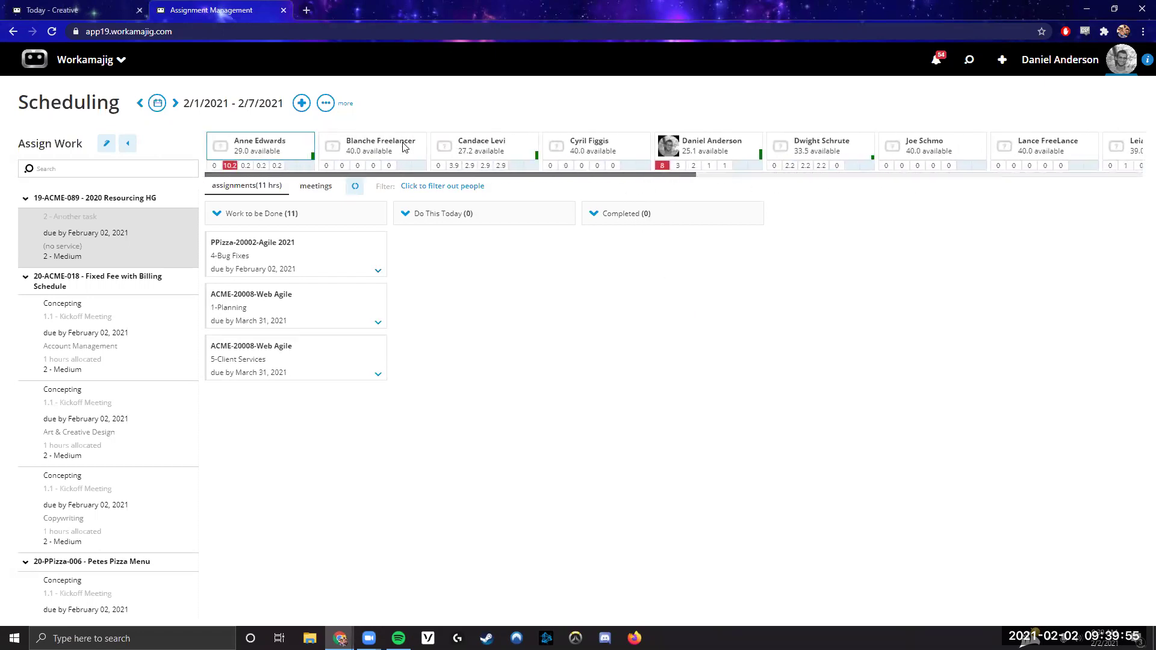
click(702, 158)
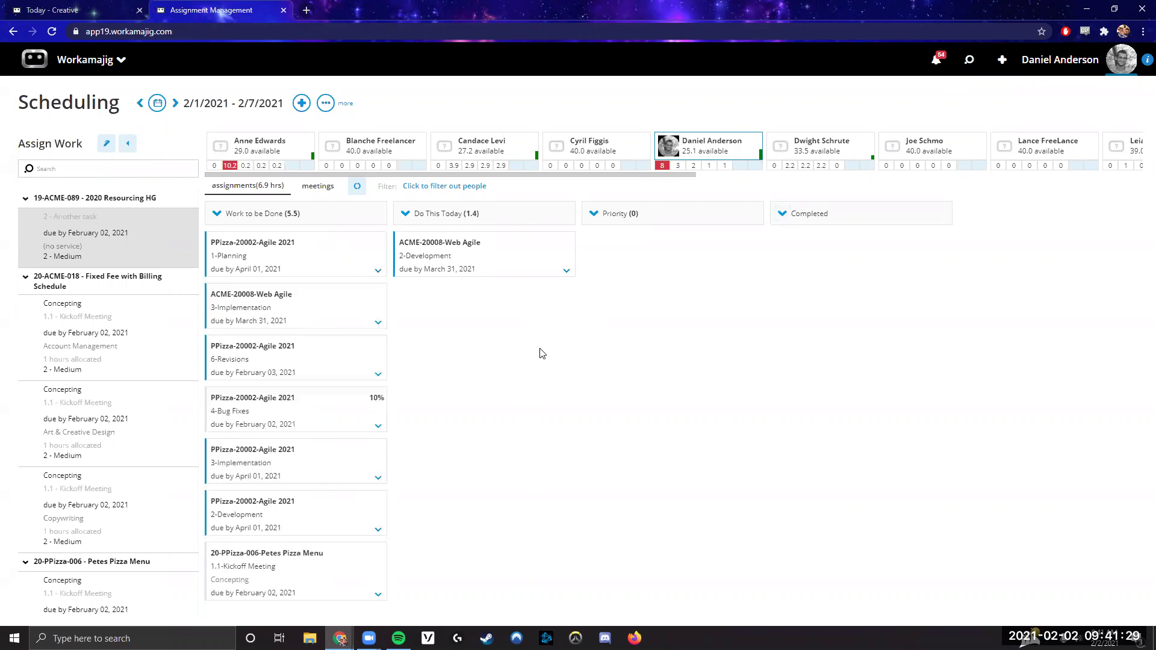
View the details and Percent Complete options of the ACME-20008 Web Agile 2-Development tile.
mouse_move(348, 263)
mouse_move(548, 265)
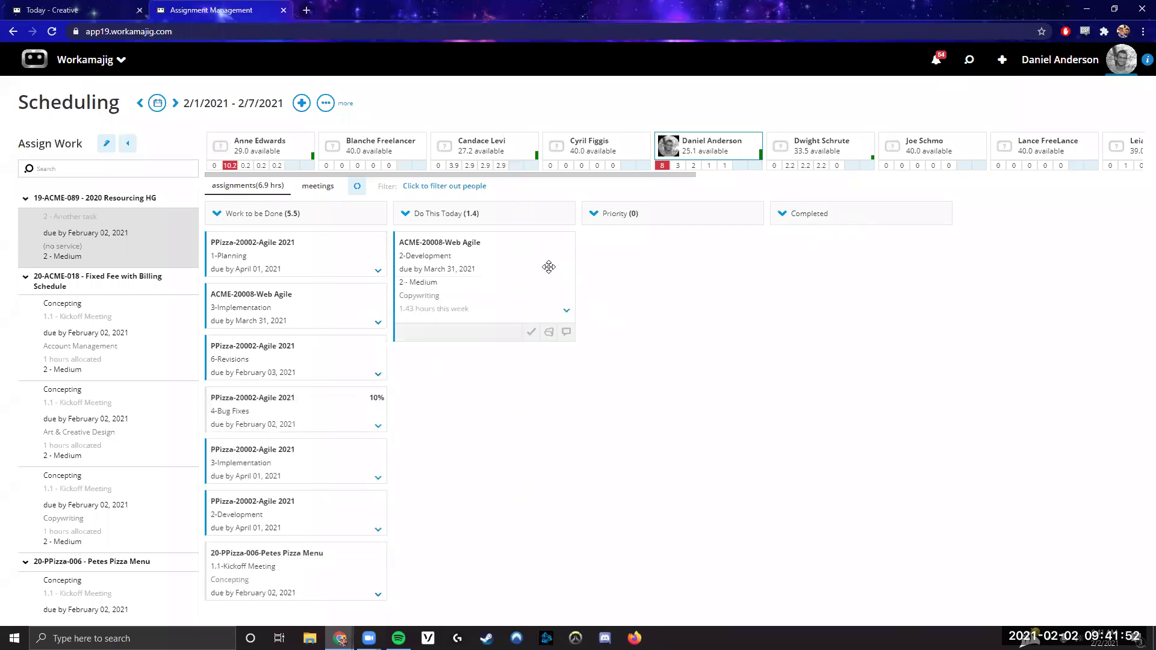
click(531, 332)
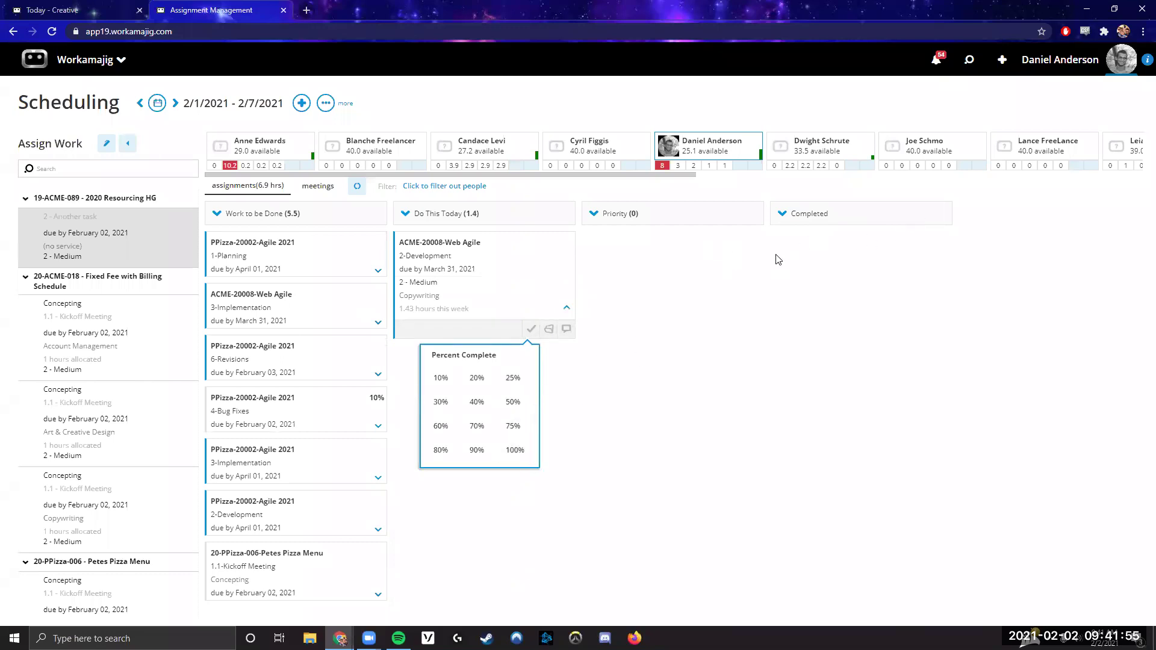
click(845, 269)
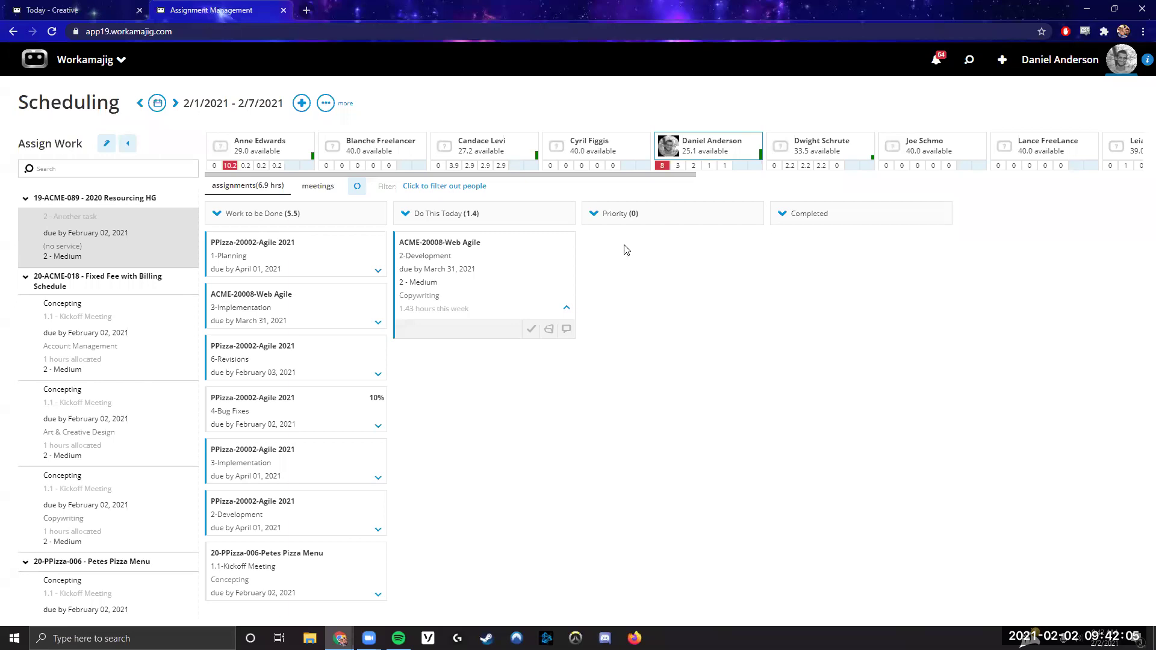
Move the ACME-20008 Web Agile 2-Development tile into Work to be Done and check the scheduling date range.
drag(524, 279, 392, 305)
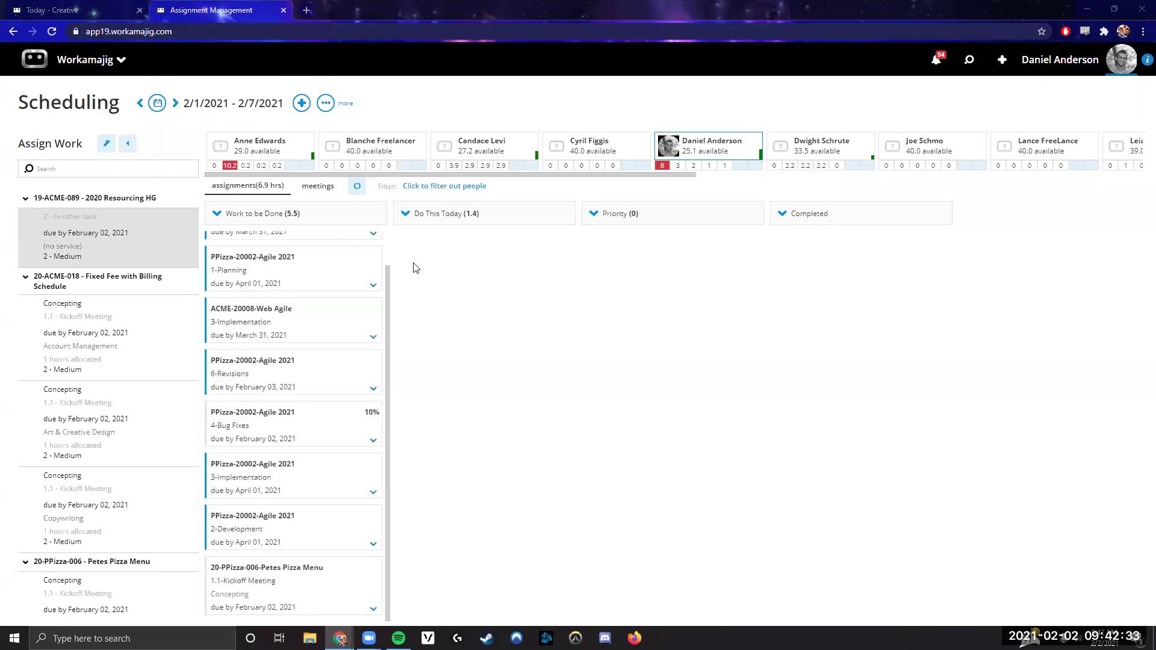
mouse_move(299, 302)
drag(183, 104, 290, 110)
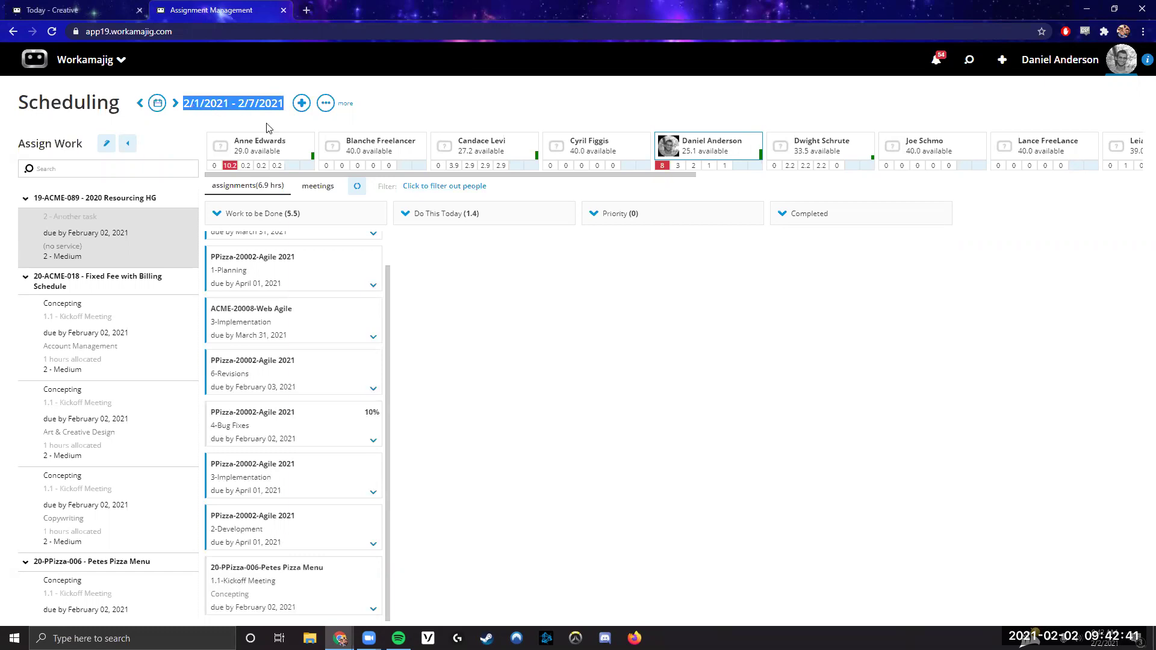
click(510, 302)
scroll(336, 353, up, 1)
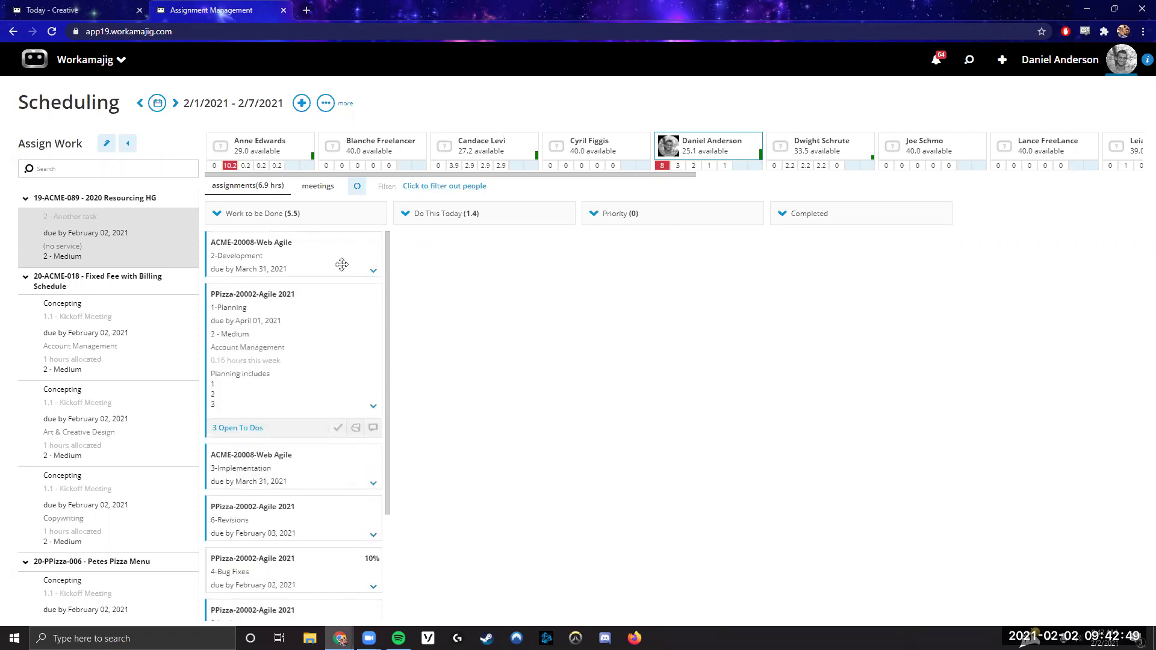
Move ACME-20008 Web Agile 2-Development, PPizza-20002 Agile 2021 6-Revisions and PPizza-20002 Agile 2021 3-Implementation into Do This Today, in that order.
mouse_move(268, 262)
drag(237, 302, 430, 291)
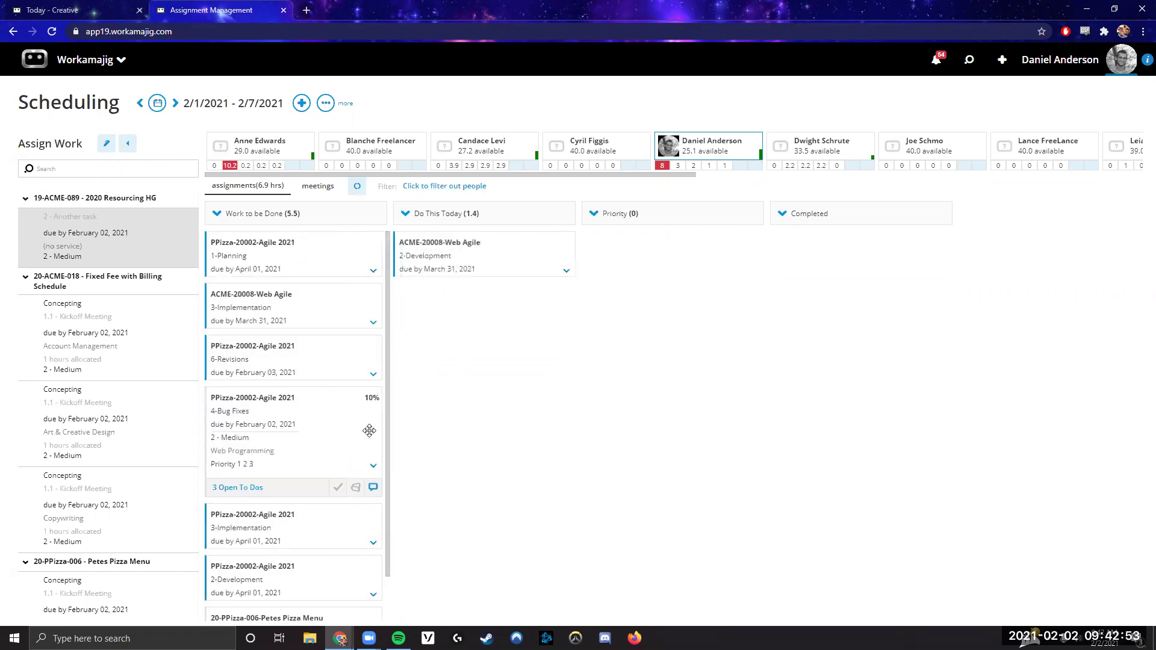
drag(310, 395, 436, 439)
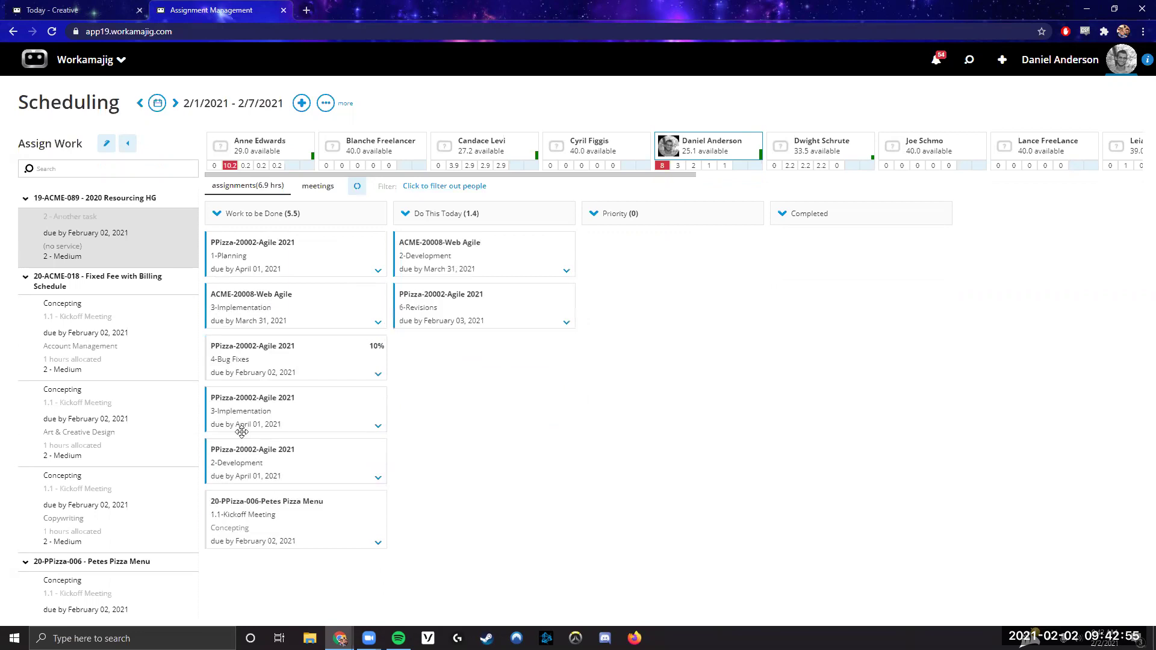
drag(234, 415, 472, 395)
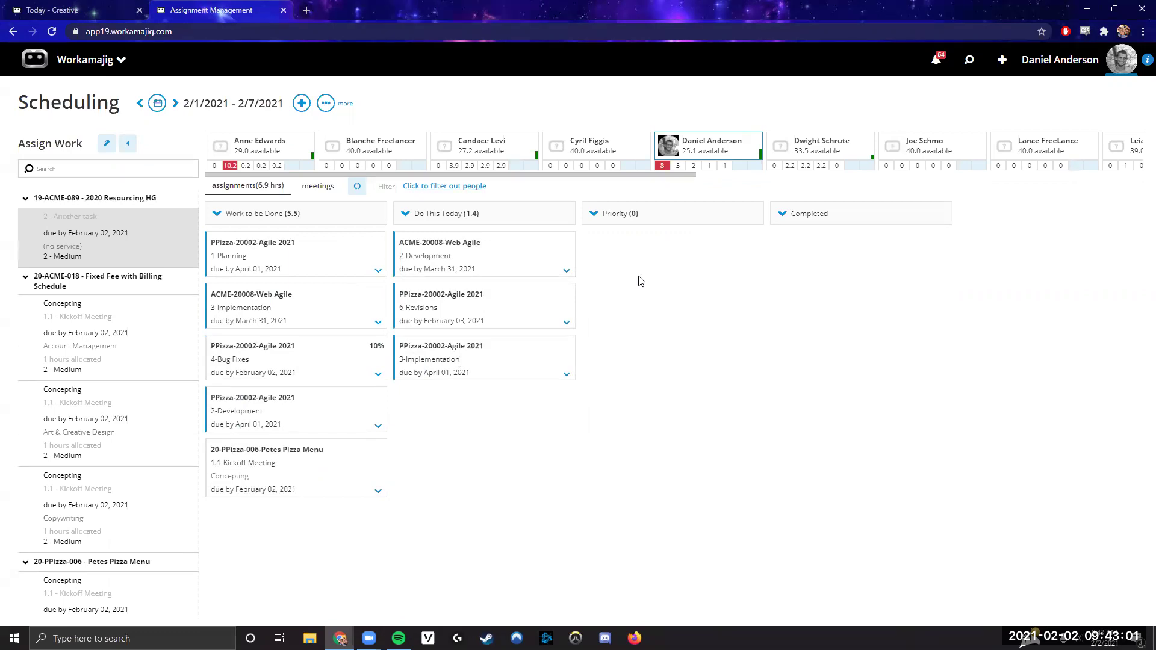
Add the comment "PLease get this out by 2PM" to the ACME-20008 Web Agile 2-Development tile.
mouse_move(513, 335)
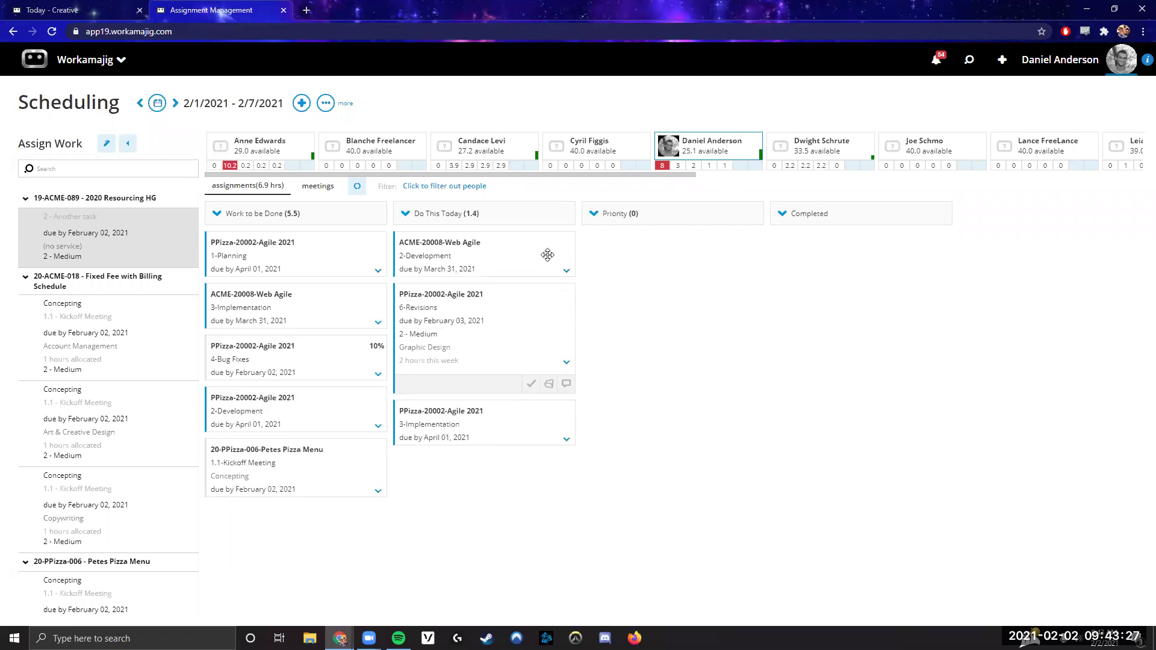
mouse_move(548, 255)
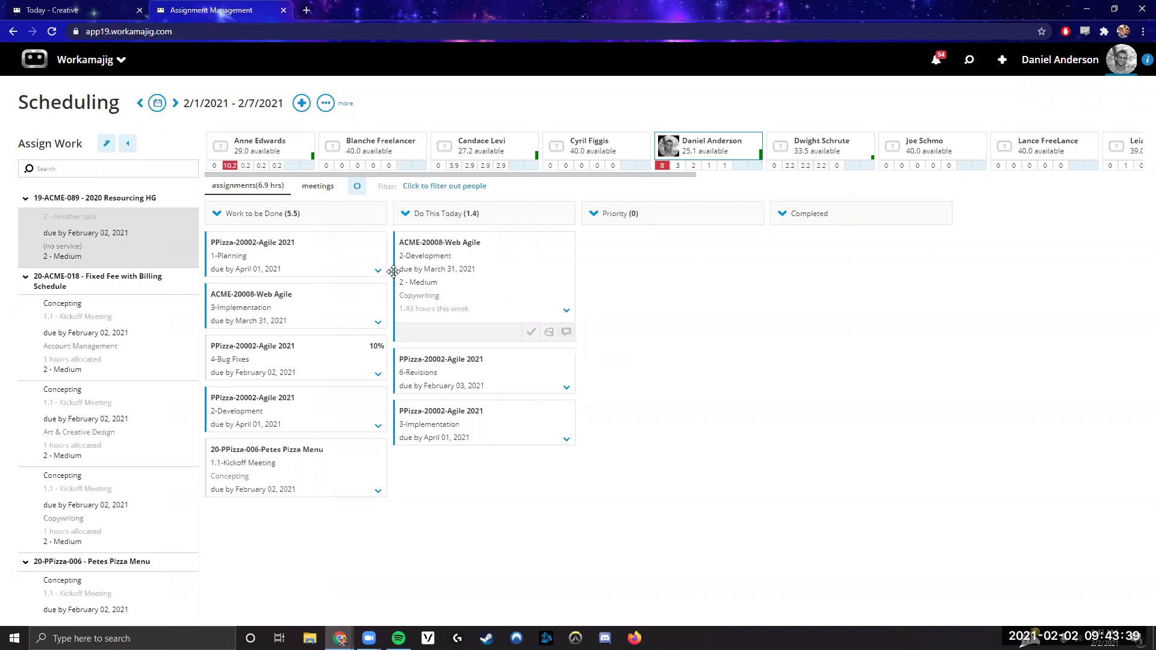
mouse_move(402, 401)
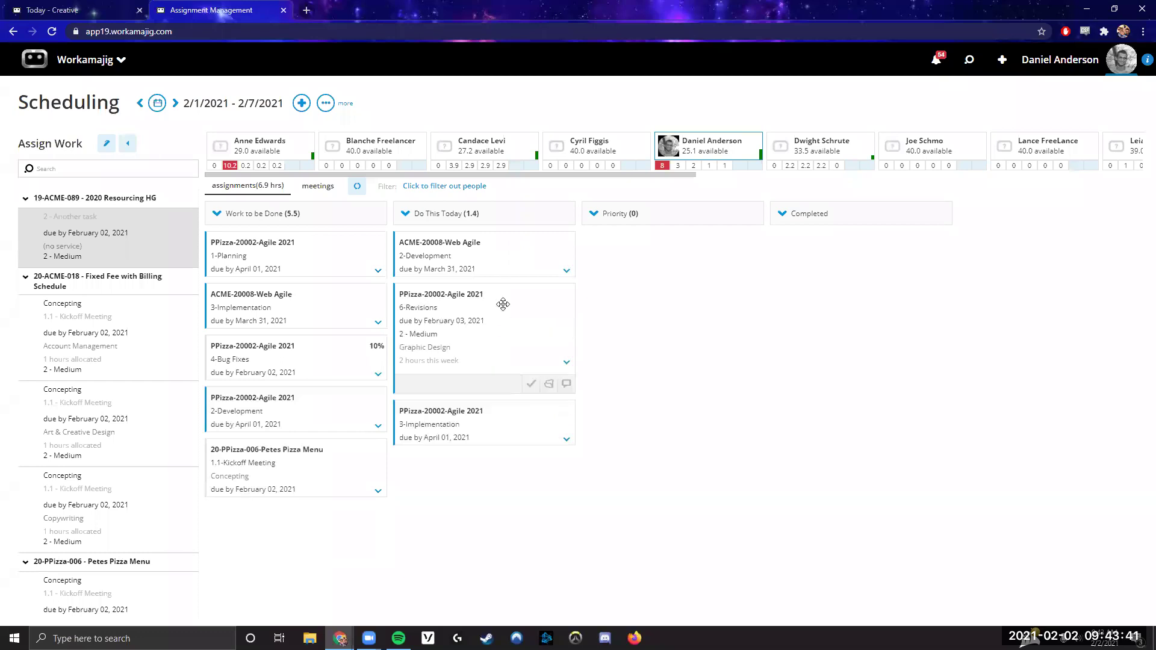
mouse_move(565, 391)
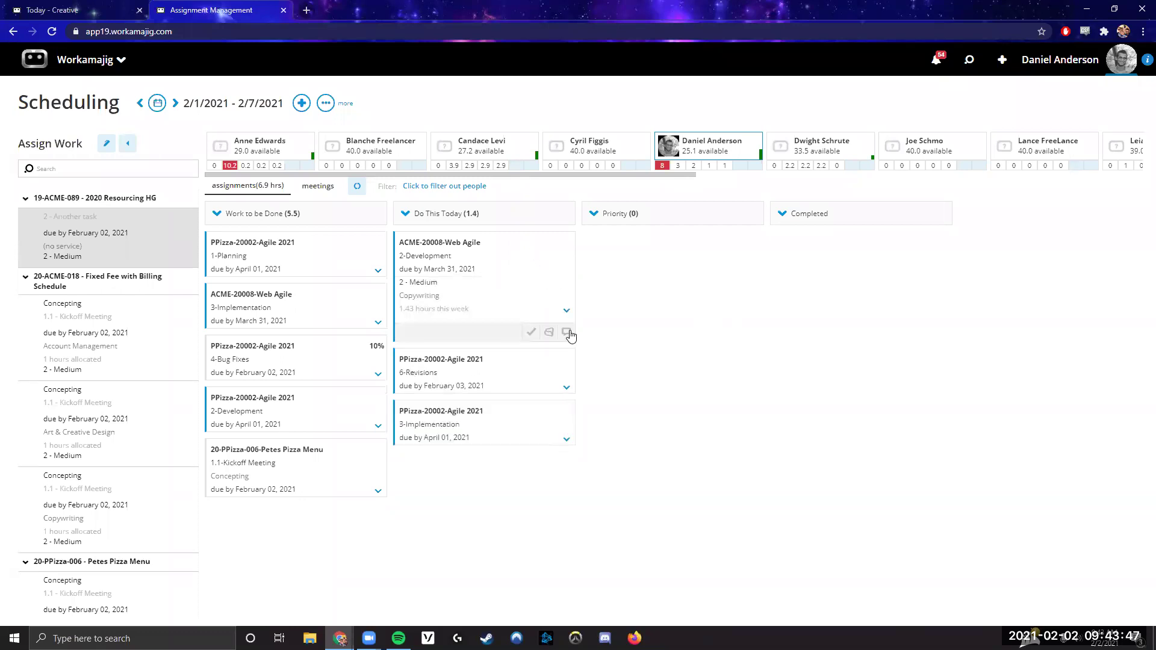
click(566, 329)
click(612, 378)
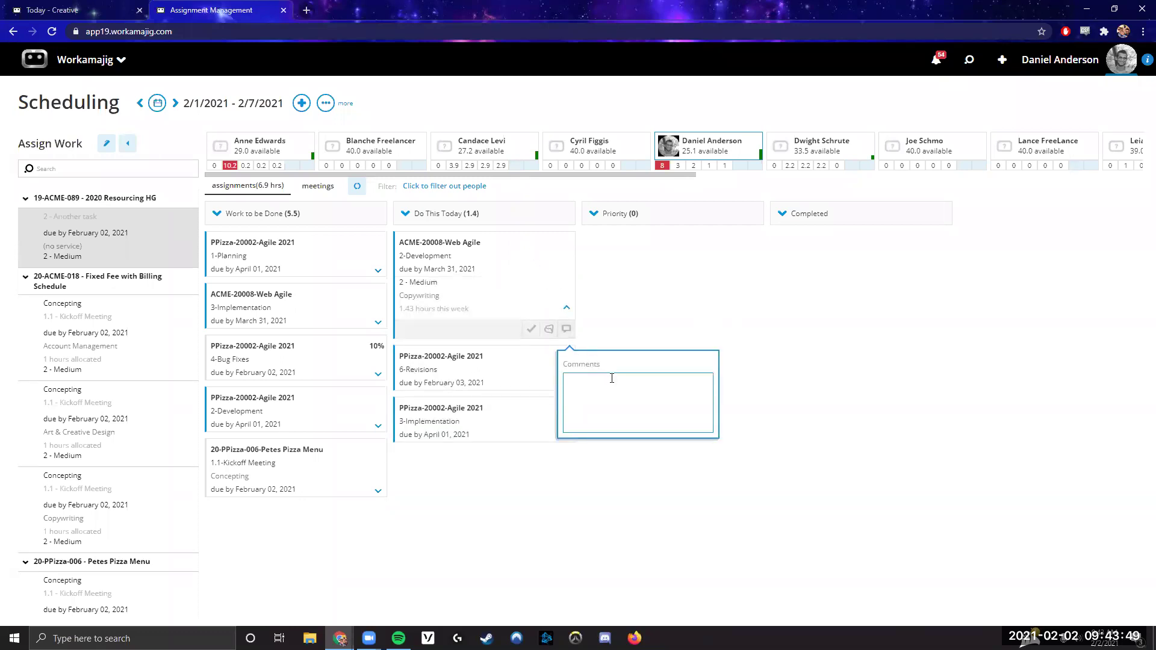
text(PLease get this out by 2PM)
click(763, 340)
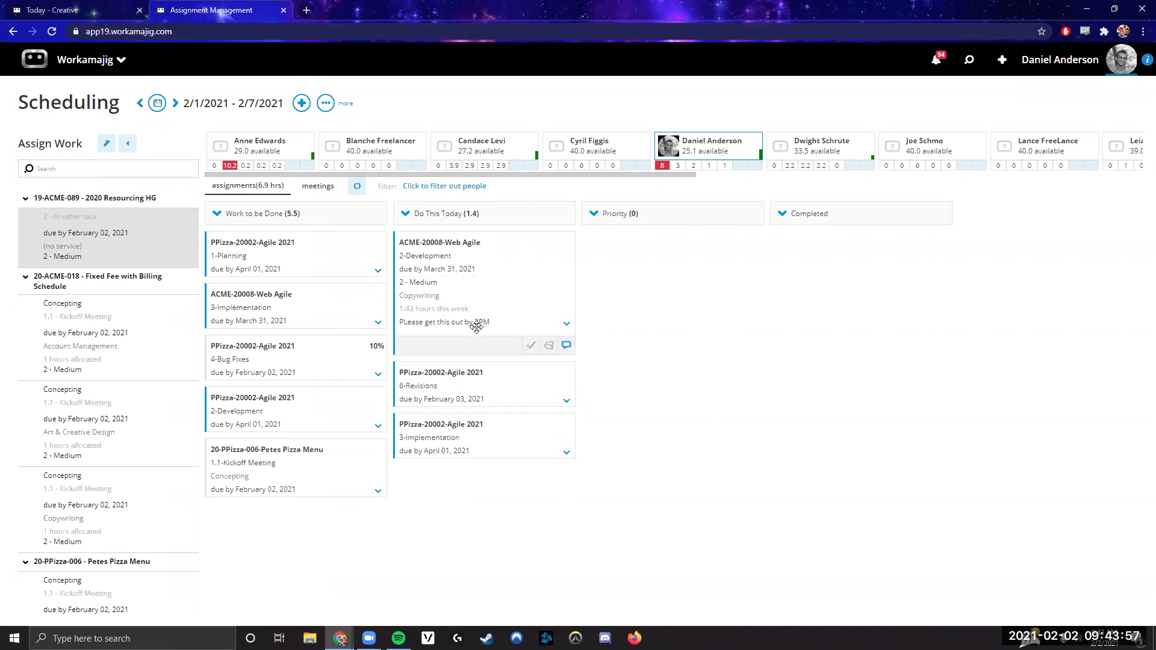
Correct the 2-Development tile's comment to "Please get this out by 2PM".
click(566, 345)
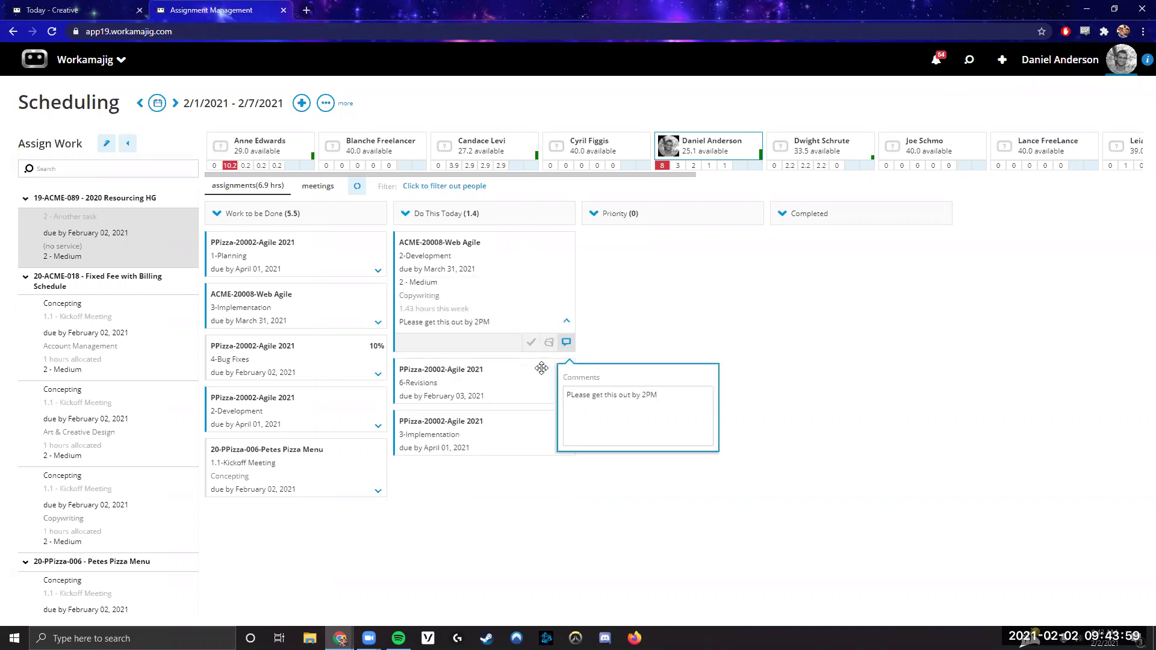
click(571, 397)
key(Delete)
text(l)
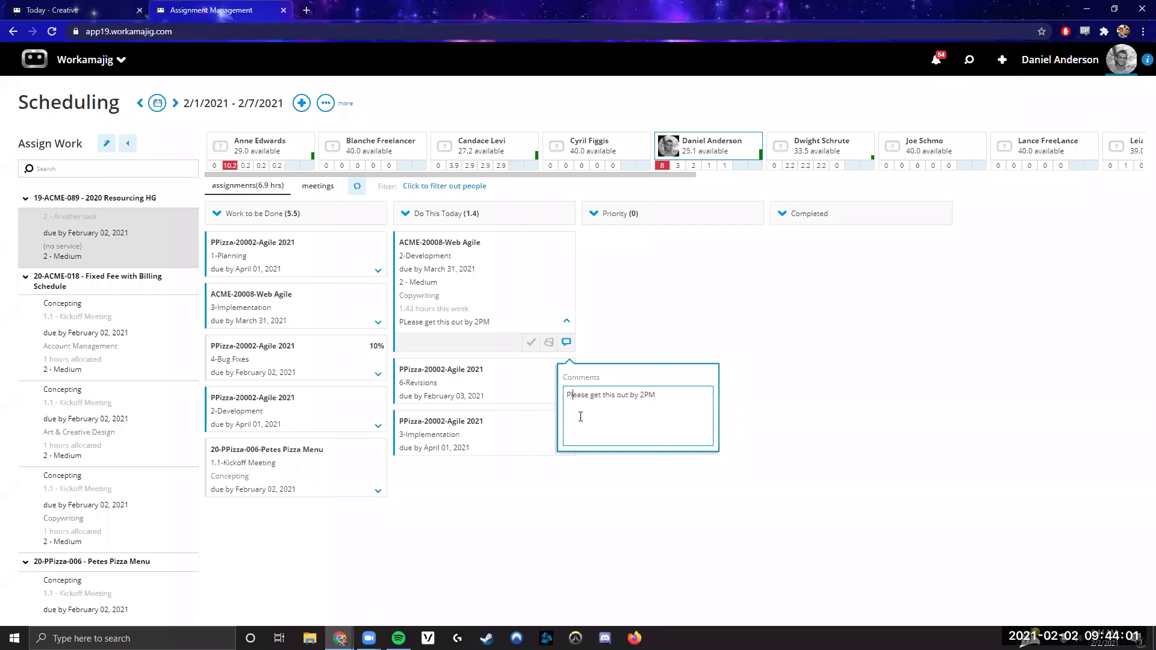
click(728, 369)
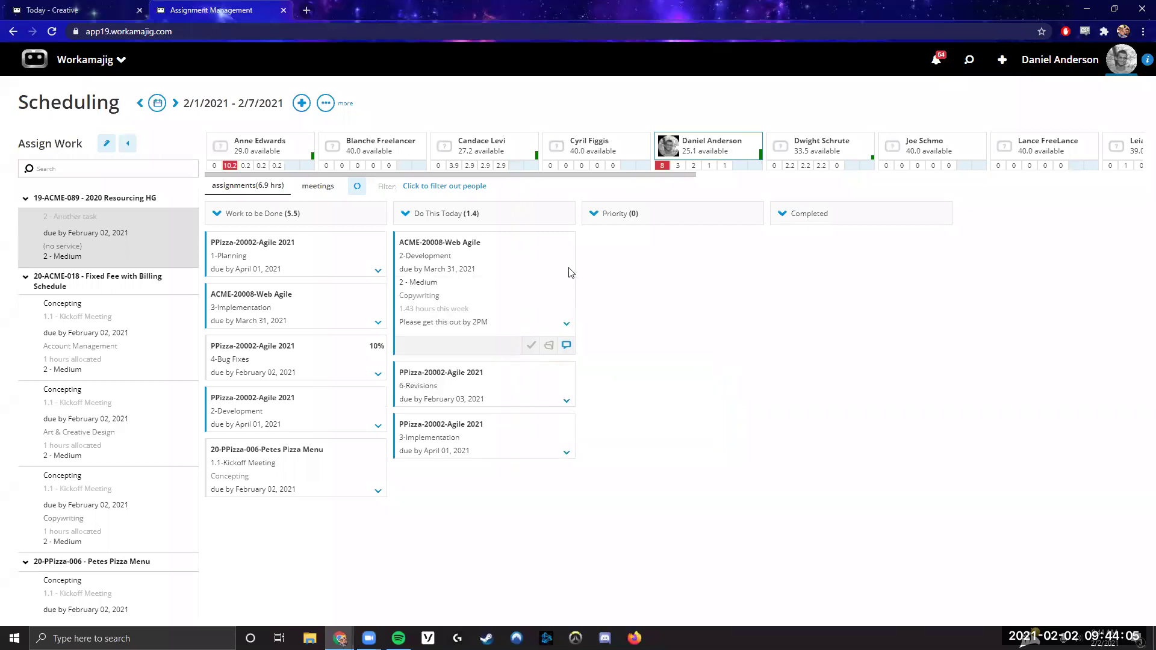
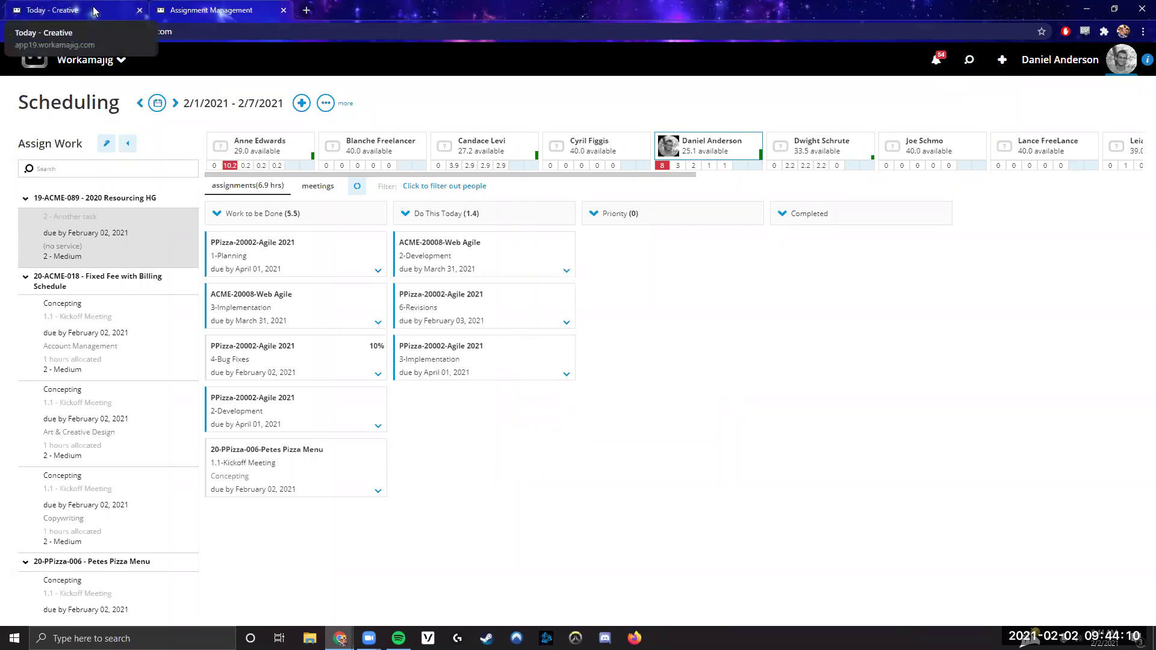
Return to the Today - Creatives page, review the Do This Today tiles and collapse the 2-Development tile's details.
click(93, 11)
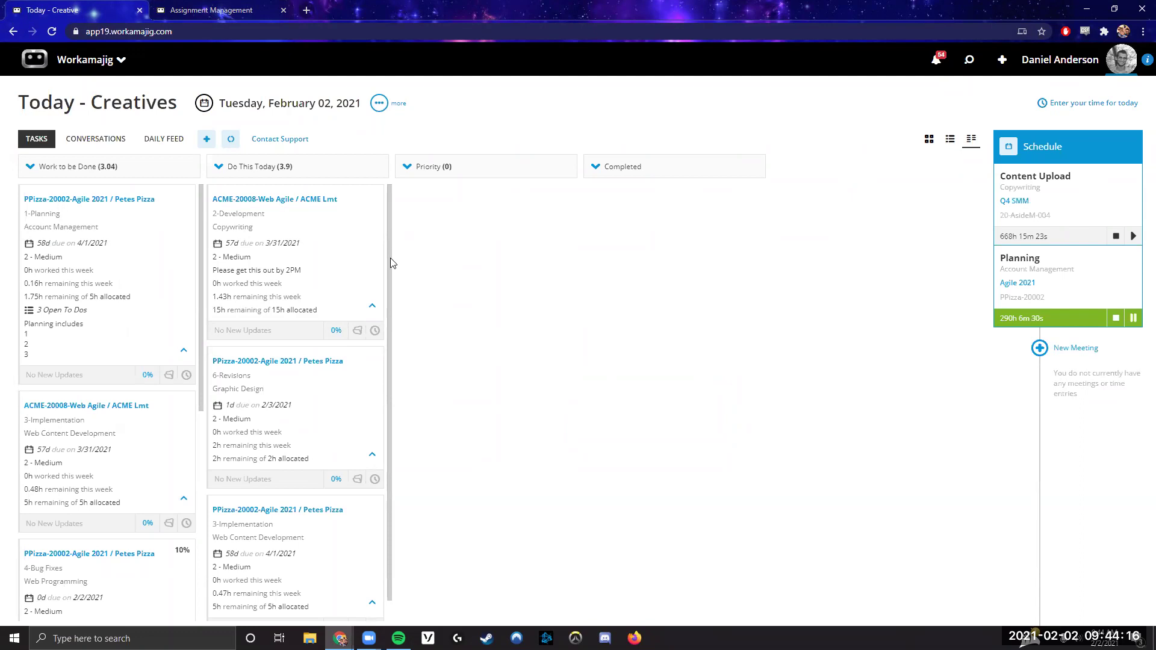
scroll(391, 257, down, 1)
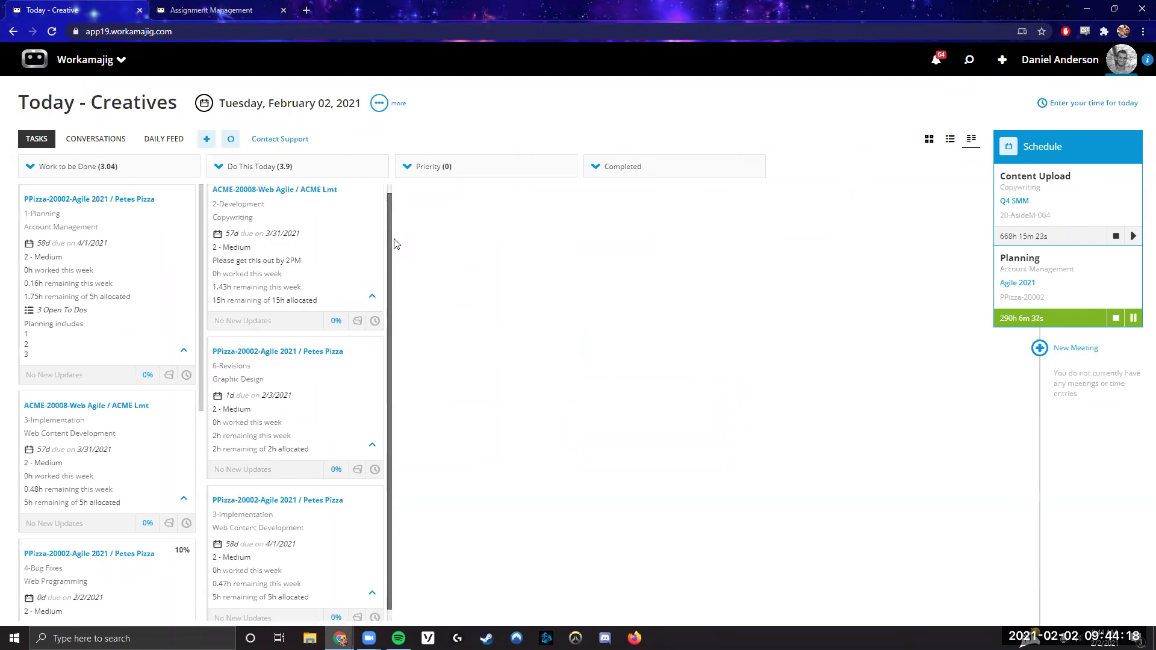
scroll(391, 247, up, 1)
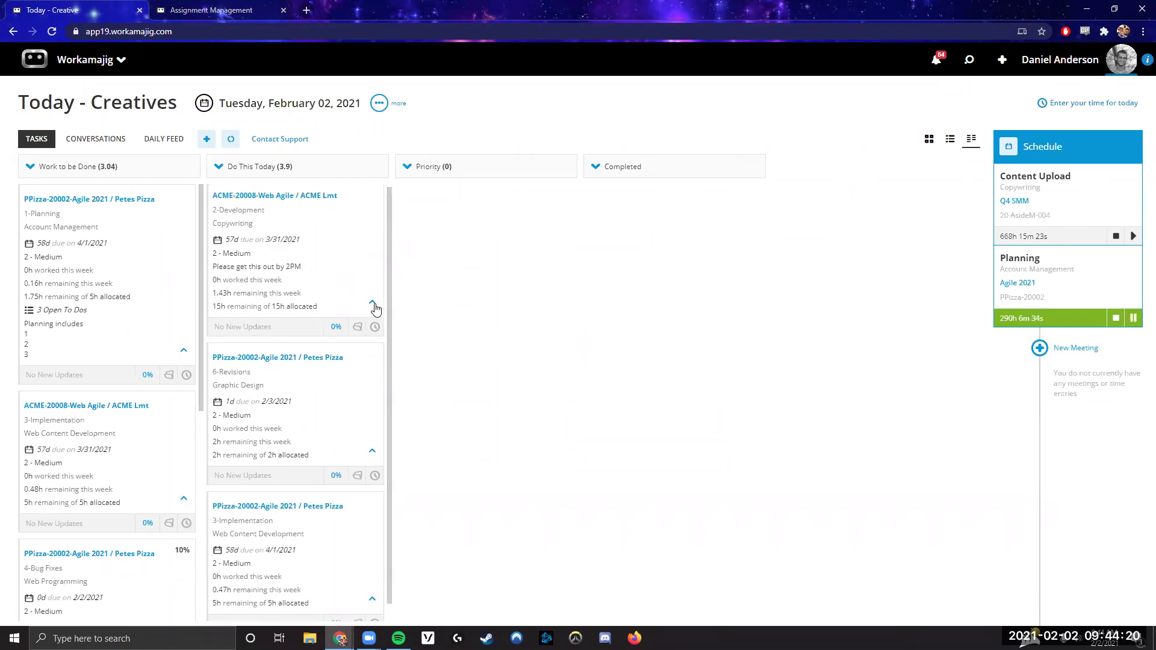
click(372, 304)
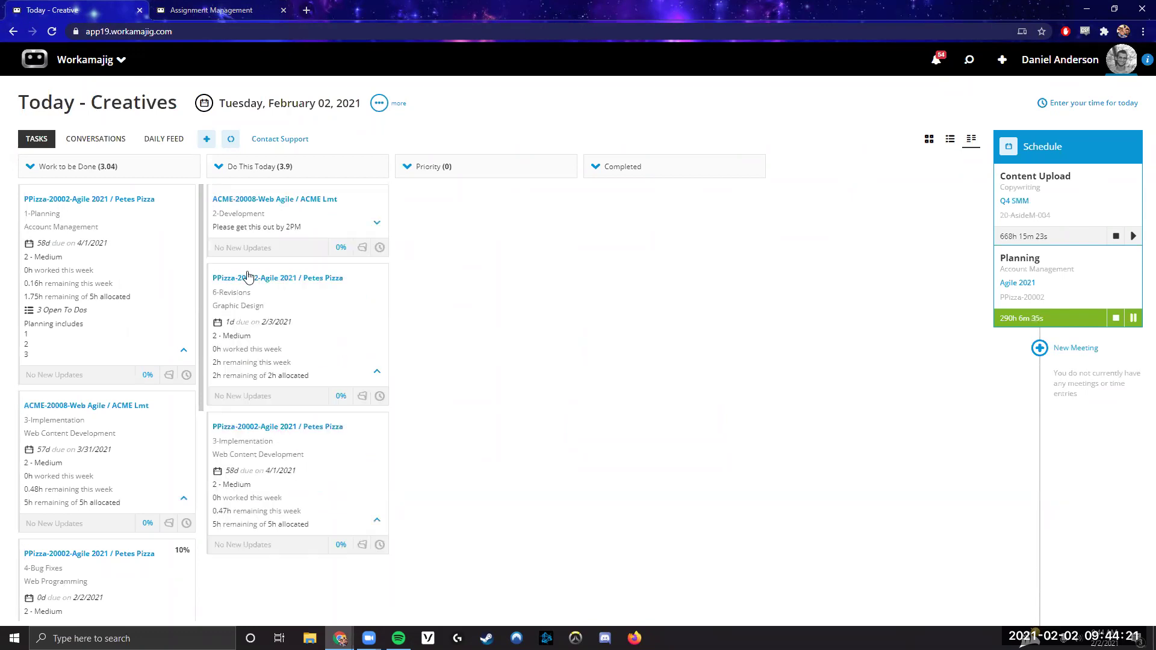
Expand the 2-Development tile's details on the Today page and compare its Do This Today tiles with the Assignment Management board.
click(376, 225)
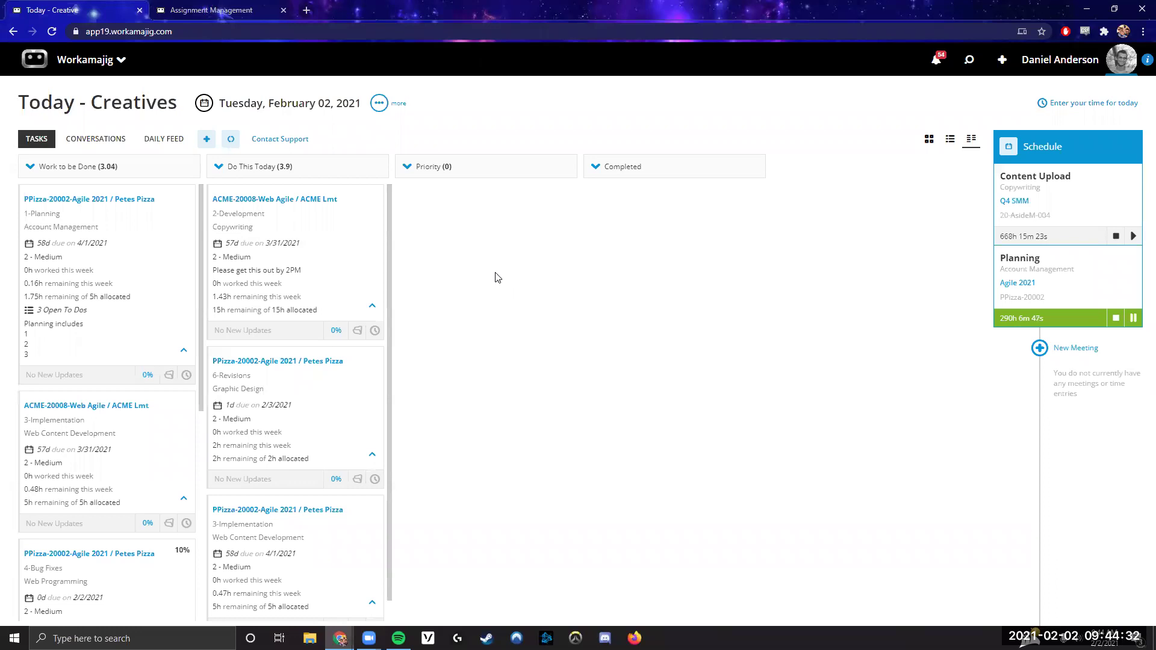
click(226, 10)
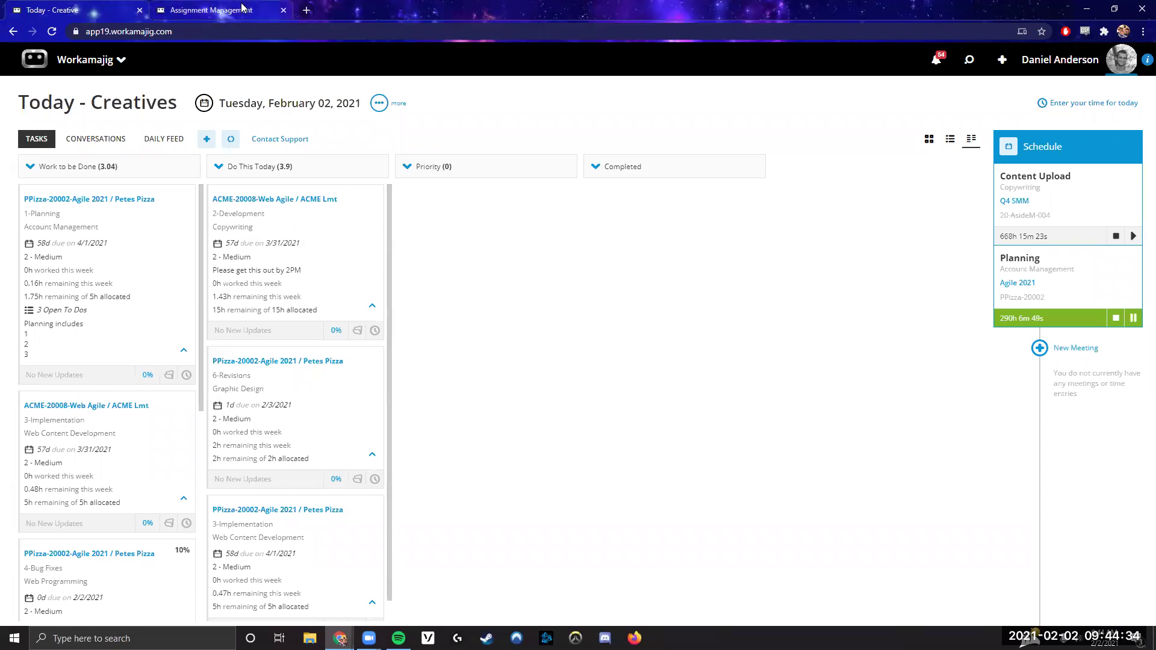
mouse_move(514, 281)
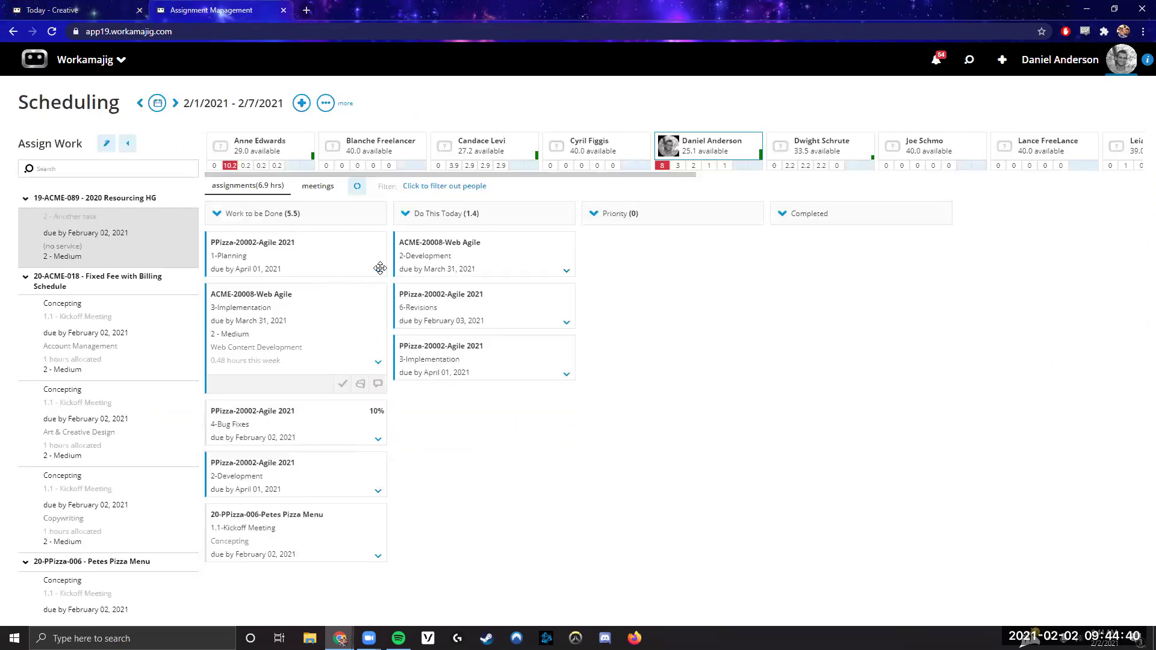
mouse_move(449, 294)
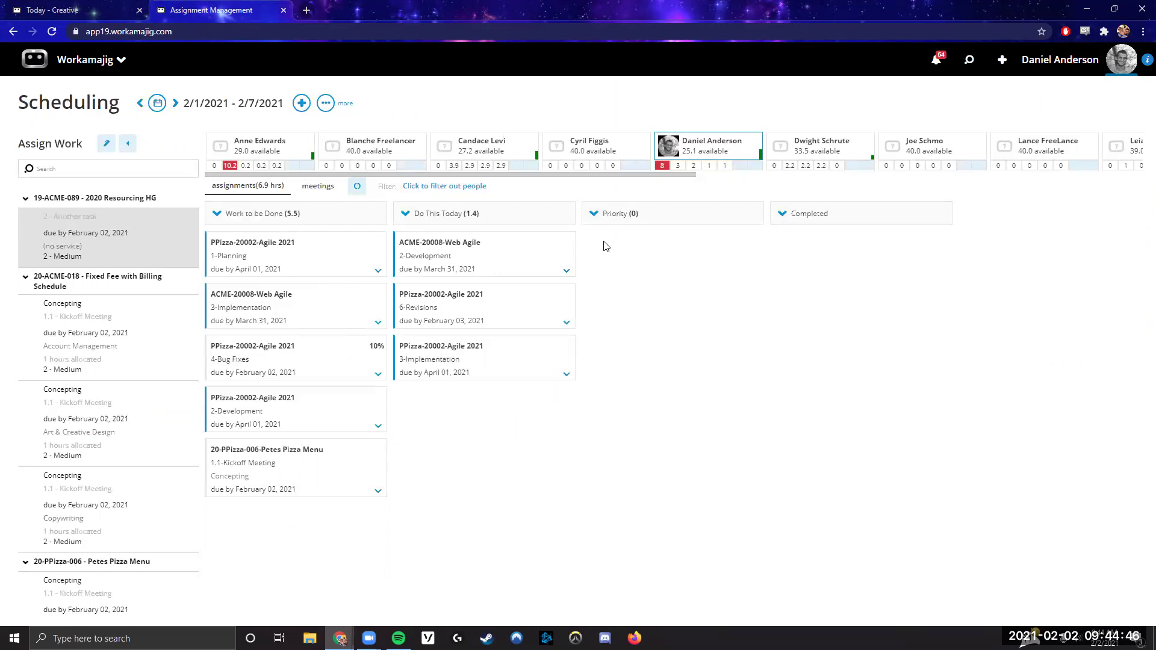
On the Today - Creatives page, move PPizza-20002 Agile 2021 1-Planning to Priority and 3-Implementation from Do This Today to Work to be Done.
click(90, 11)
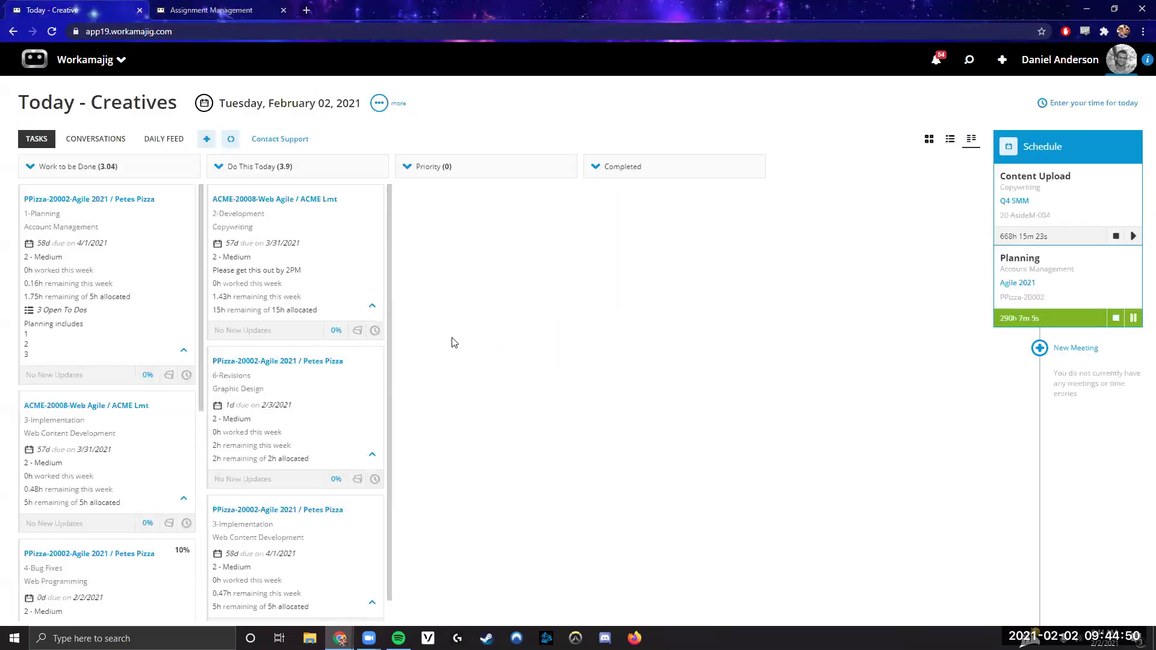
drag(134, 244, 503, 397)
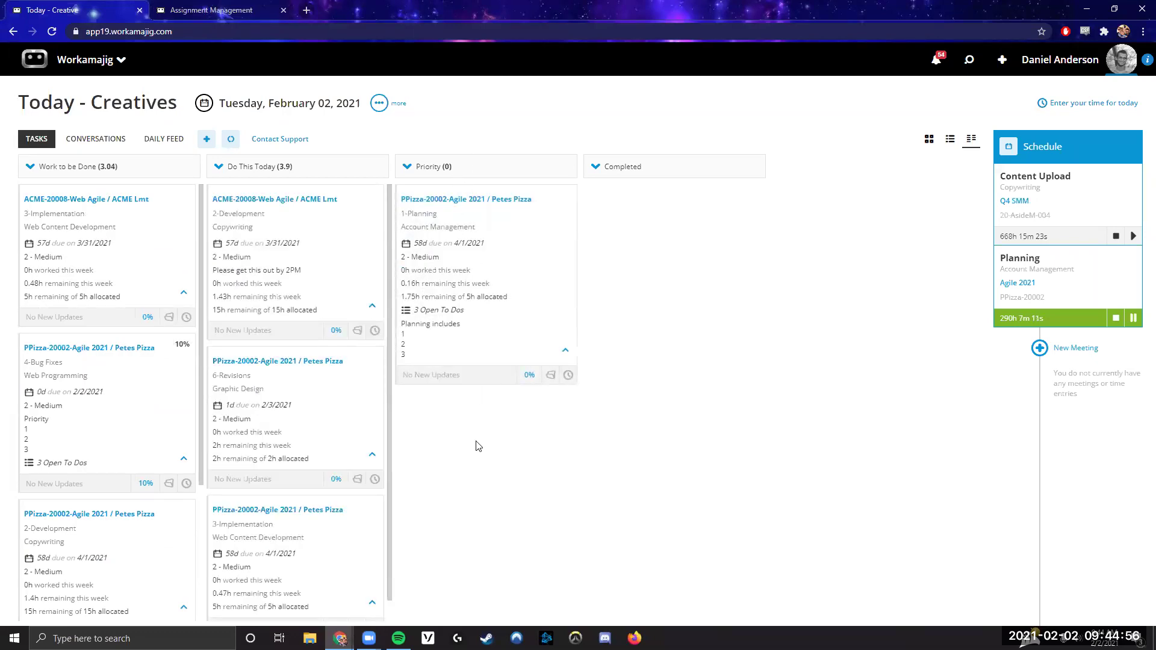
scroll(347, 506, down, 1)
drag(340, 533, 112, 497)
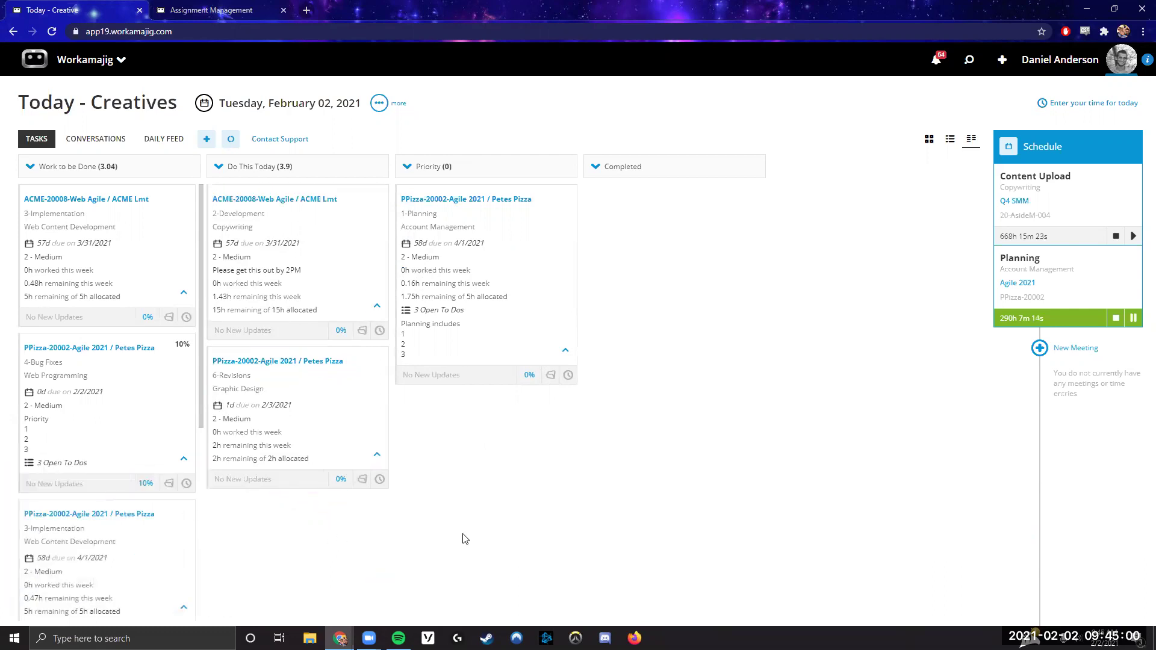
Refresh the tile boards in Assignment Management and examine the hour totals of the Work to be Done and Do This Today columns.
key(ctrl+Tab)
click(358, 187)
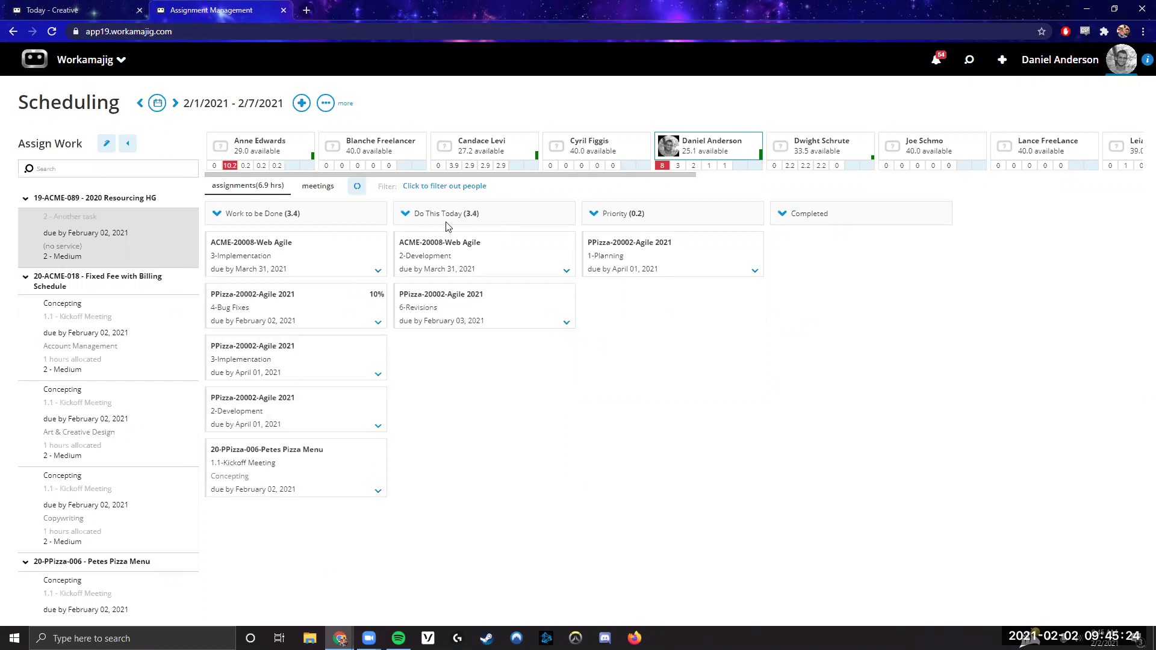
drag(482, 217, 467, 216)
click(289, 214)
double_click(468, 215)
click(652, 391)
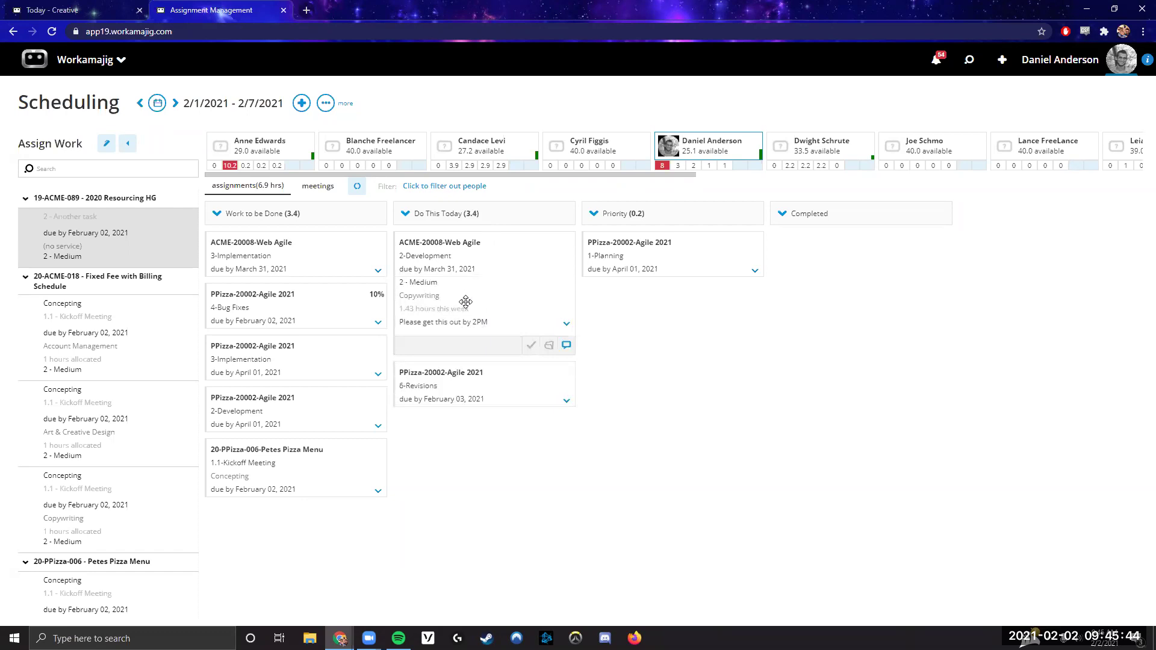
double_click(464, 215)
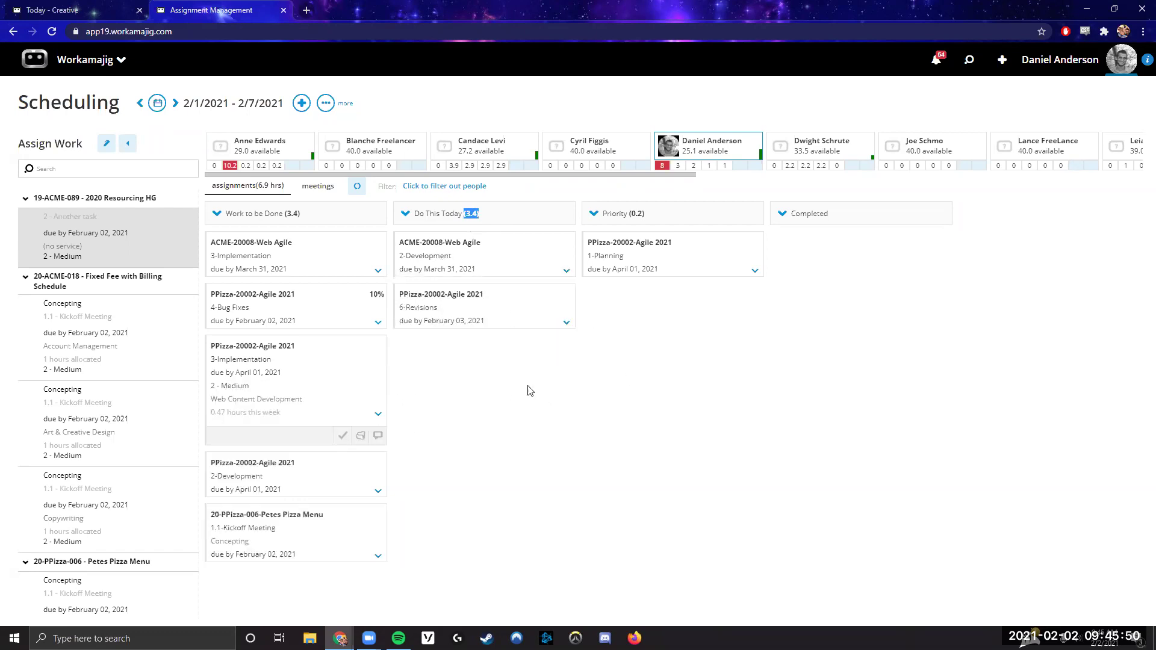
click(645, 364)
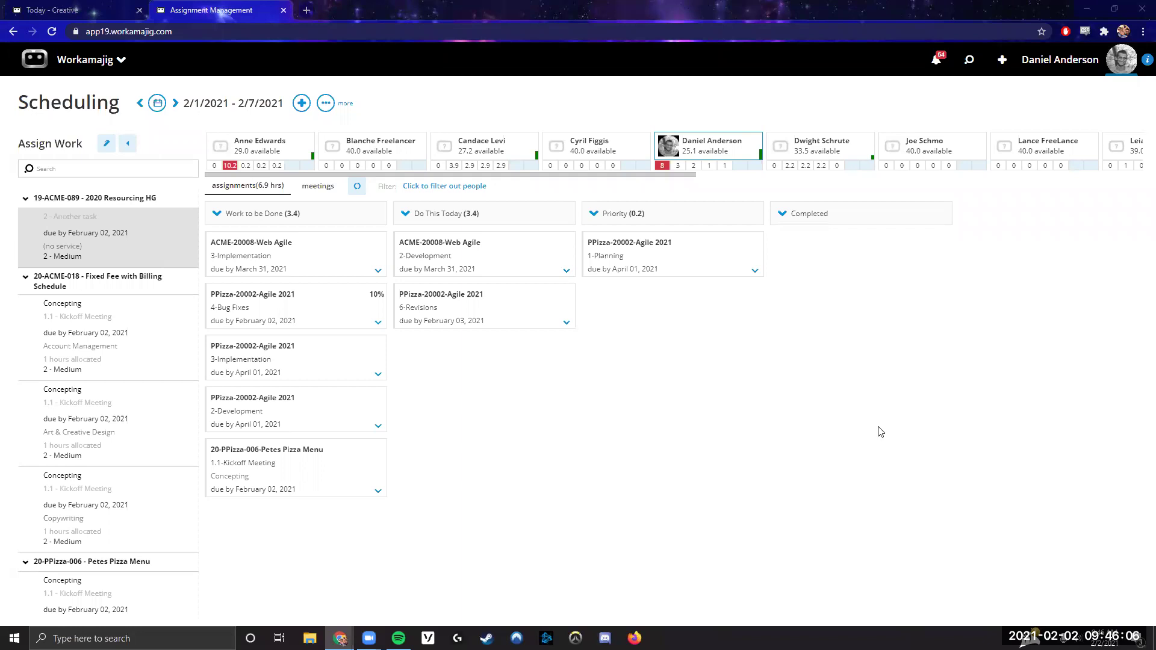
View the ACME-20008 project schedule from its 3-Implementation tile, check the allocated hours and plan dates, and close the schedule.
click(360, 315)
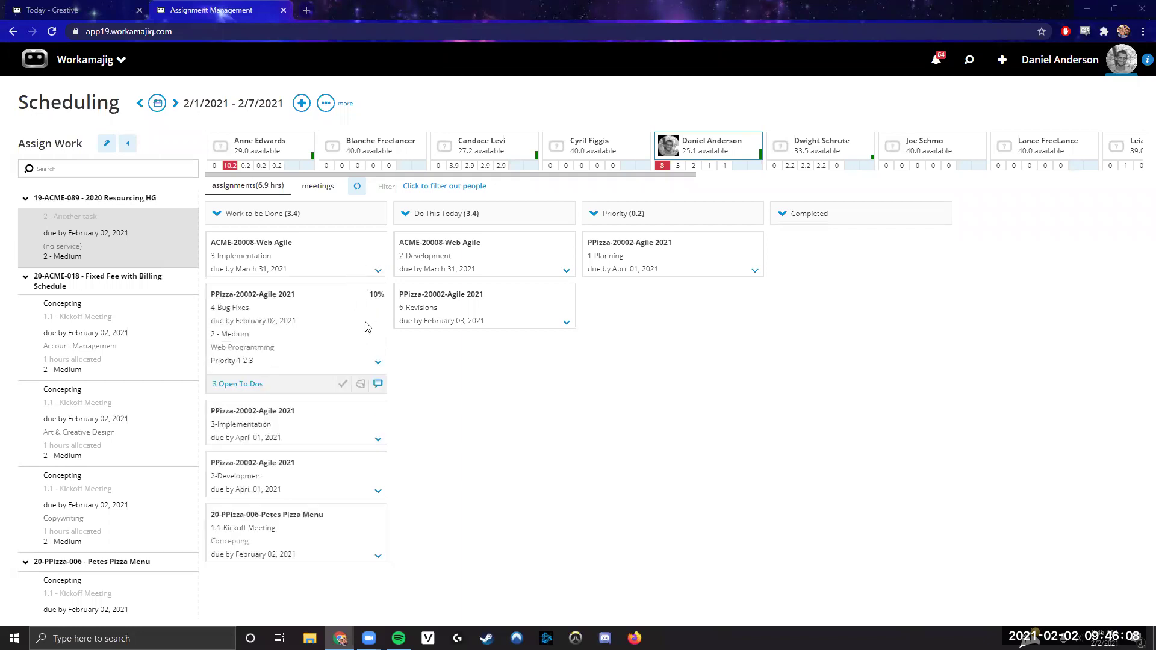
click(361, 329)
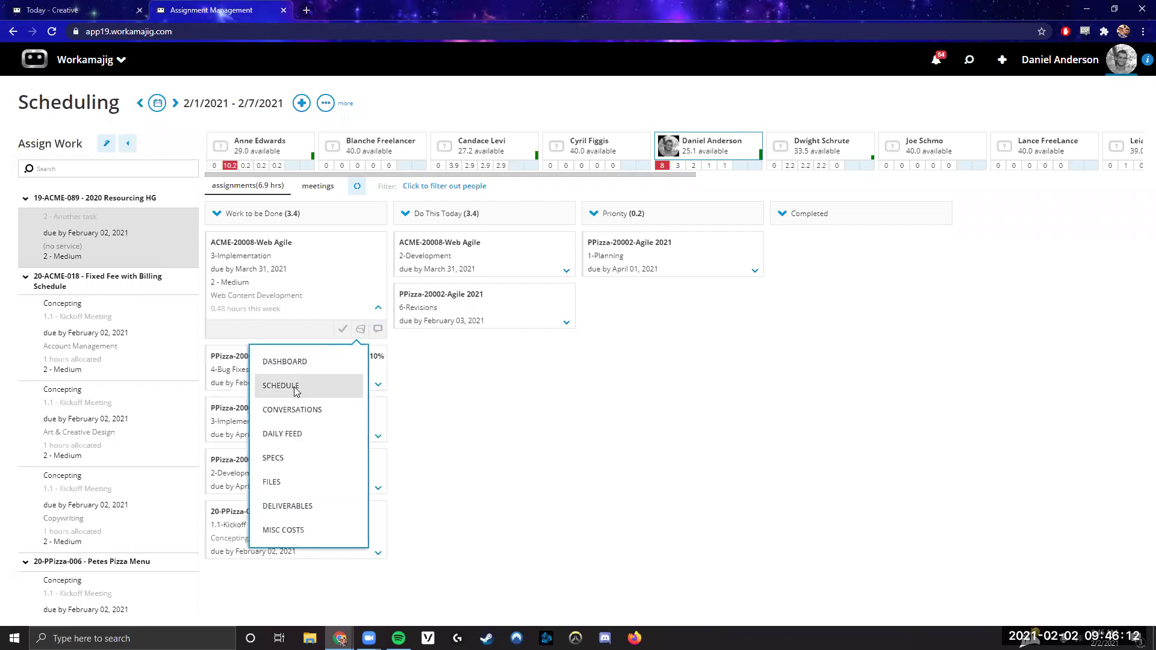
click(281, 386)
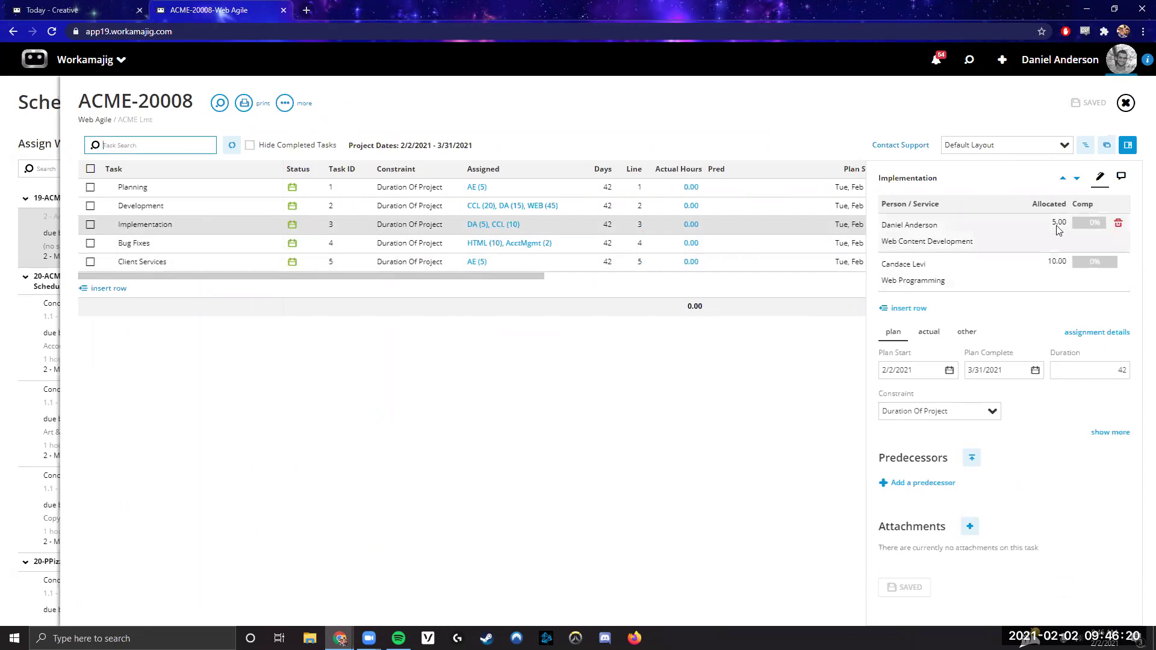
drag(487, 275, 629, 275)
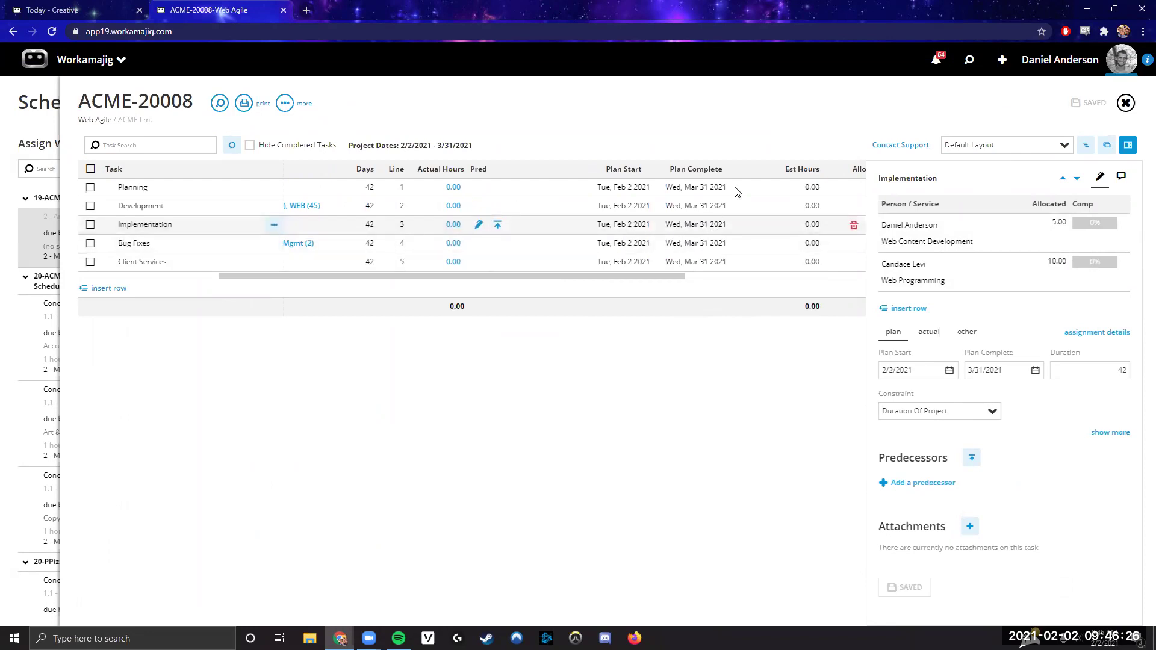
click(1126, 103)
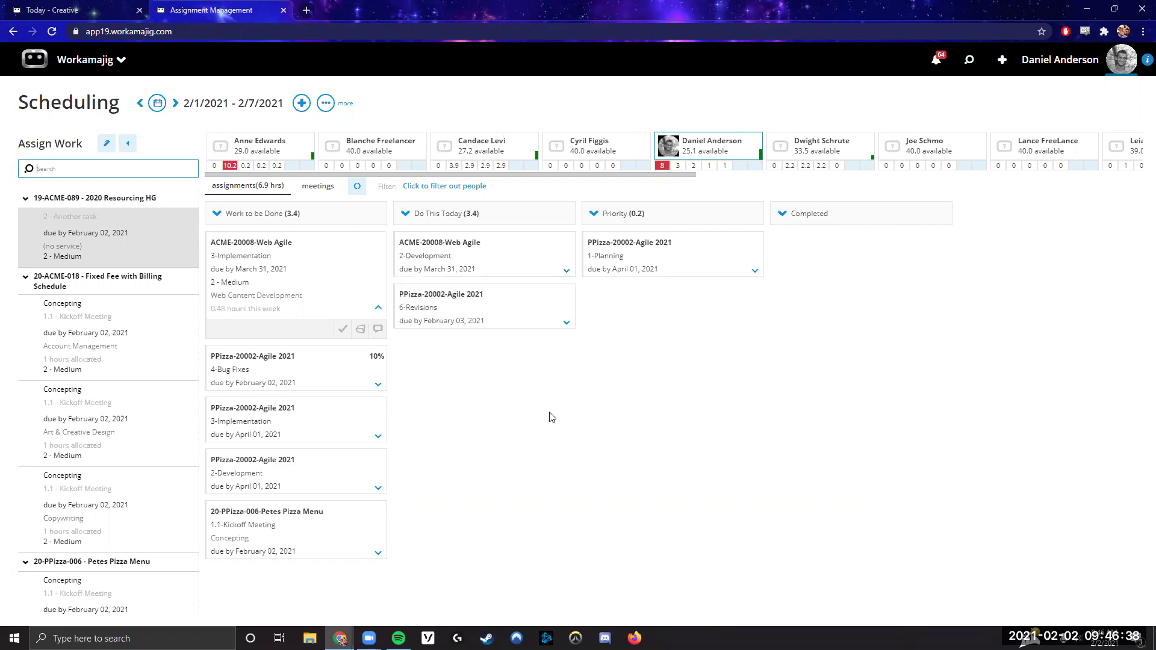
Reopen Assignment Management from the resource manager apps and look over the filter options for people.
click(335, 107)
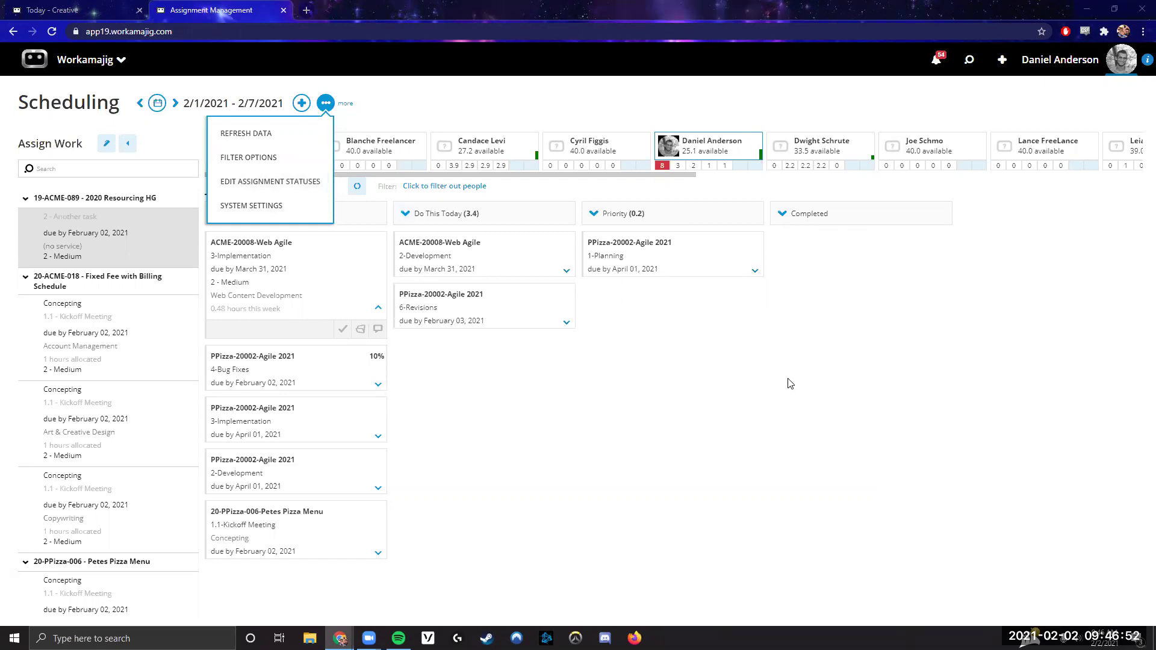
click(687, 429)
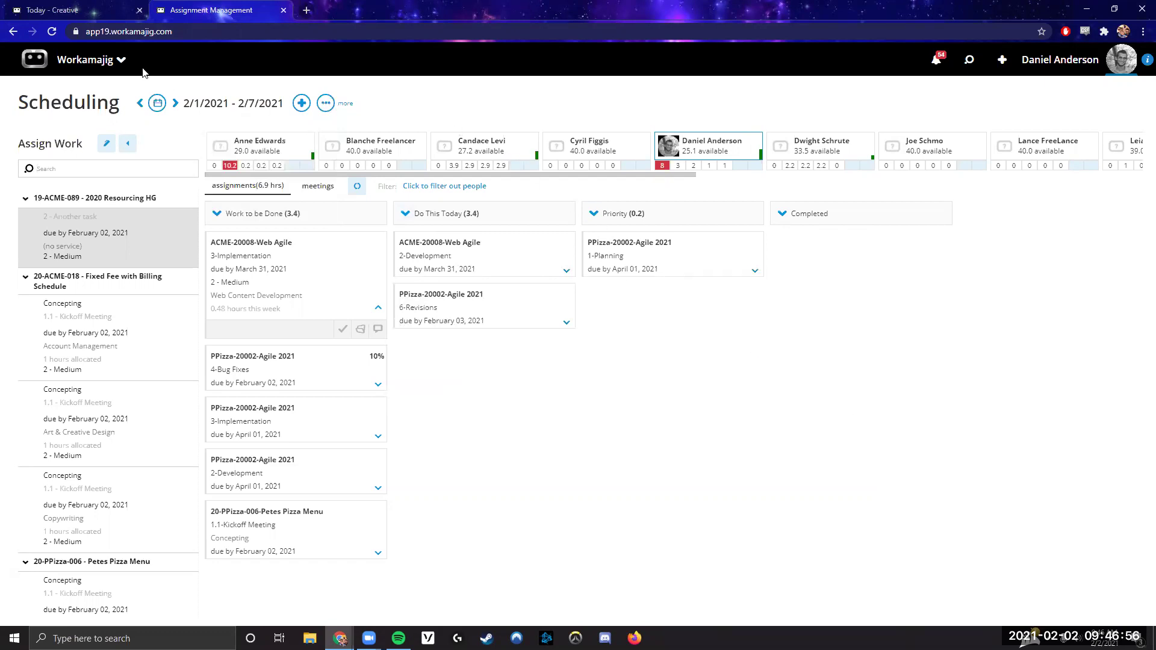
click(102, 63)
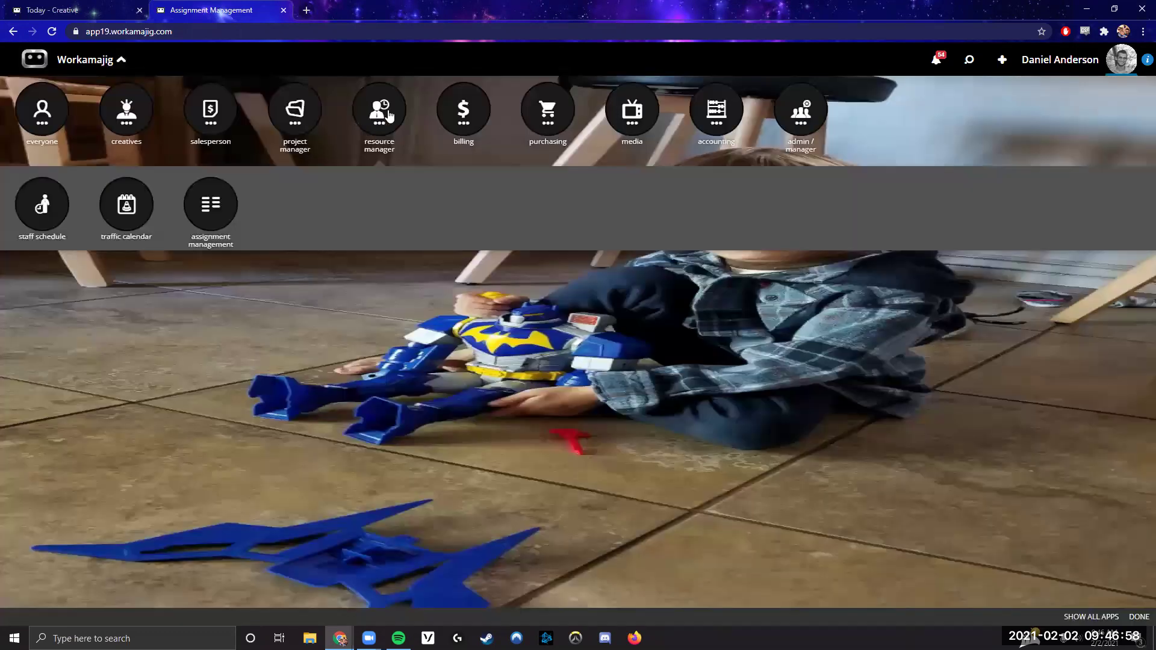
click(207, 214)
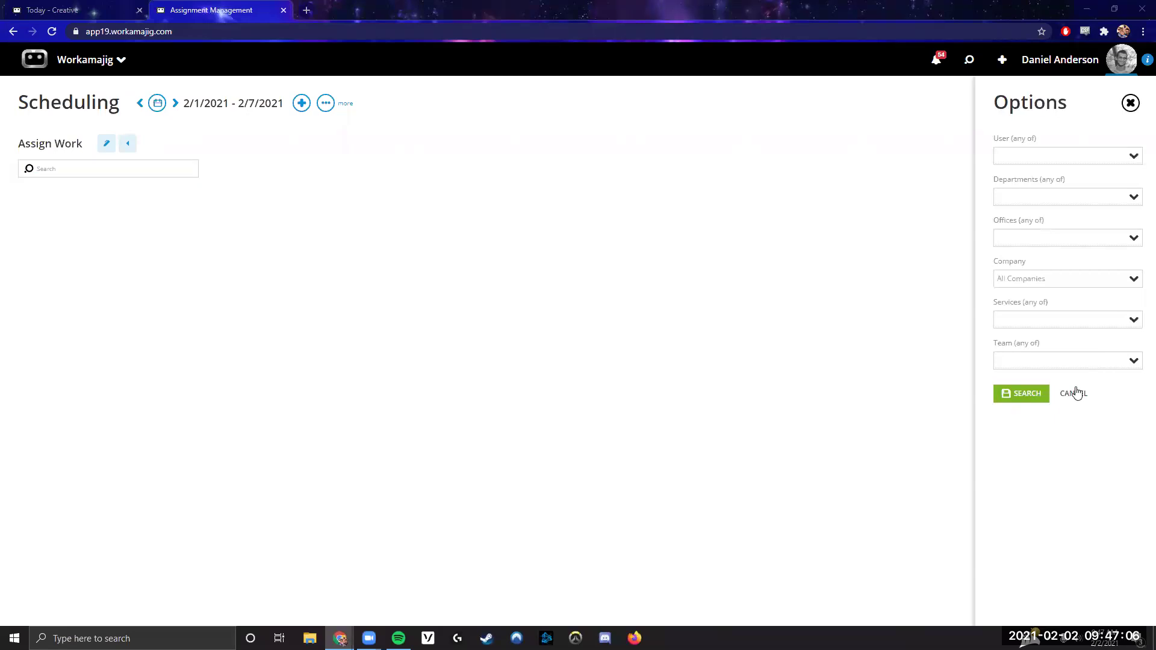
click(1077, 392)
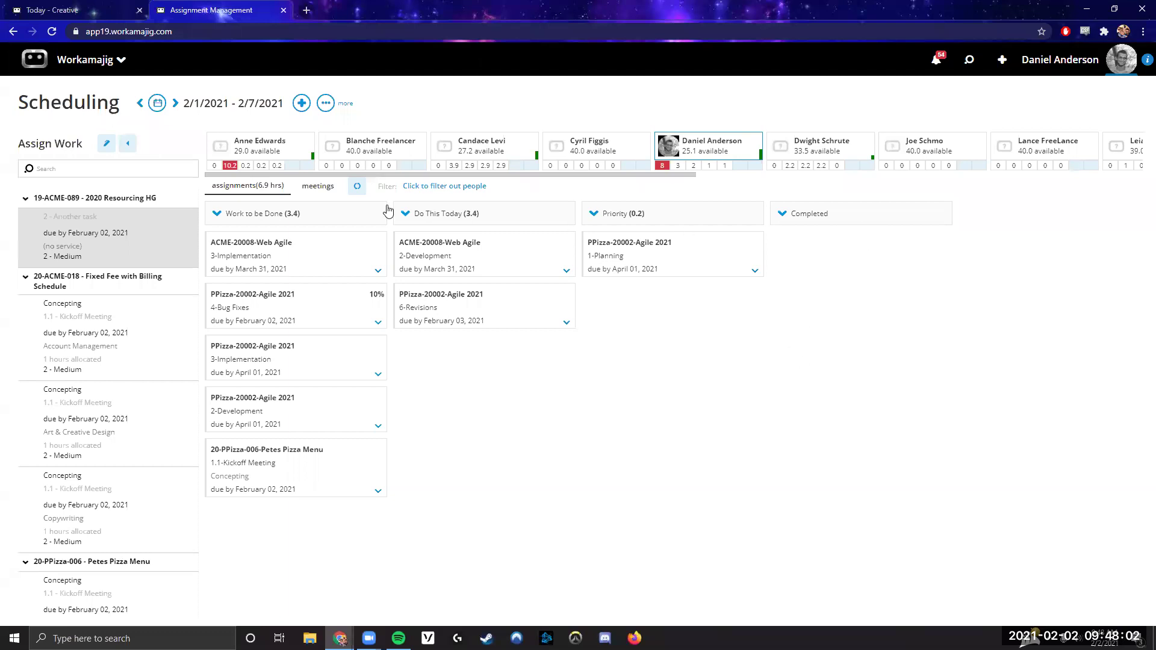
click(426, 186)
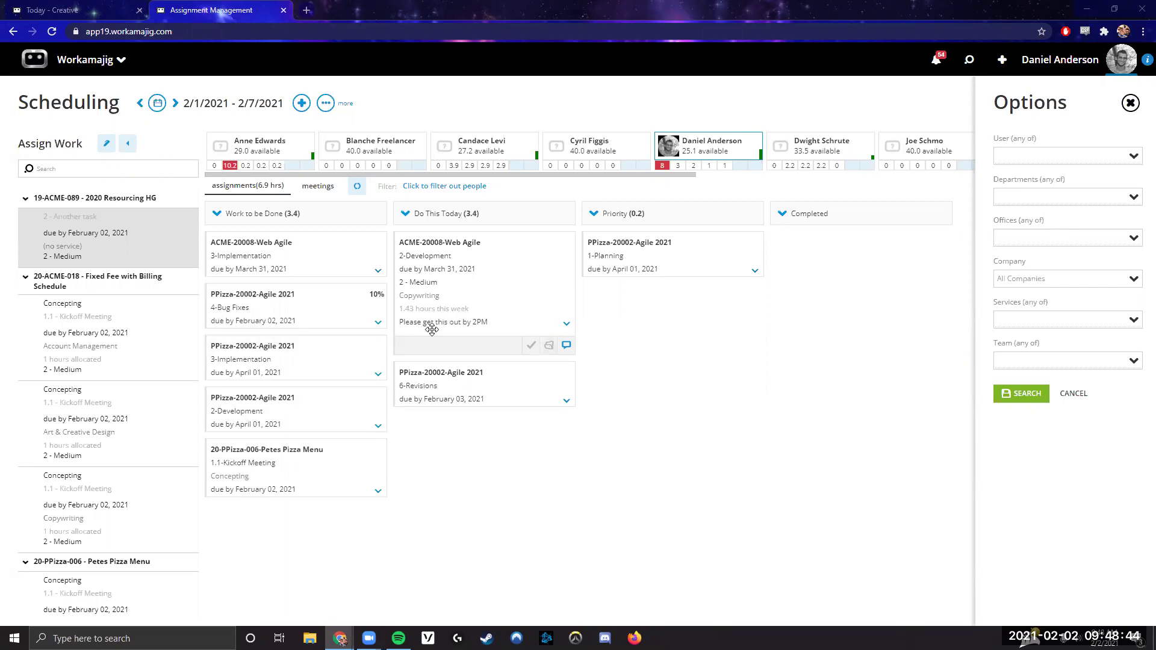
click(672, 371)
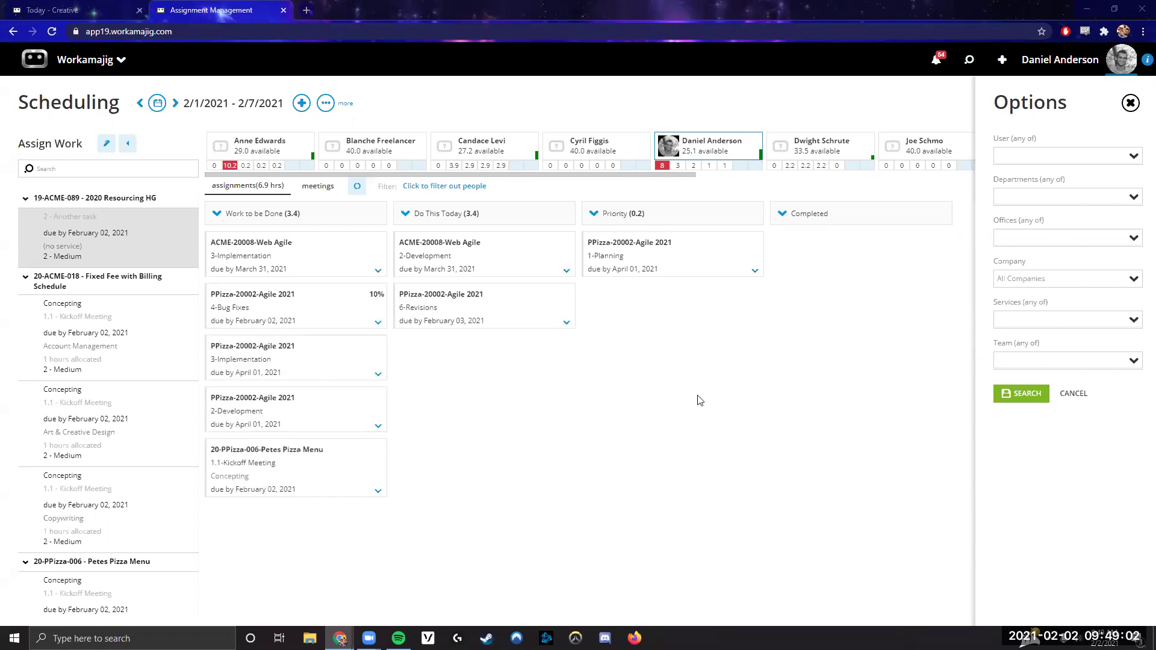
Open the ACME-20008 schedule again from the 3-Implementation tile, examine the Implementation task's assignments and dates, and return to the boards.
mouse_move(316, 266)
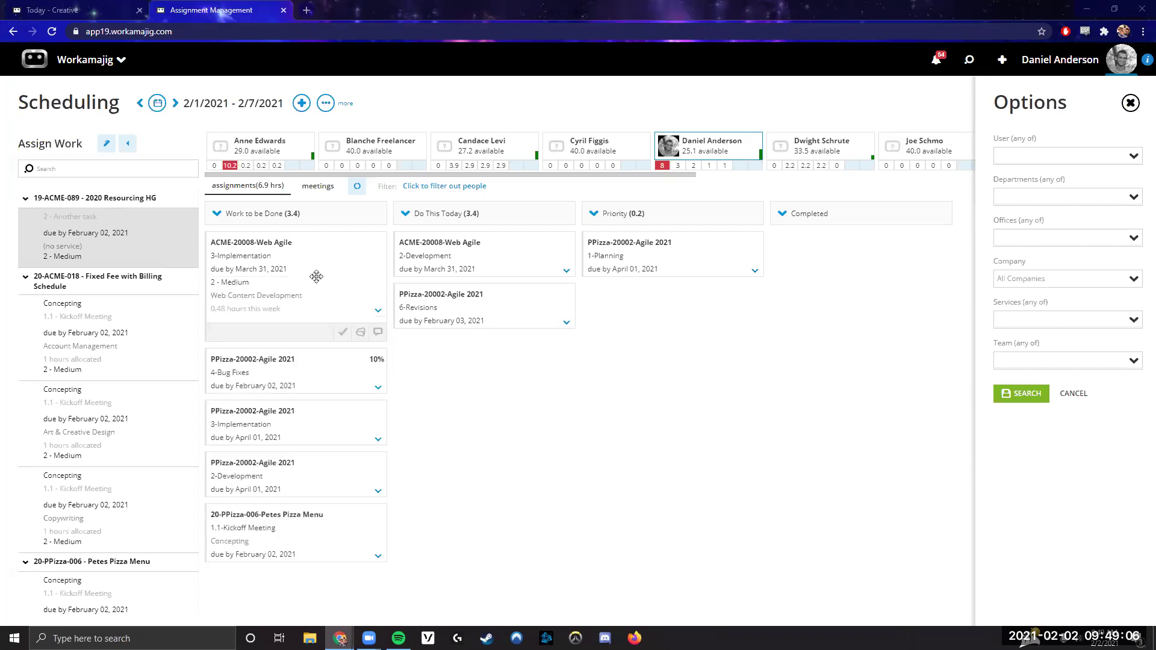
click(361, 330)
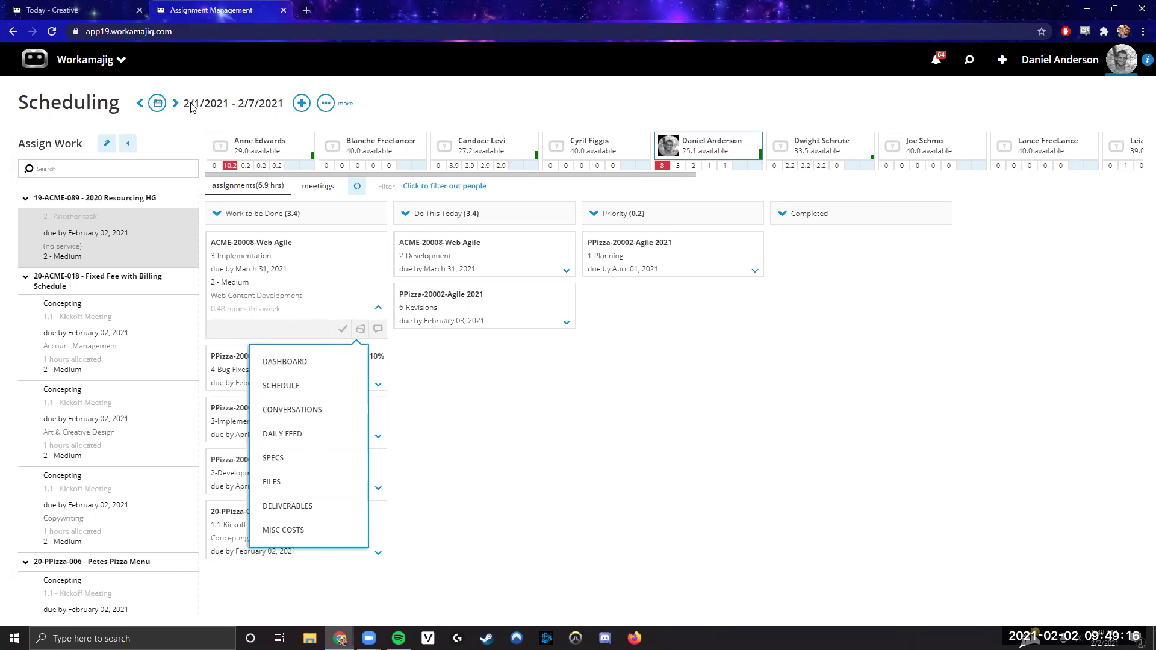
click(280, 387)
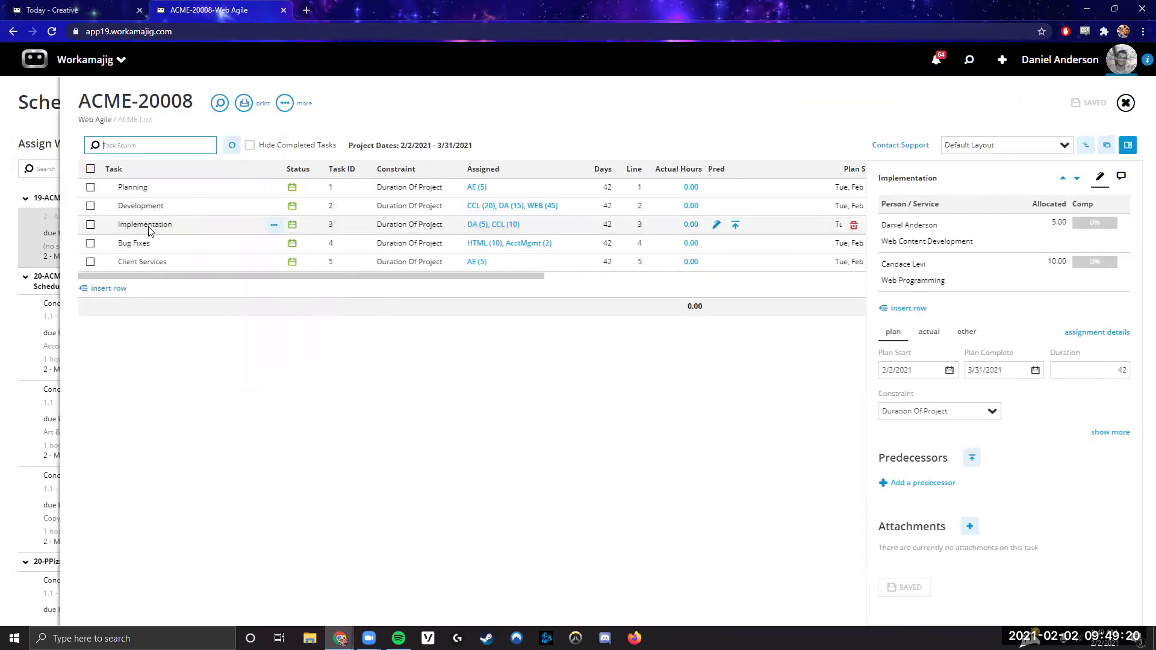
drag(480, 276, 596, 277)
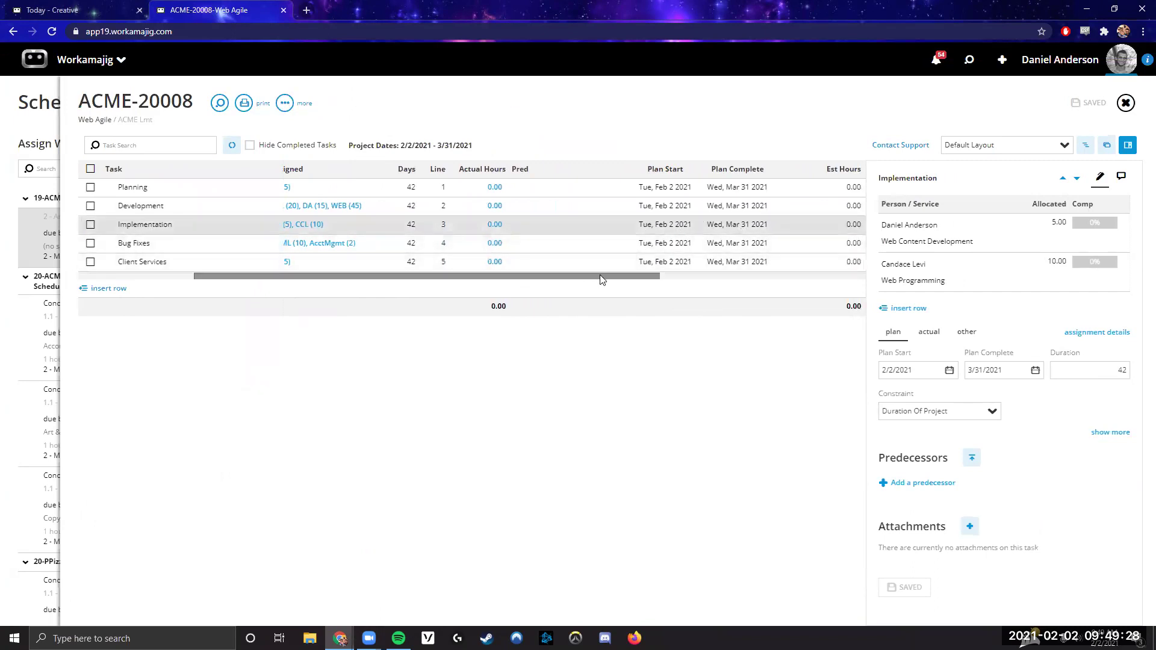
drag(600, 276, 434, 279)
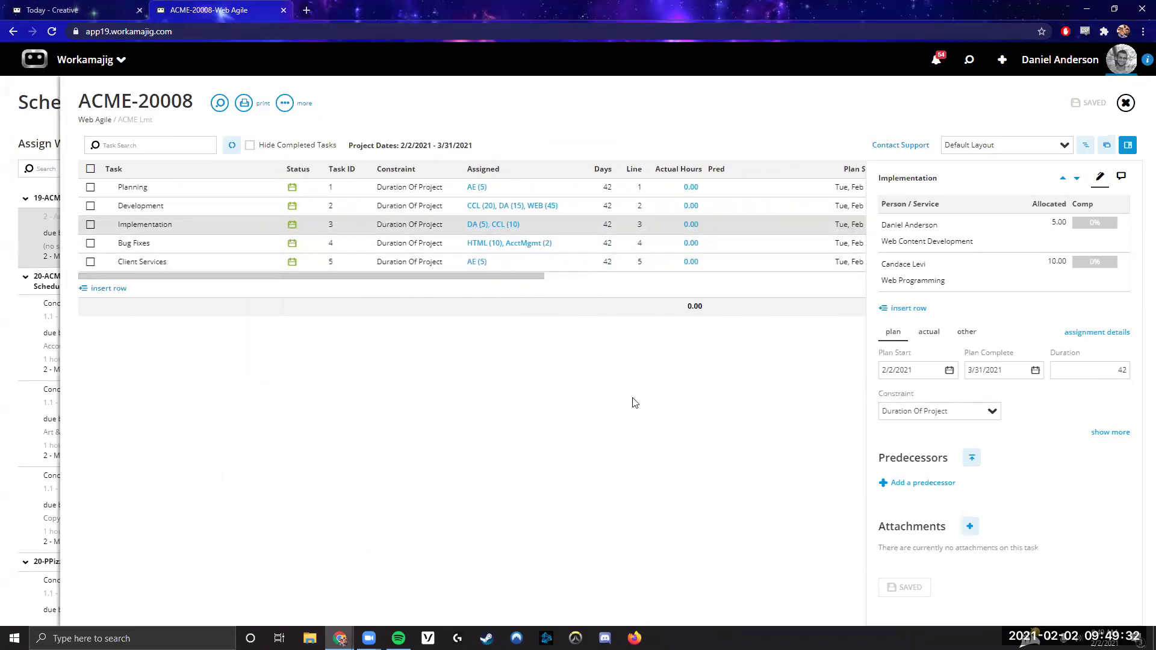
click(51, 369)
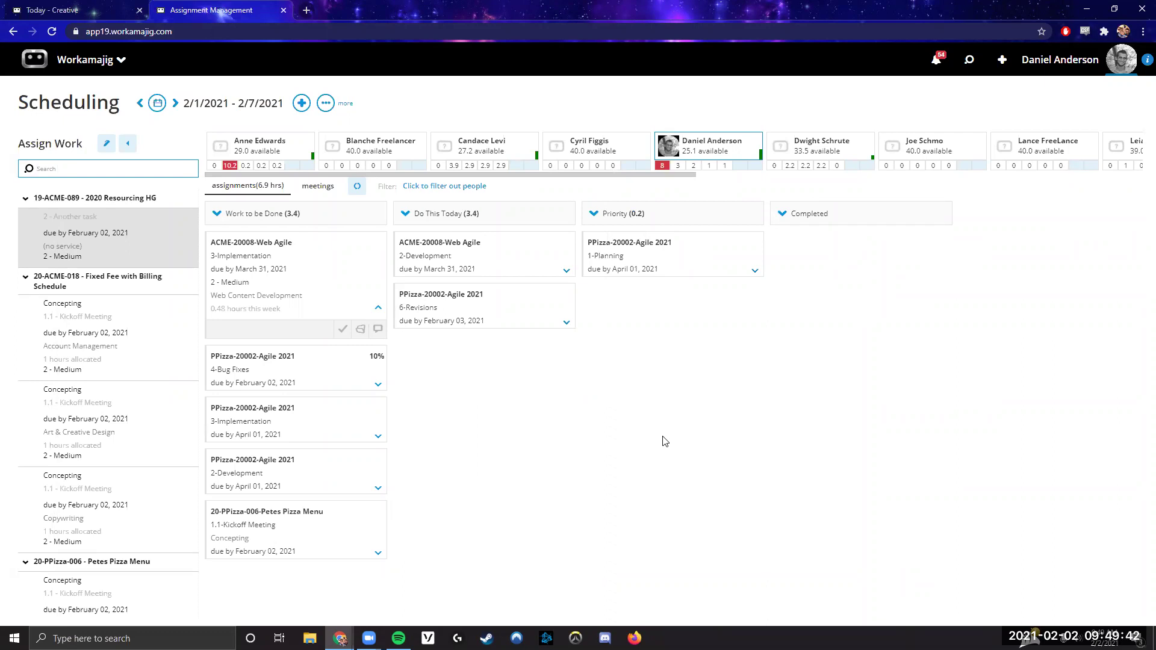
Inspect the details of the ACME-20008 2-Development, PPizza-20002 6-Revisions and PPizza-20002 1-Planning tiles.
click(536, 265)
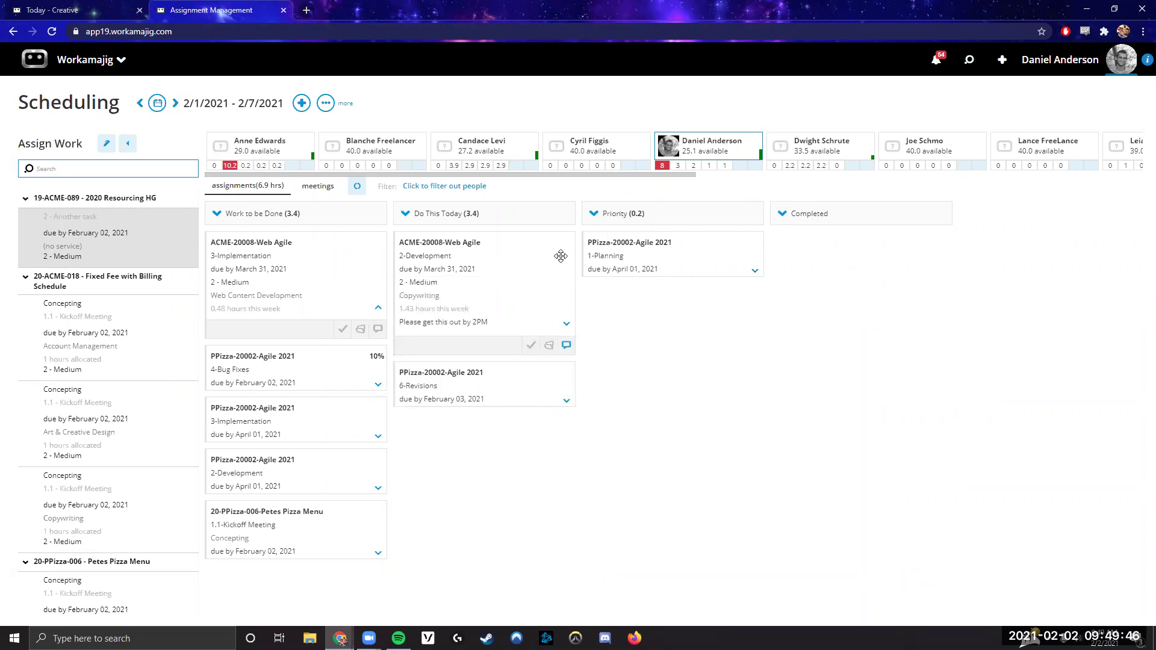
click(666, 274)
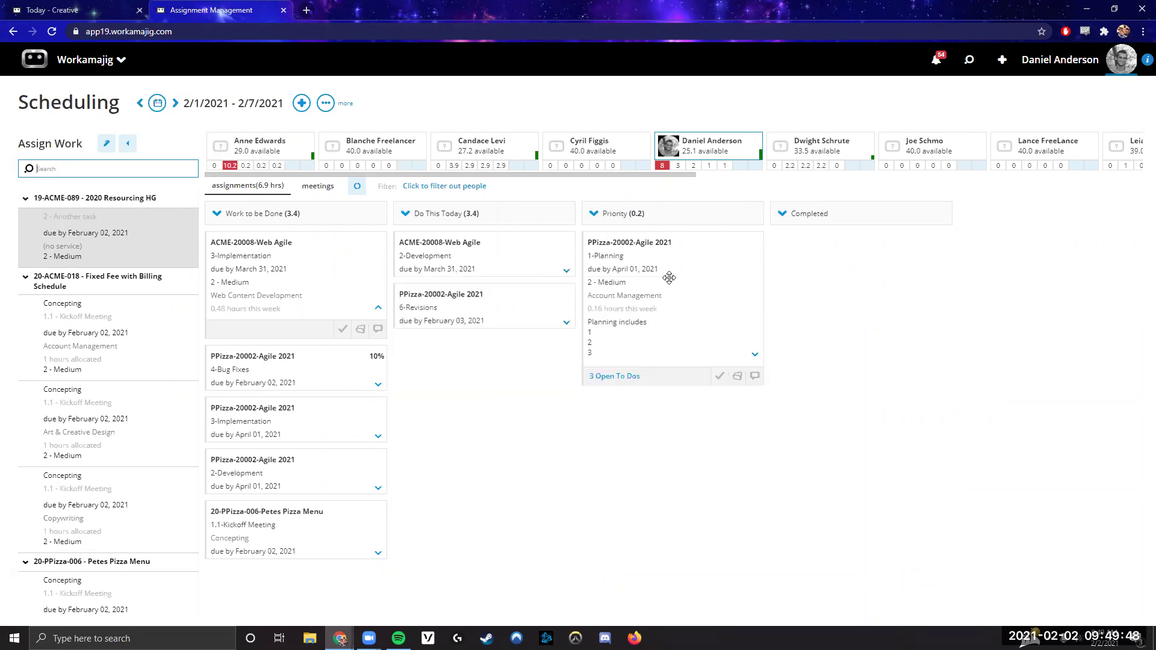
click(536, 281)
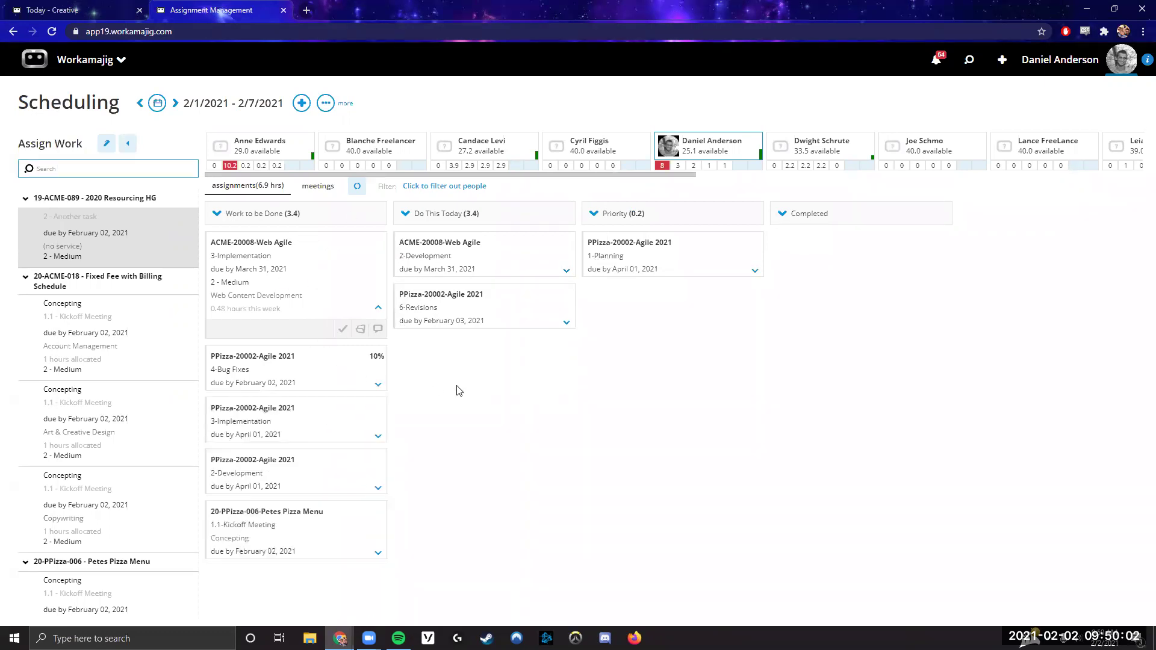
click(492, 320)
click(656, 270)
drag(656, 270, 457, 388)
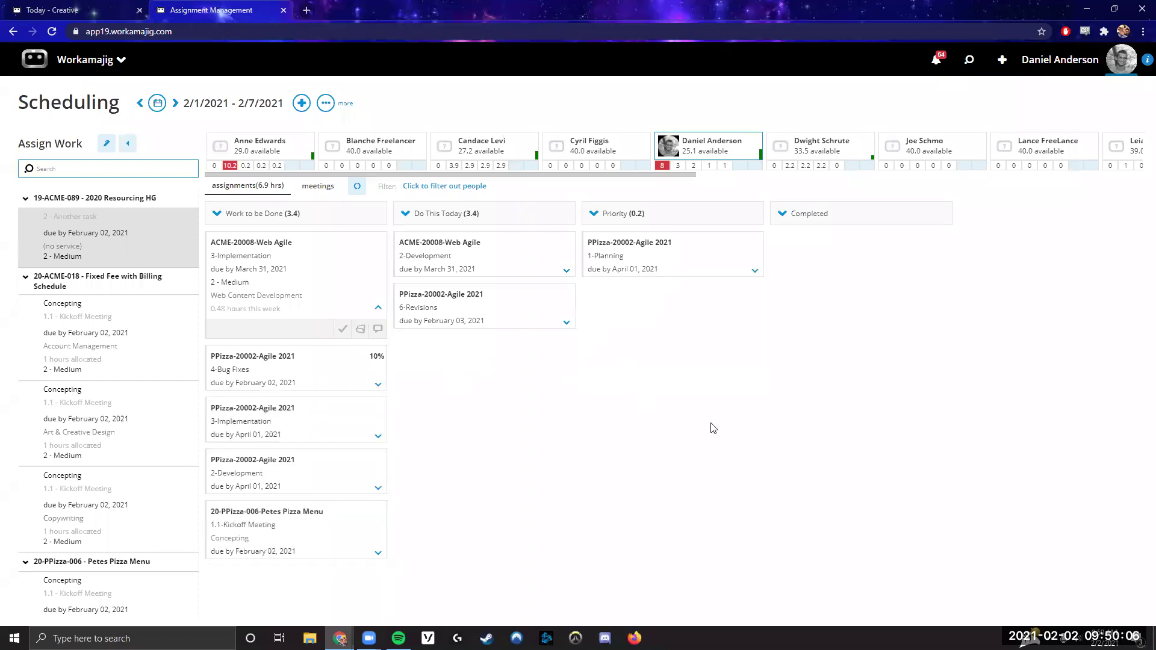
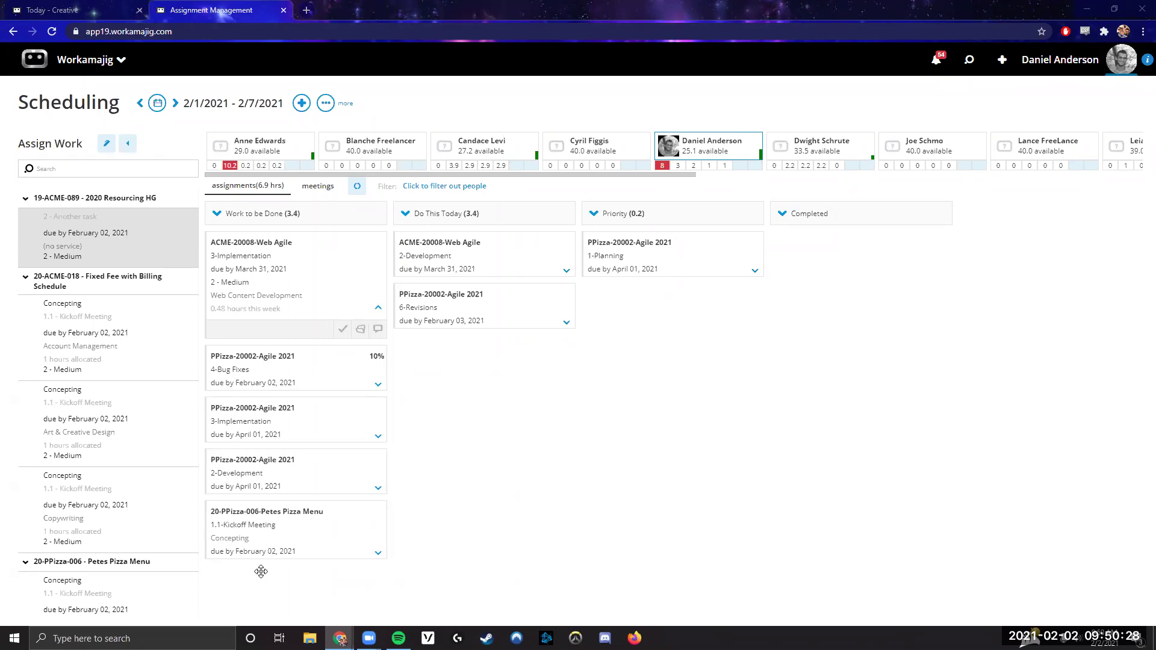
click(621, 265)
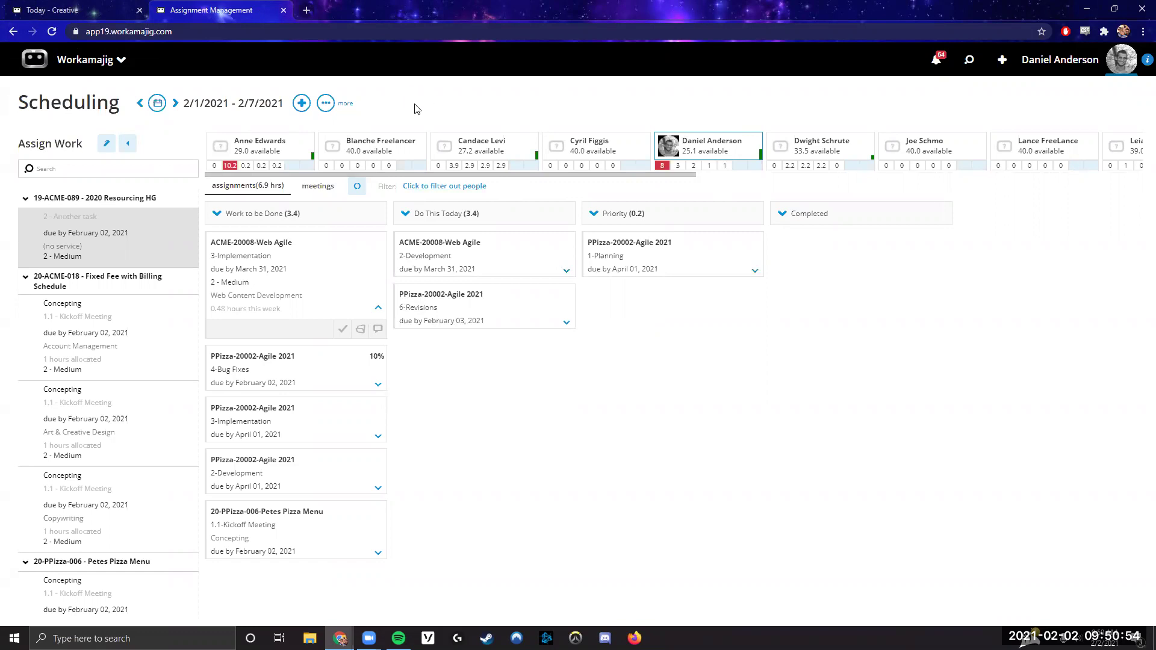
Open the assignment status settings and review the Company Defaults statuses and the blank row for adding another status.
click(326, 103)
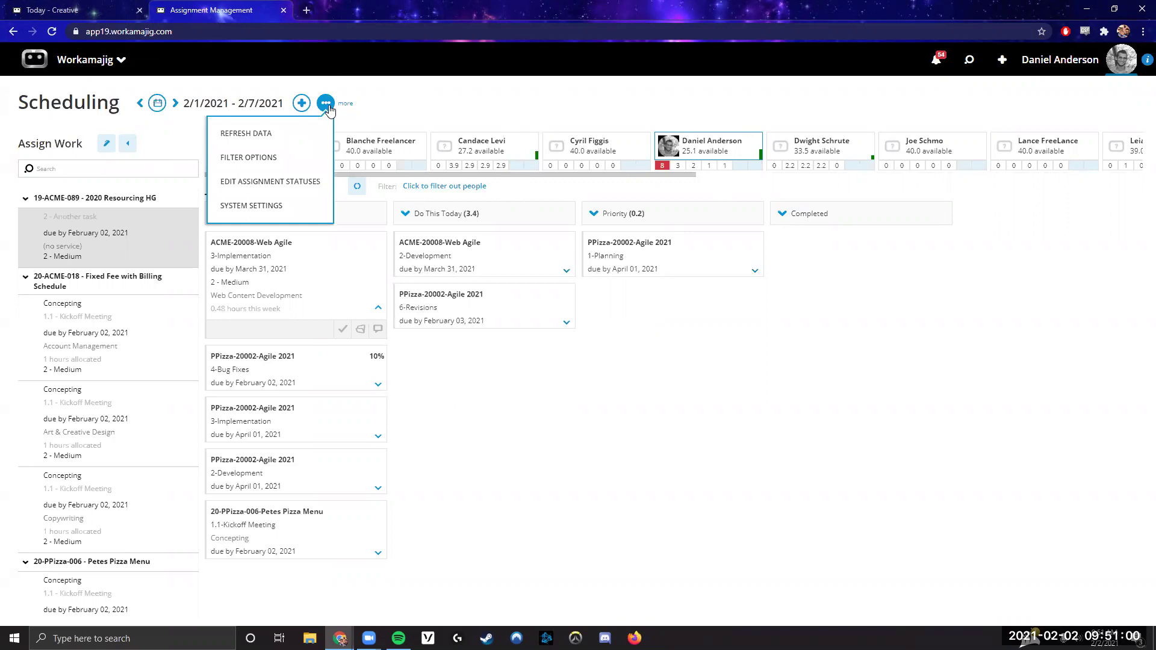
click(280, 186)
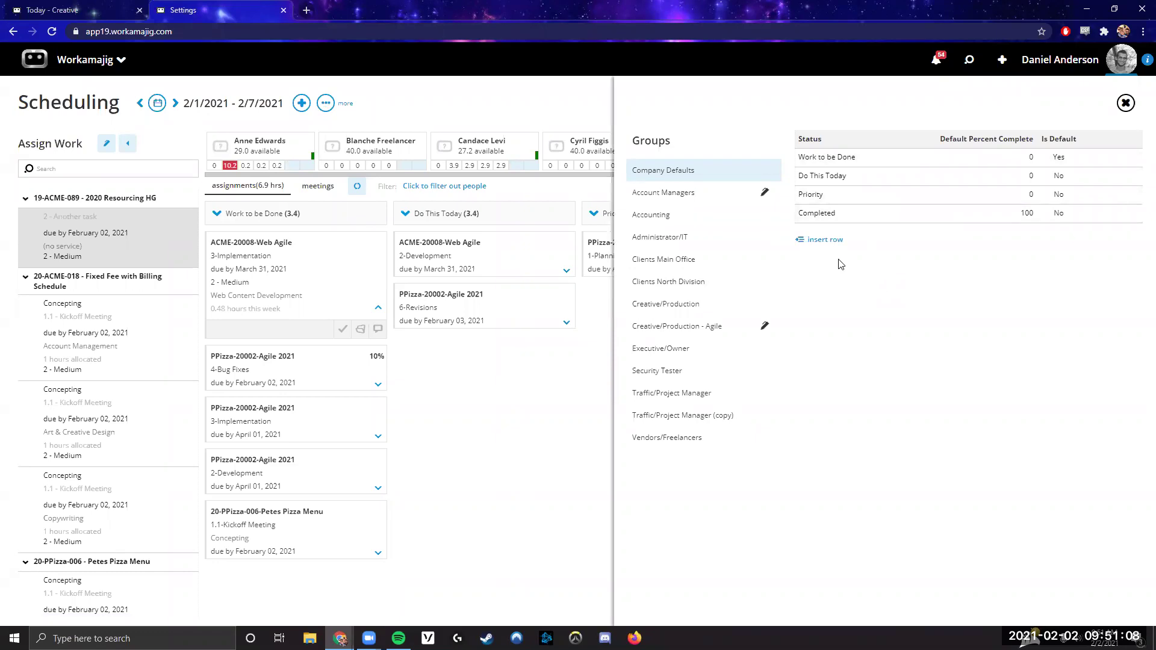
drag(698, 172, 630, 173)
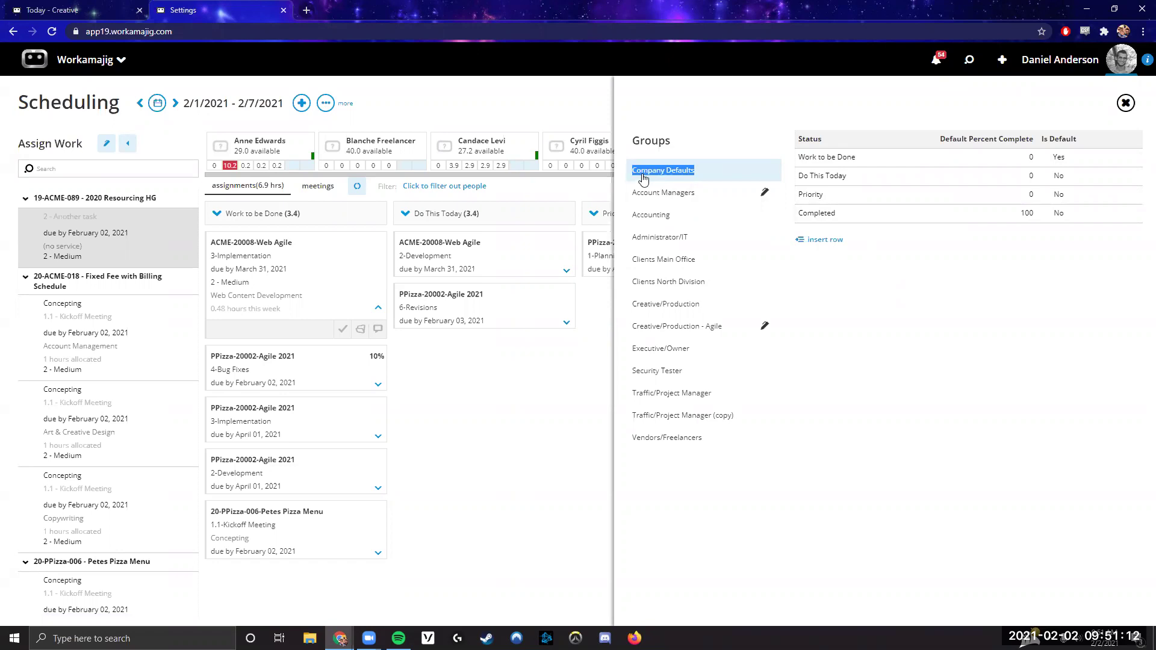
click(662, 175)
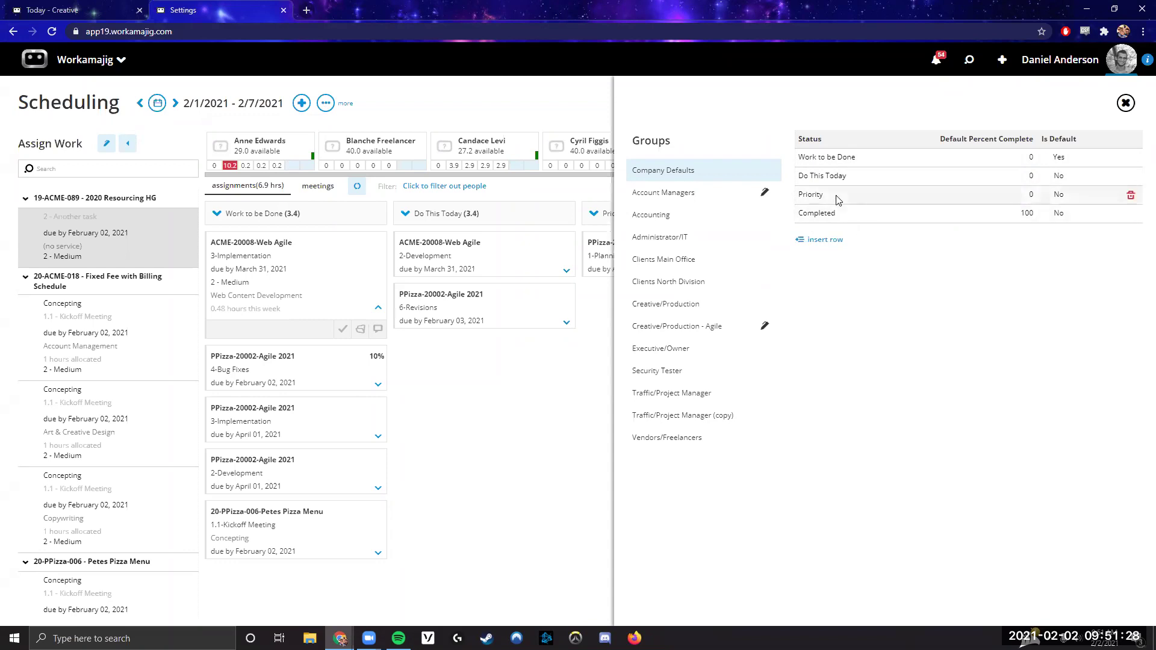
click(820, 159)
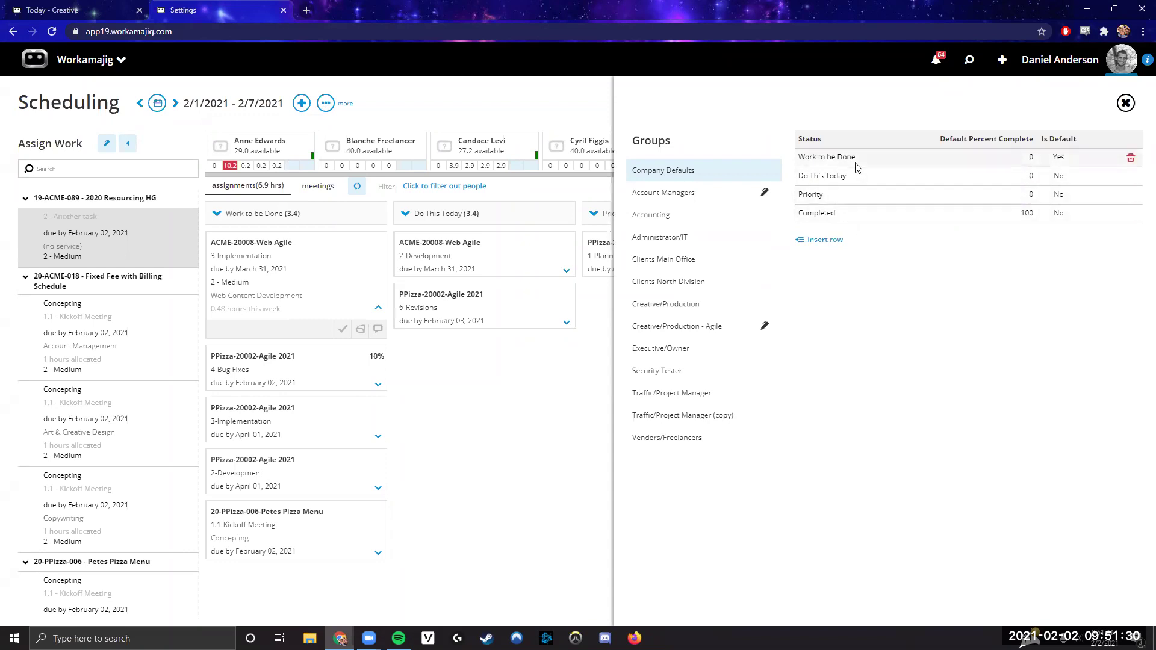
drag(875, 160, 801, 167)
click(820, 177)
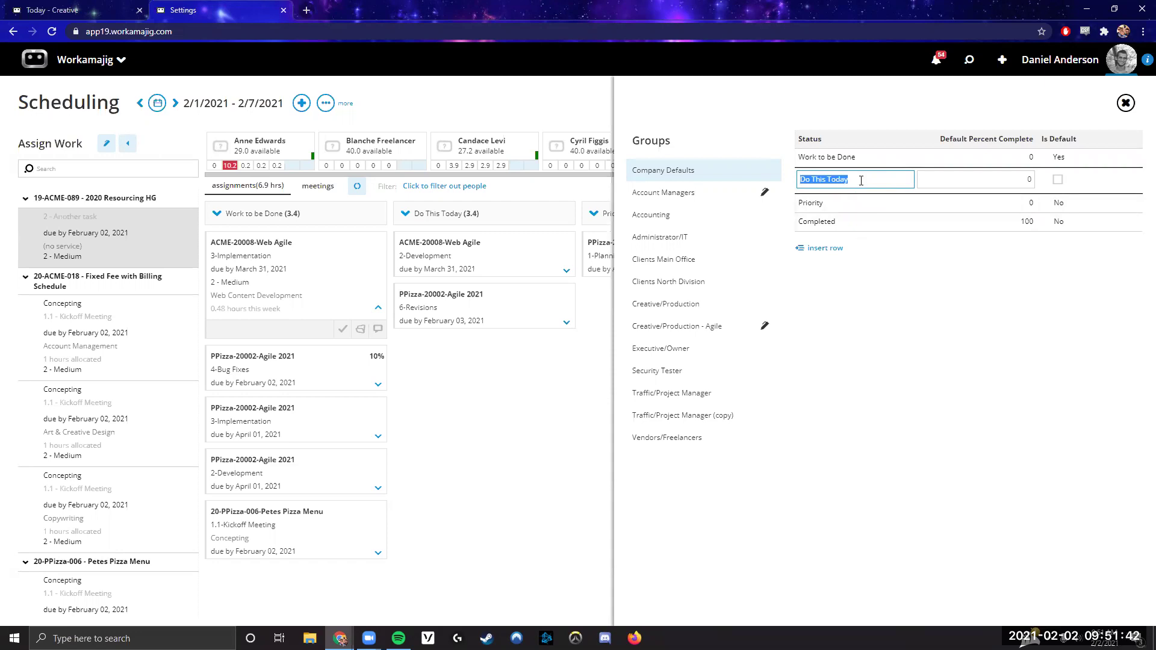
click(859, 320)
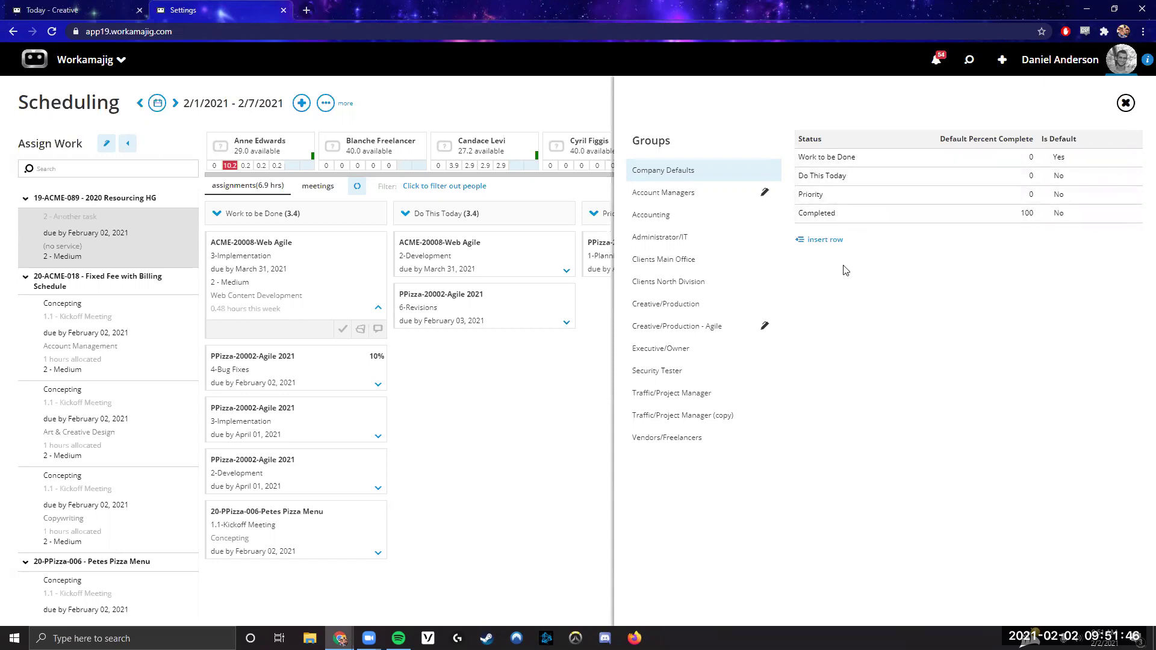
click(825, 240)
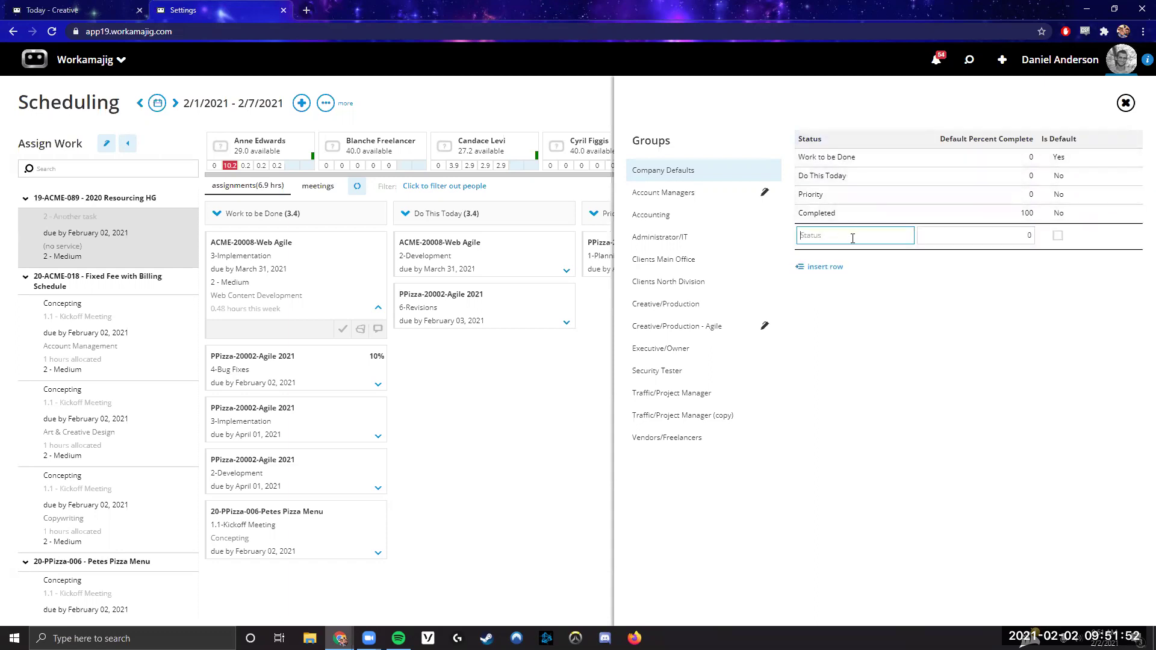
click(874, 318)
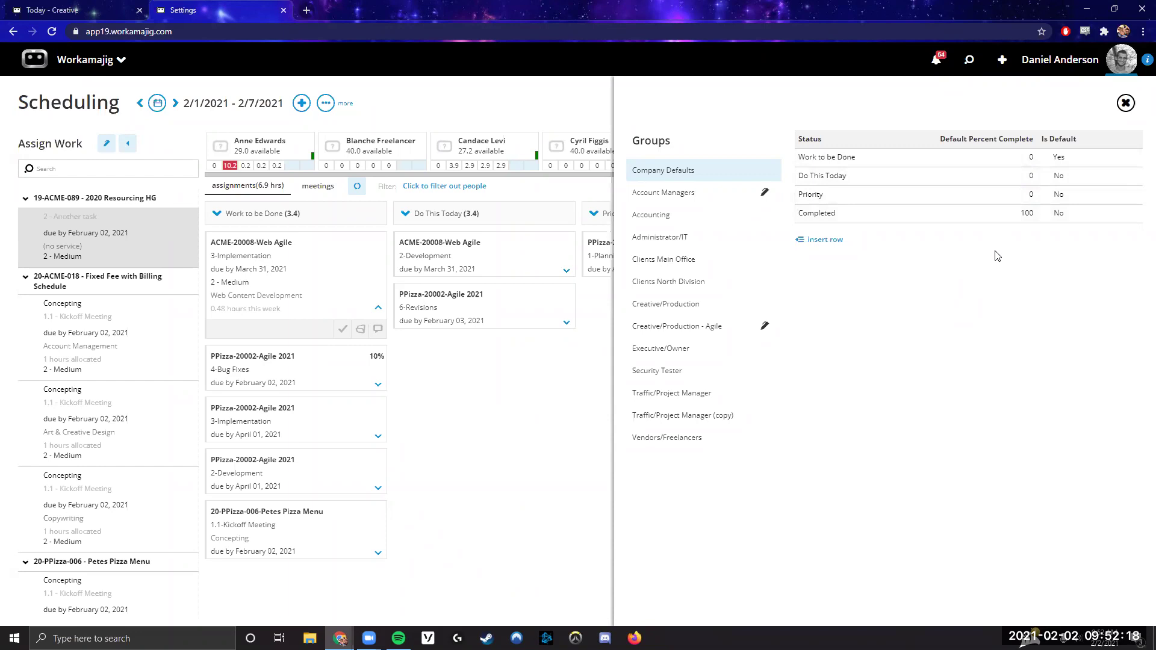
Set the Do This Today status's default percent complete to 1, restore it to 0, and close the status settings.
click(908, 176)
text(1)
click(1029, 289)
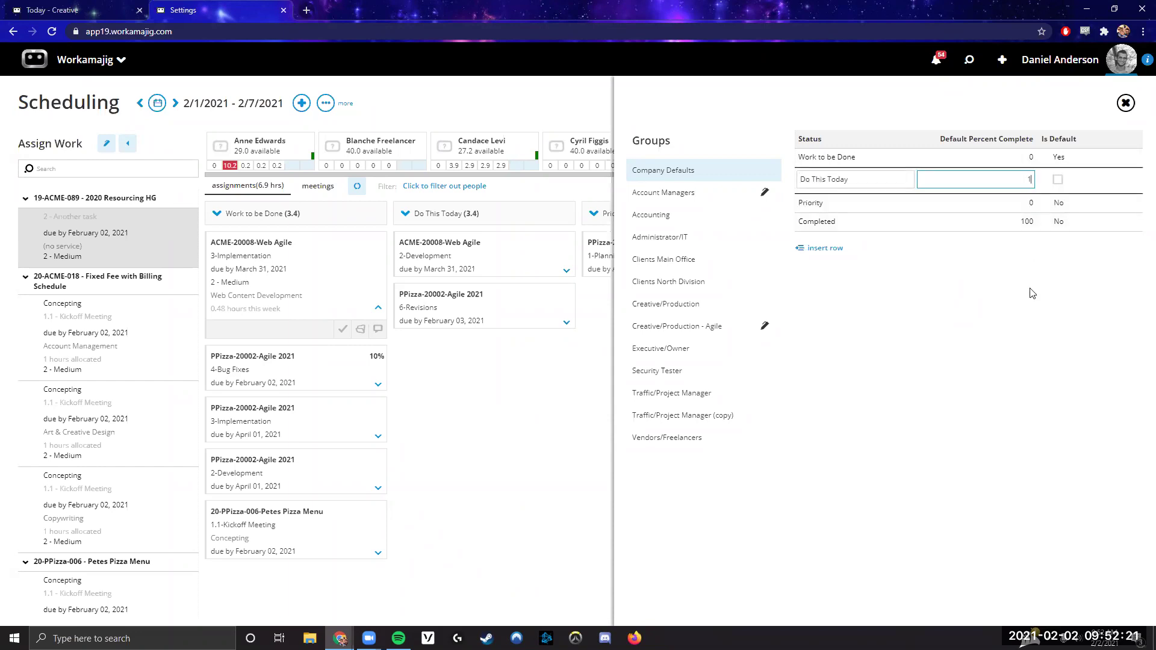
click(1027, 177)
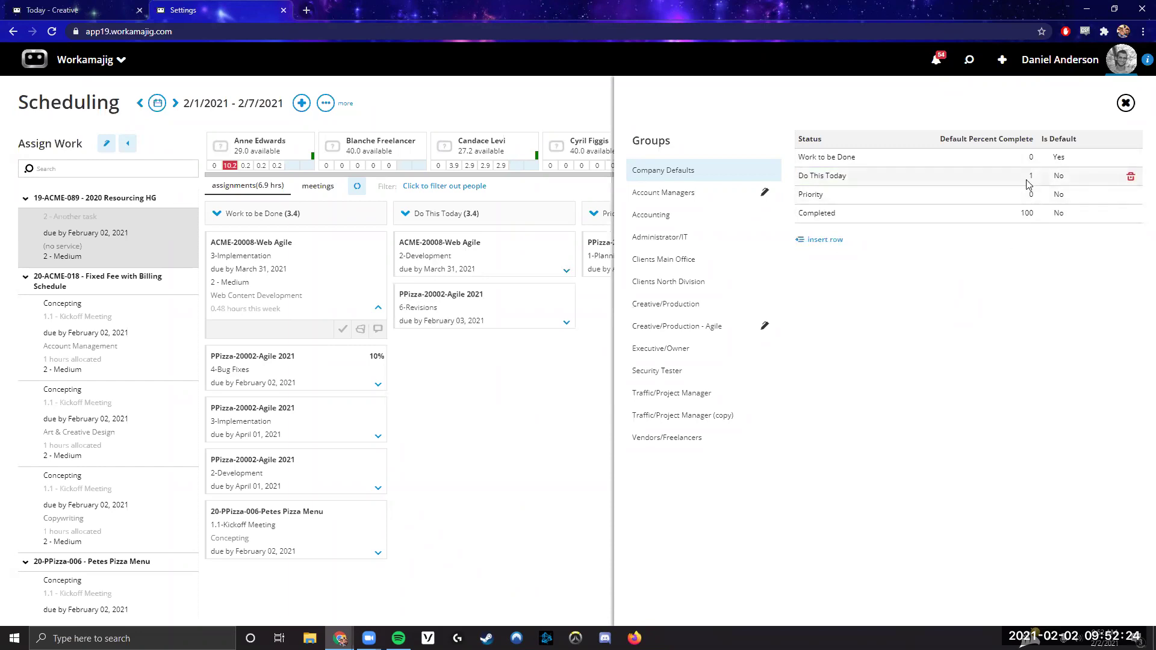
text(0)
click(991, 290)
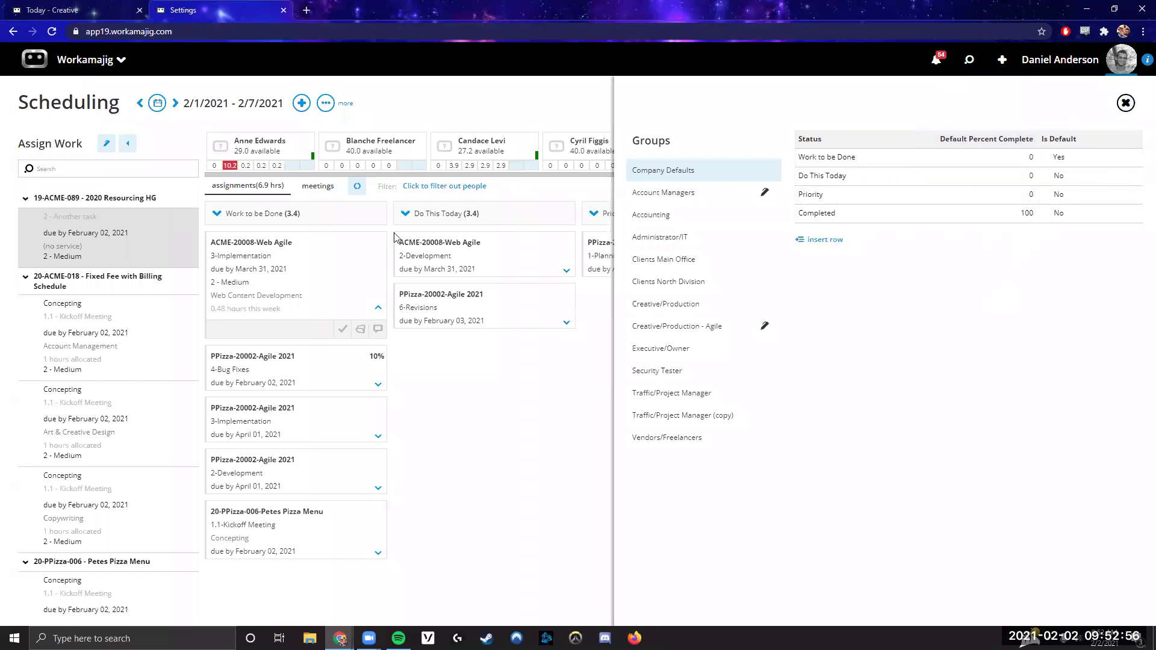
click(1125, 103)
Review the resource manager system settings for Company Defaults, including max daily hours and the warning and critical thresholds, and close them.
click(325, 104)
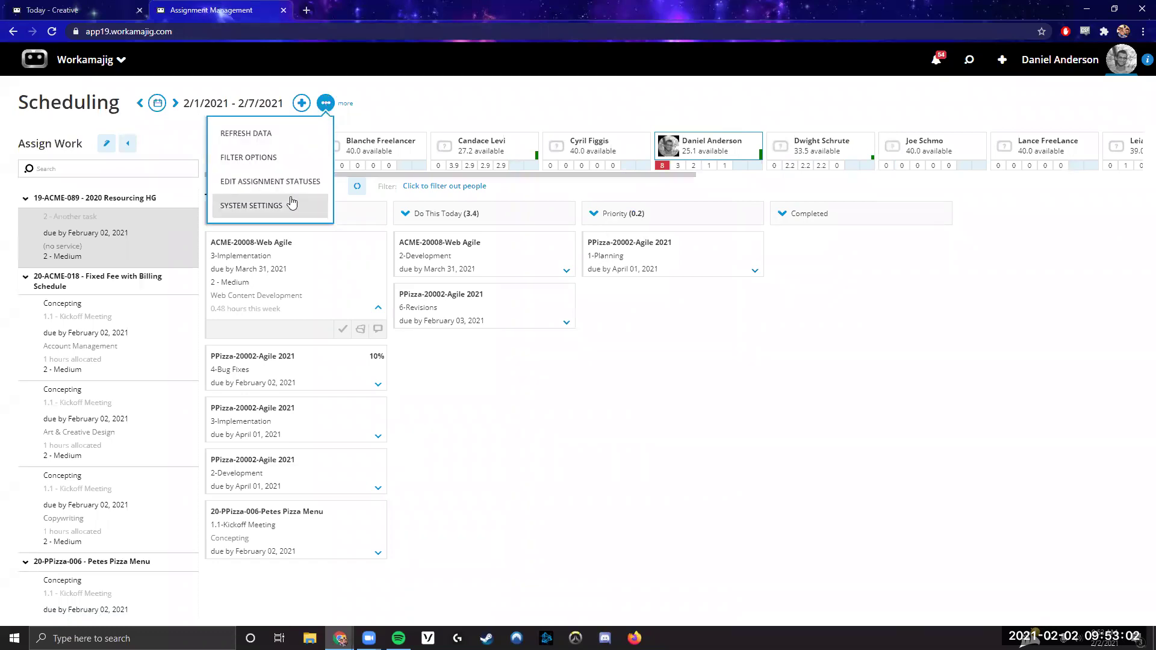
click(289, 207)
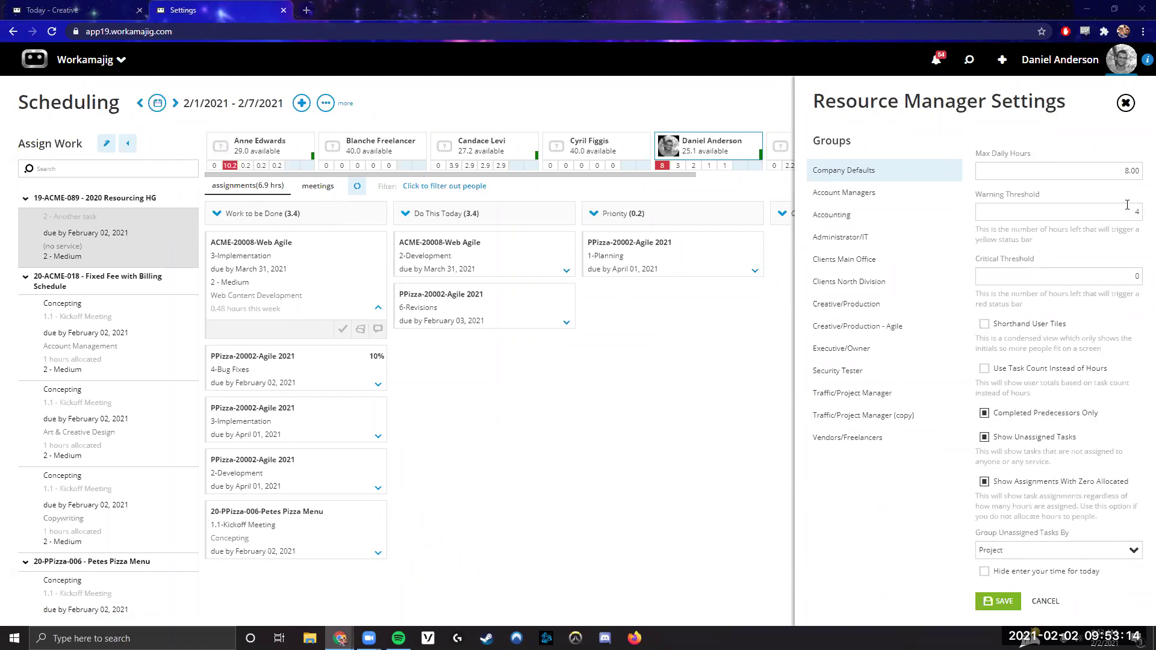
click(1097, 171)
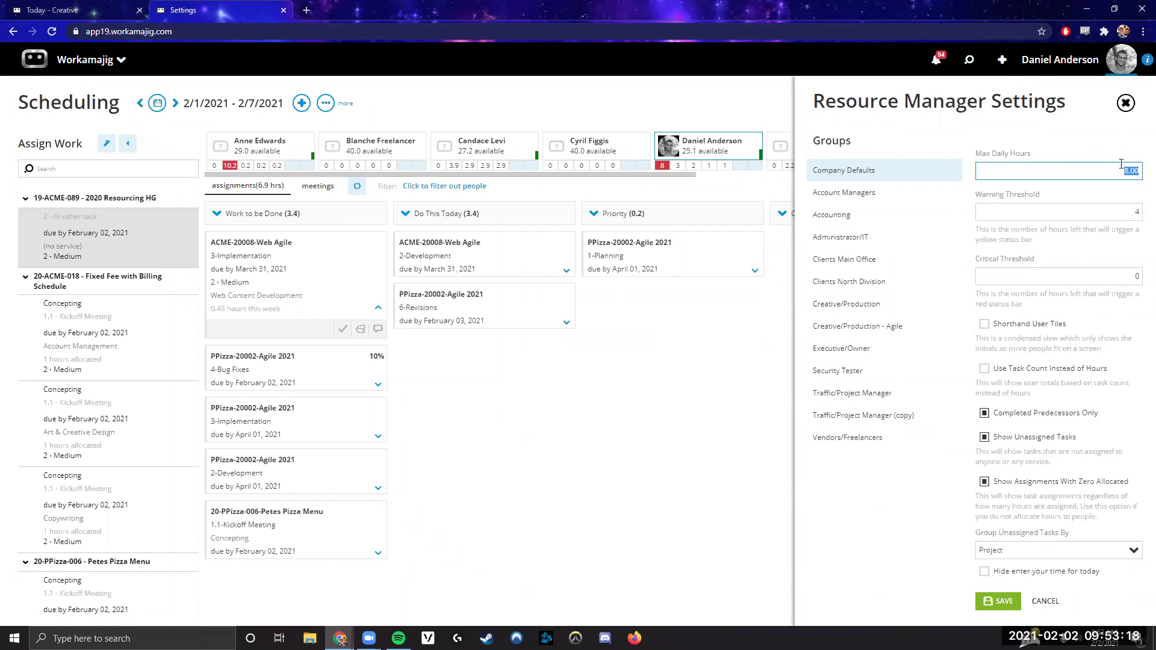
key(Tab)
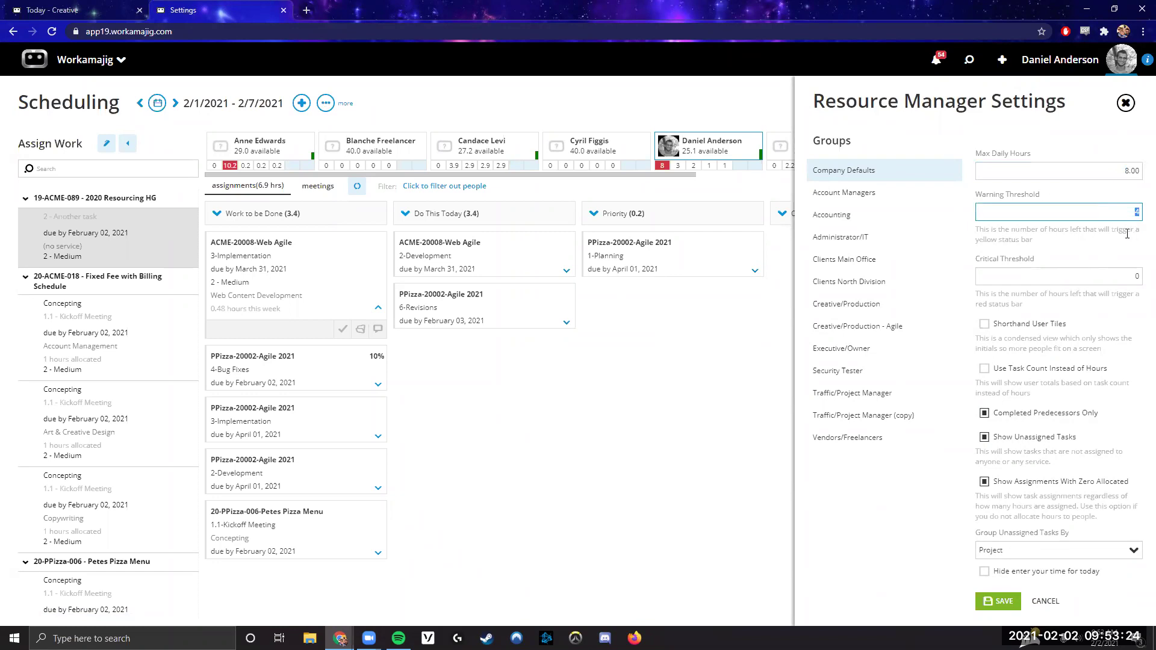
click(1054, 244)
click(1091, 275)
double_click(1092, 275)
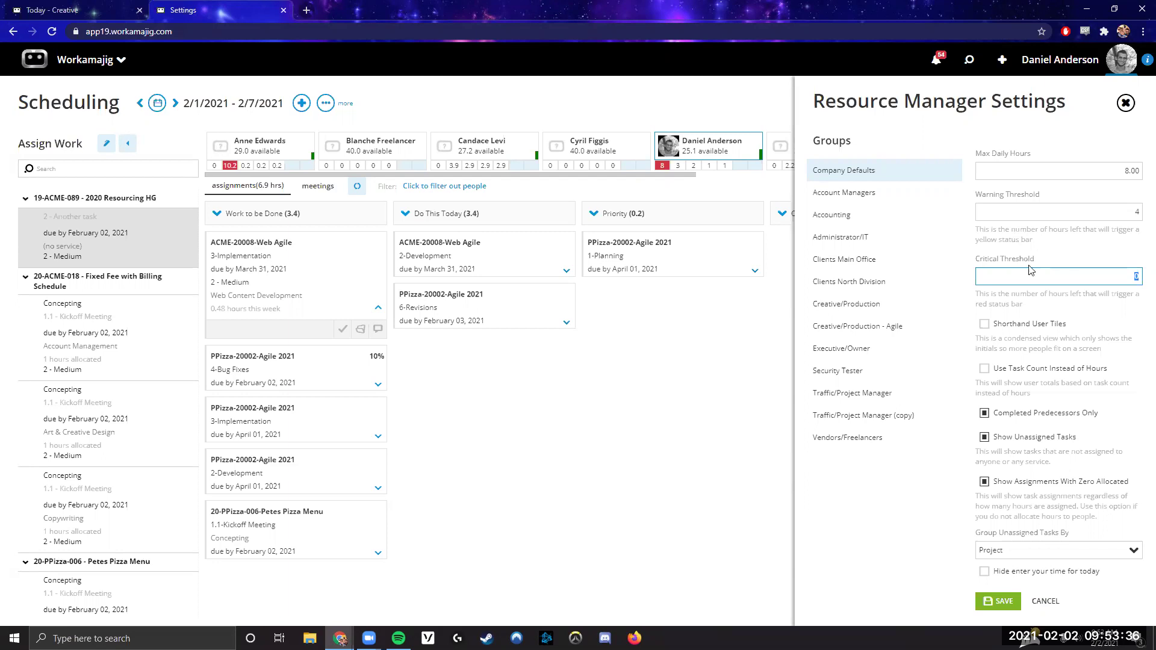
click(934, 500)
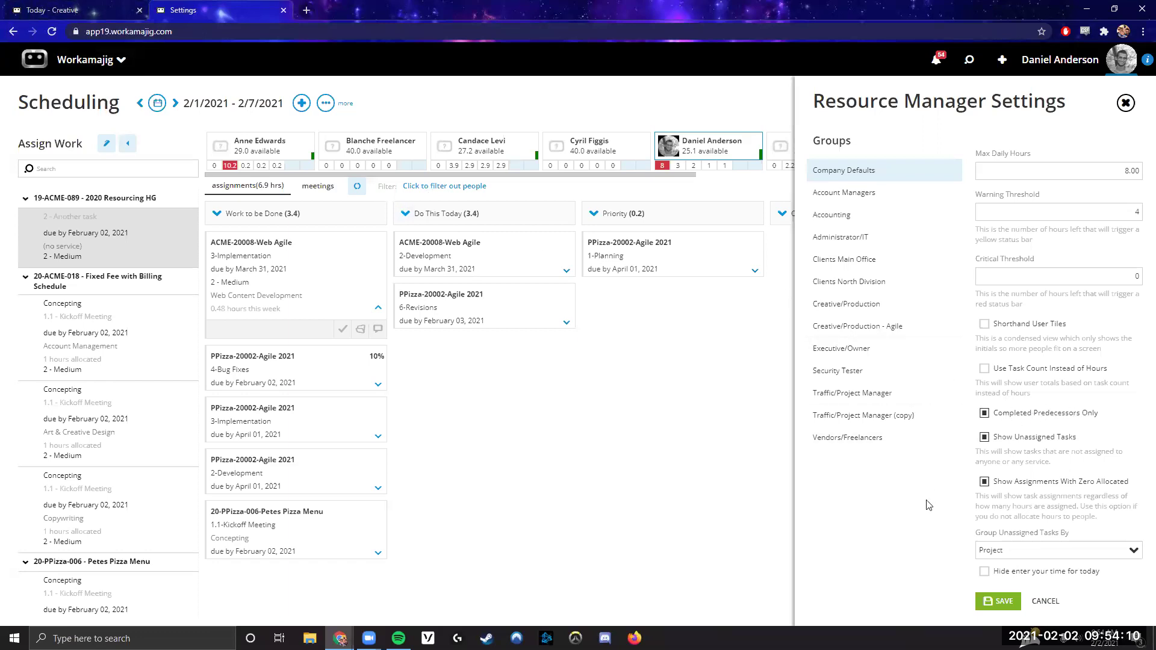
click(1126, 104)
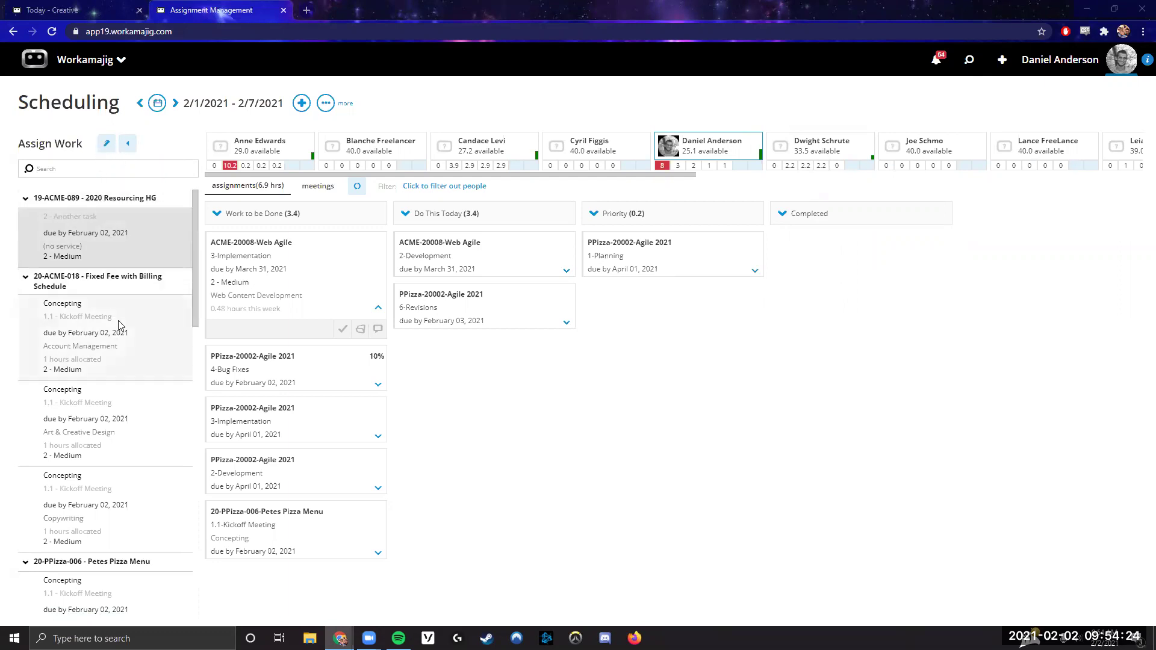
Look through the unassigned tasks under Assign Work for the week 2/1/2021 - 2/7/2021.
drag(184, 103, 286, 114)
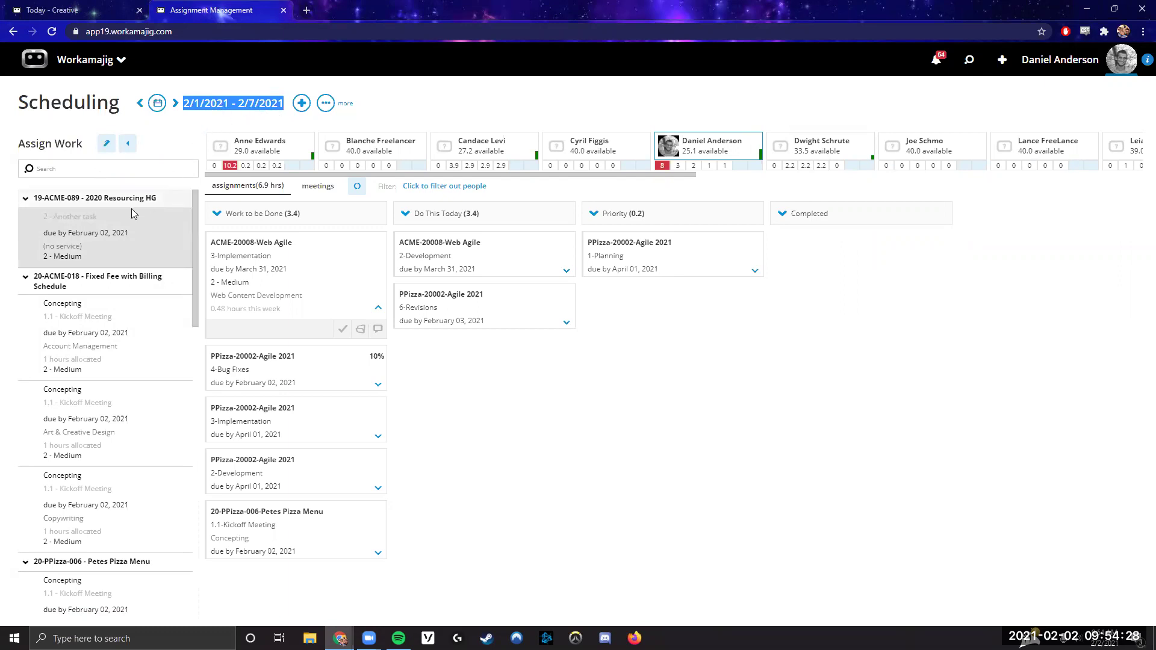
scroll(188, 214, down, 5)
scroll(203, 344, down, 5)
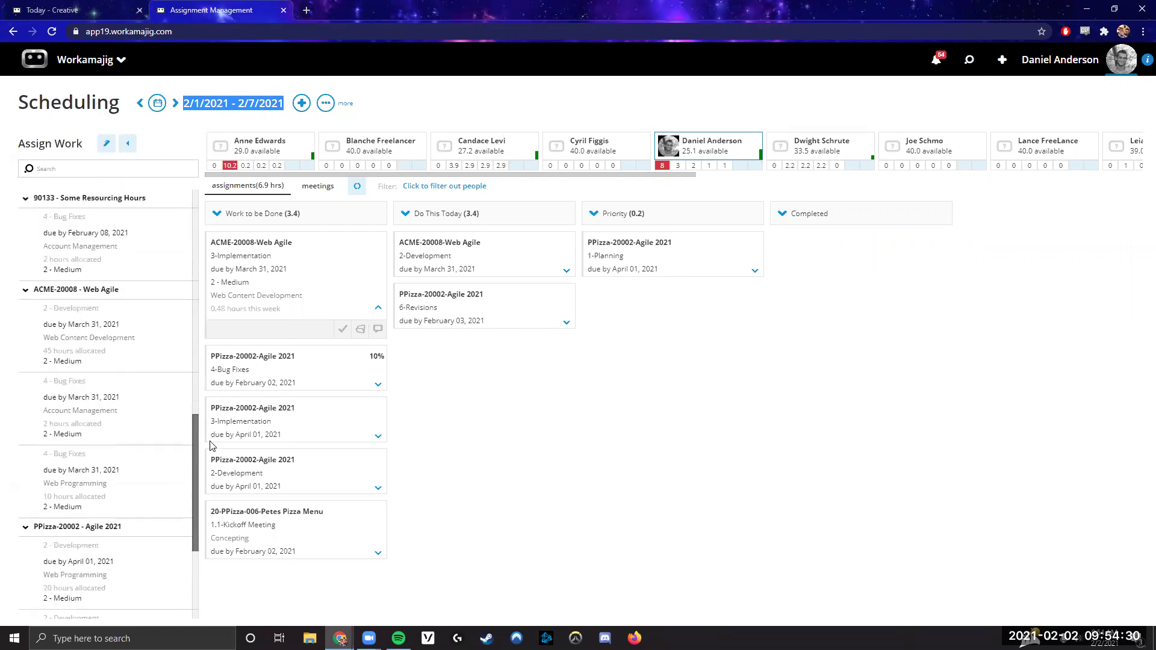
scroll(199, 470, up, 10)
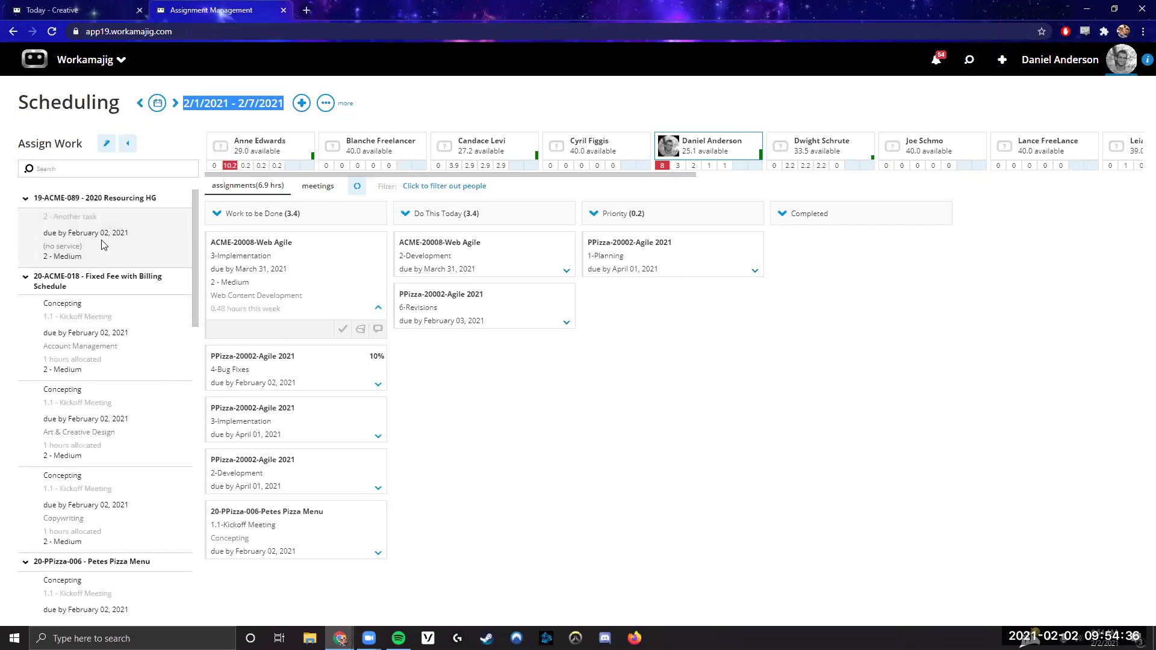
click(106, 168)
Examine the Project Status and Services filter choices in the Assign Work options and close them without changes.
click(107, 145)
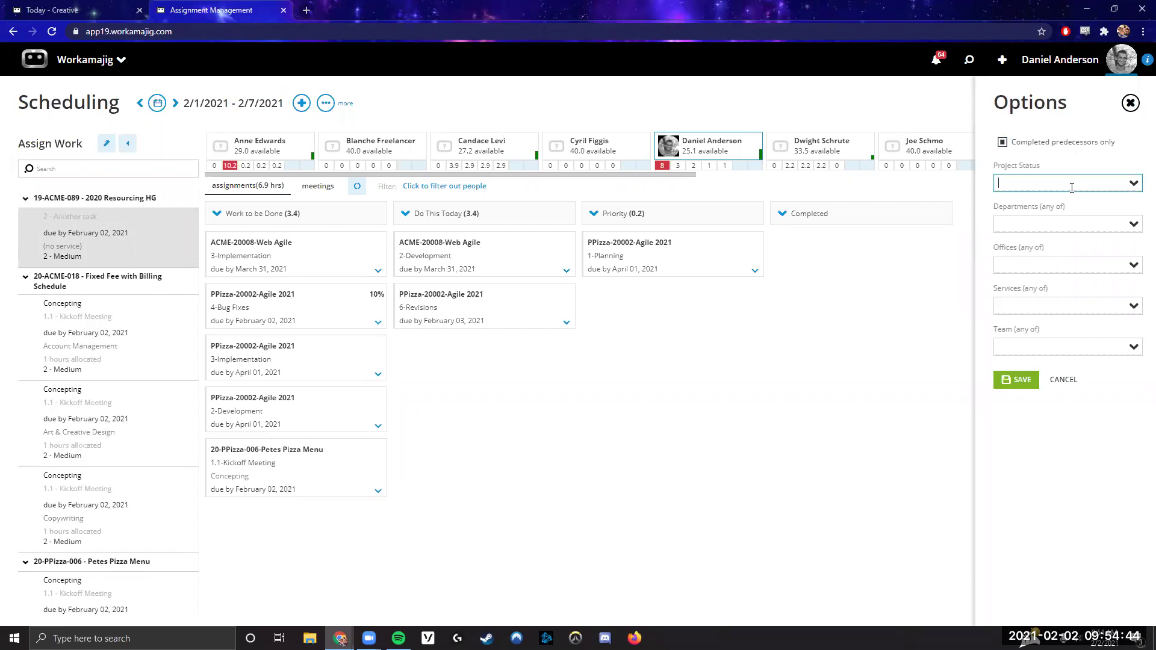
click(1135, 183)
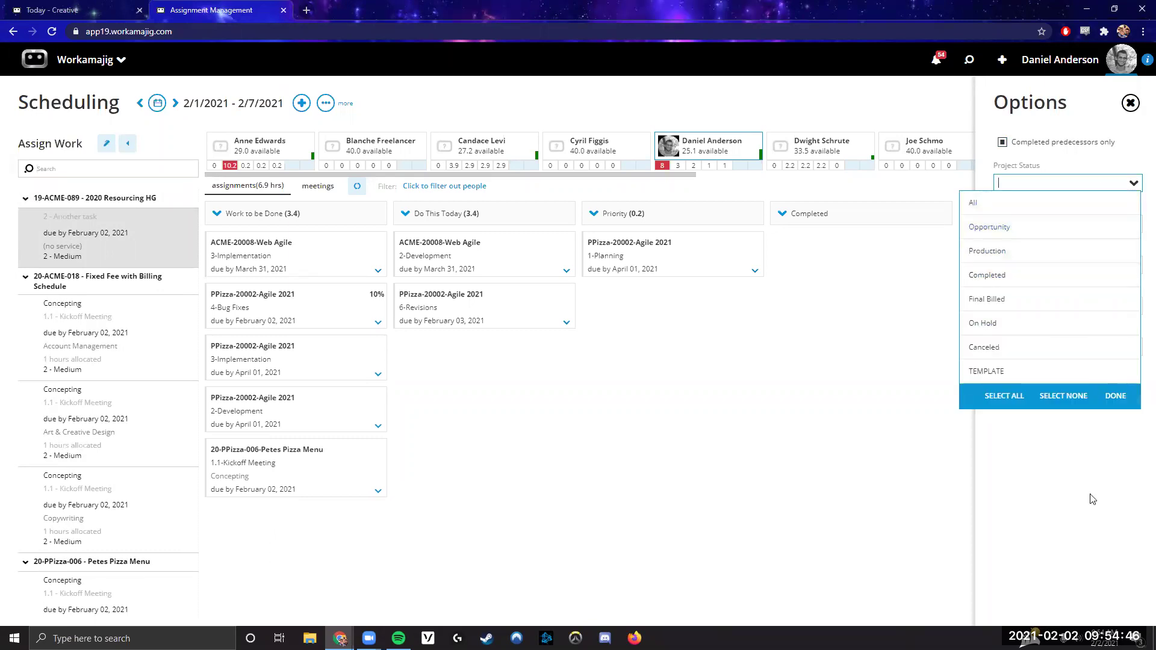
key(Escape)
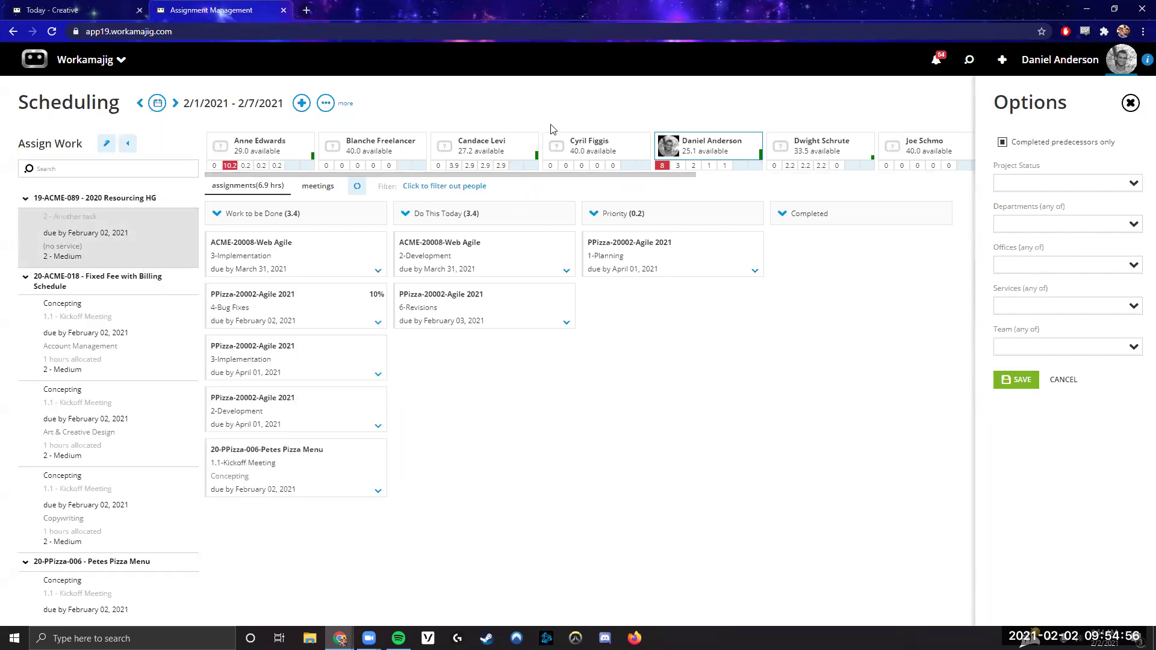
click(1137, 306)
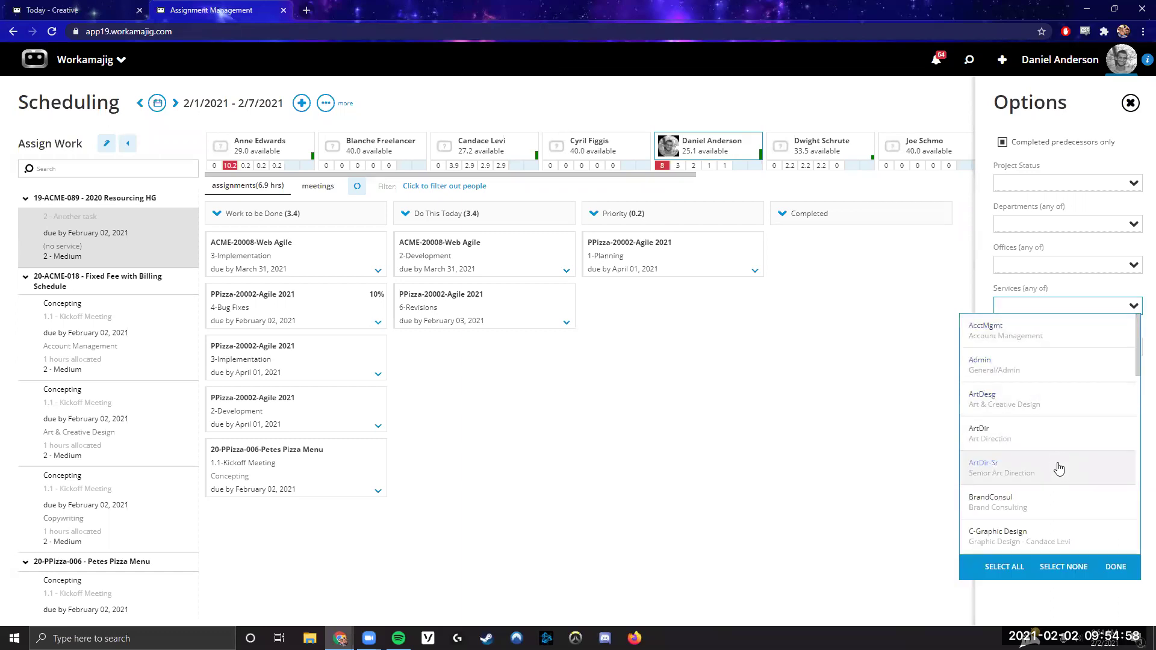
click(429, 178)
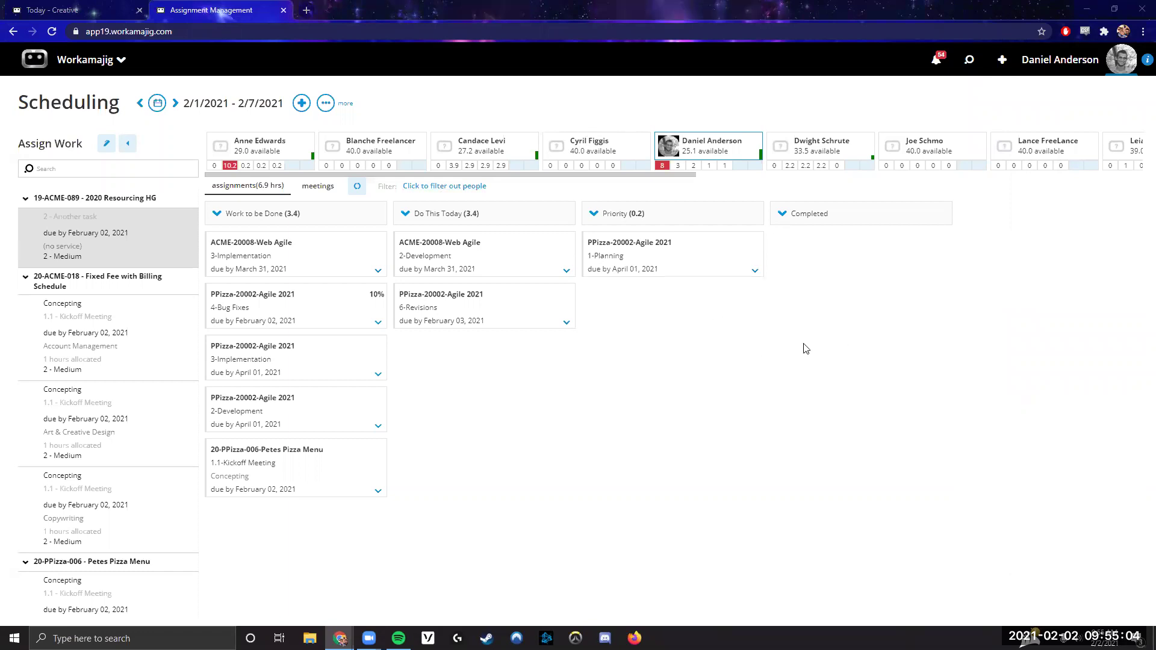
Collapse the Assign Work list to widen the boards, and expand it again.
click(119, 166)
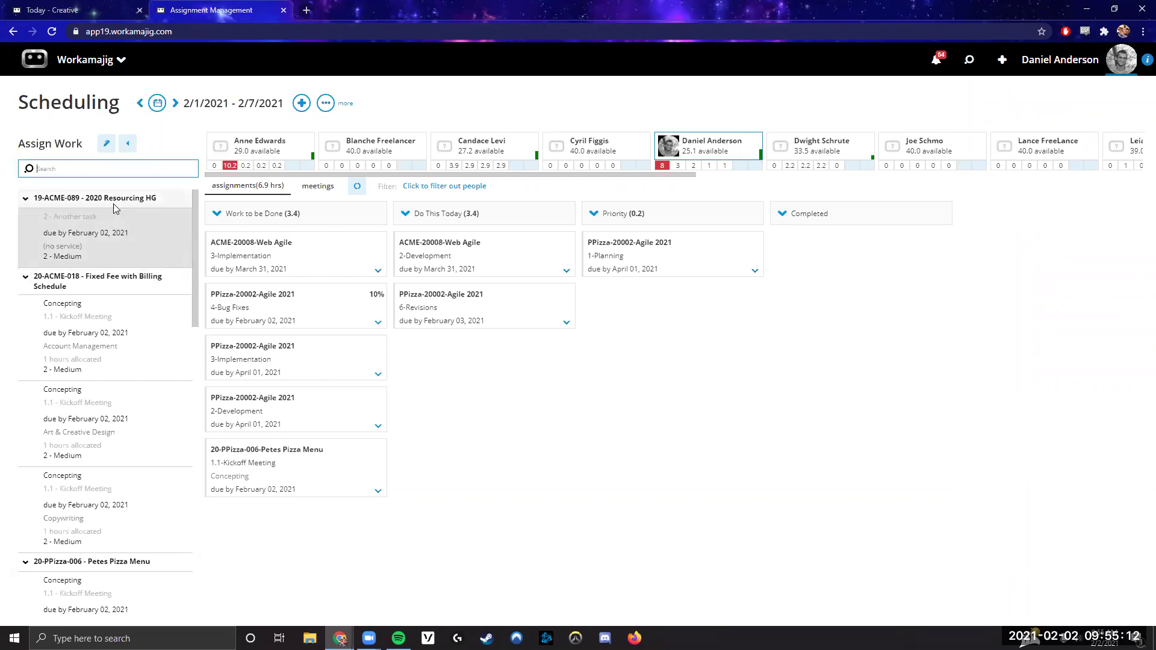
click(130, 147)
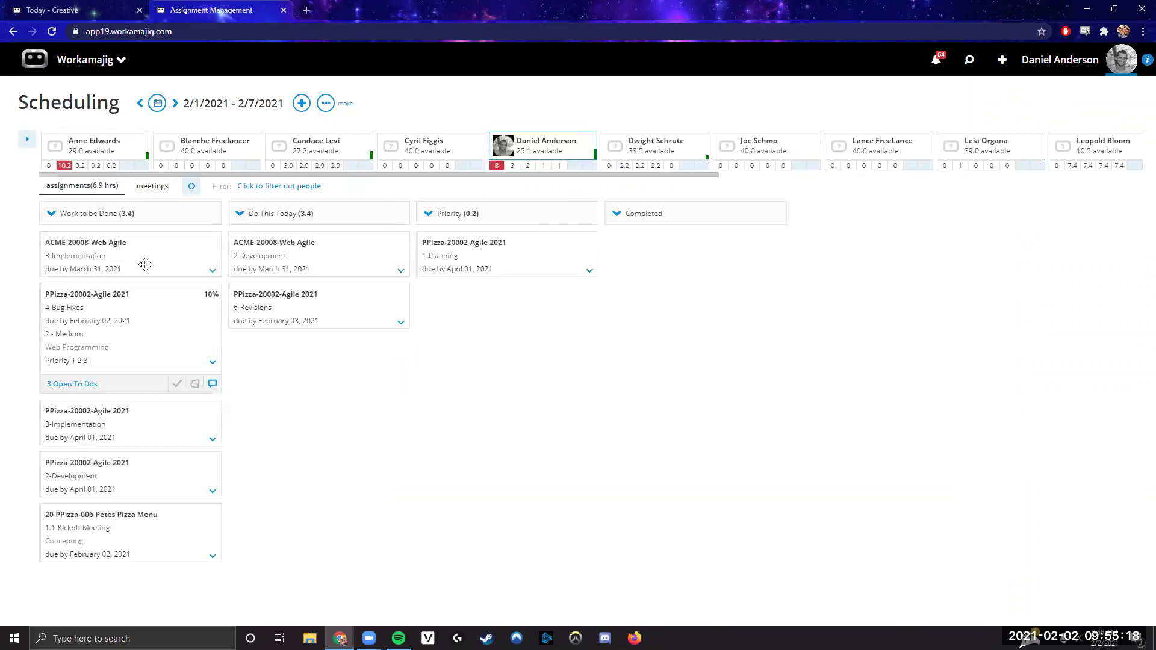
click(33, 142)
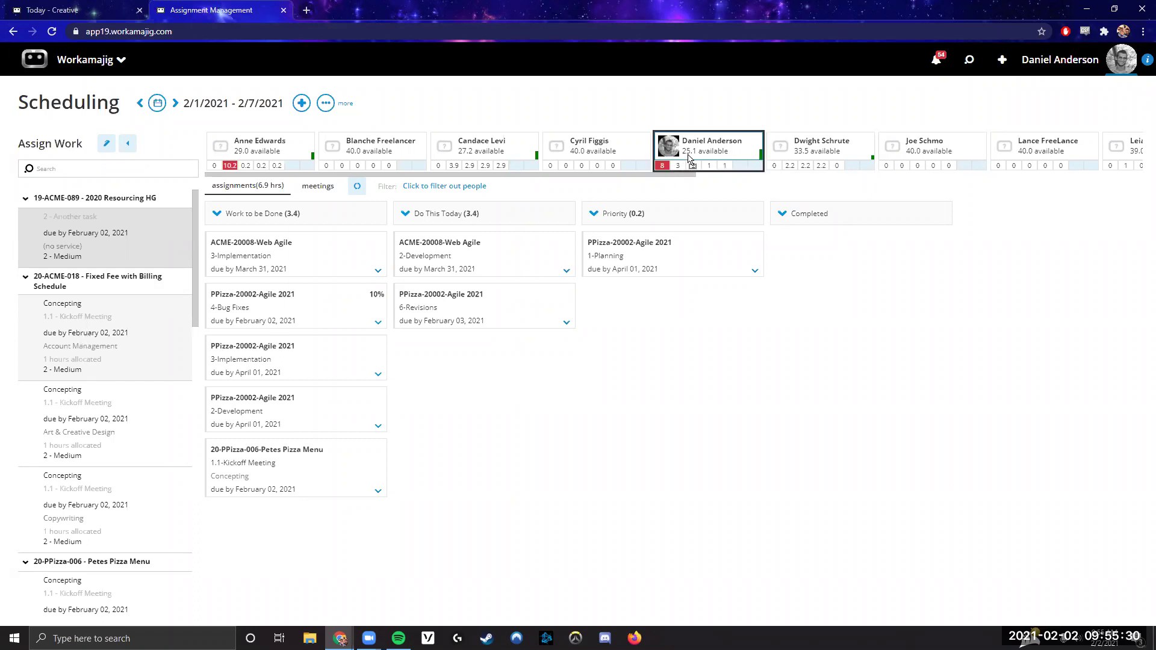
Assign the unassigned 20-ACME-018 1.1-Kickoff Meeting task for Account Management to the currently selected staff member and refresh that person's assignments.
drag(689, 158, 691, 159)
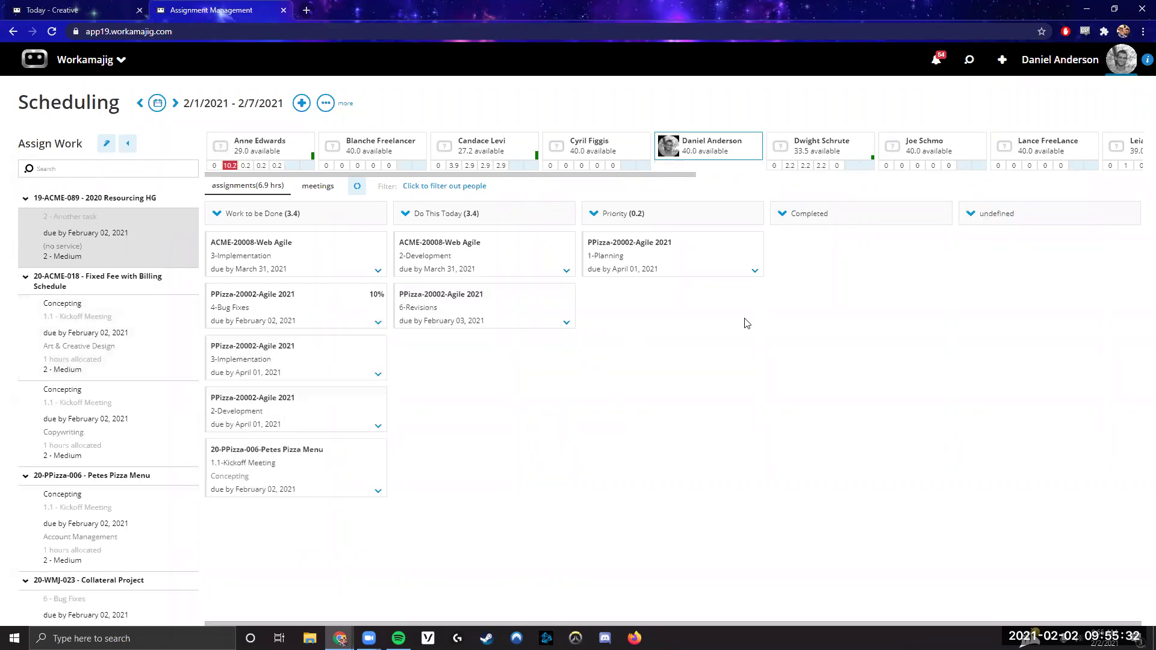
click(589, 146)
click(704, 148)
click(330, 187)
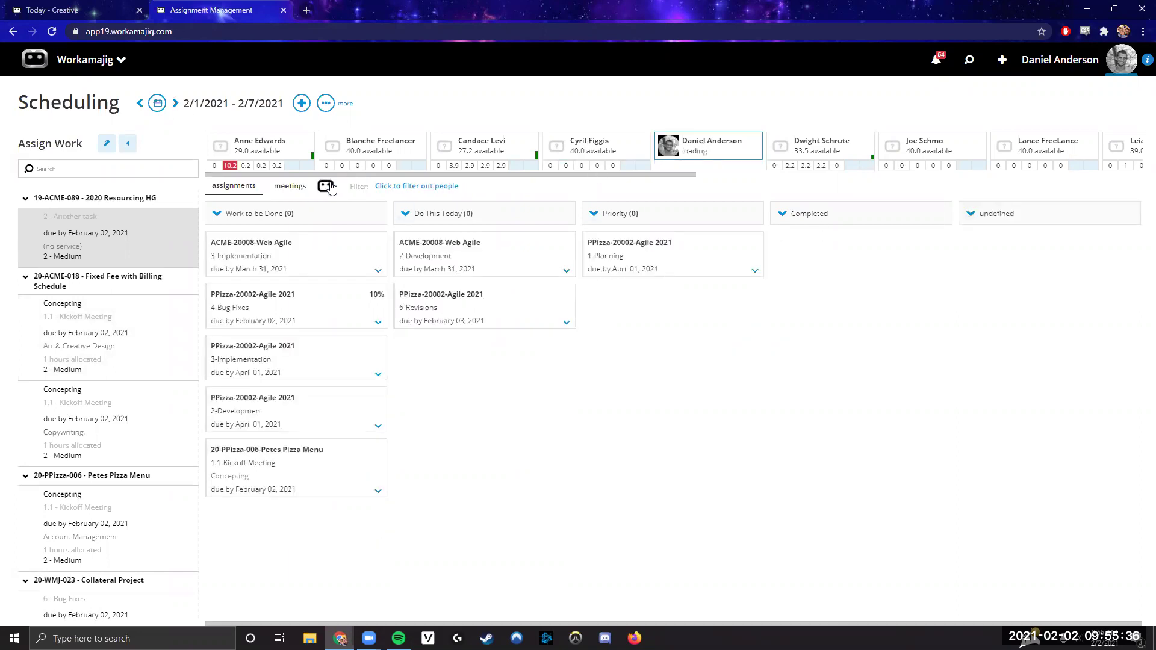
mouse_move(323, 253)
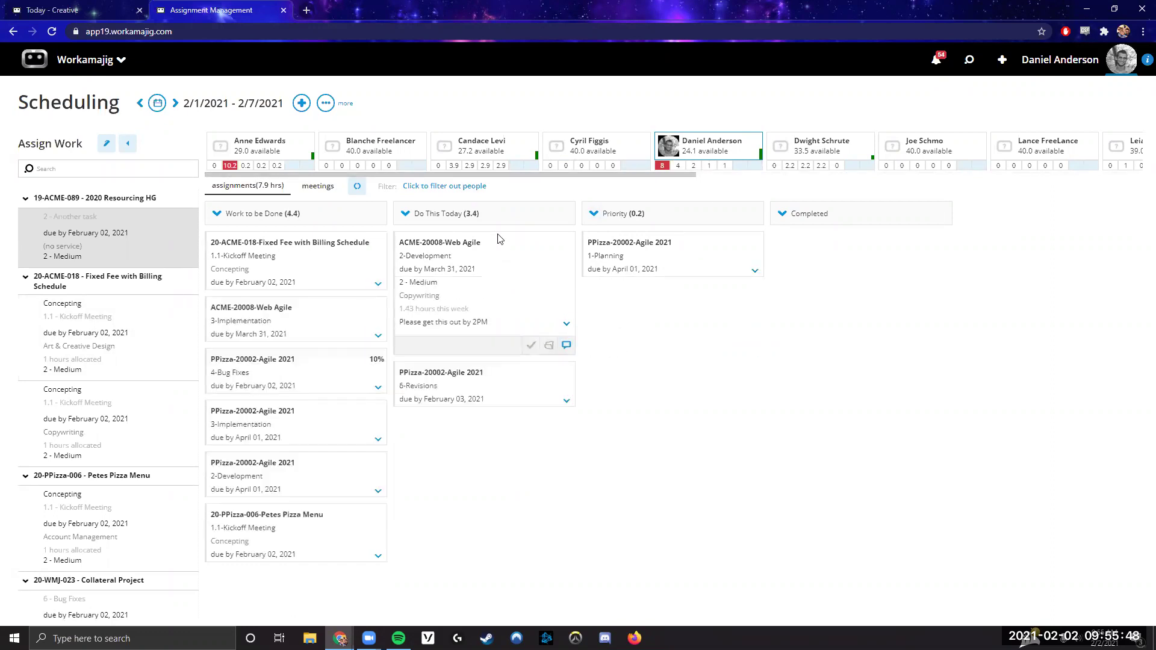
Reassign the ACME-20008 2-Development tile from Do This Today to the staff member with 27.2 hours available, and refresh the assignments.
mouse_move(502, 298)
drag(489, 282, 486, 154)
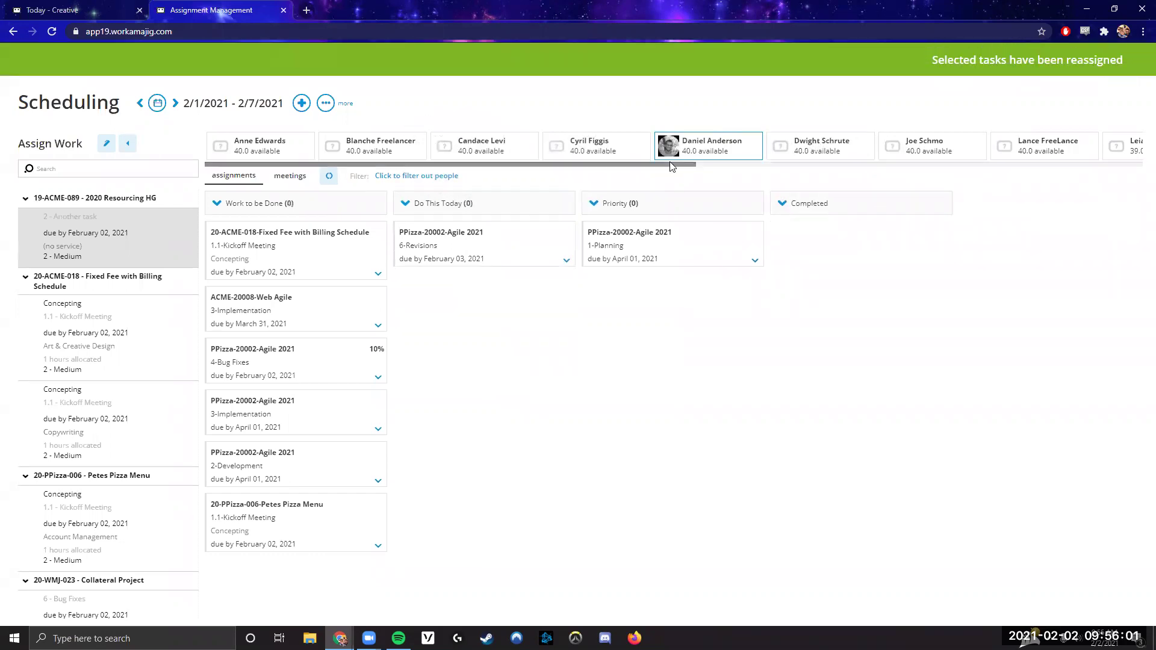
click(327, 177)
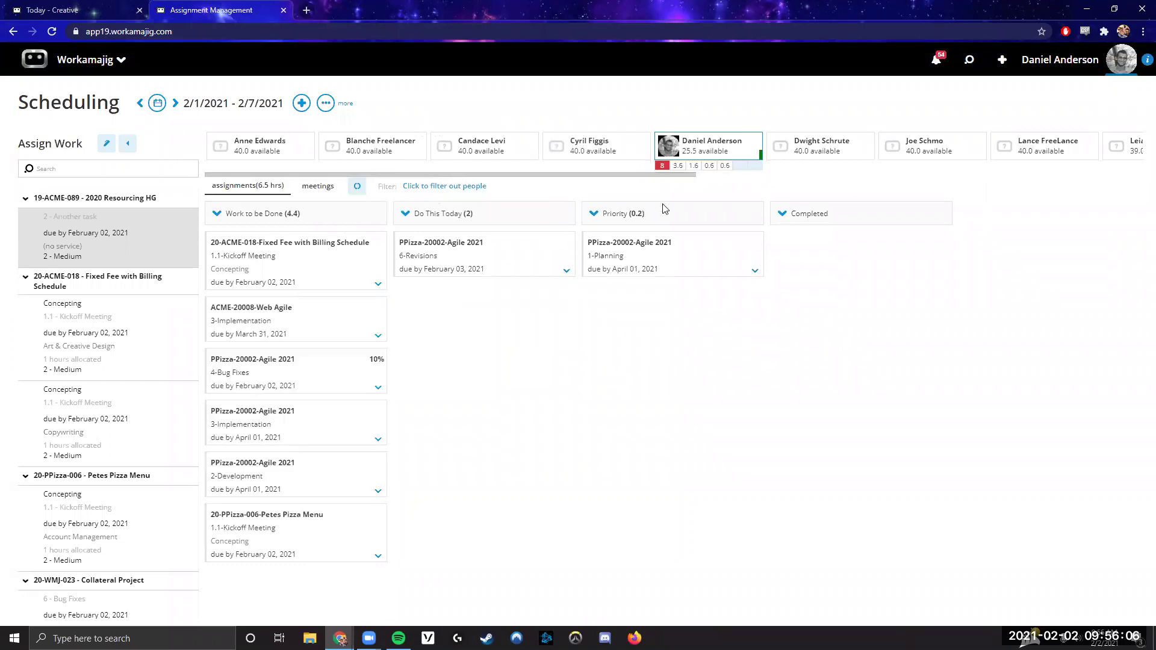
Review the item types that can be created from Scheduling without adding any, and collapse the Assign Work list.
mouse_move(469, 301)
click(302, 103)
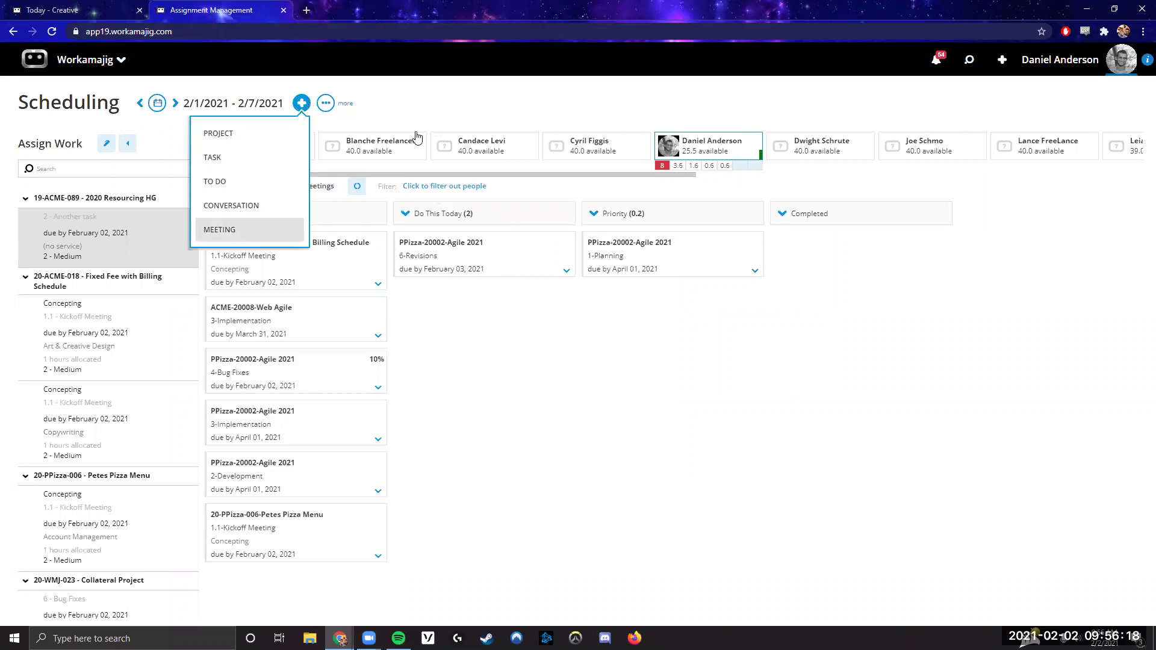
click(482, 96)
click(126, 146)
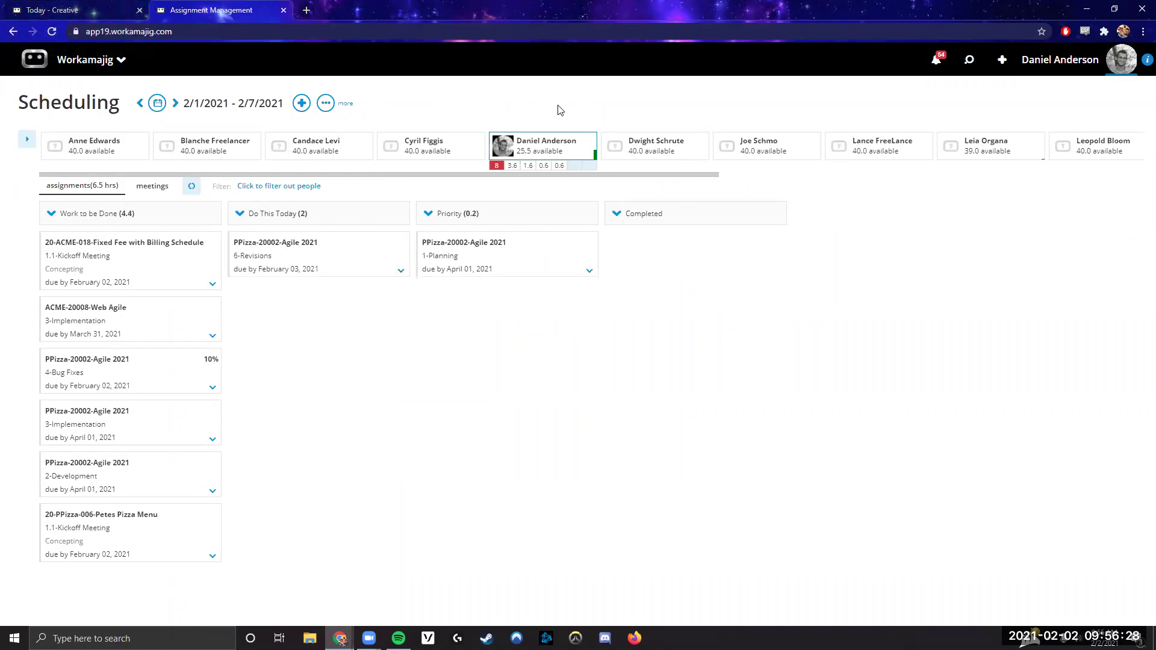
View the task tiles on the Today - Creatives page in the other browser tab and return to Scheduling.
click(54, 7)
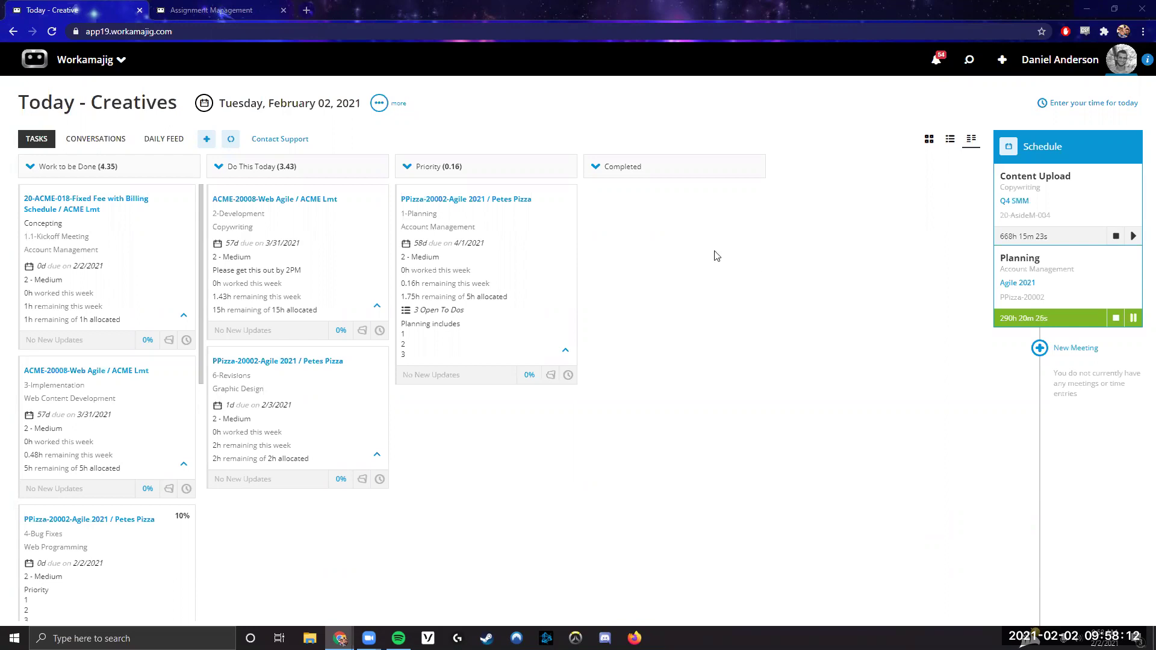
click(212, 14)
mouse_move(547, 284)
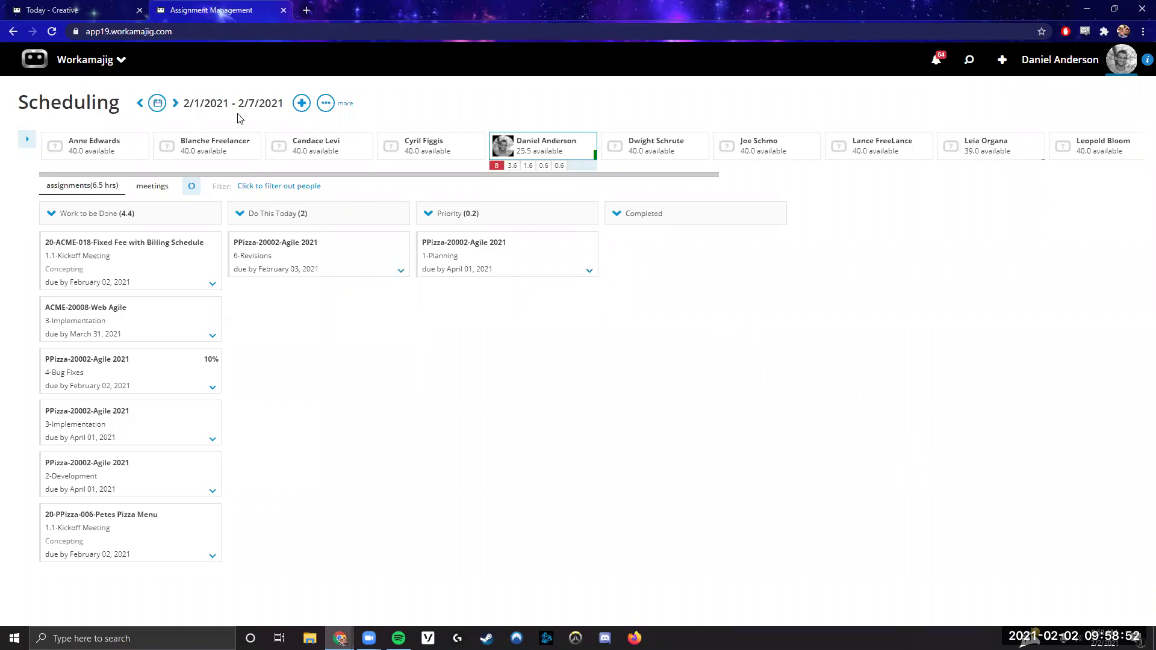
View the 2/8/2021 - 2/14/2021 schedule, expand the Assign Work list, and return to the week of 2/1/2021.
click(174, 105)
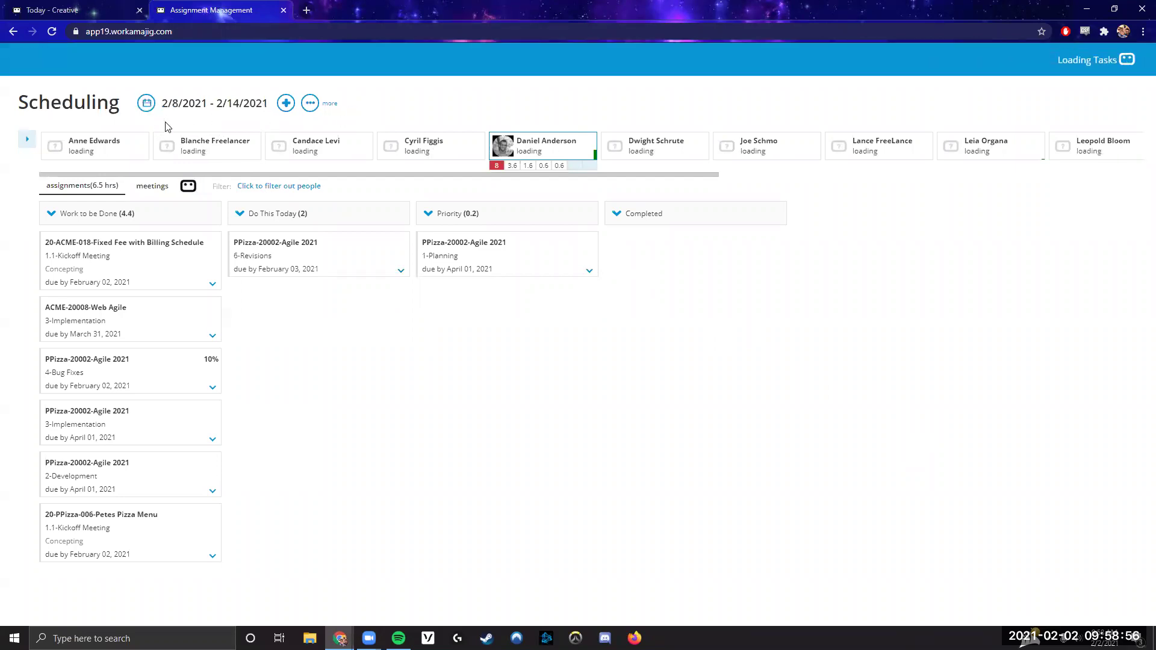
click(147, 103)
click(140, 129)
click(26, 128)
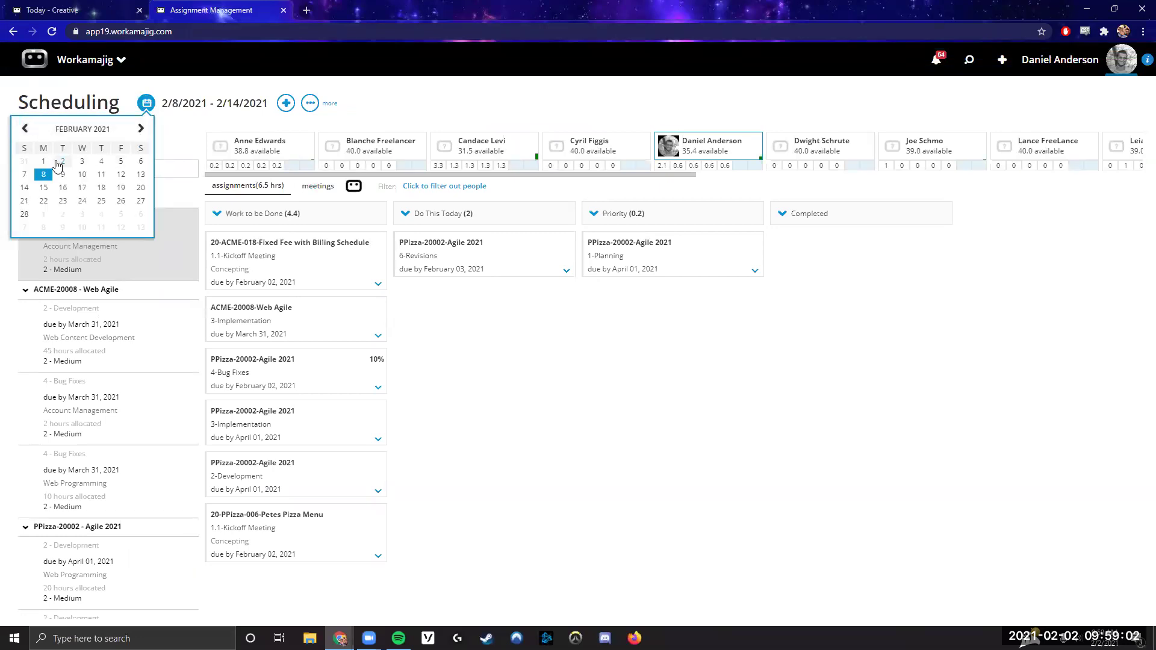
click(44, 162)
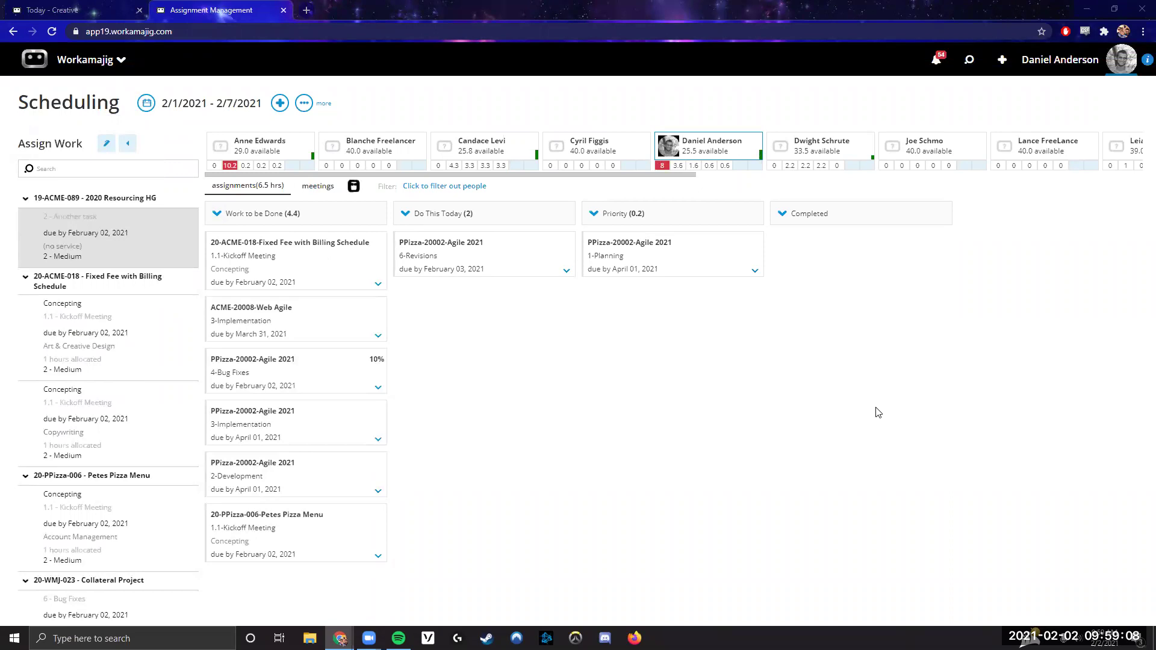
Examine the assignment statuses defined for the Account Managers and Creative/Production - Agile groups, and close the status editor.
click(326, 103)
click(304, 182)
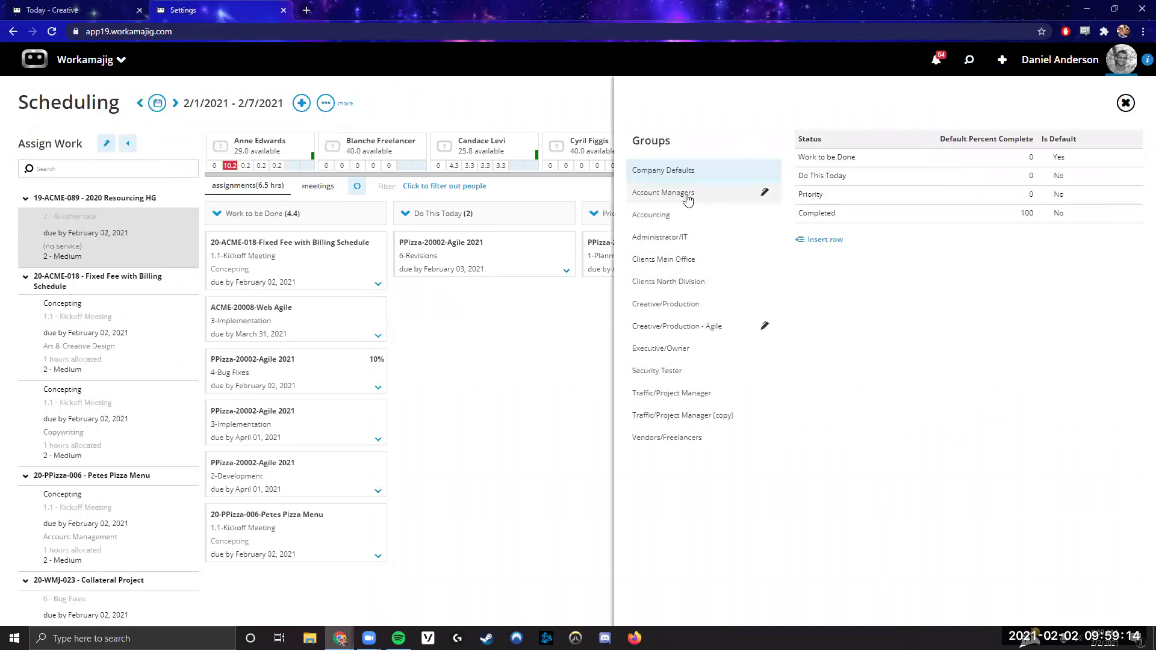
click(660, 192)
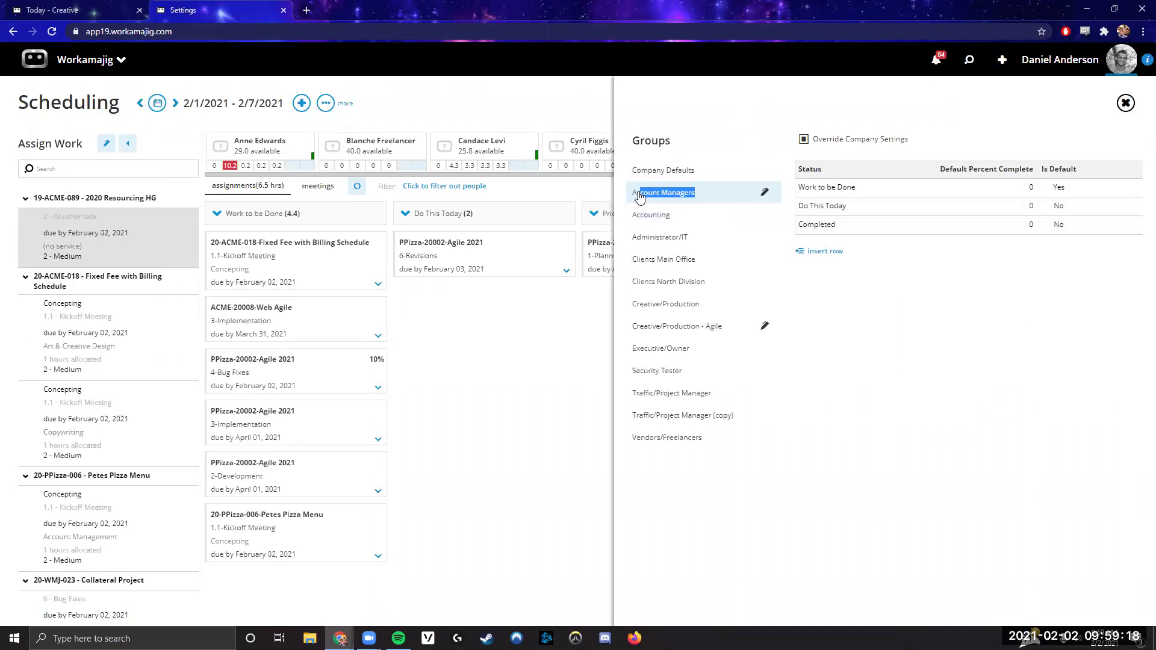
click(703, 326)
drag(722, 326, 634, 328)
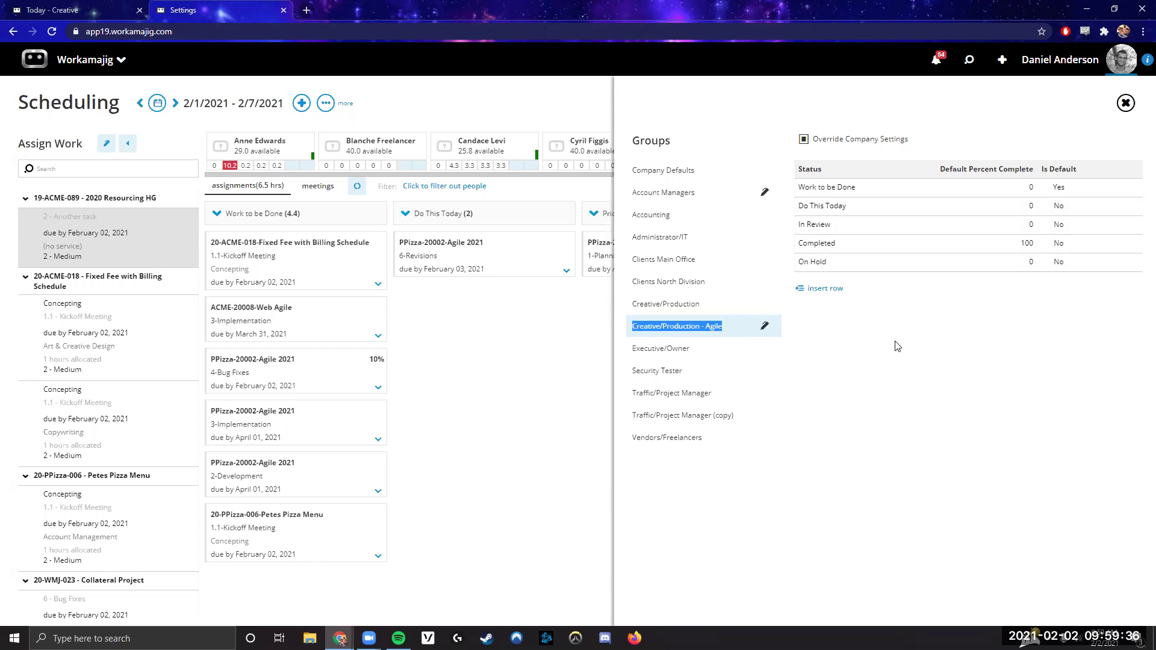
click(734, 330)
drag(734, 330, 630, 333)
click(884, 368)
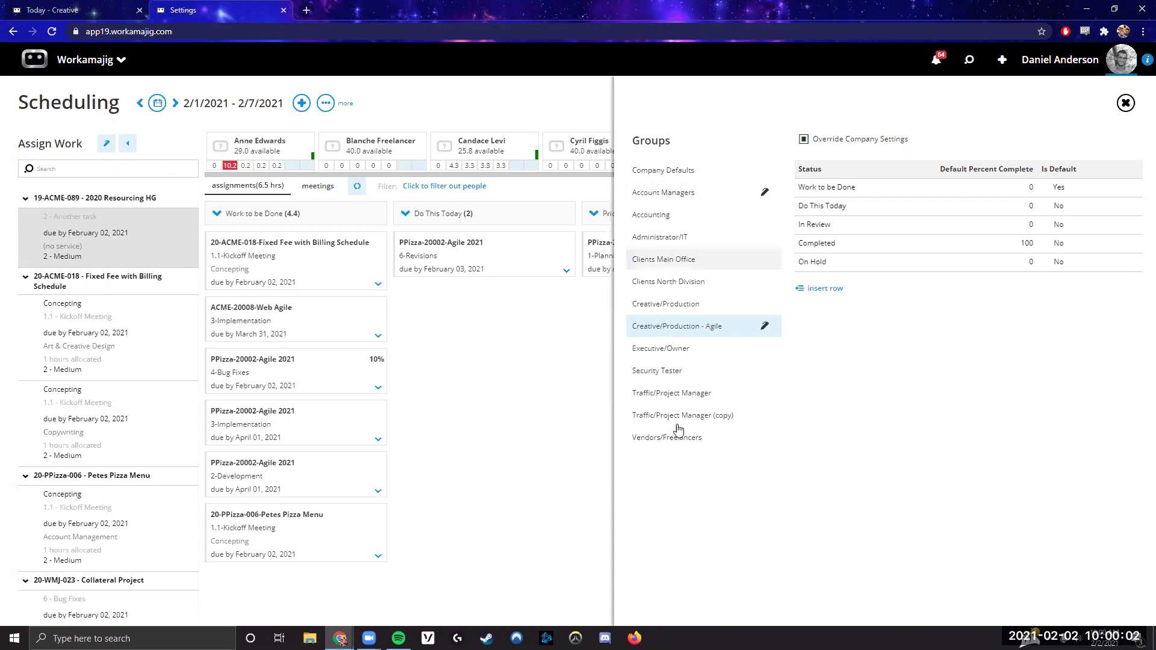
click(590, 472)
Examine the criteria for filtering people, including Departments, and close the filter options without changes.
click(461, 188)
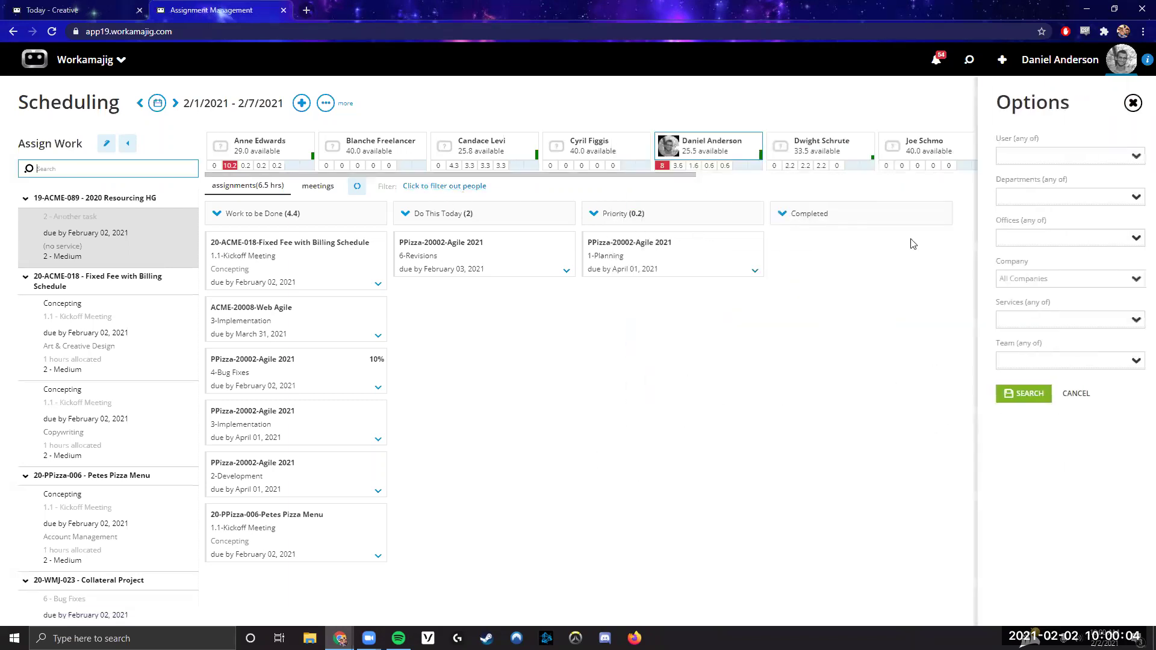
click(1027, 196)
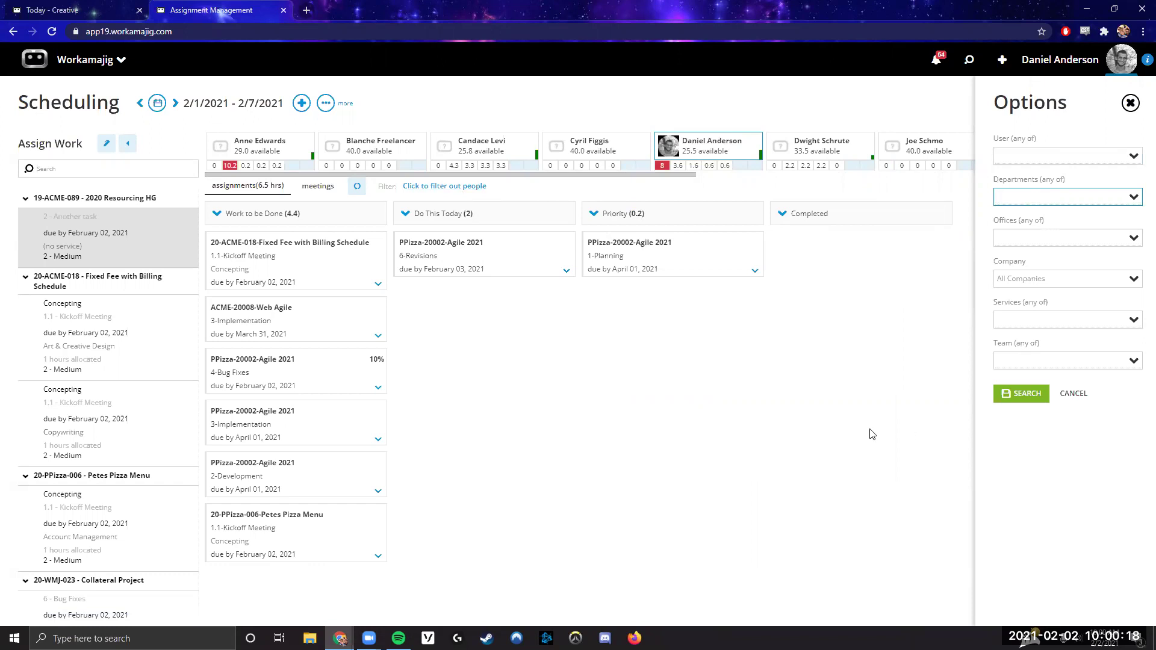
click(980, 282)
Add the comment "Some comments here" followed by 1 to 5 on separate lines to the Priority board's PPizza-20002 1-Planning tile.
mouse_move(467, 243)
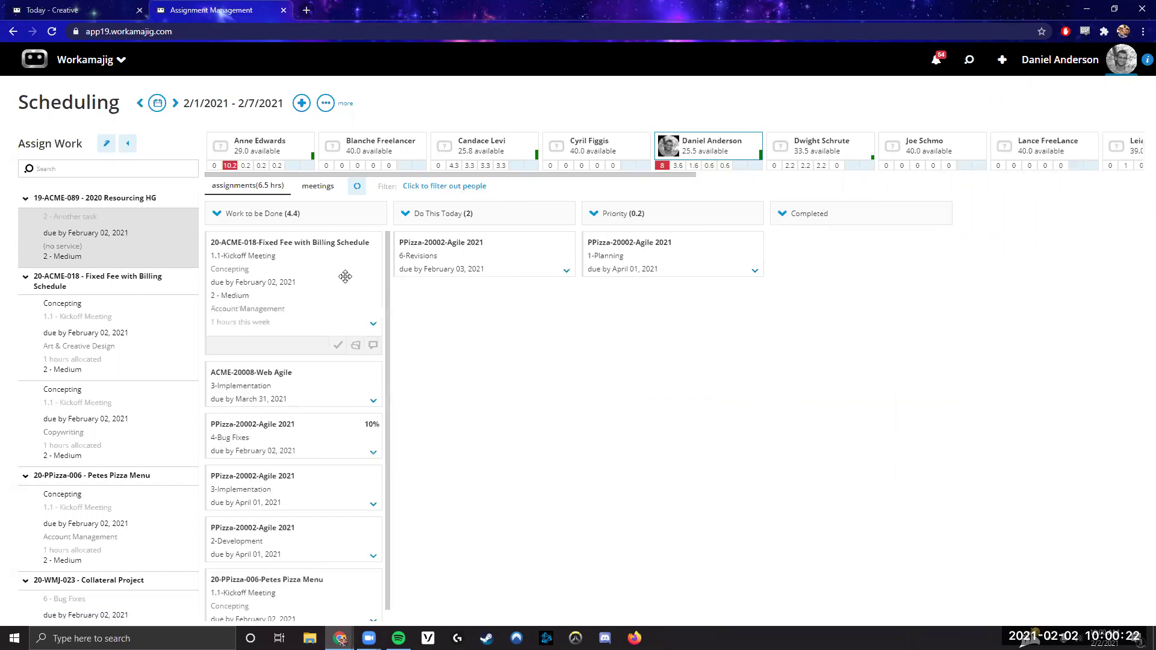
mouse_move(670, 247)
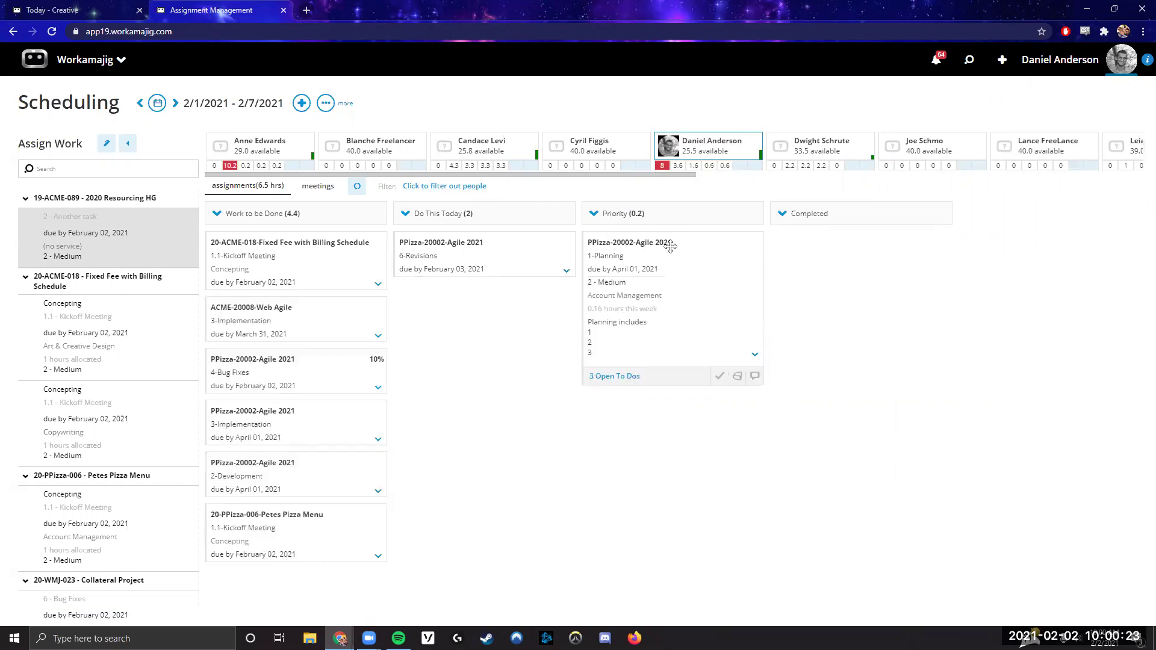
click(755, 375)
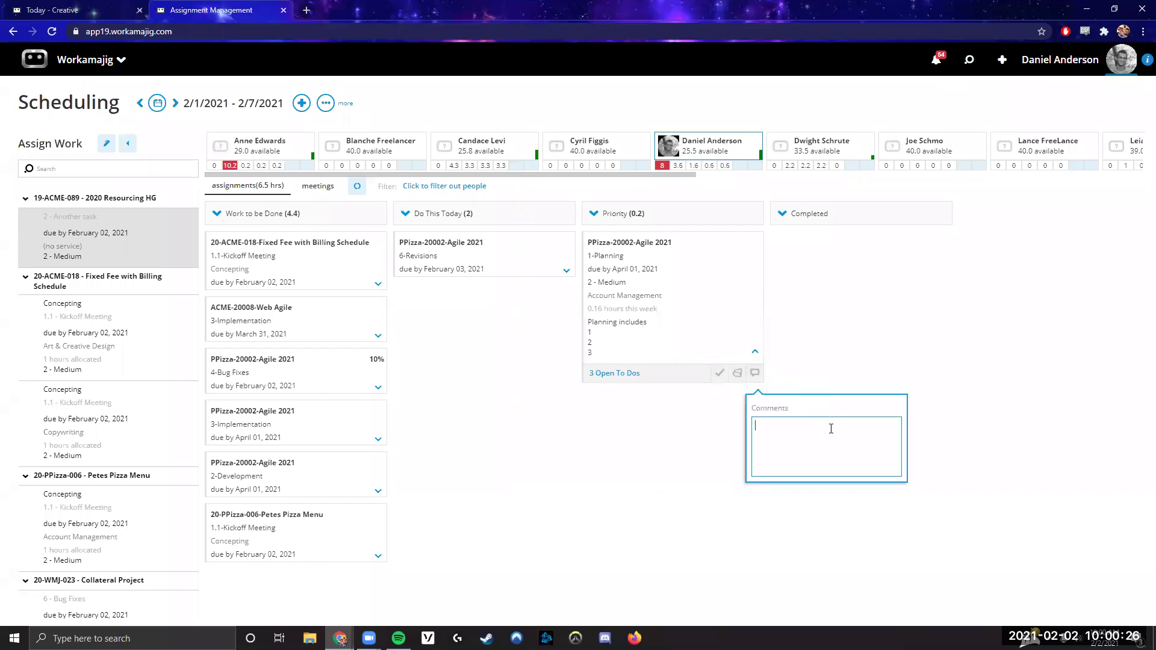
text(Some comments ghe)
text(here 1 2 3 4 5)
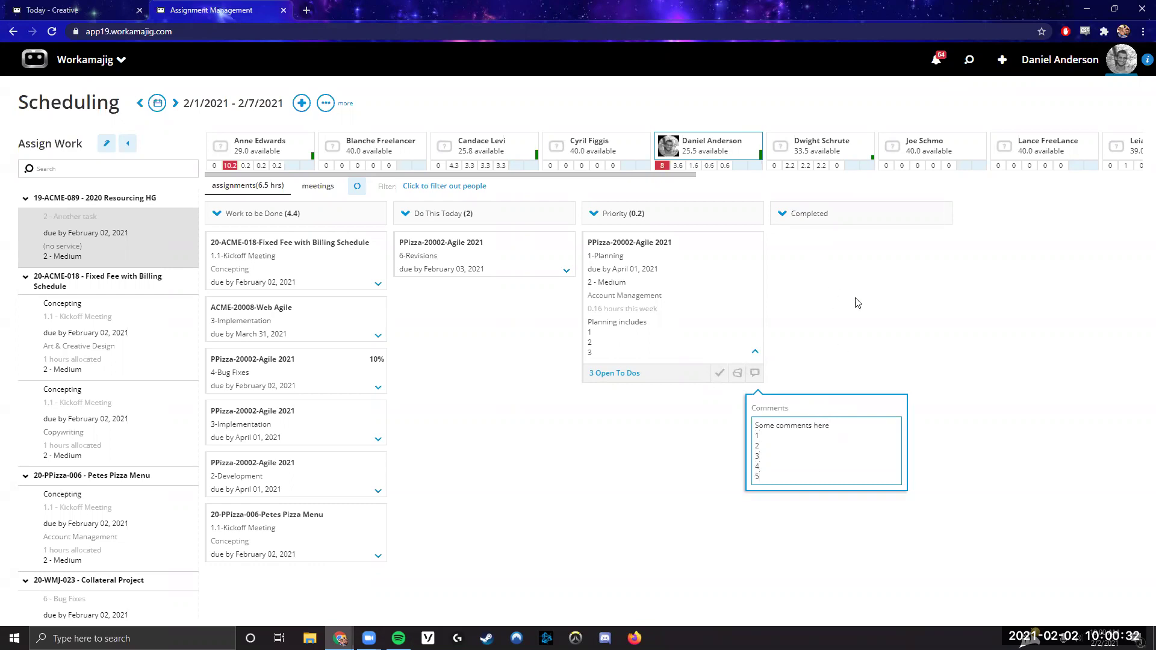
click(786, 338)
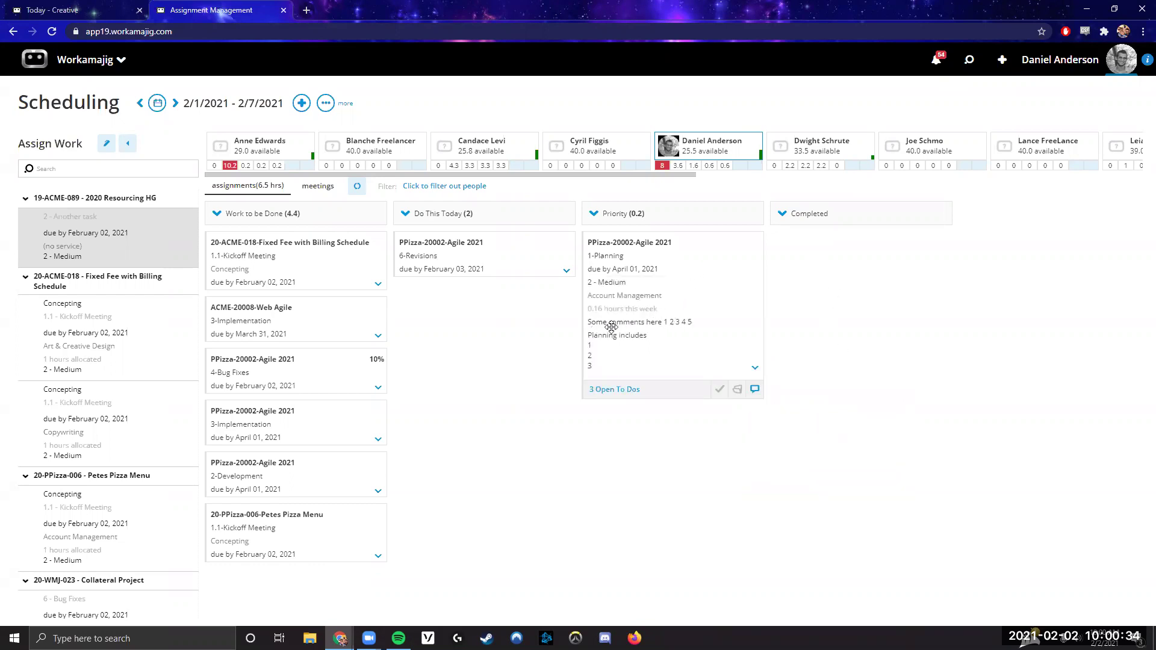
Refresh the Today - Creatives tasks to check the 1-Planning tile's comment, and return to Scheduling.
click(60, 9)
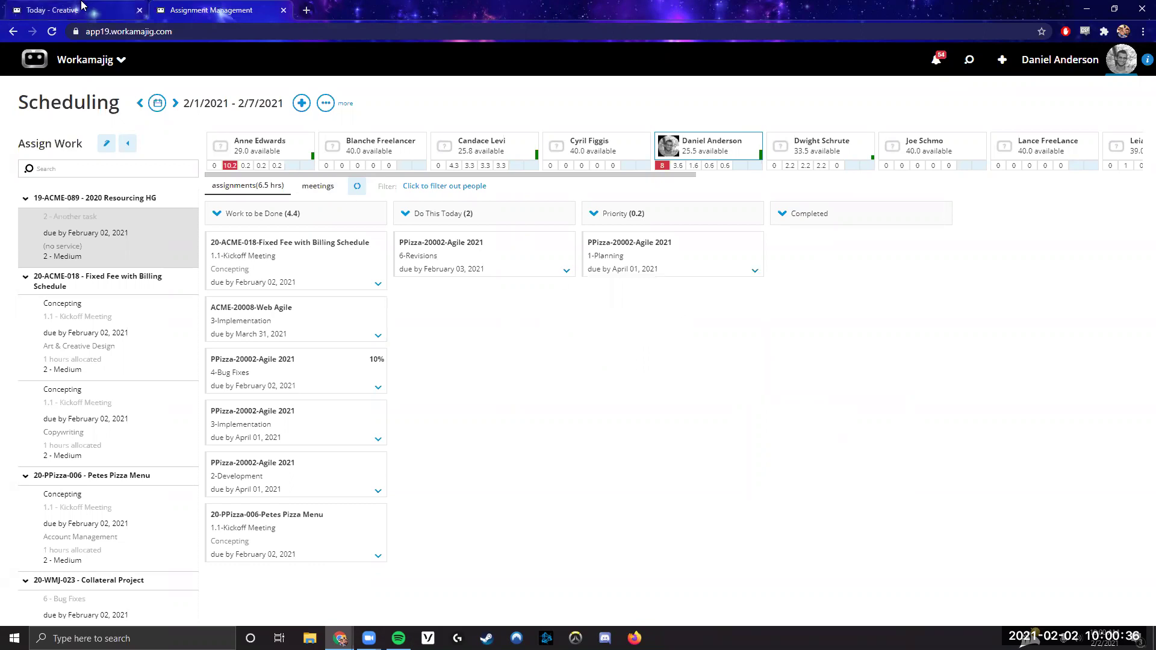
click(230, 136)
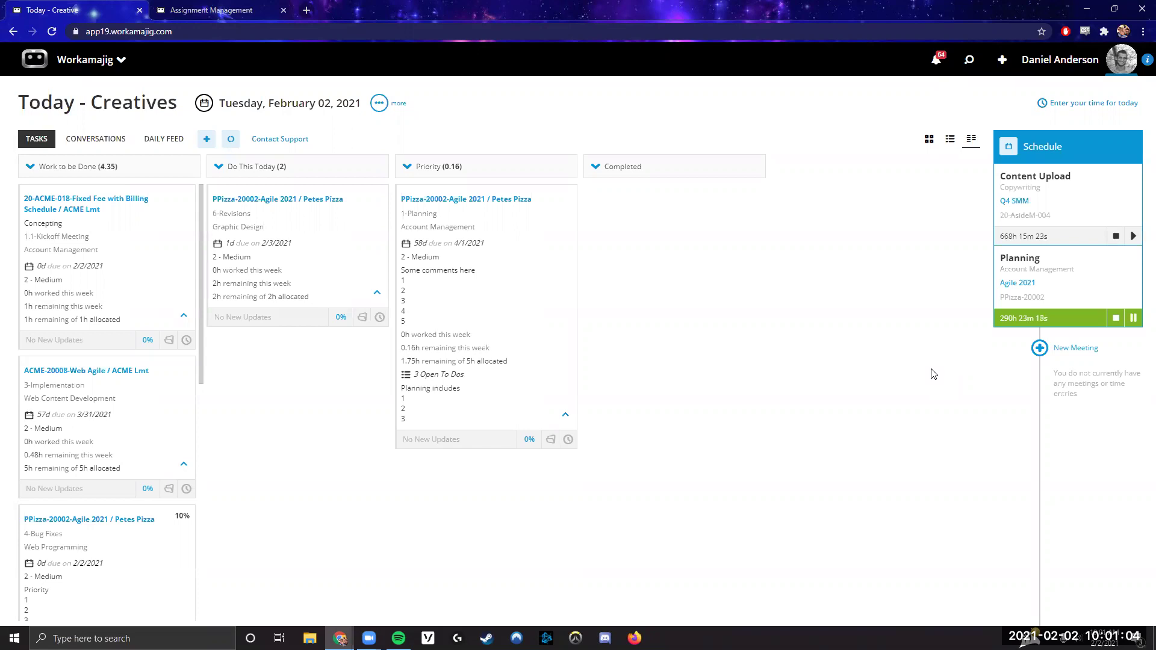
click(223, 10)
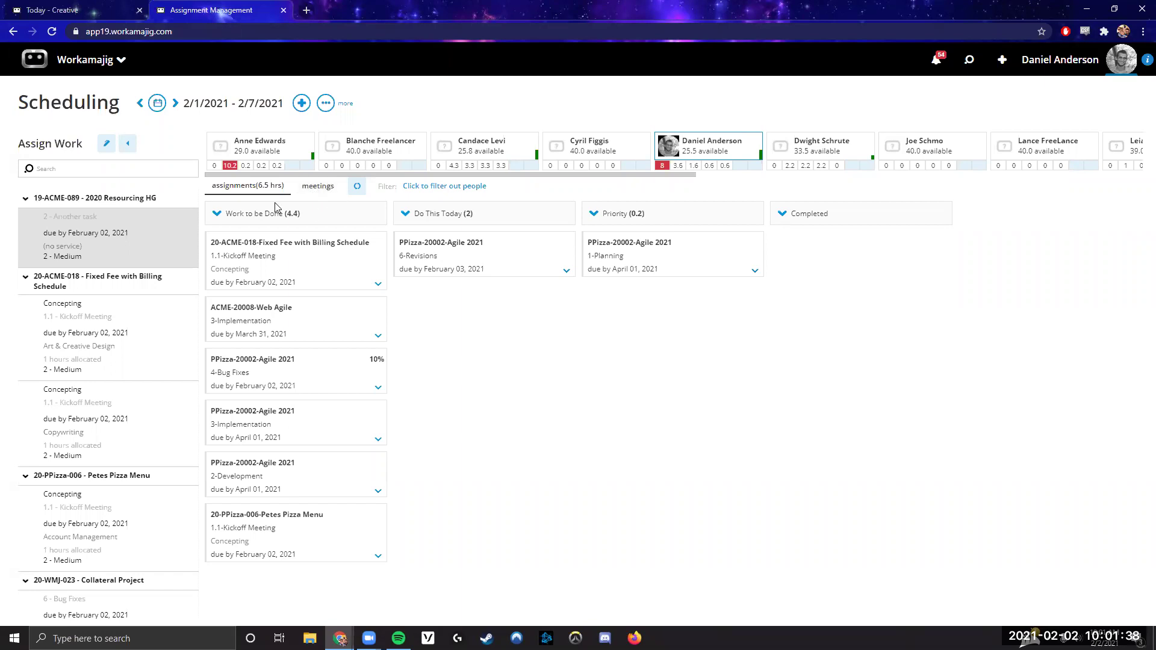
Check the selected person's meetings for the week, and review the people filter criteria back on the assignments view without changes.
click(340, 190)
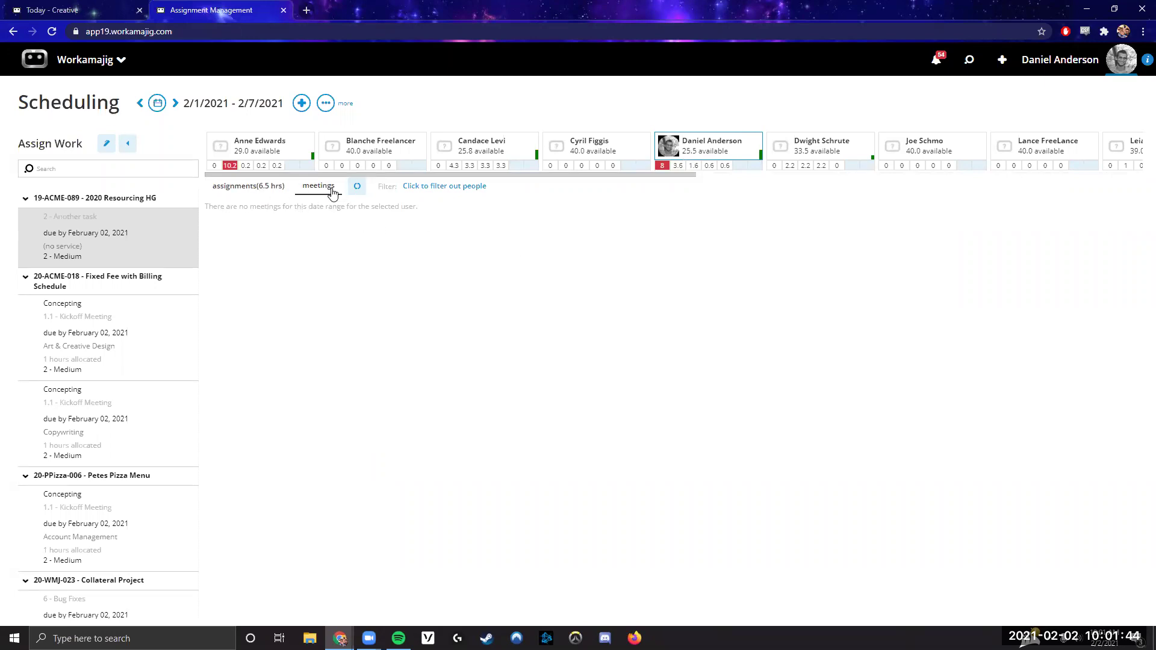
click(251, 191)
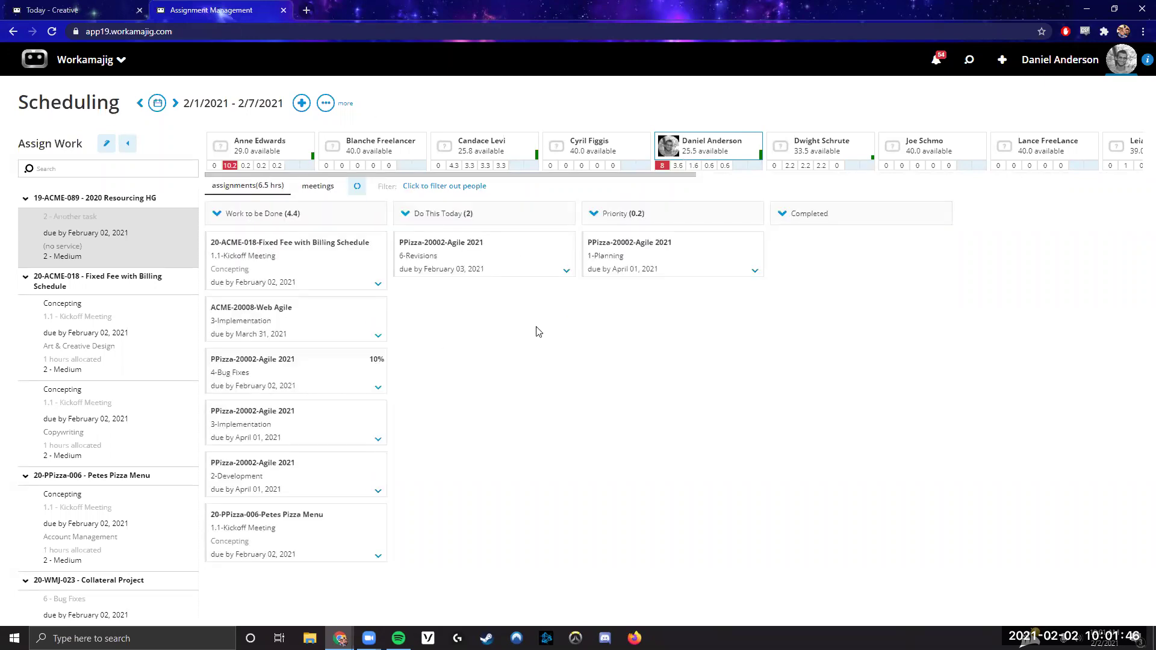
mouse_move(724, 401)
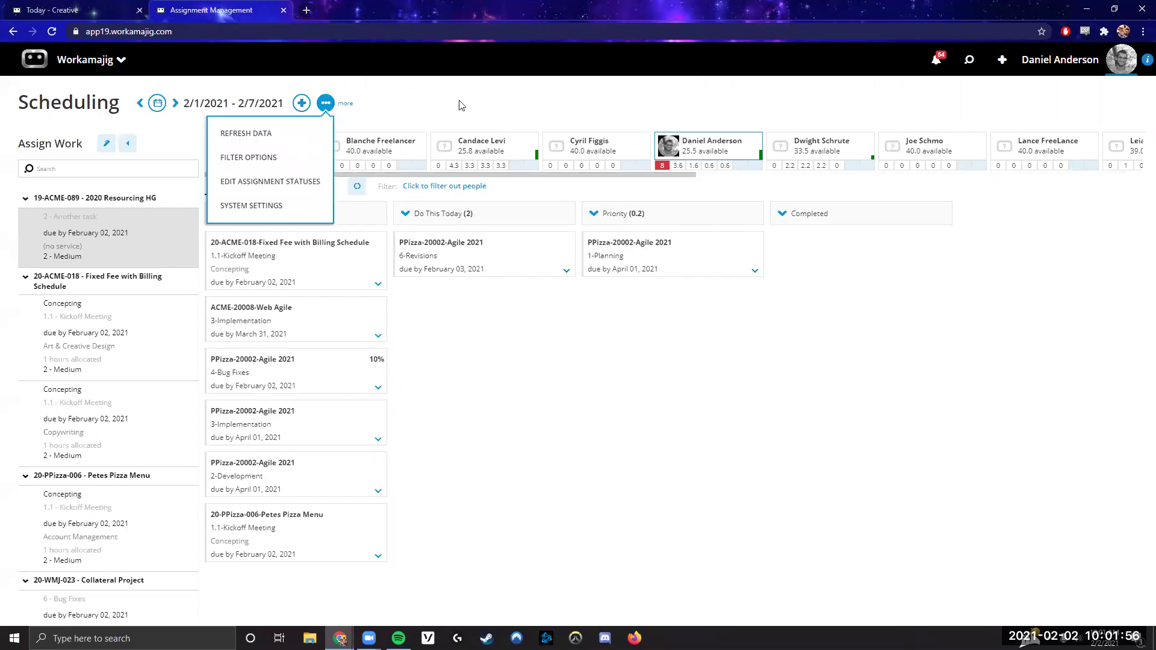
click(438, 186)
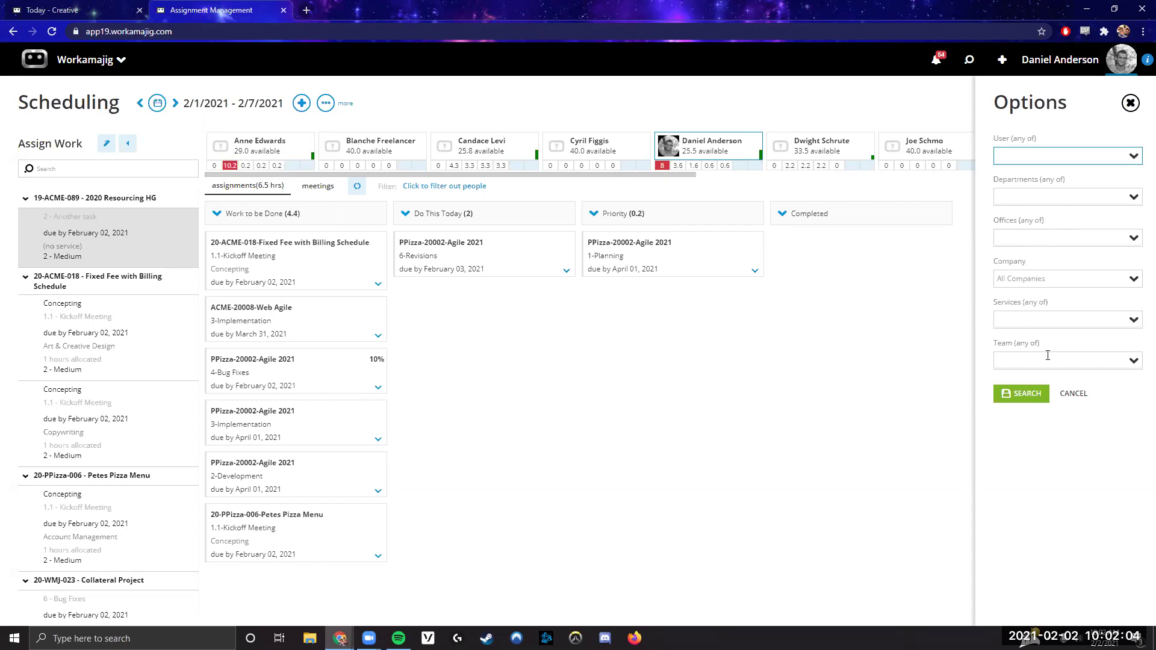
click(1041, 140)
click(1131, 104)
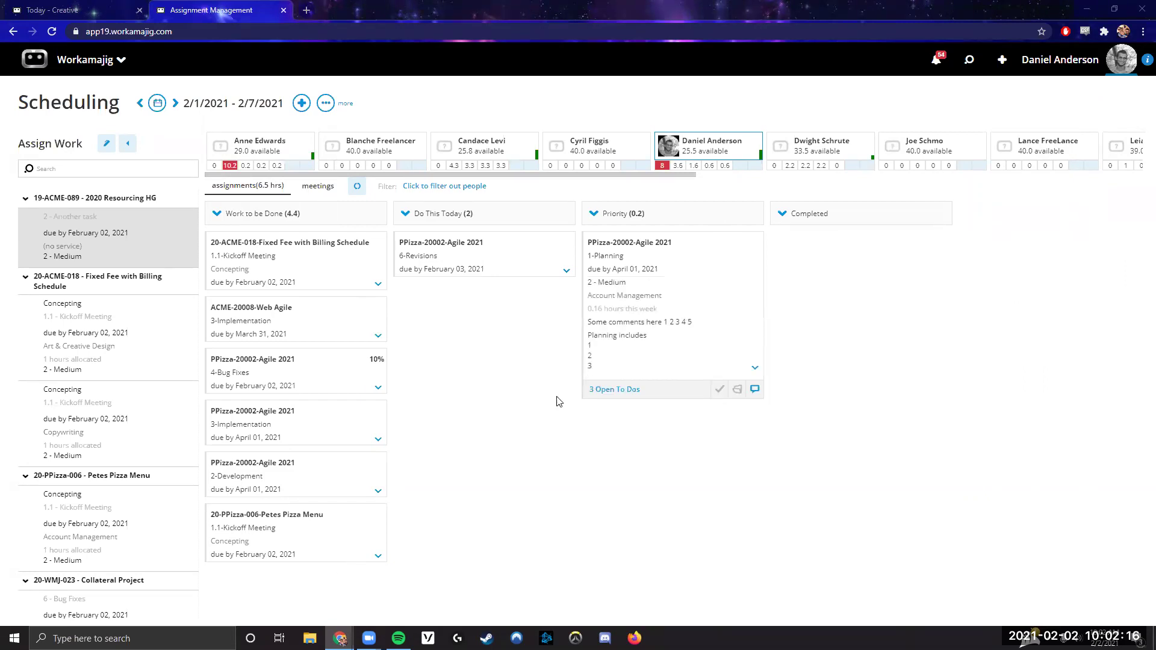
Review the Resource Manager system settings for Company Defaults, including Max Daily Hours, and close them without saving.
click(326, 103)
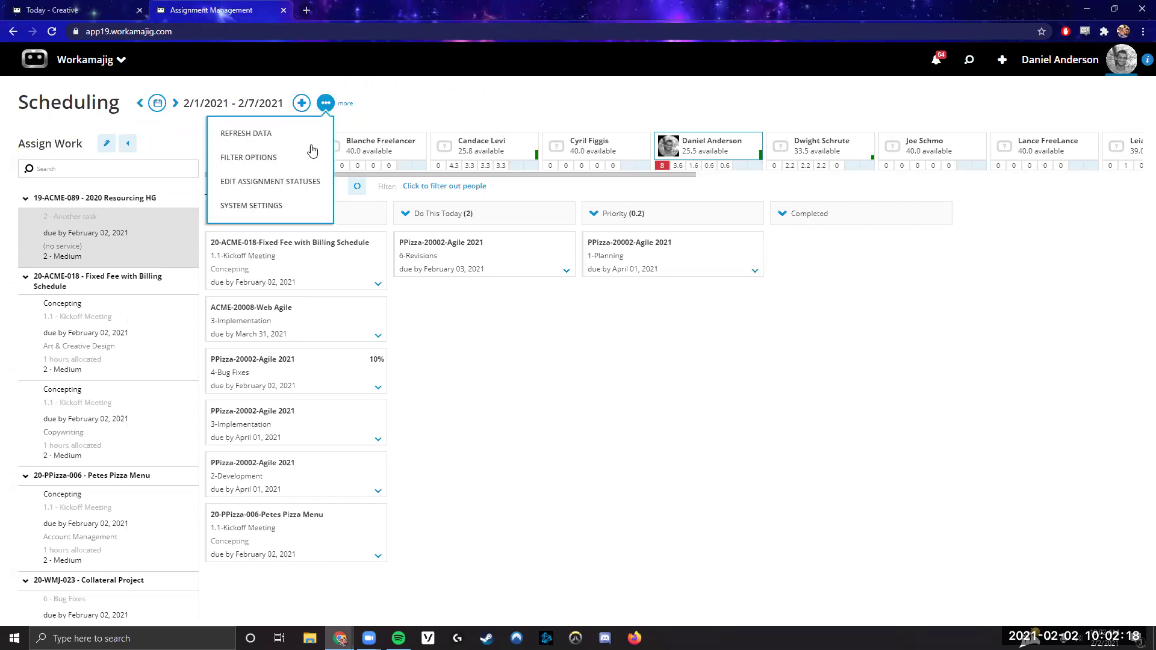
click(265, 206)
double_click(1129, 170)
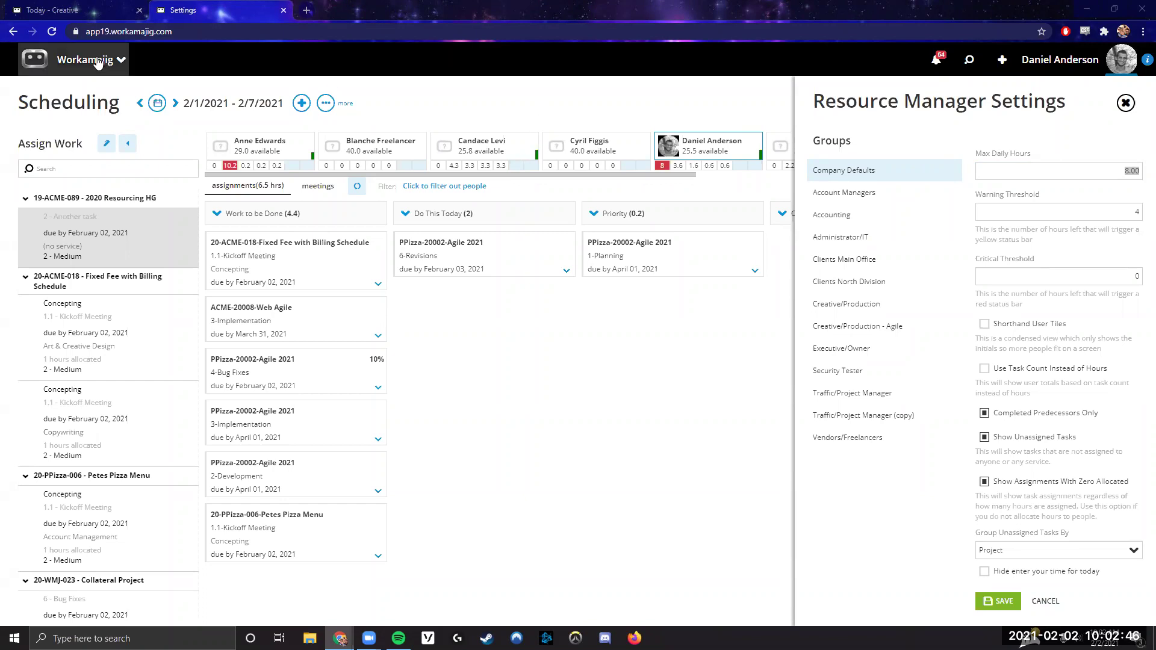
click(583, 95)
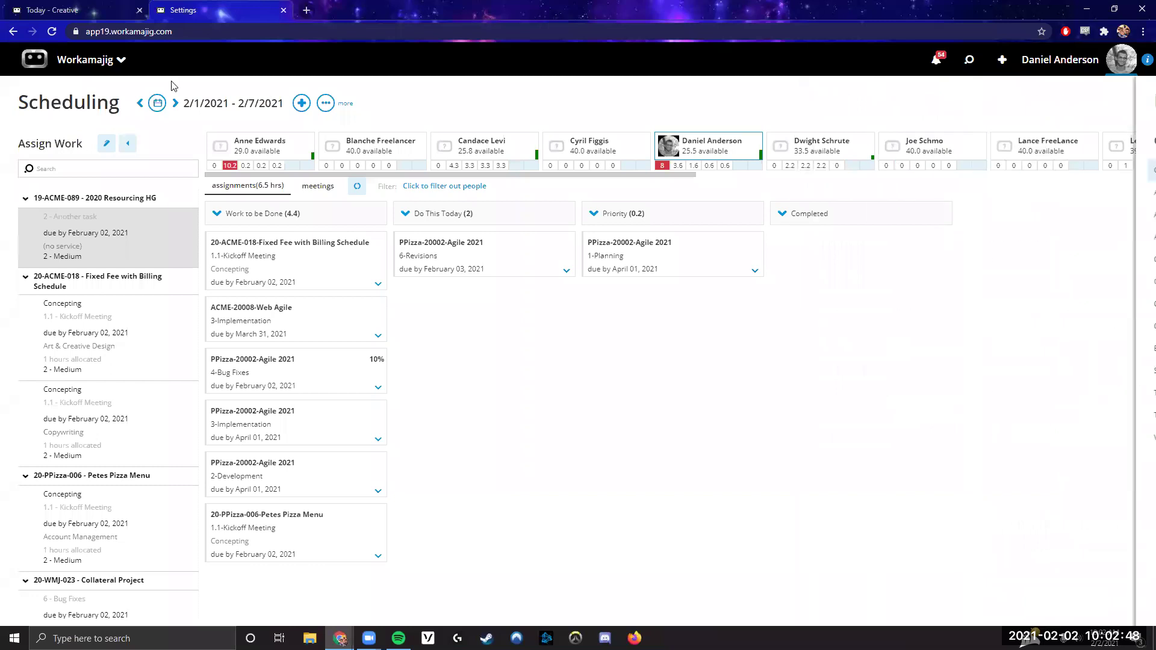
Open the project manager's Projects list, look over its additional options, and hide the Gantt chart.
click(91, 60)
click(289, 222)
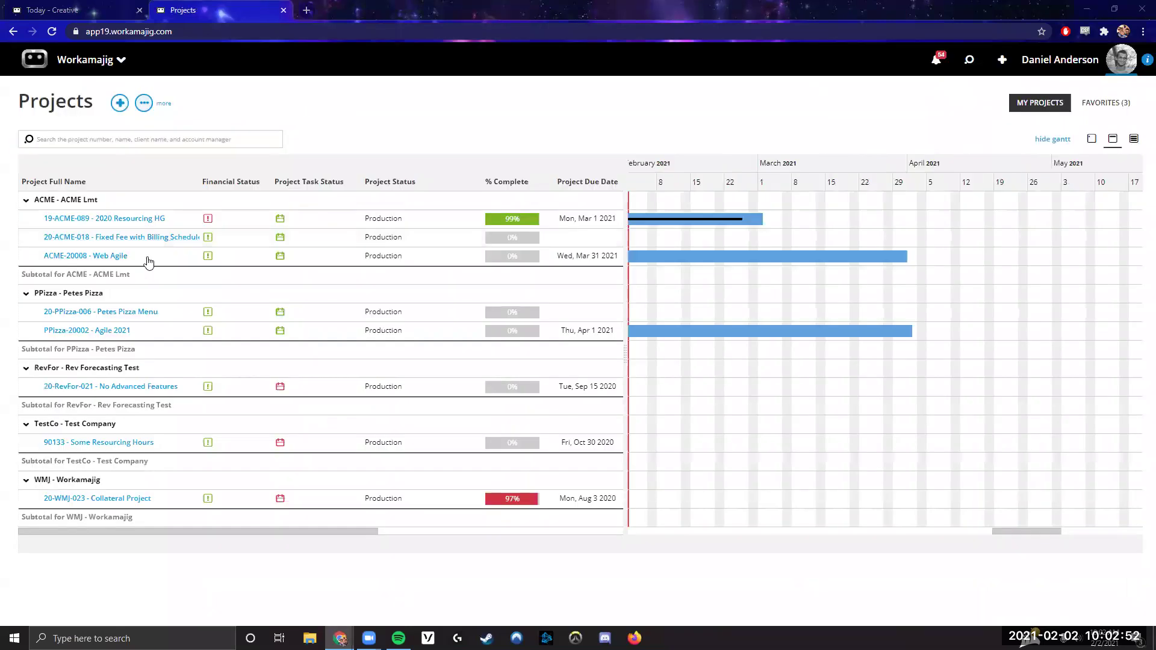
click(143, 102)
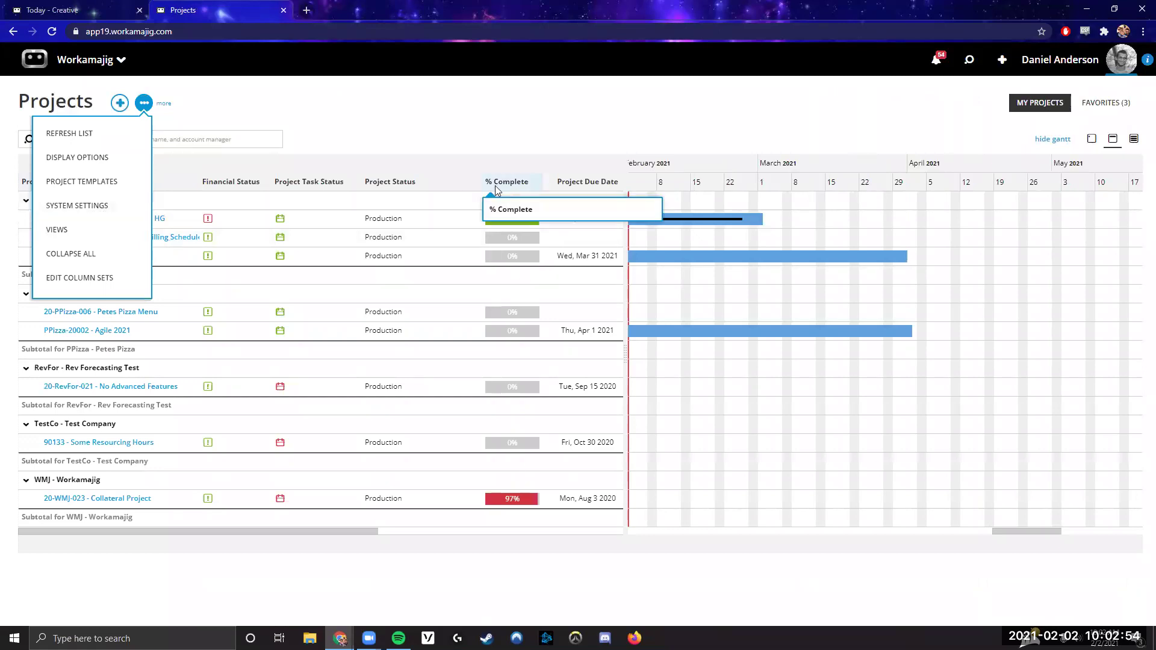
click(749, 116)
click(1048, 140)
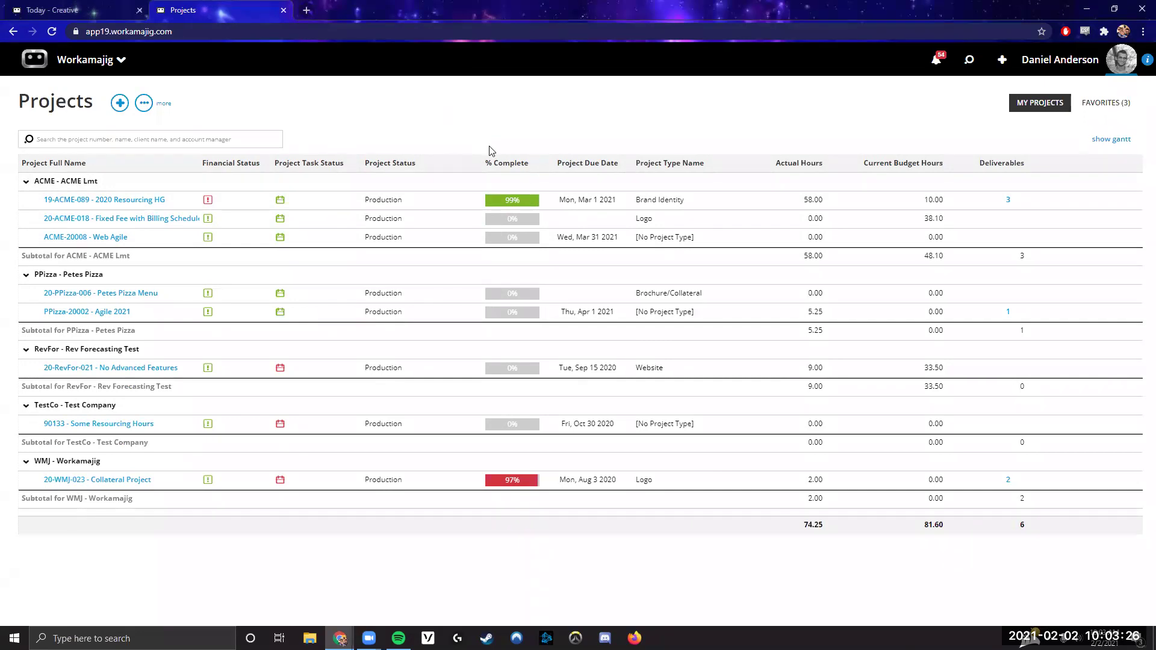
Open the resource manager's assignment management, review the Company Defaults assignment statuses, and close them without changes.
click(90, 60)
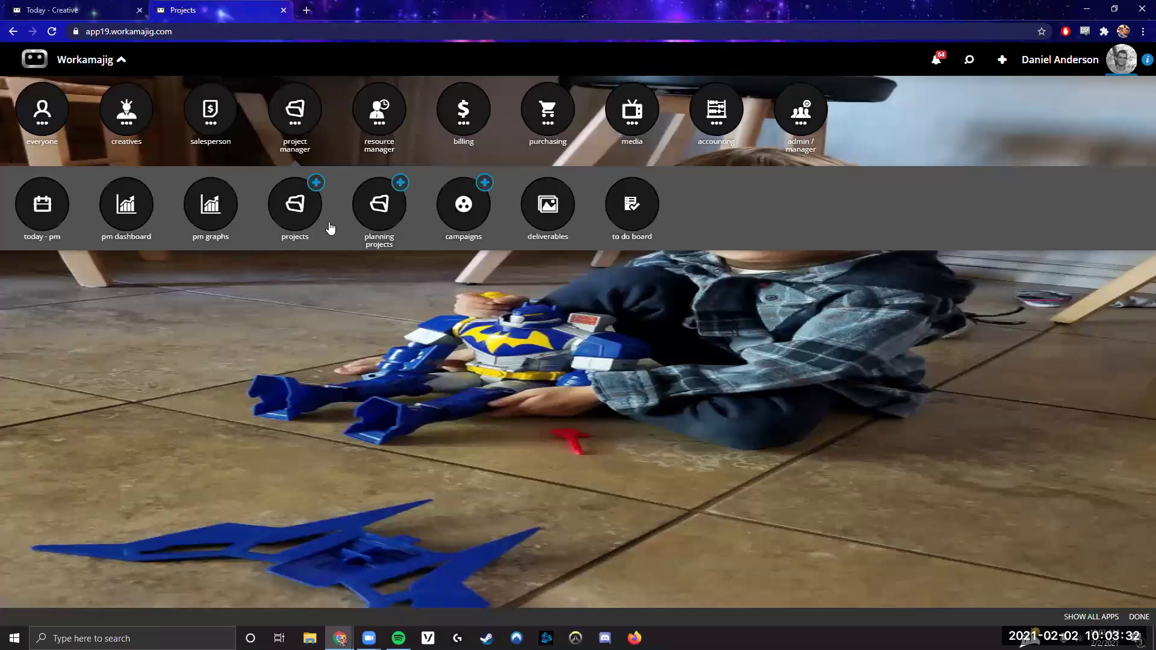
click(379, 112)
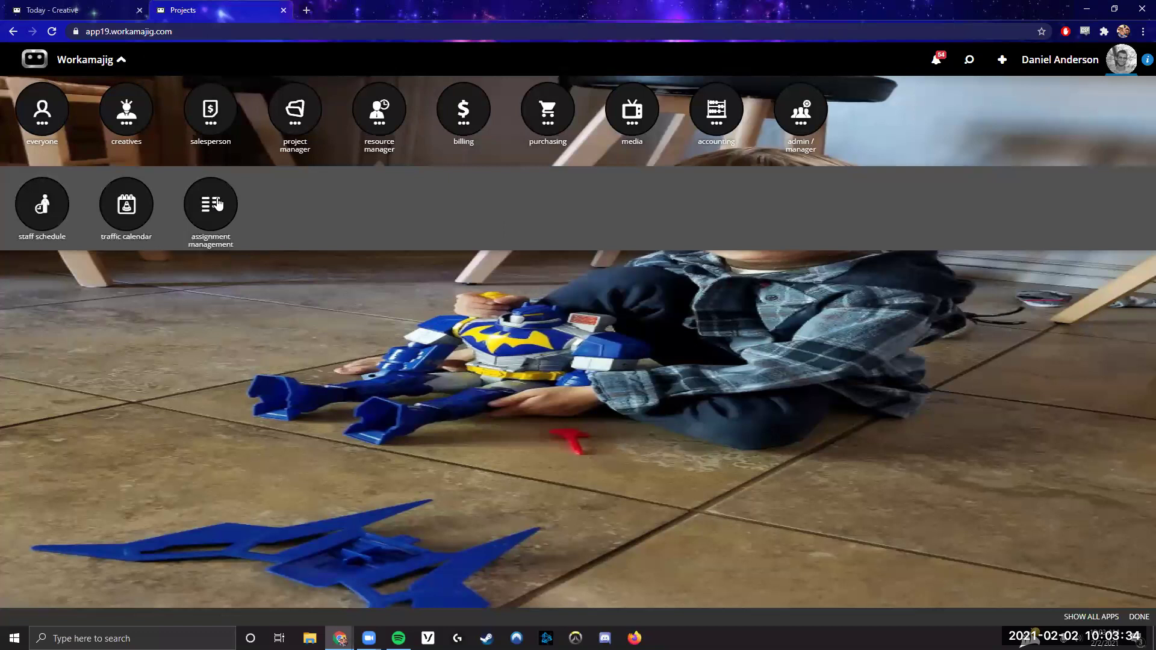
click(211, 205)
click(326, 103)
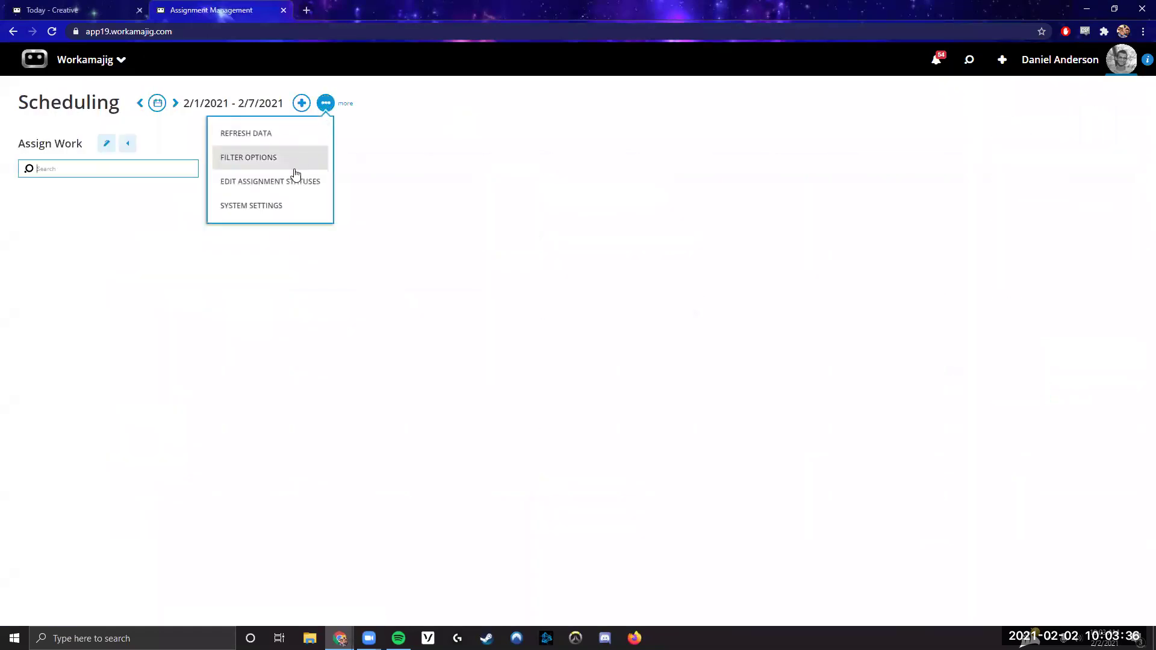
click(292, 180)
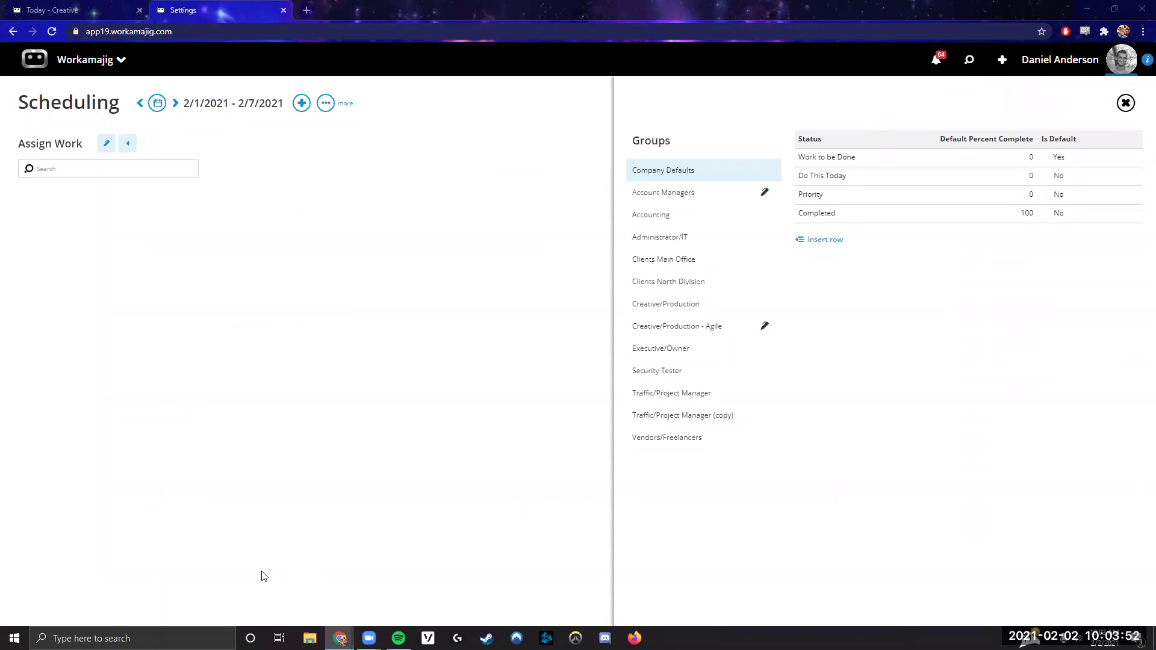
click(1126, 103)
On Today - Creatives, try moving the Kickoff Meeting tile to Do This Today, and complete the 1-Planning task without assigning a follow-up person.
key(ctrl+shift+Tab)
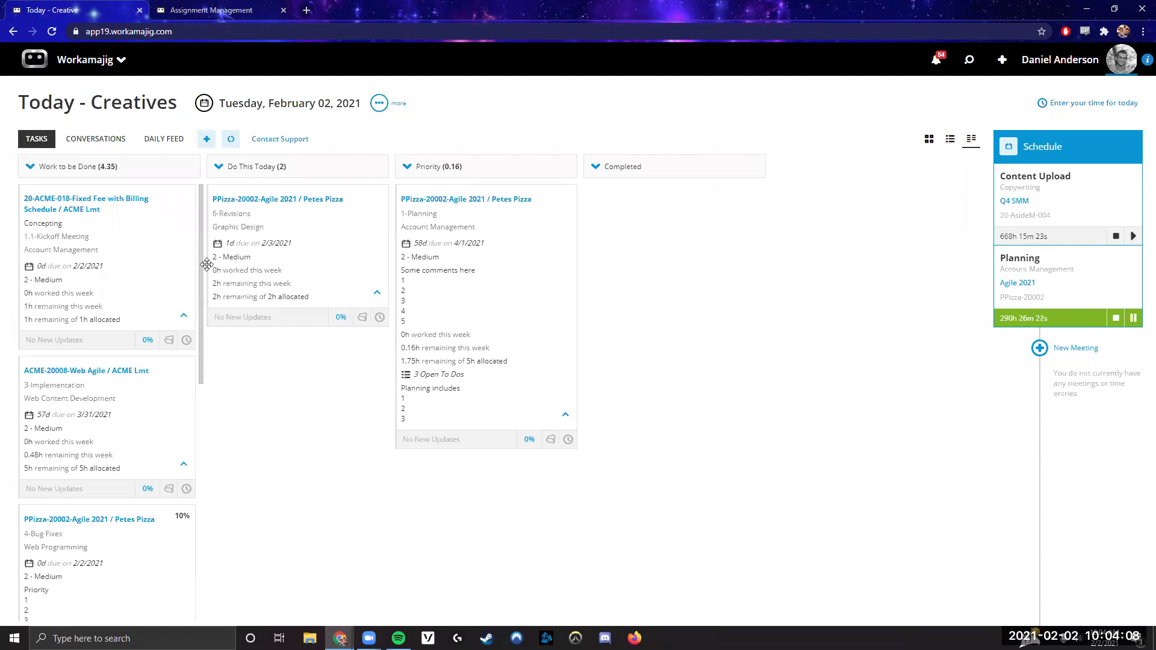
drag(123, 262, 328, 335)
drag(445, 278, 642, 296)
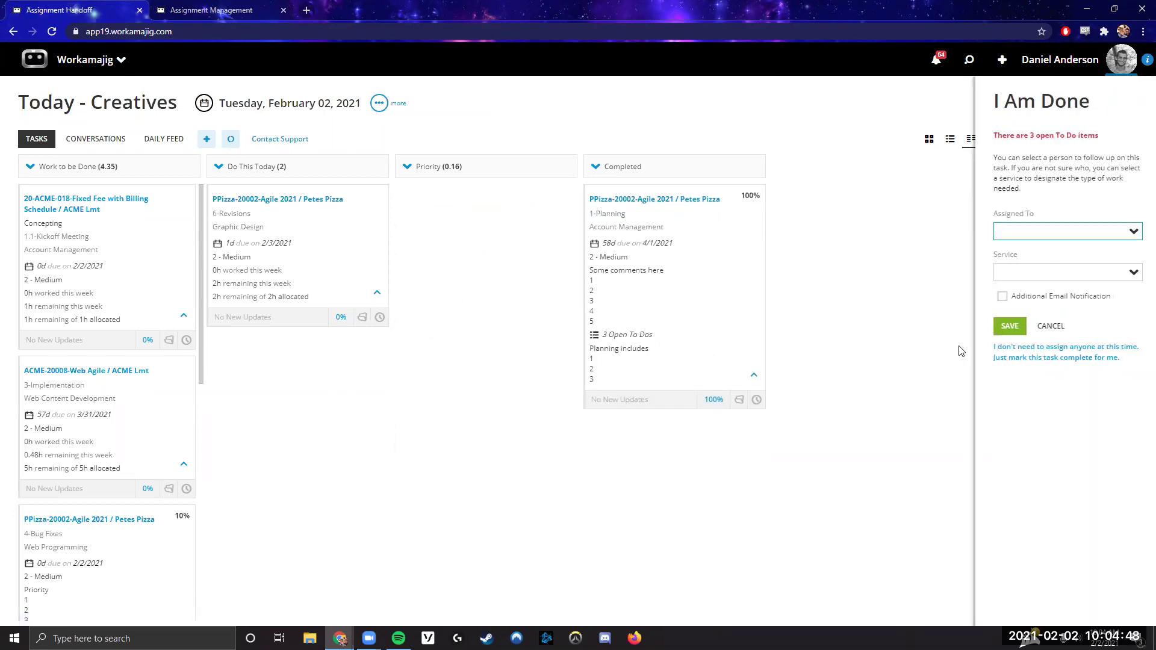
click(1047, 351)
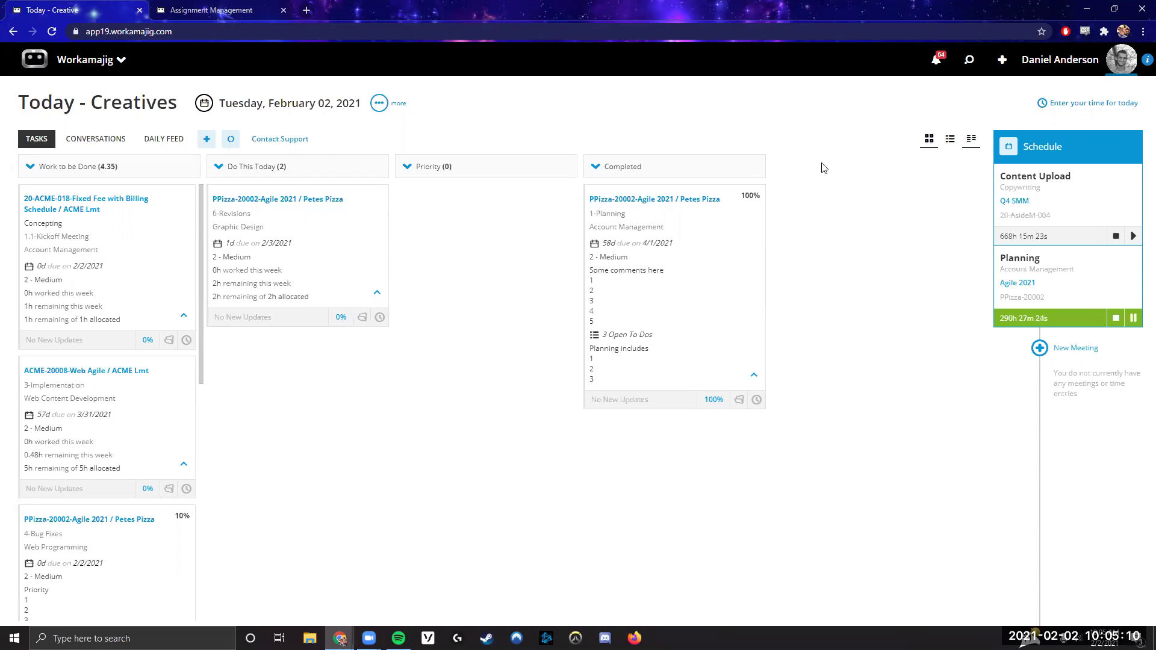
Mark the overdue Some Resourcing Hours Development task as complete from the card view, and return to the tile view.
click(929, 141)
click(150, 318)
click(138, 437)
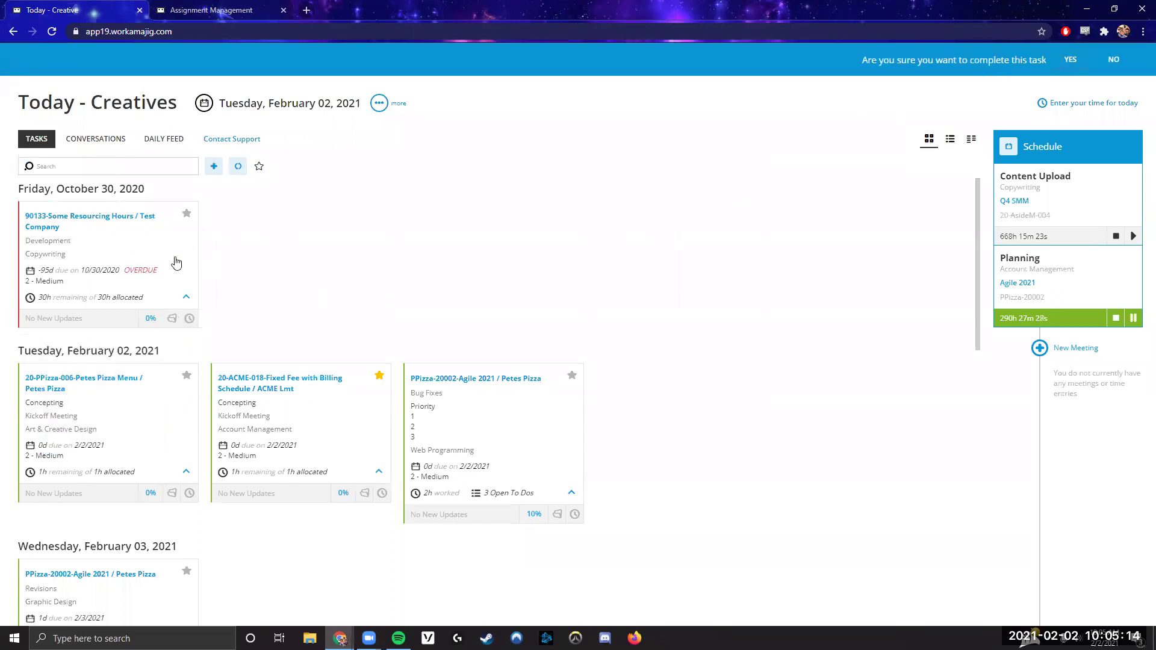
click(1070, 59)
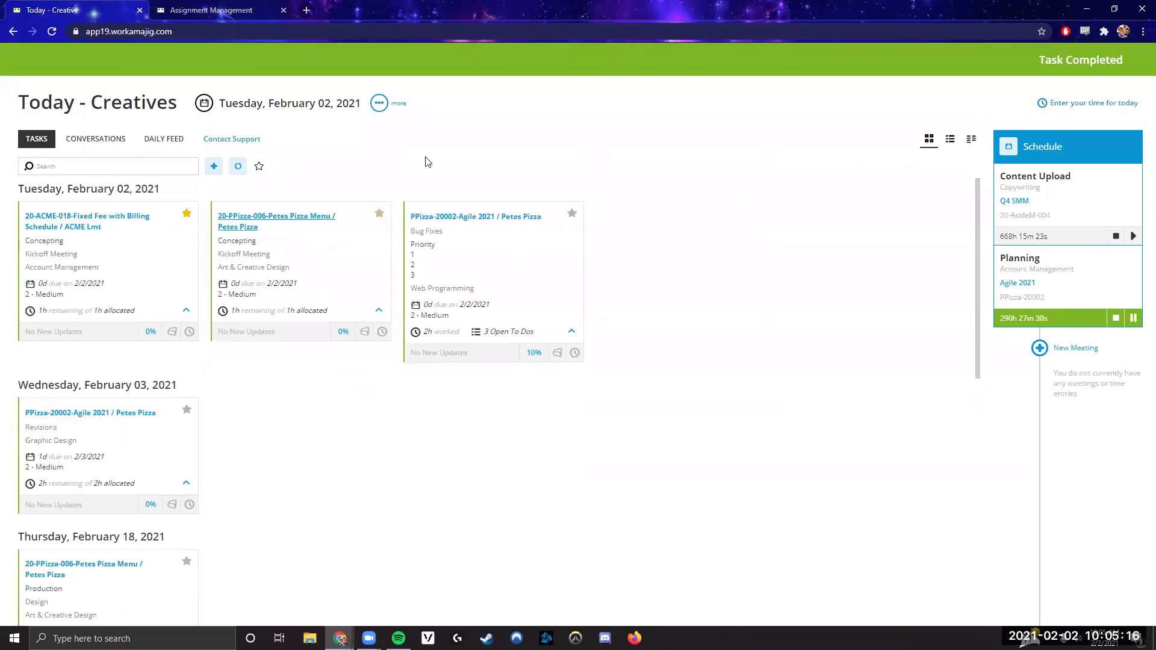
click(972, 139)
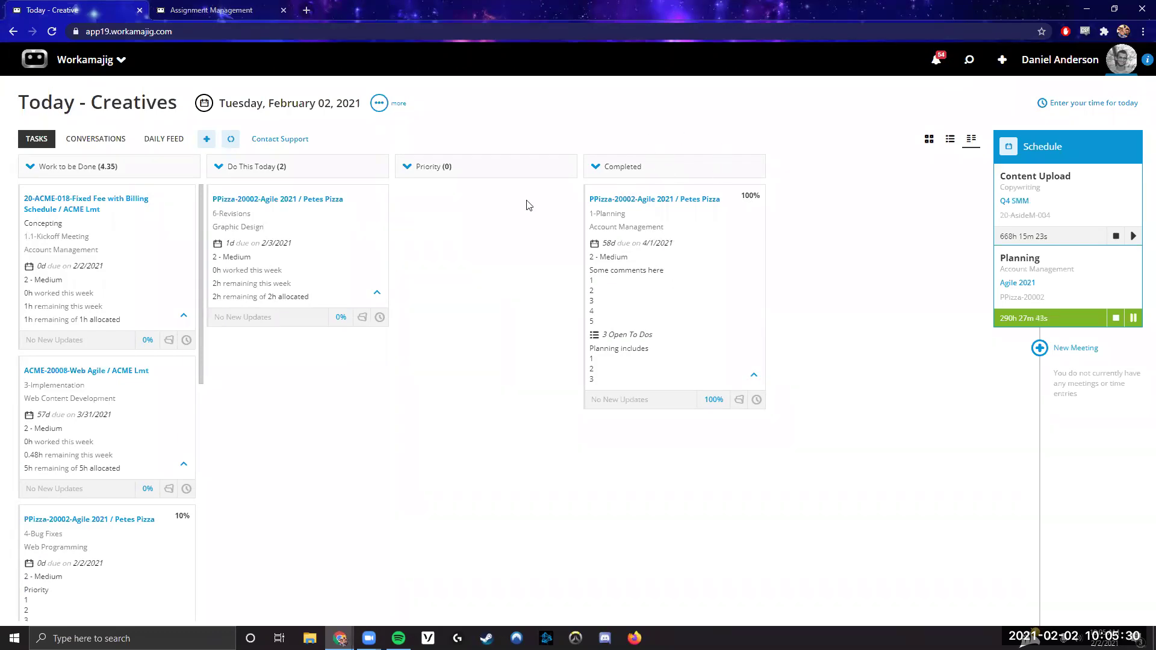
Look over the January and February dates available for the board, and the project and time-entry options of the 6-Revisions tile.
click(204, 103)
click(83, 128)
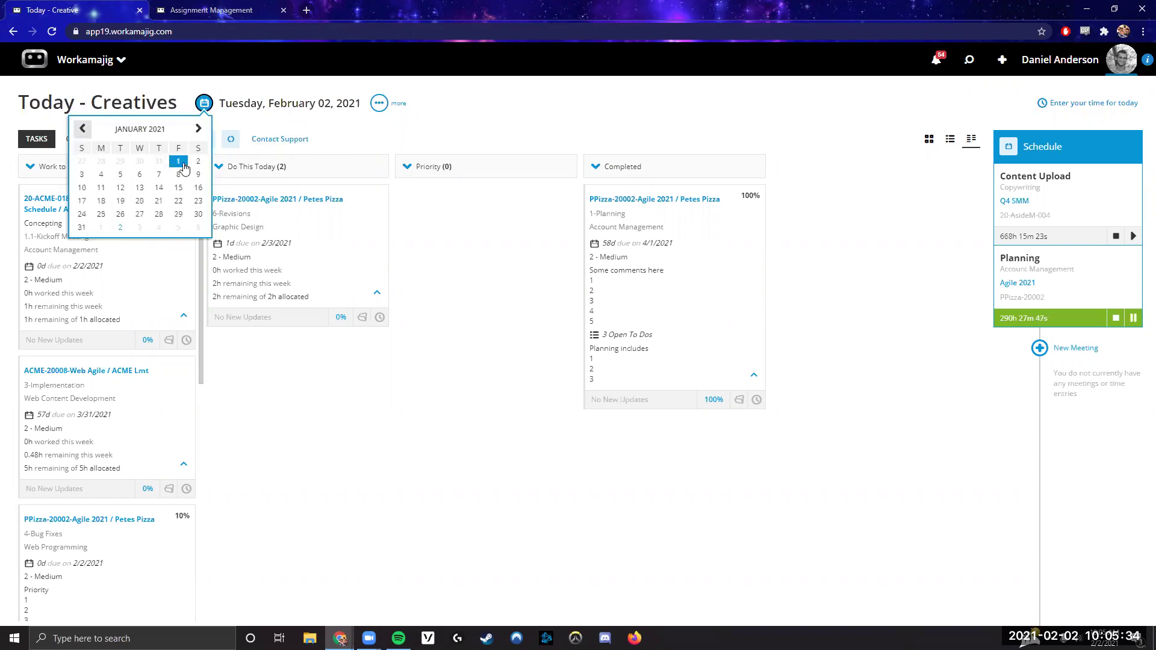
click(197, 129)
click(602, 109)
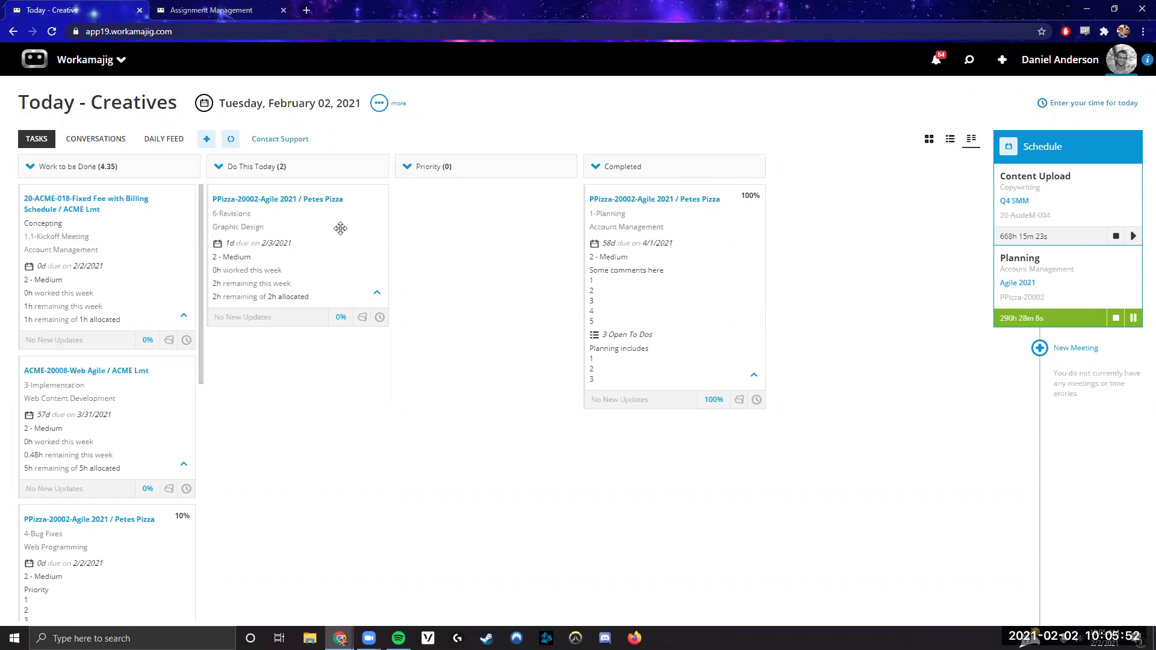
click(361, 317)
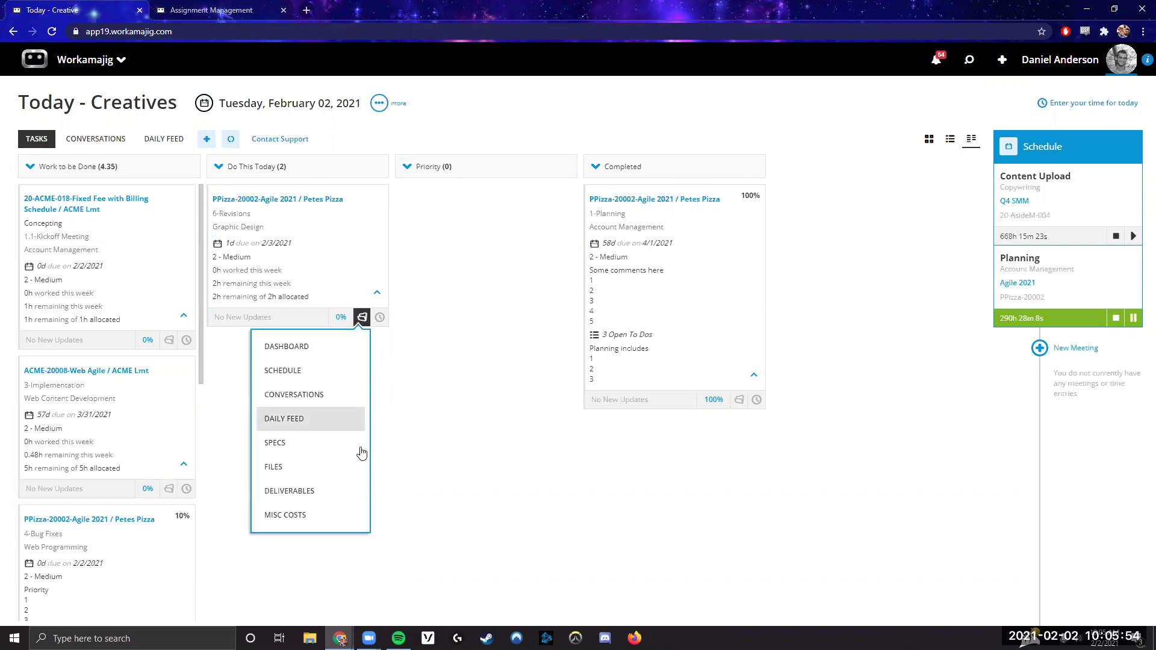
click(380, 318)
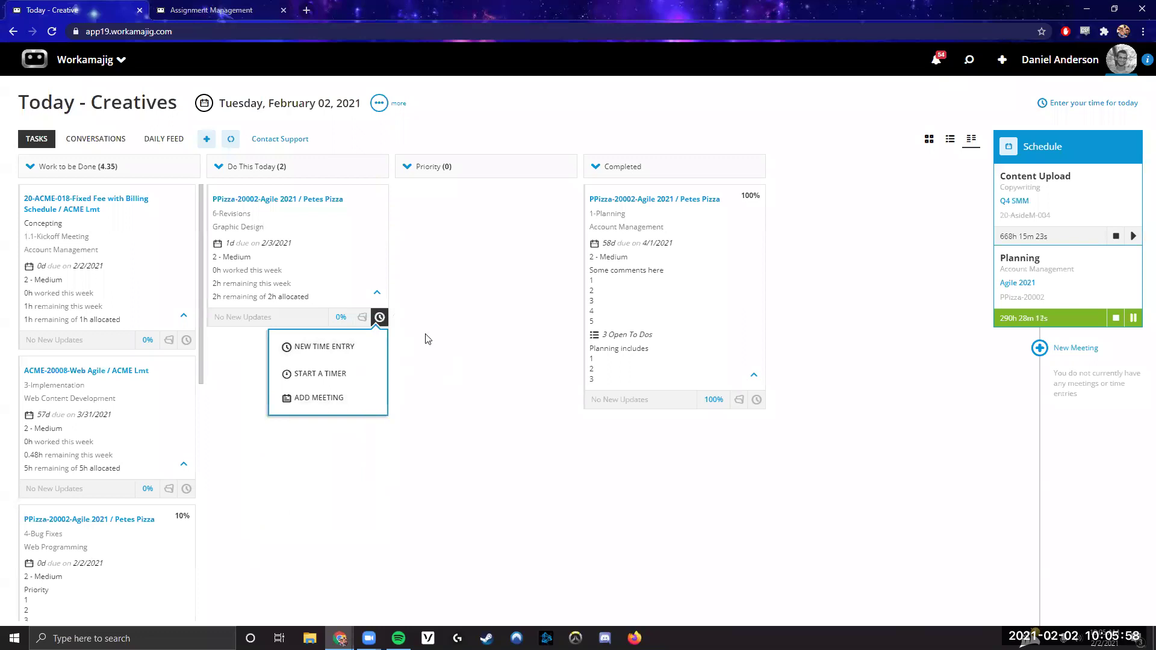
click(464, 344)
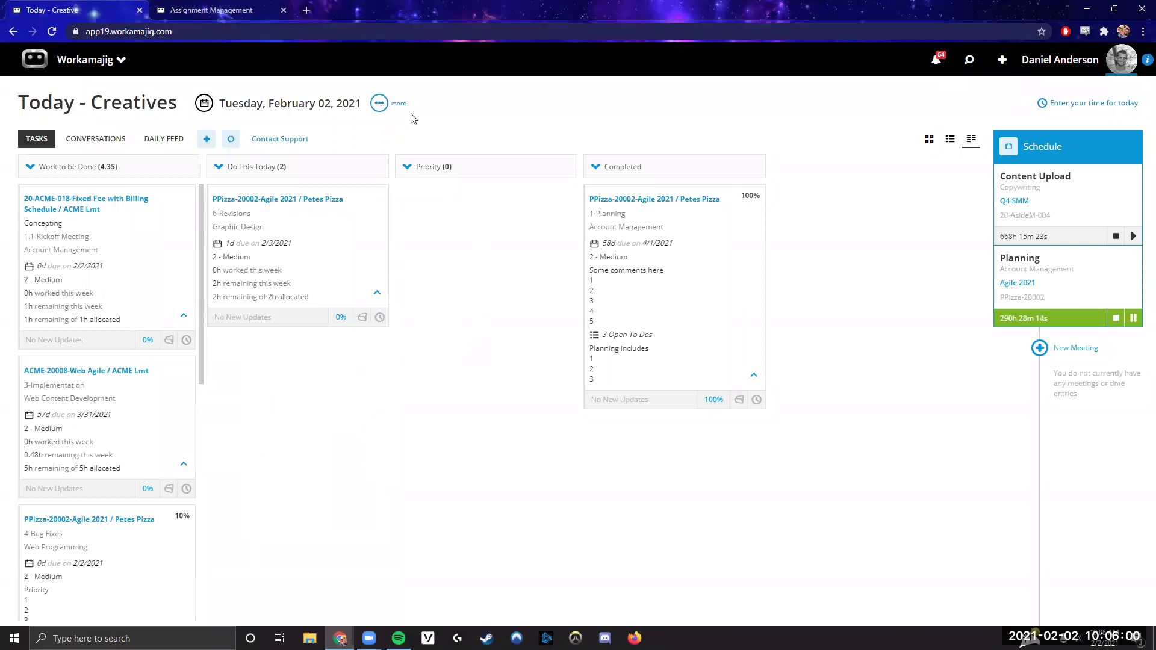
Disable Show Card View and Show Grid View in the Company Defaults system settings, and save while leaving users' display options alone.
click(380, 103)
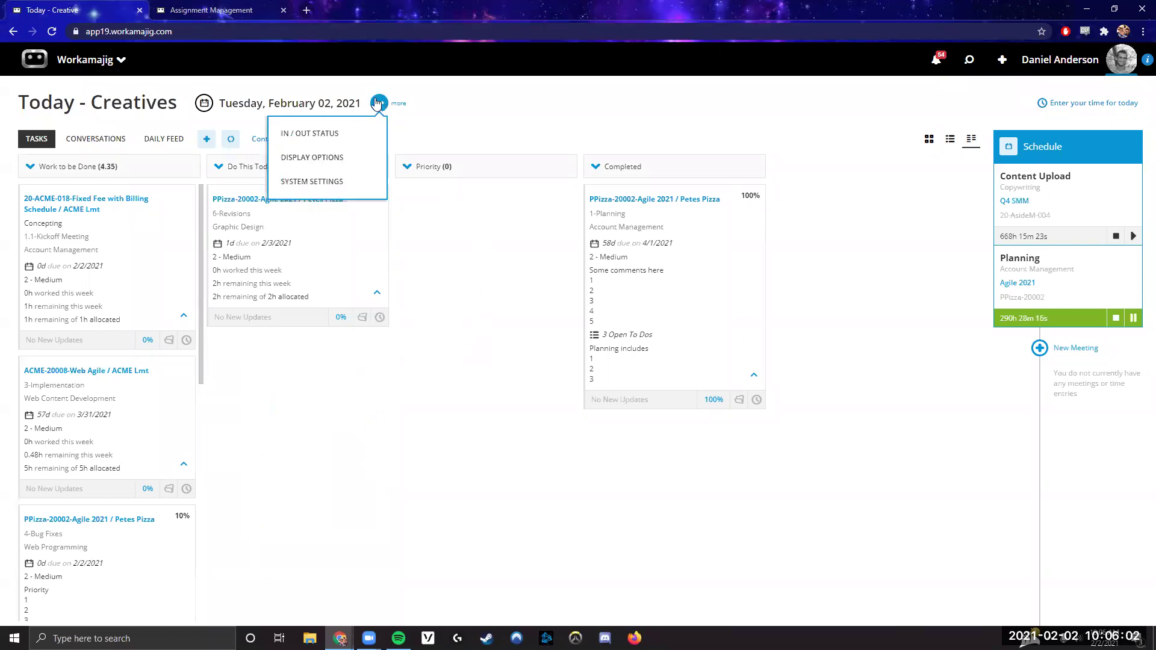
click(318, 192)
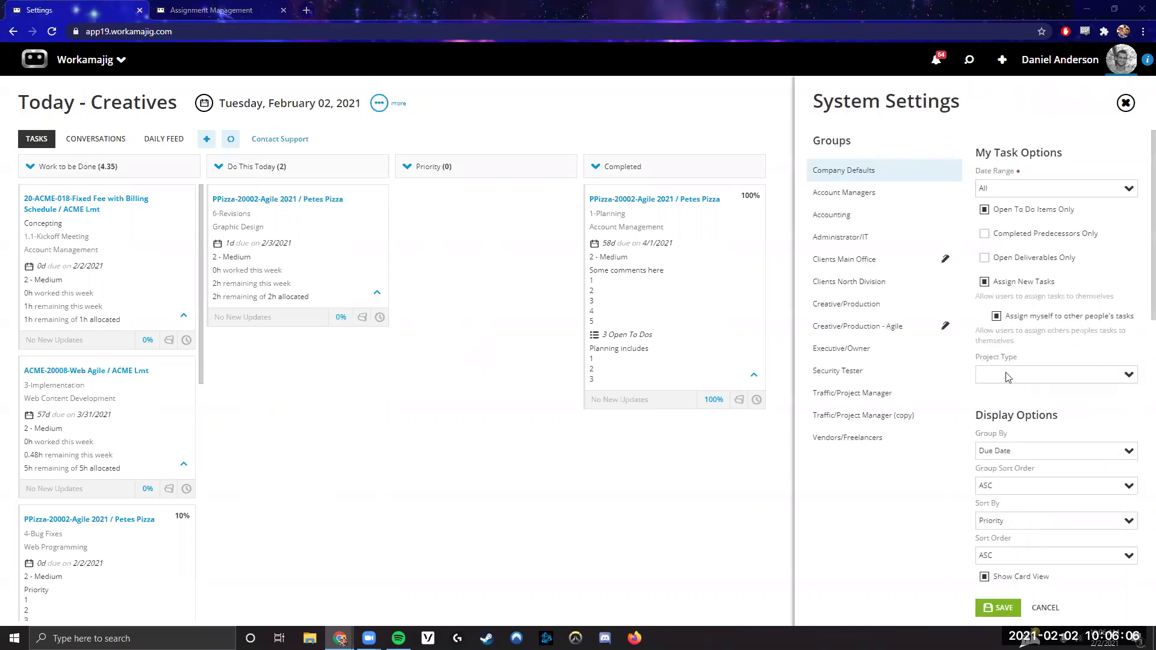
scroll(1138, 241, down, 4)
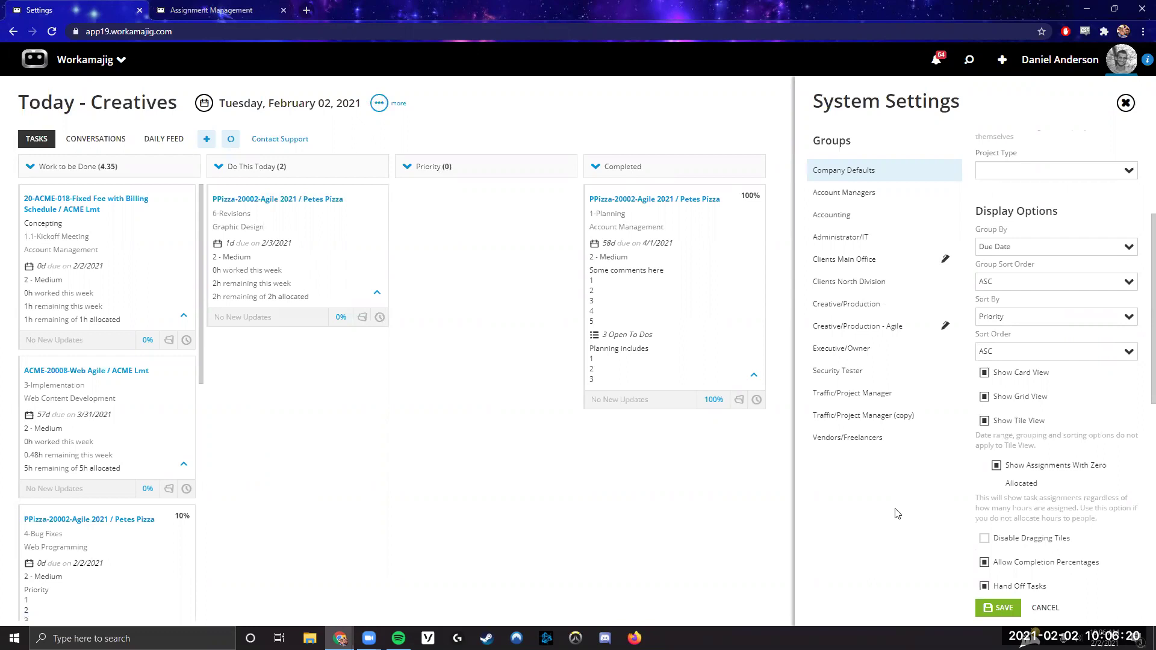
click(984, 373)
click(984, 397)
click(1000, 608)
click(1060, 151)
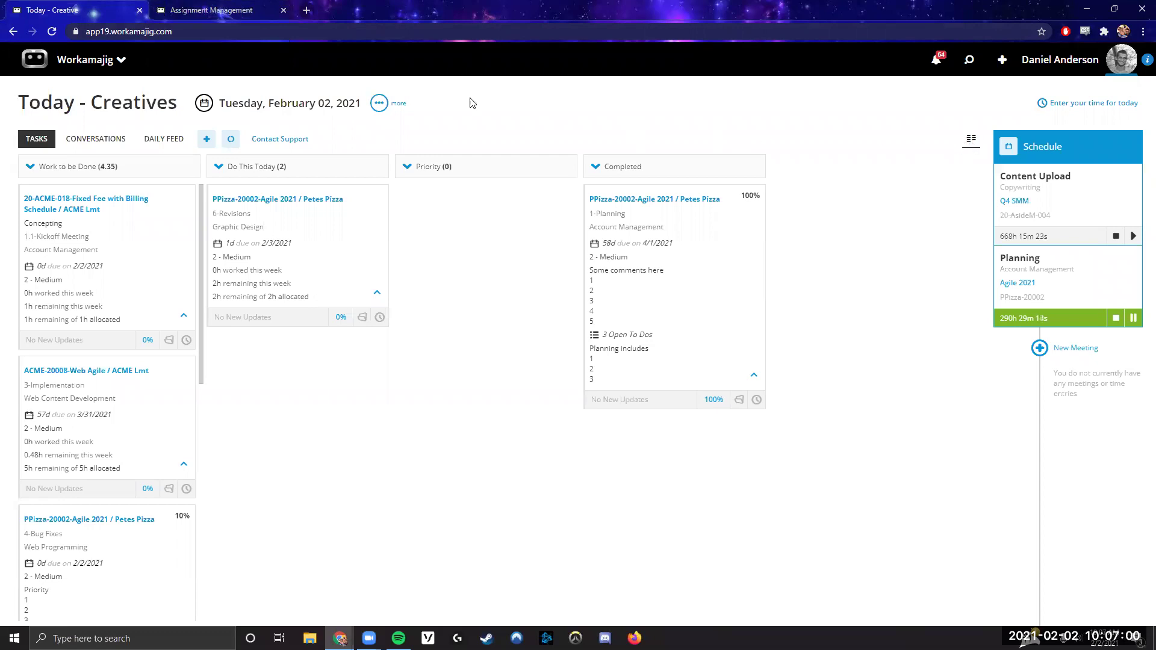
Check the Company Defaults view options in system settings again and re-save them with Leave Display Options.
click(378, 103)
click(338, 158)
scroll(1015, 338, down, 4)
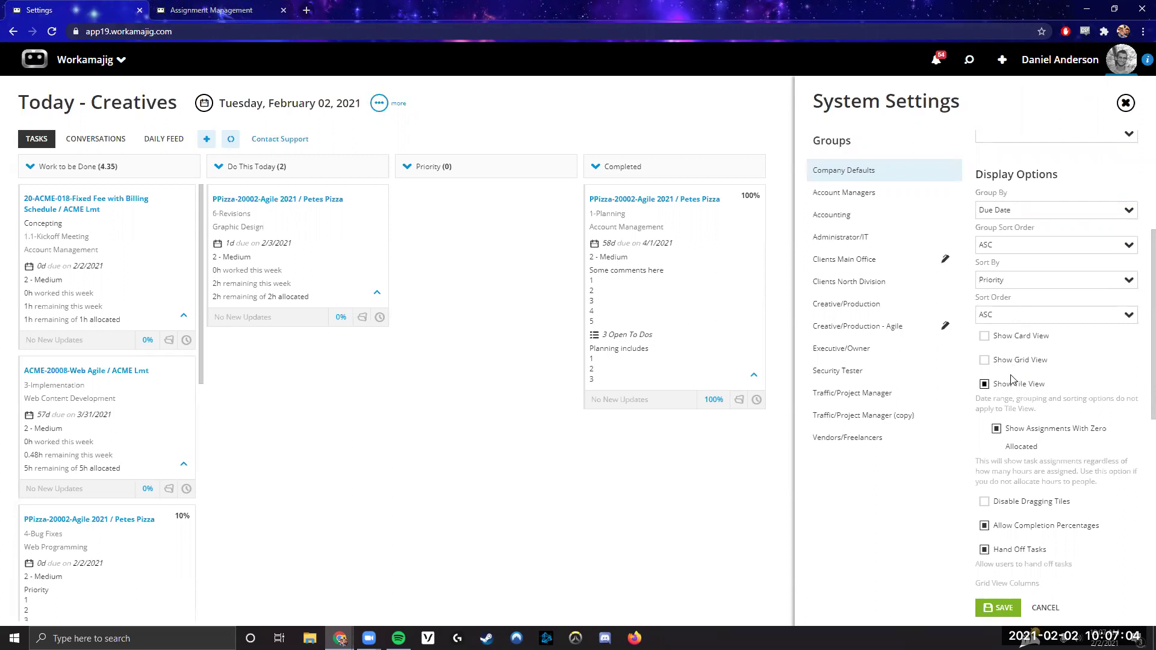
click(1000, 607)
click(1024, 154)
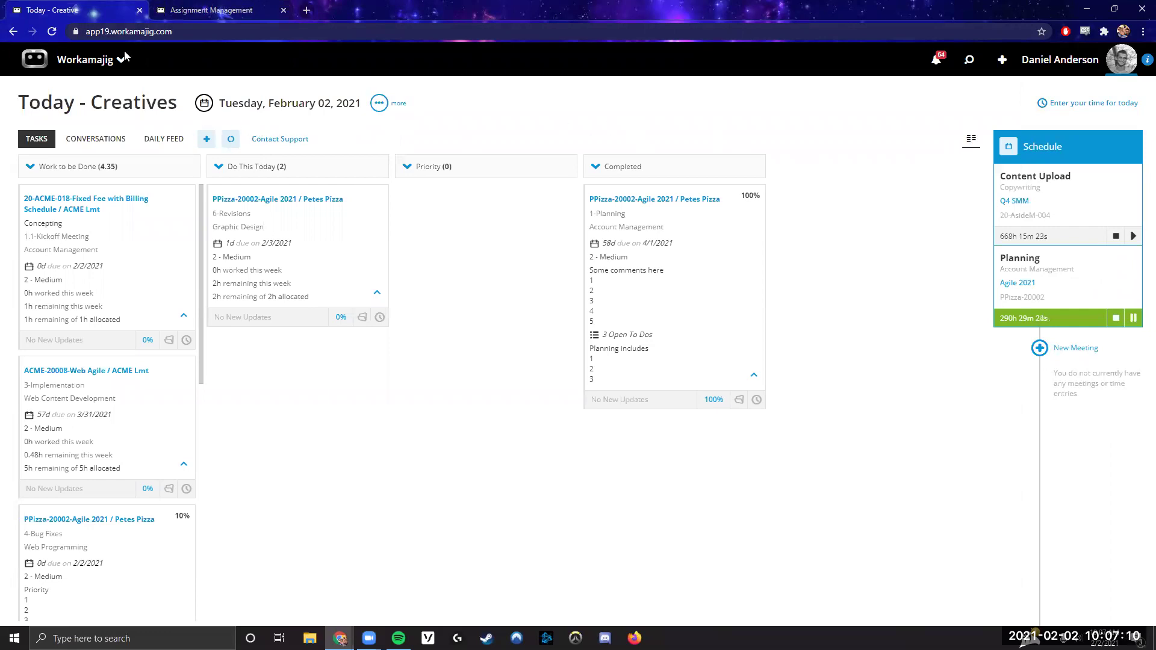
Save the Company Defaults system settings with Reset Display Options to apply them to all users.
click(379, 103)
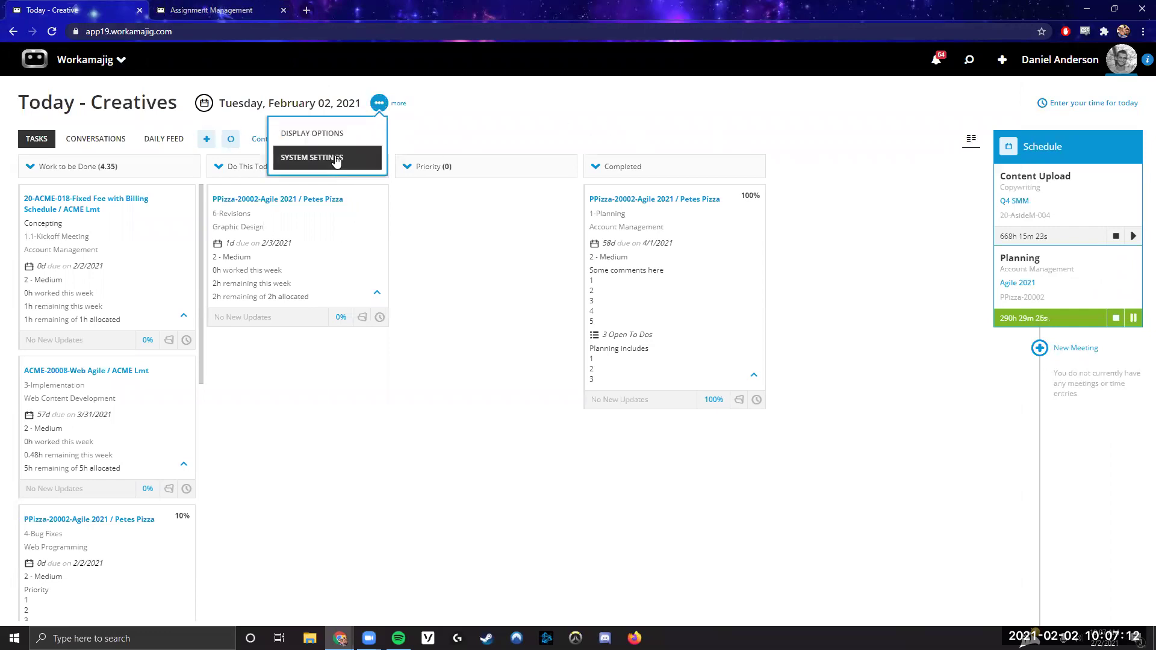
click(312, 157)
scroll(1022, 324, down, 3)
scroll(1020, 337, up, 2)
click(1003, 606)
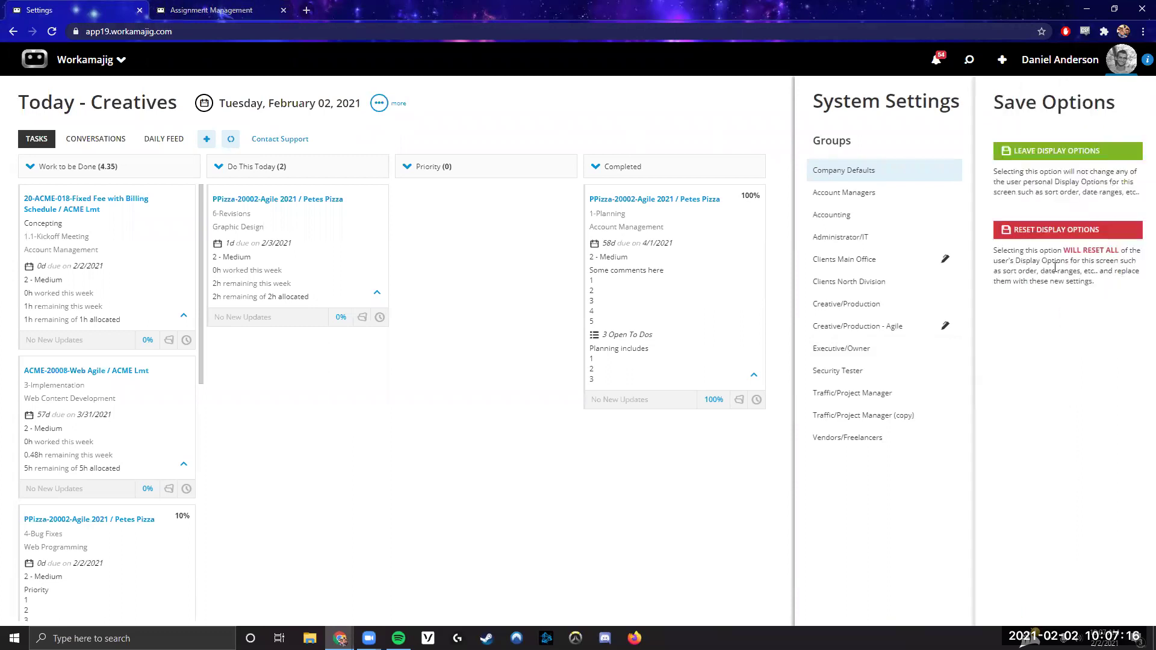
click(1023, 230)
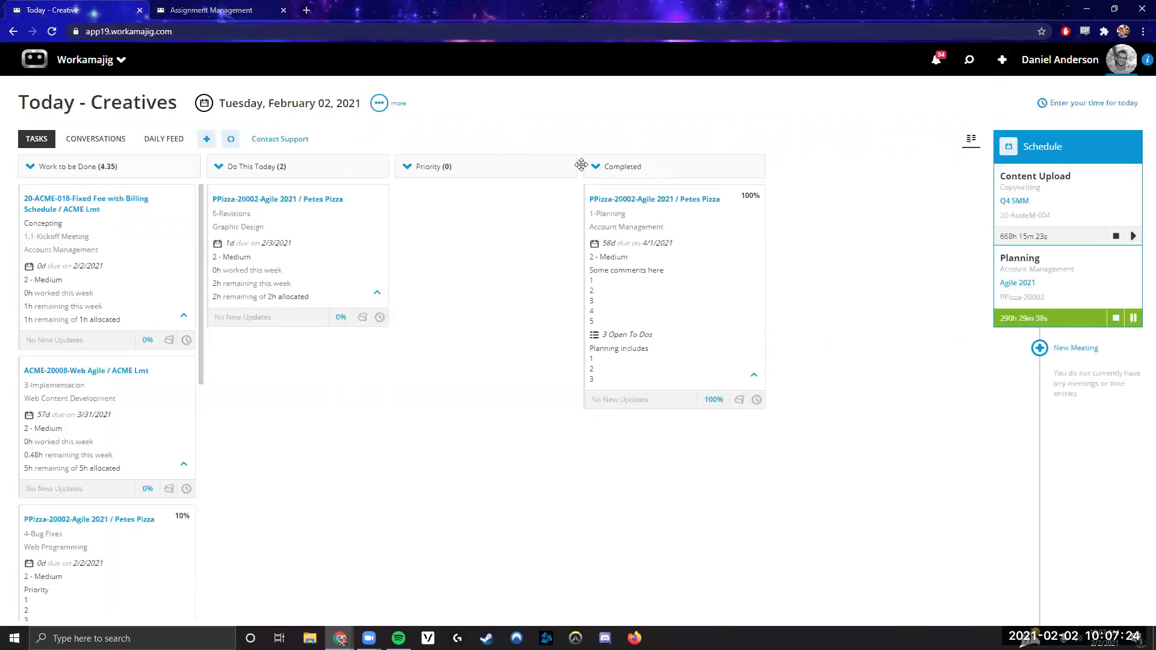
Open Today - Creatives in the other browser tab, show its tasks as tiles, and try moving the 6-Revisions tile to Priority.
click(211, 10)
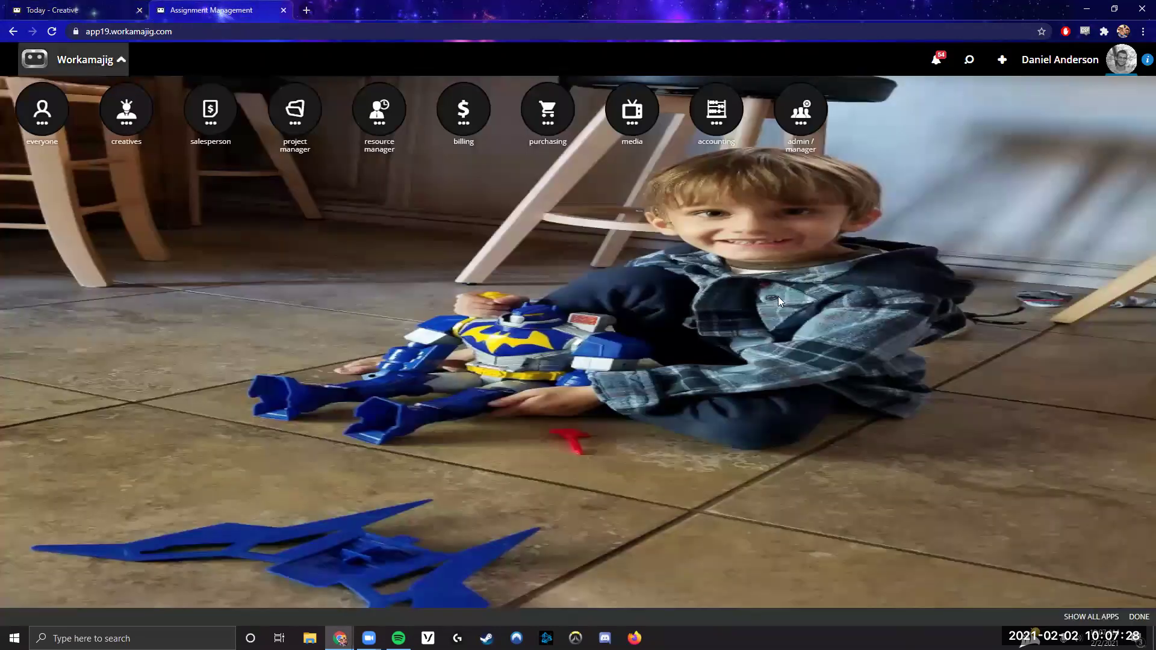
click(41, 109)
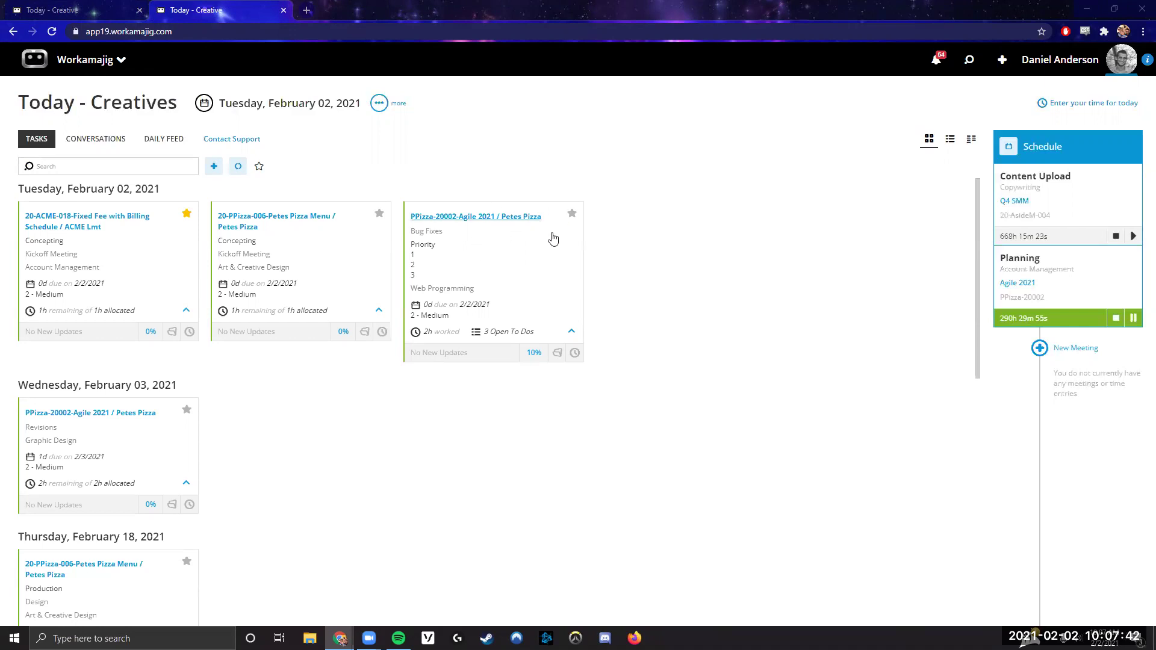
click(974, 143)
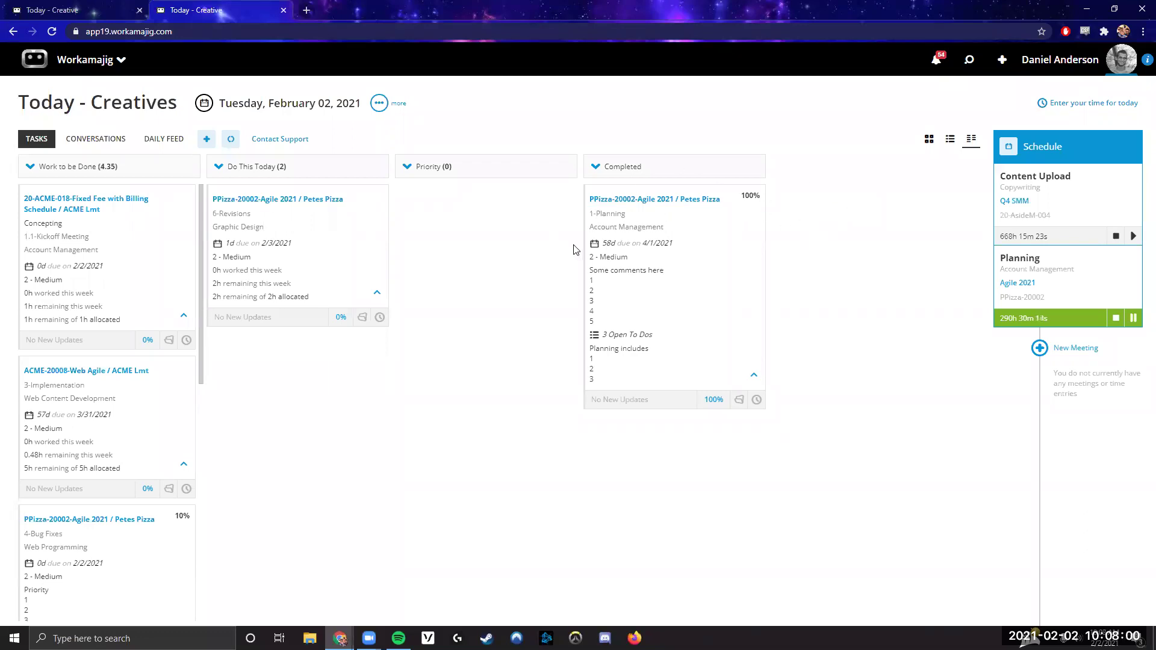
drag(283, 254, 475, 245)
Open the task system settings and compare the Company Defaults with the overrides for the Creative/Production - Agile group.
click(378, 103)
click(345, 182)
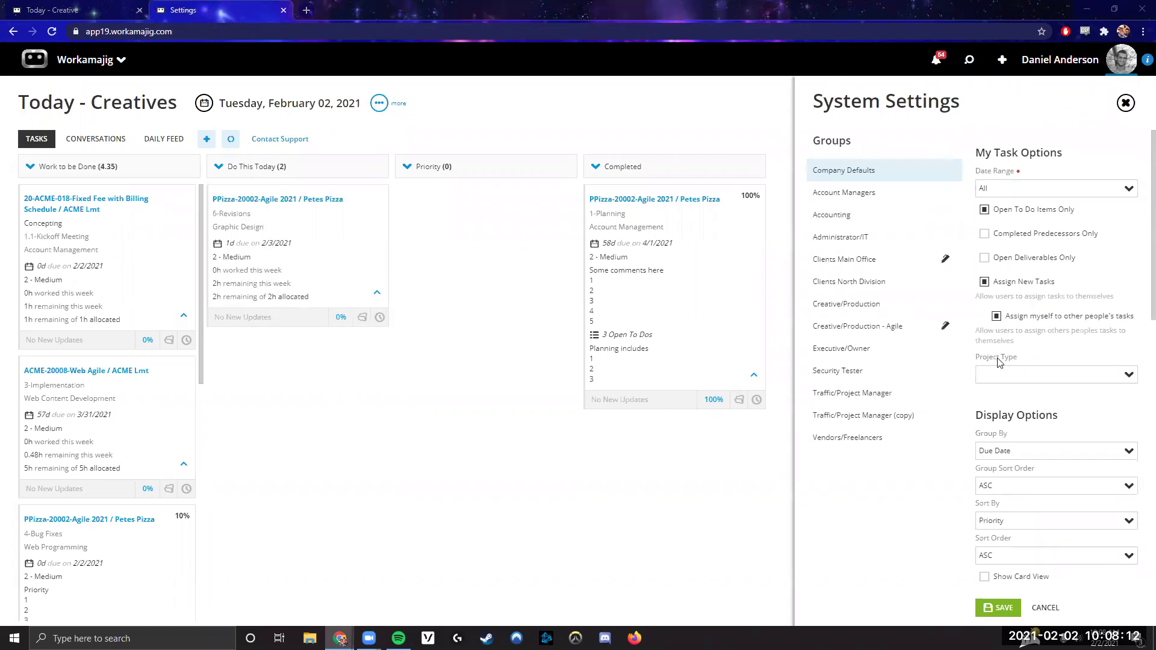
drag(901, 175, 810, 173)
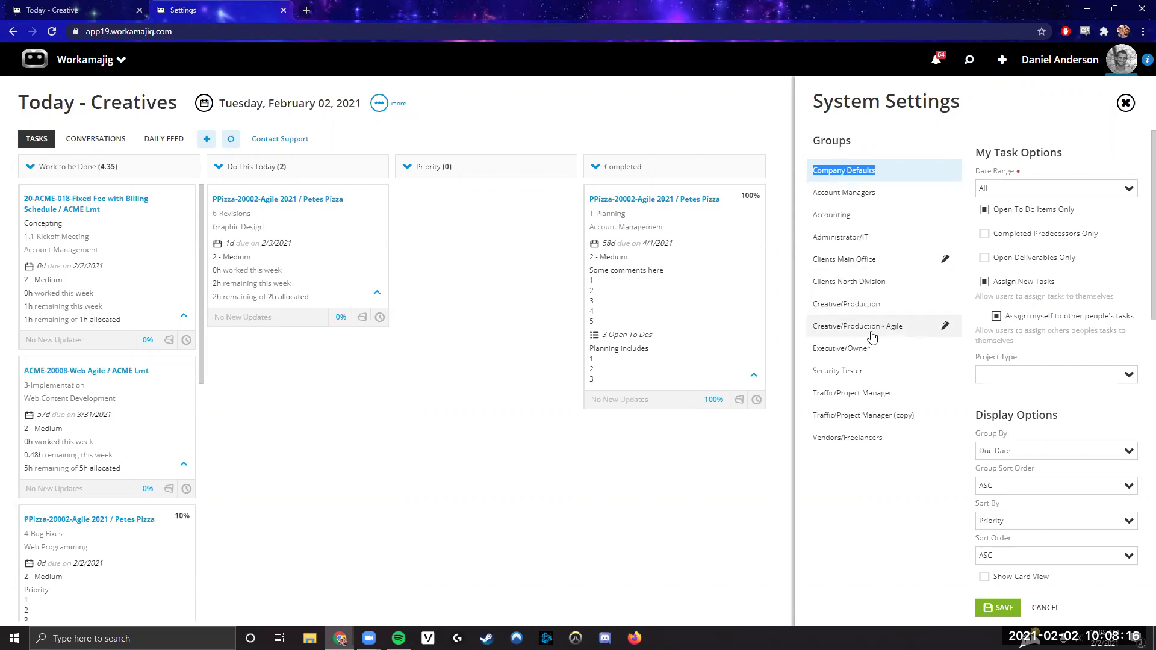
click(892, 328)
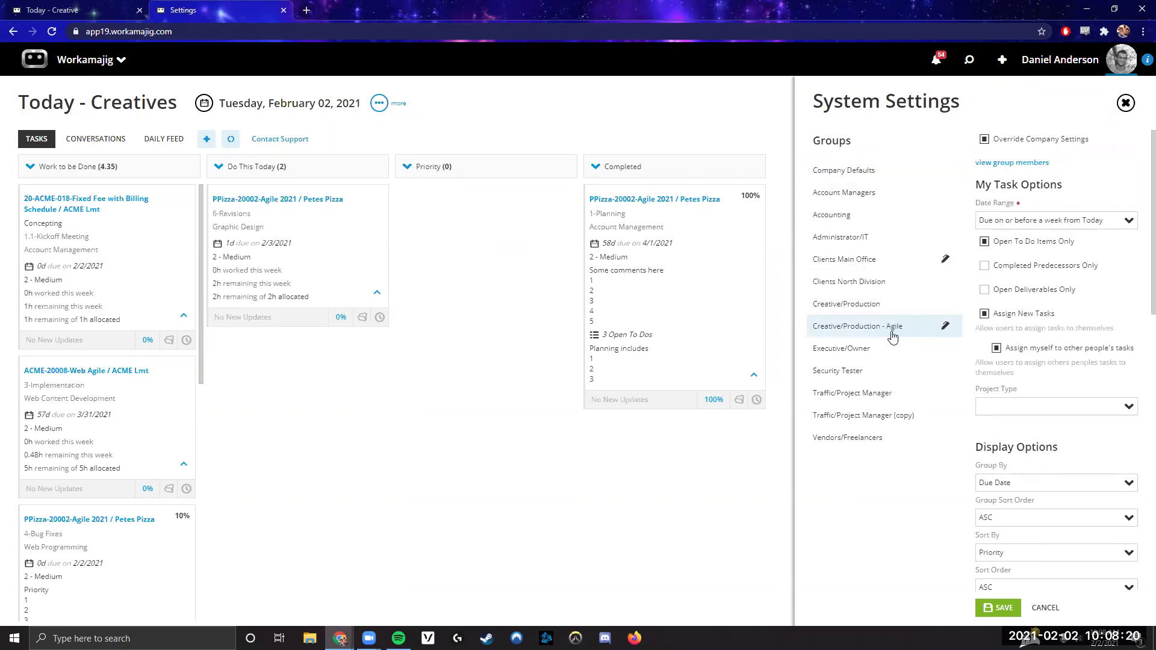
click(883, 176)
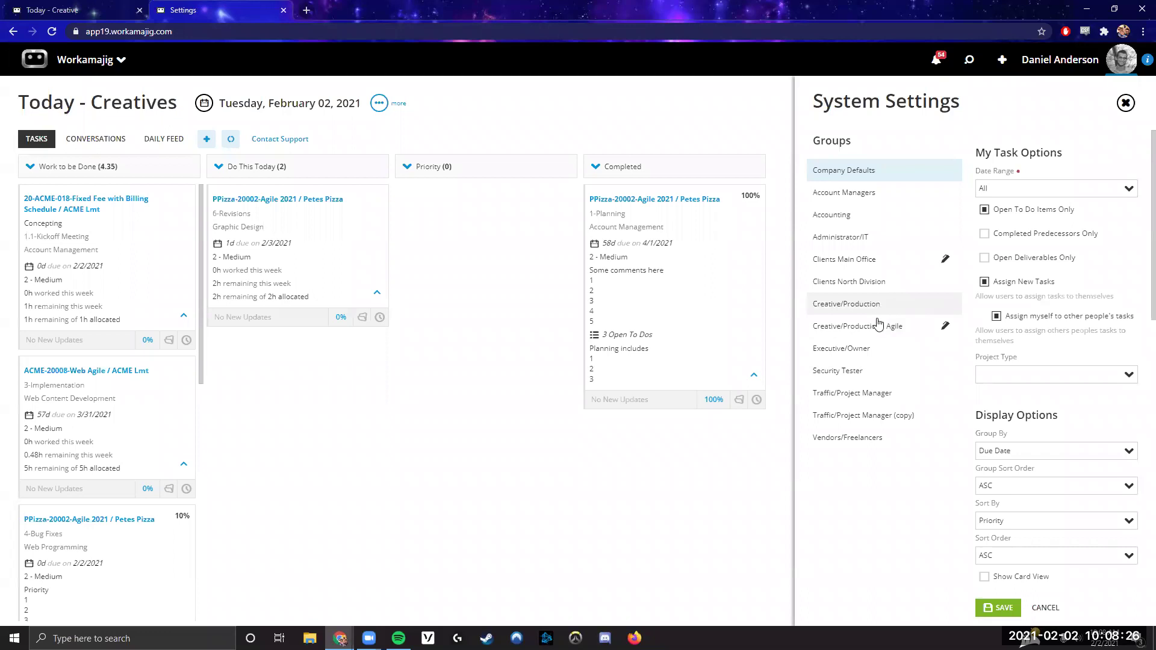
drag(913, 330, 810, 329)
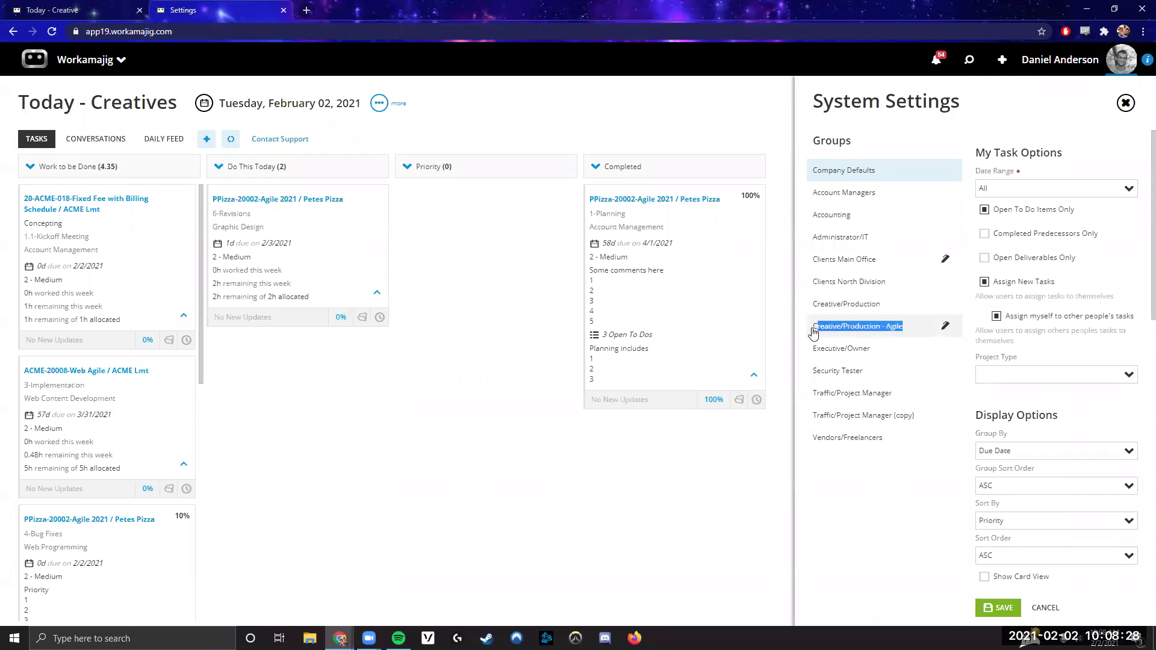
drag(885, 304, 811, 305)
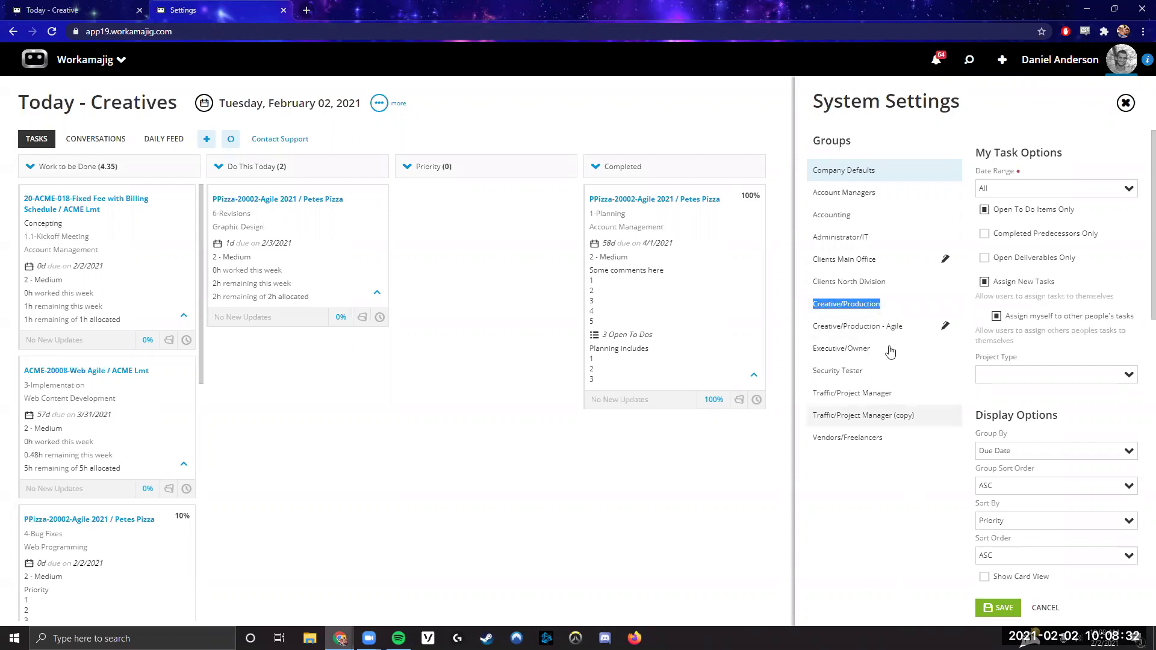
click(892, 304)
click(861, 172)
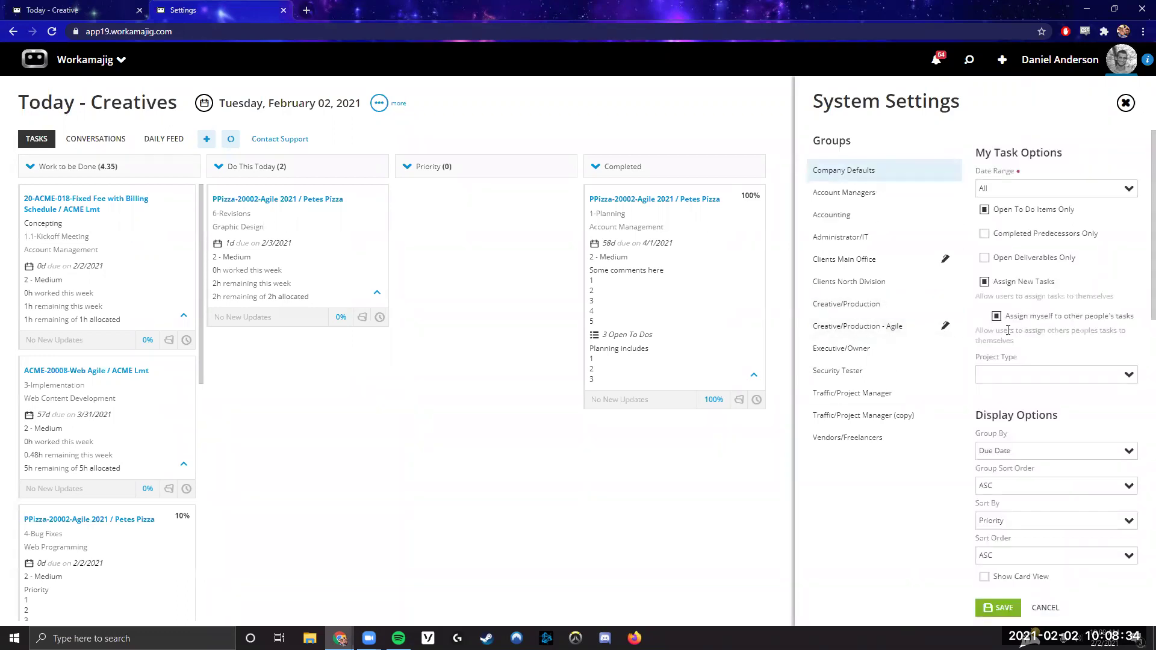
Enable Show Card View in the Company Defaults, save with Reset Display Options, and close the system settings.
scroll(952, 434, down, 3)
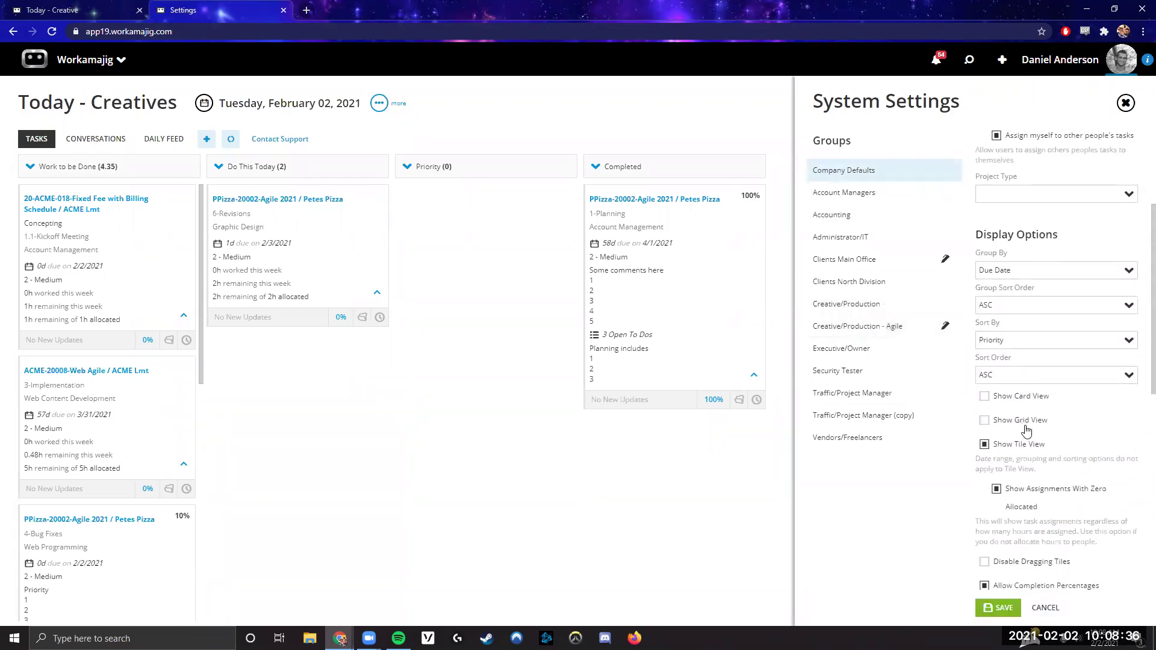
scroll(1018, 457, up, 4)
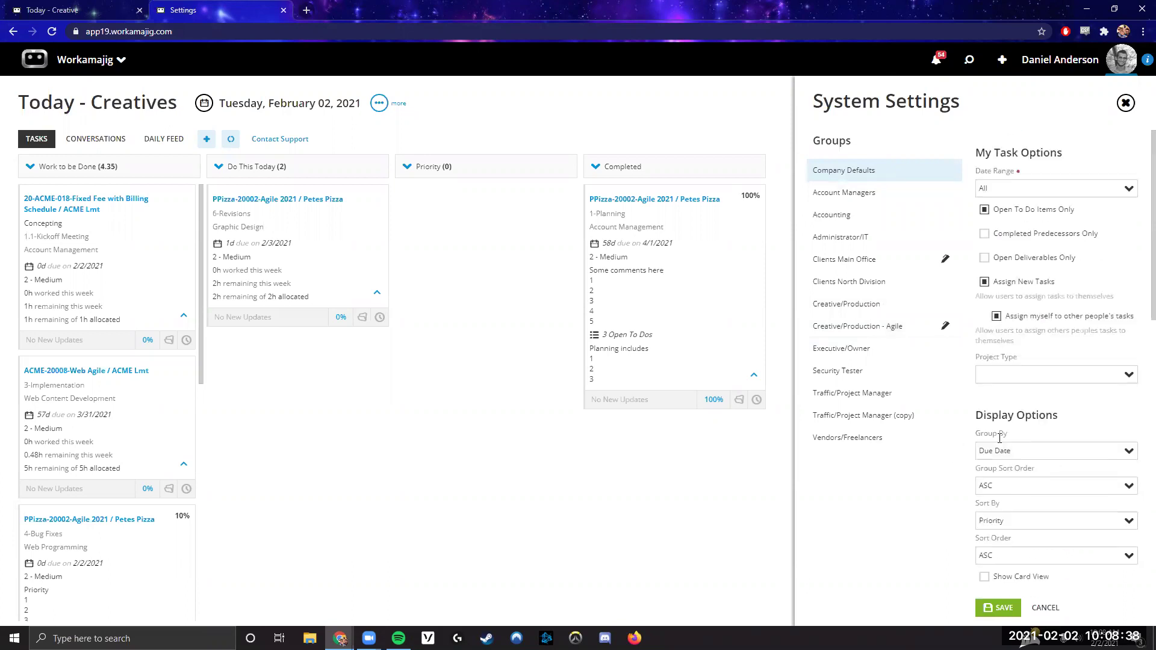
scroll(1001, 446, down, 3)
click(995, 608)
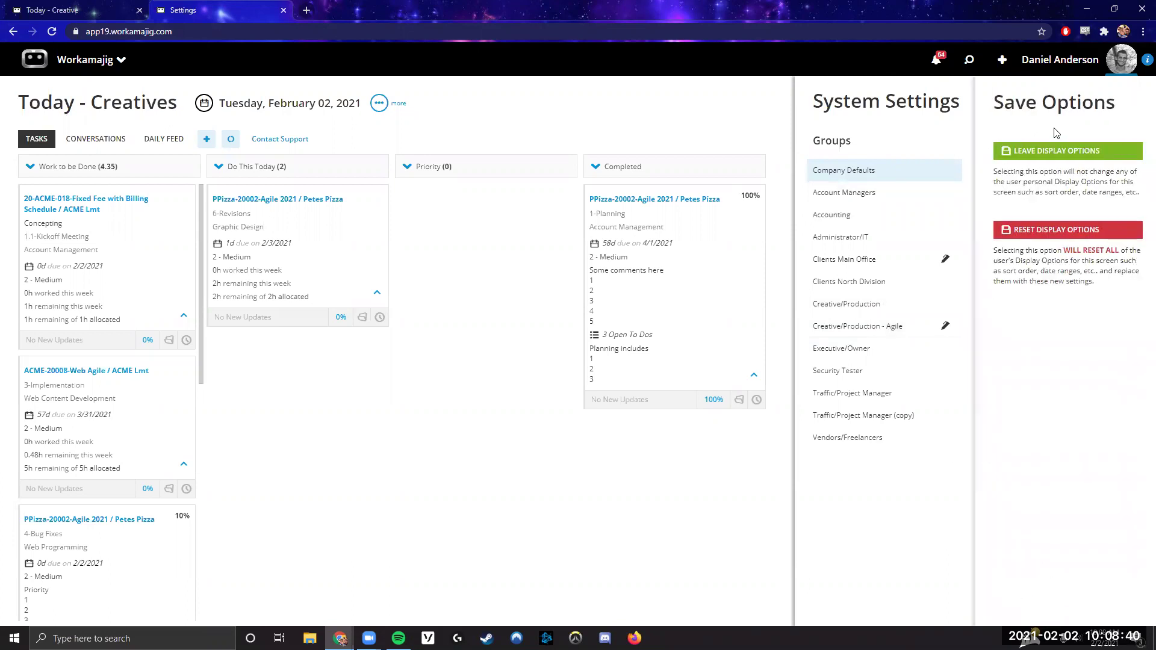
click(1024, 229)
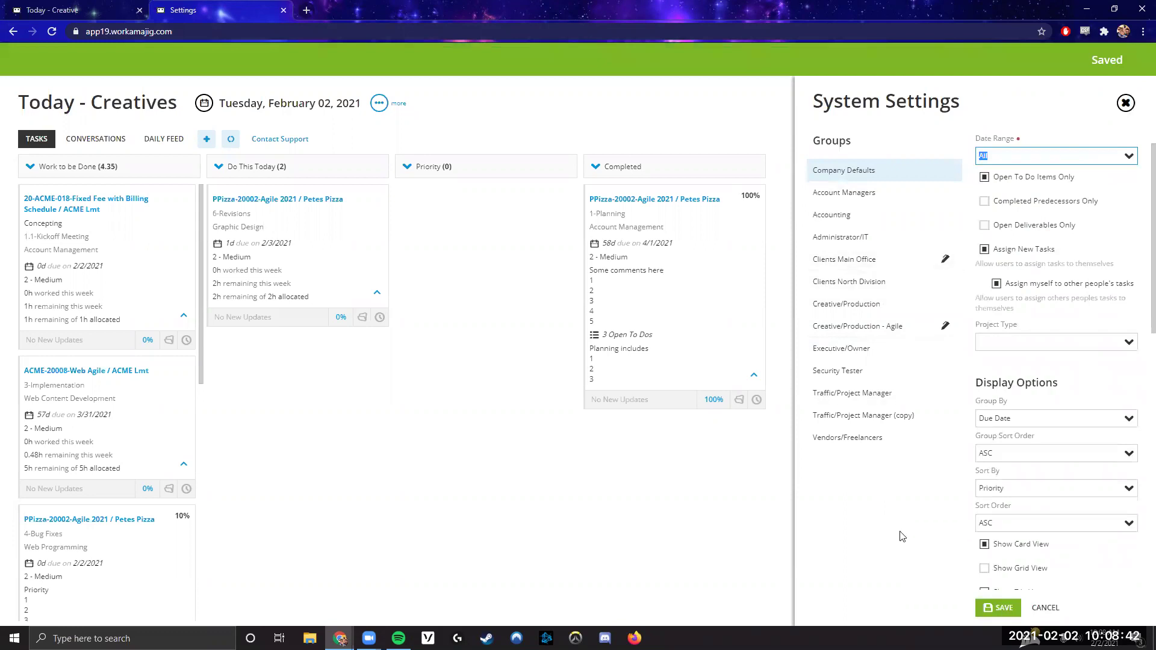
click(1125, 103)
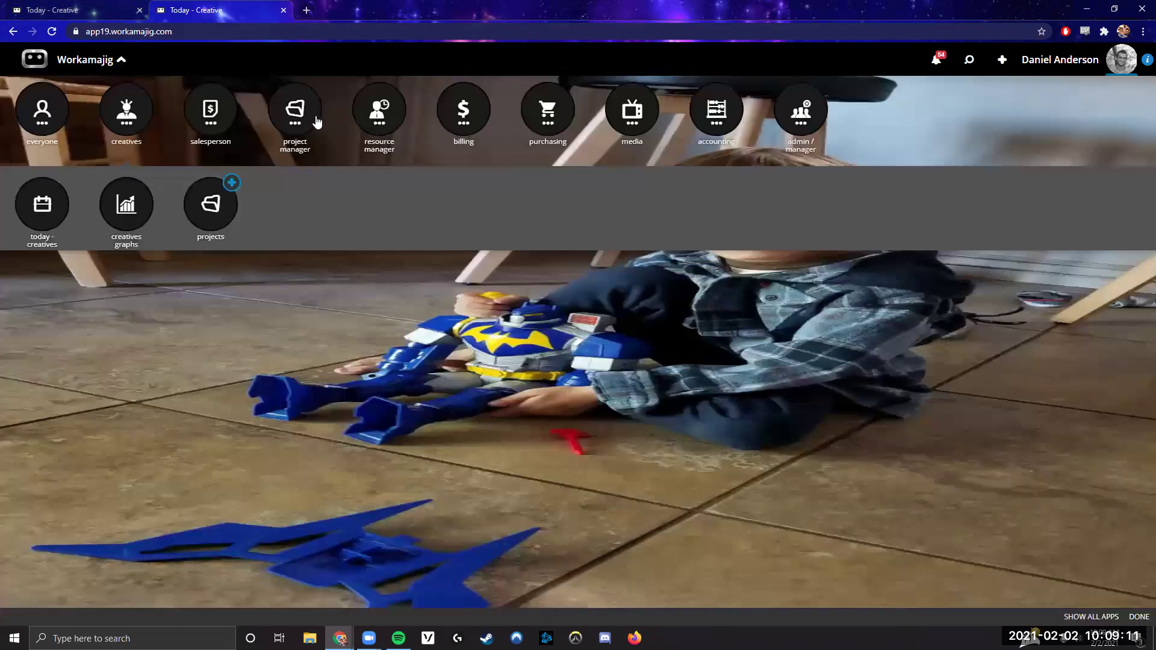
Open Assignment Management for the resource manager, load all staff, and view the meetings of the logged-in staff member.
mouse_move(379, 128)
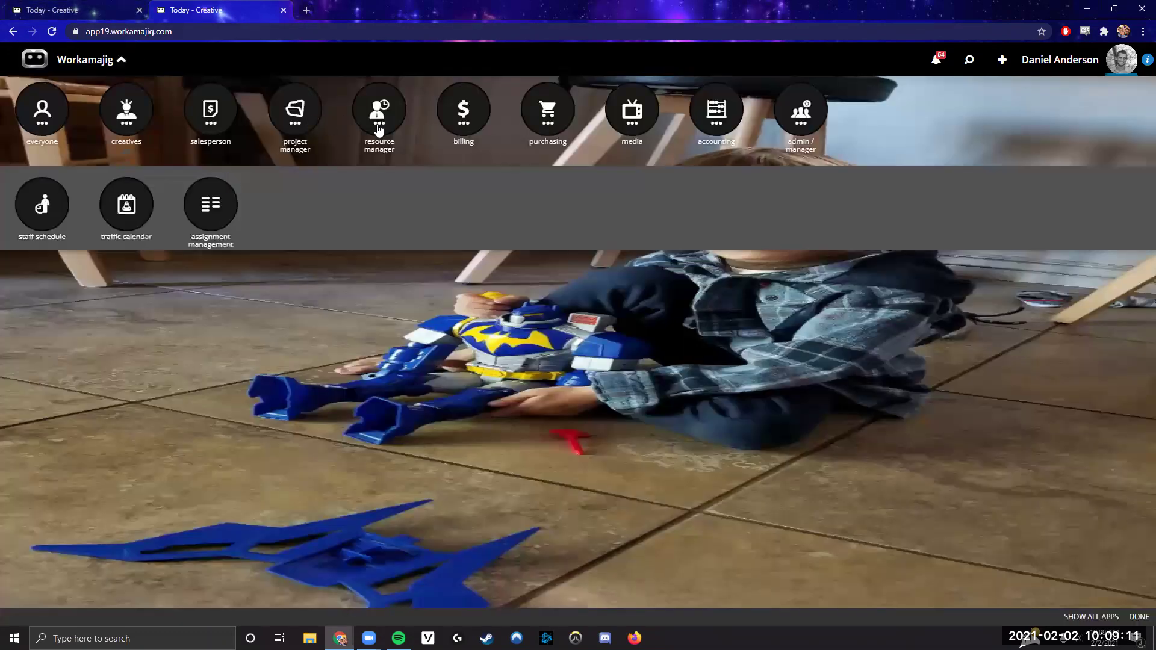
click(212, 210)
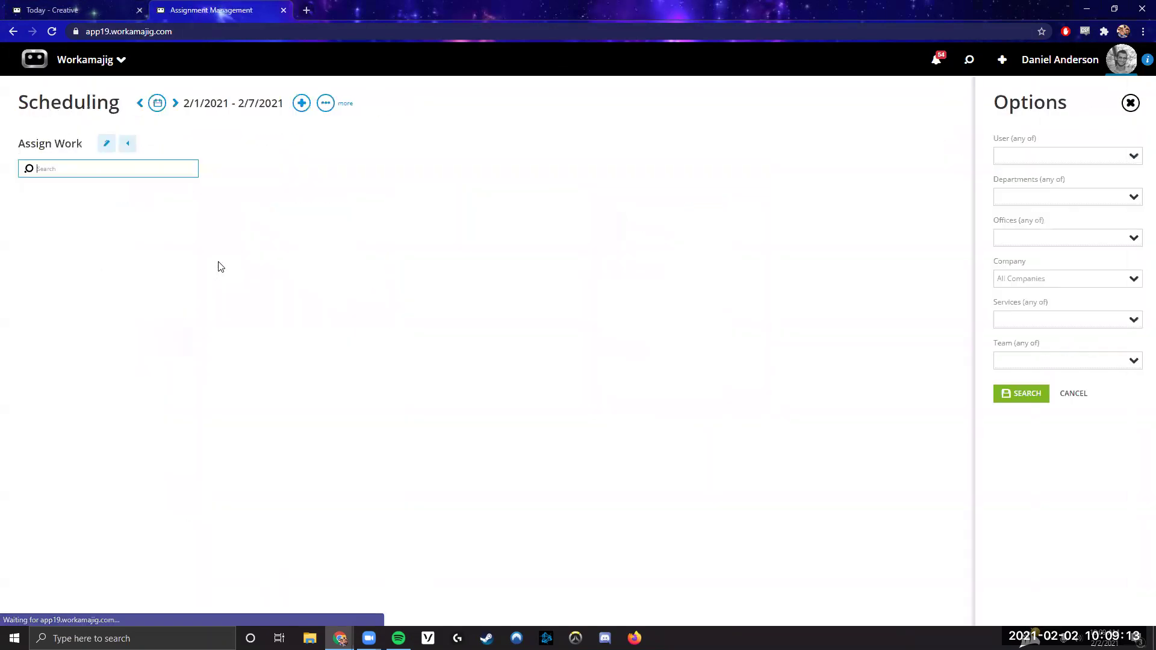
click(939, 369)
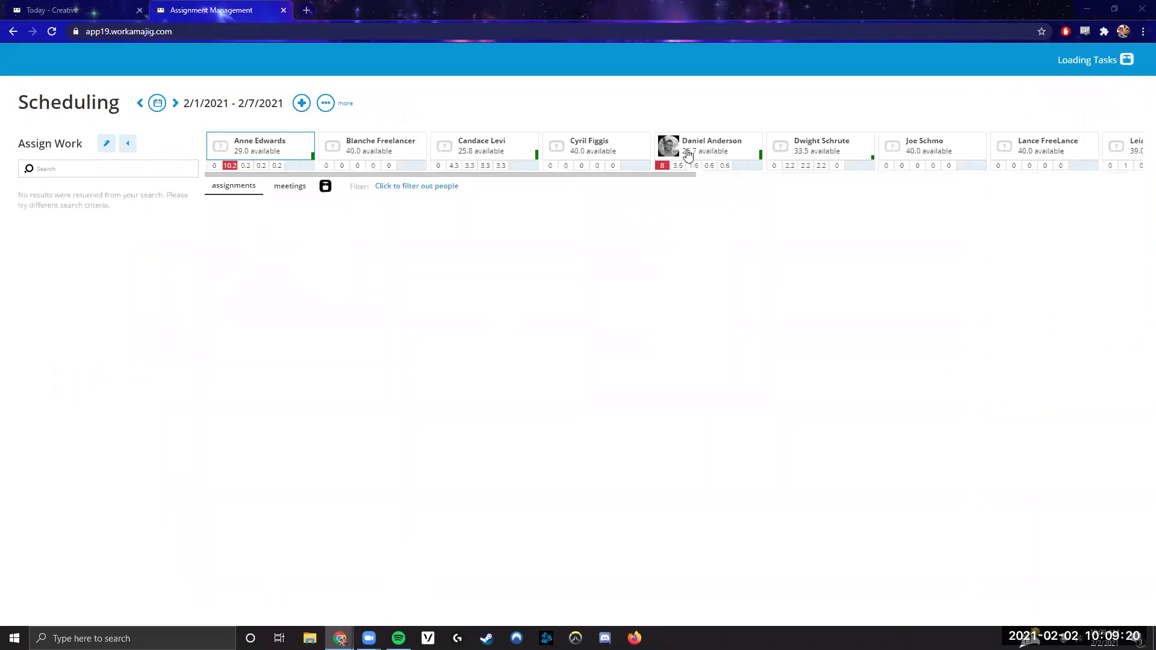
click(318, 185)
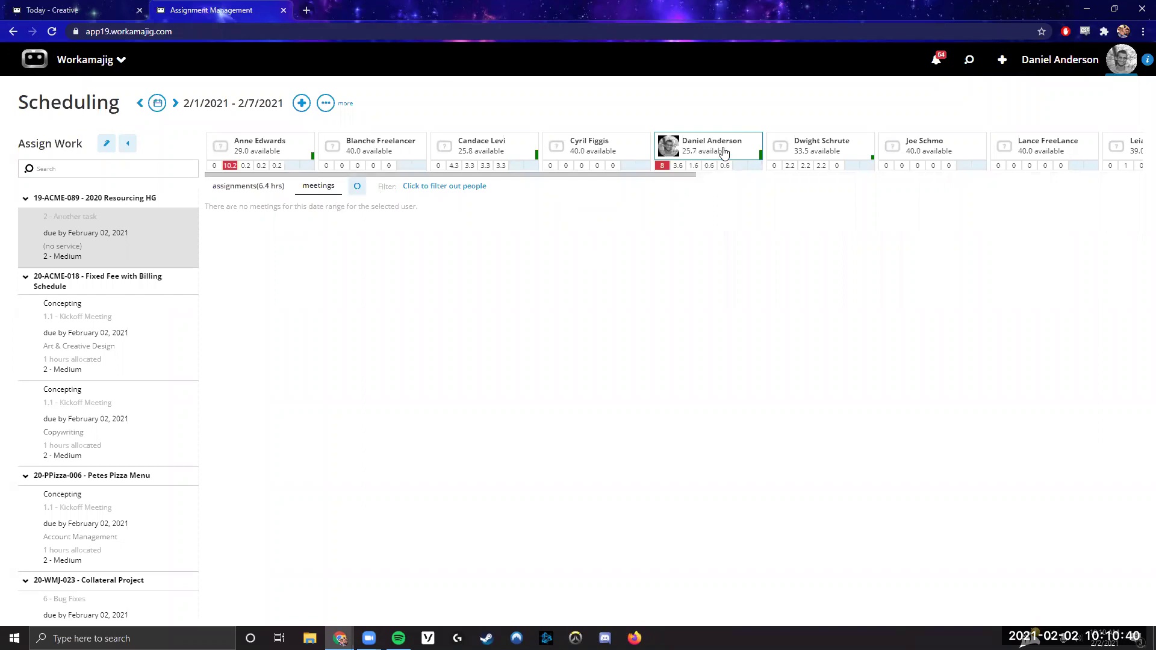
Reload the scheduling board, show the logged-in staff member's assignments, and open the 20-ACME-018 schedule from its Kickoff Meeting card.
click(60, 28)
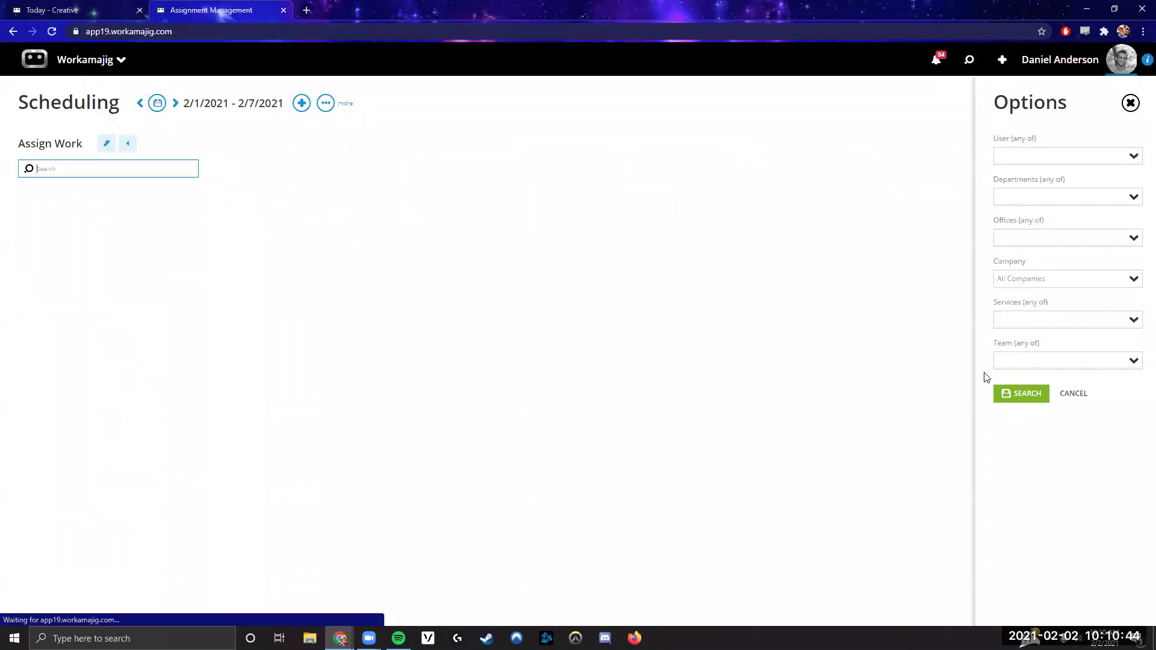
click(986, 378)
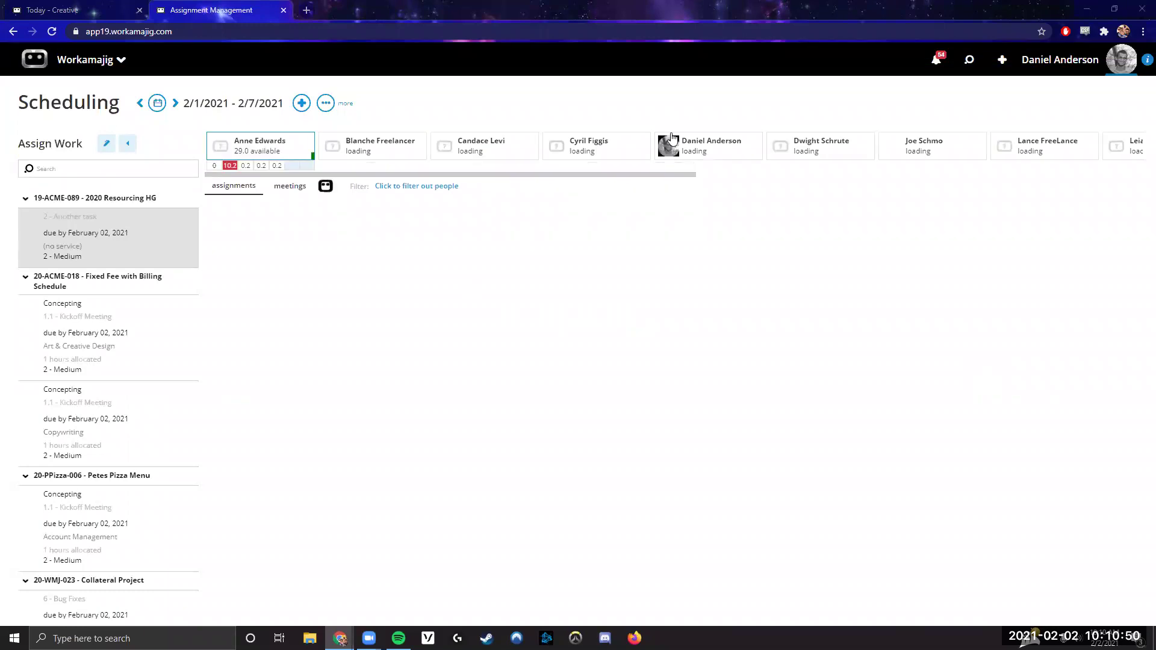
click(709, 158)
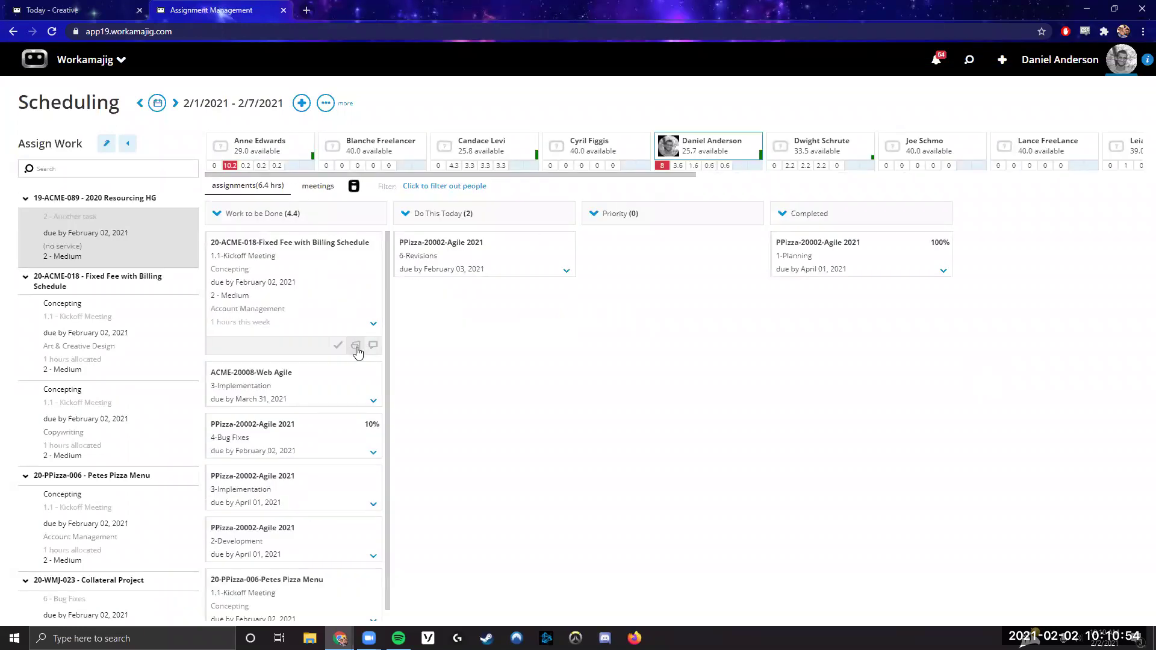
click(355, 345)
click(324, 398)
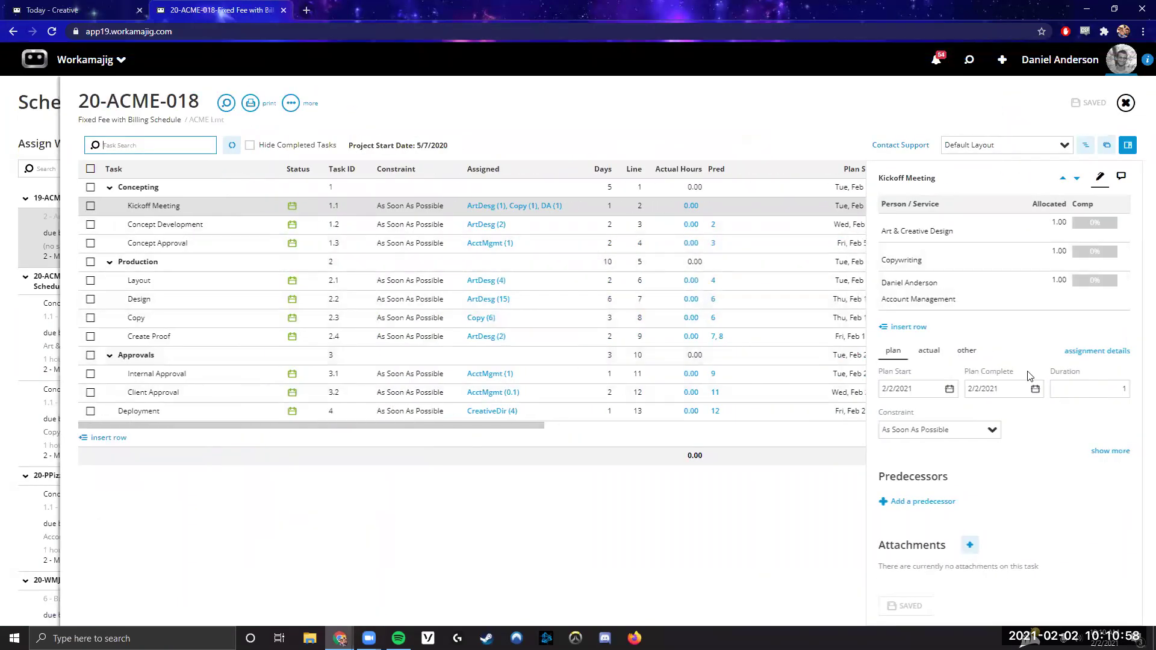
Try reassigning the Kickoff Meeting's Copywriting line to another staff member under Account Management, and close the schedule without saving.
click(176, 209)
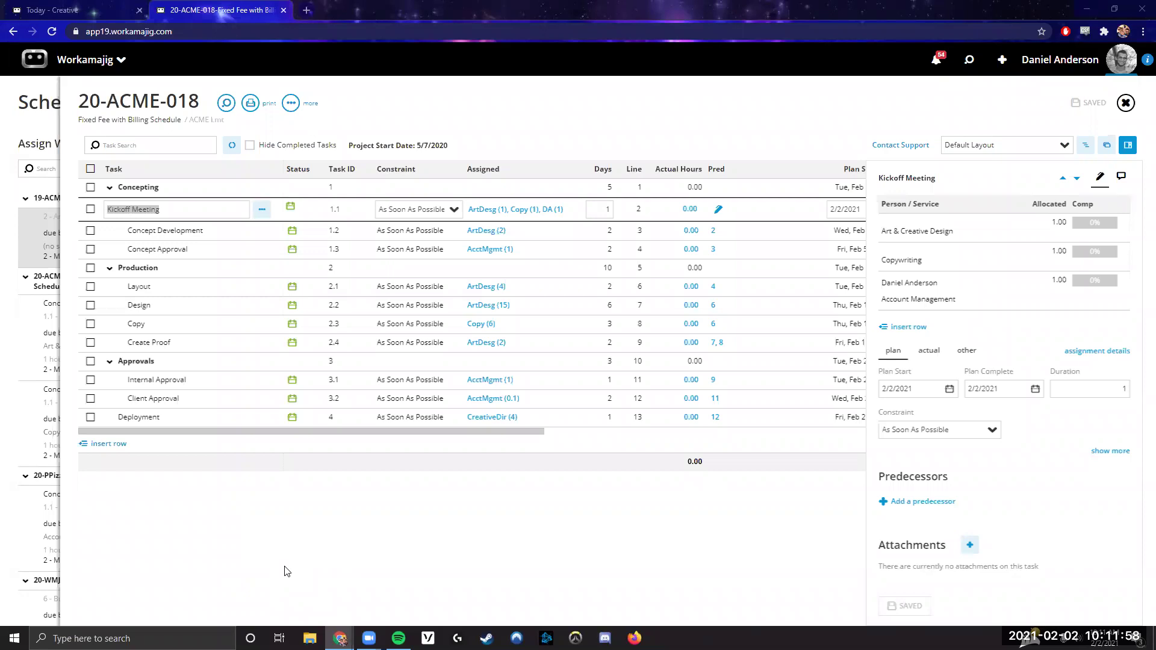
click(560, 137)
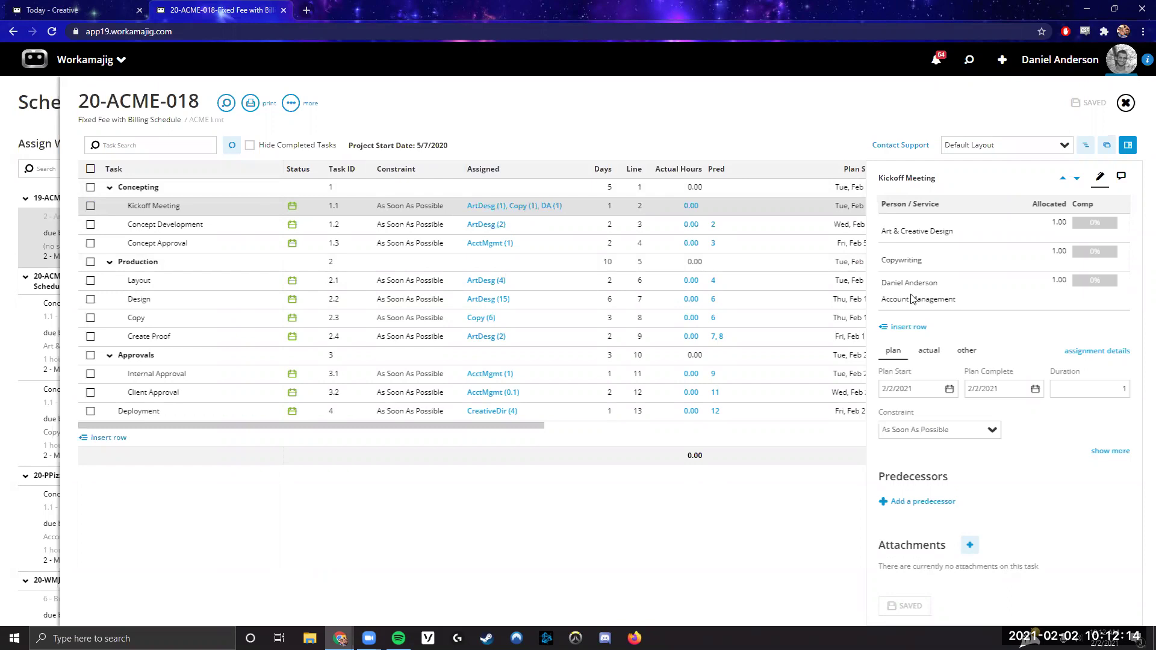
click(922, 268)
double_click(946, 274)
text(Account)
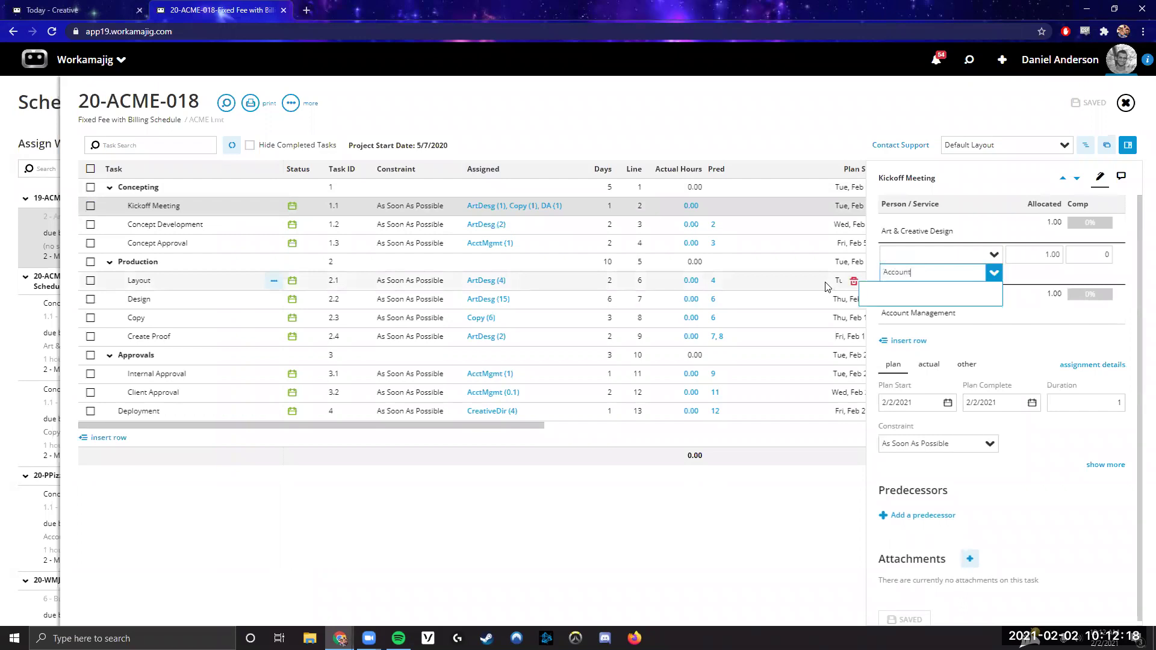
click(987, 291)
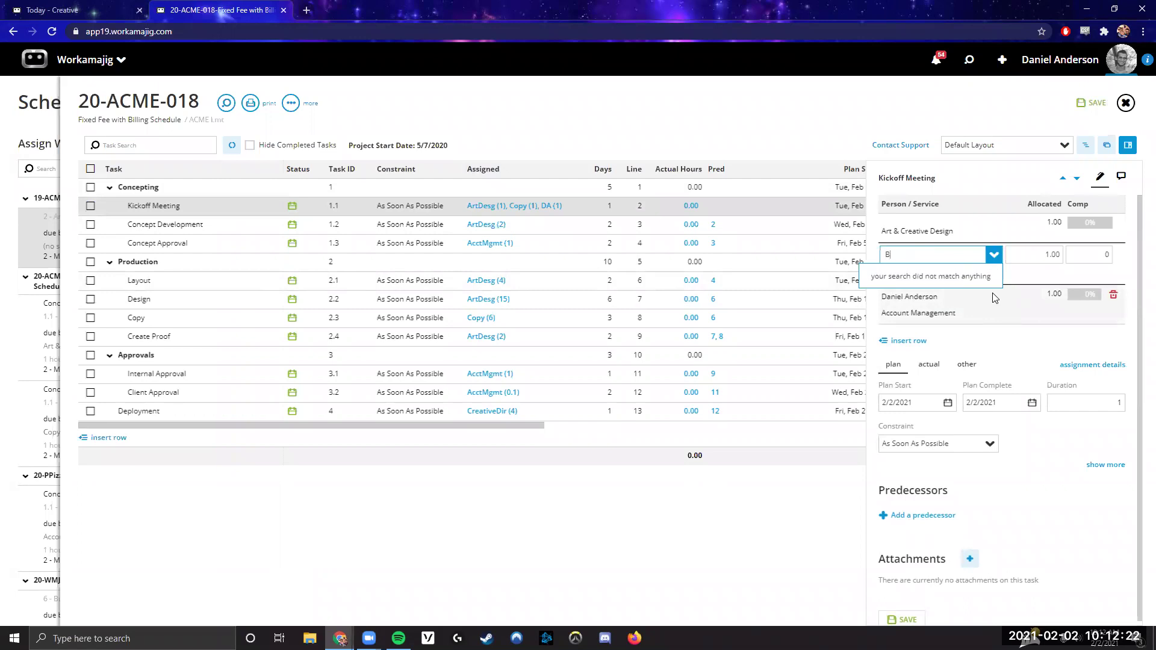
click(963, 256)
click(955, 276)
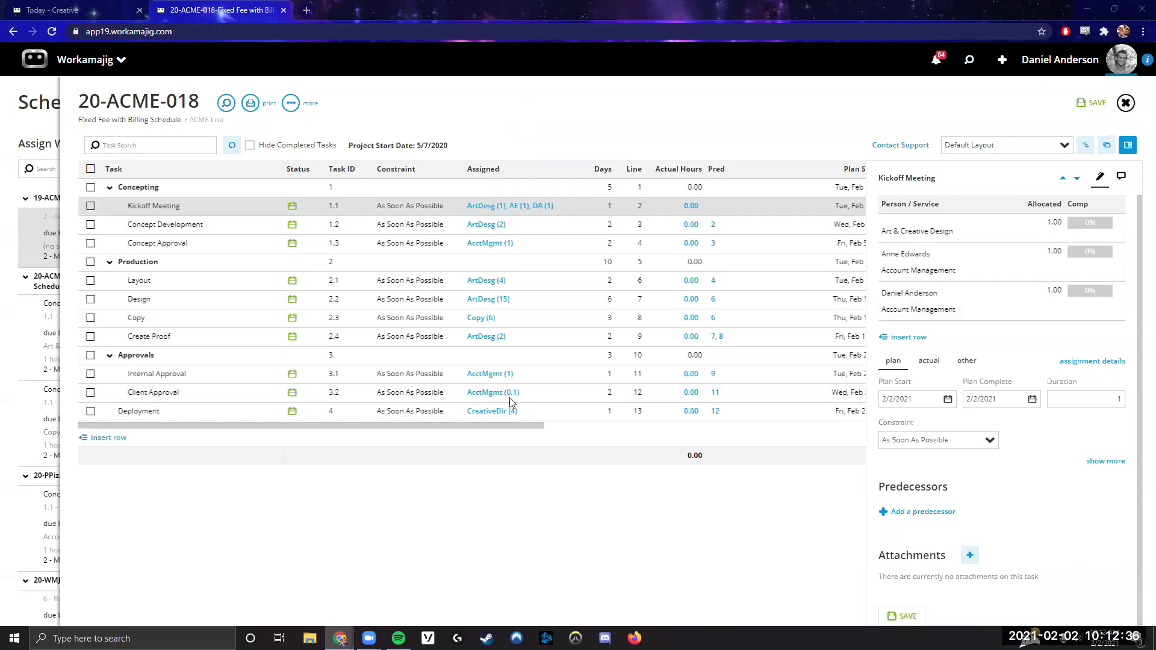
click(12, 150)
click(1069, 54)
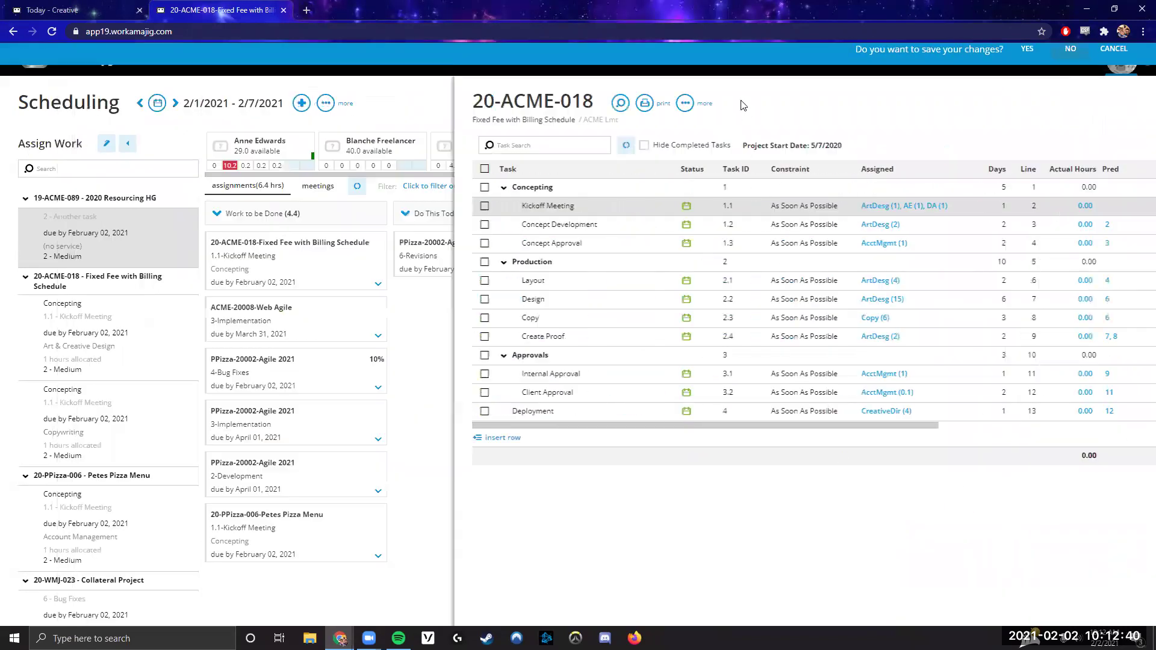
Go to the admin System Setup and open Project Templates in the Global Lists.
click(87, 60)
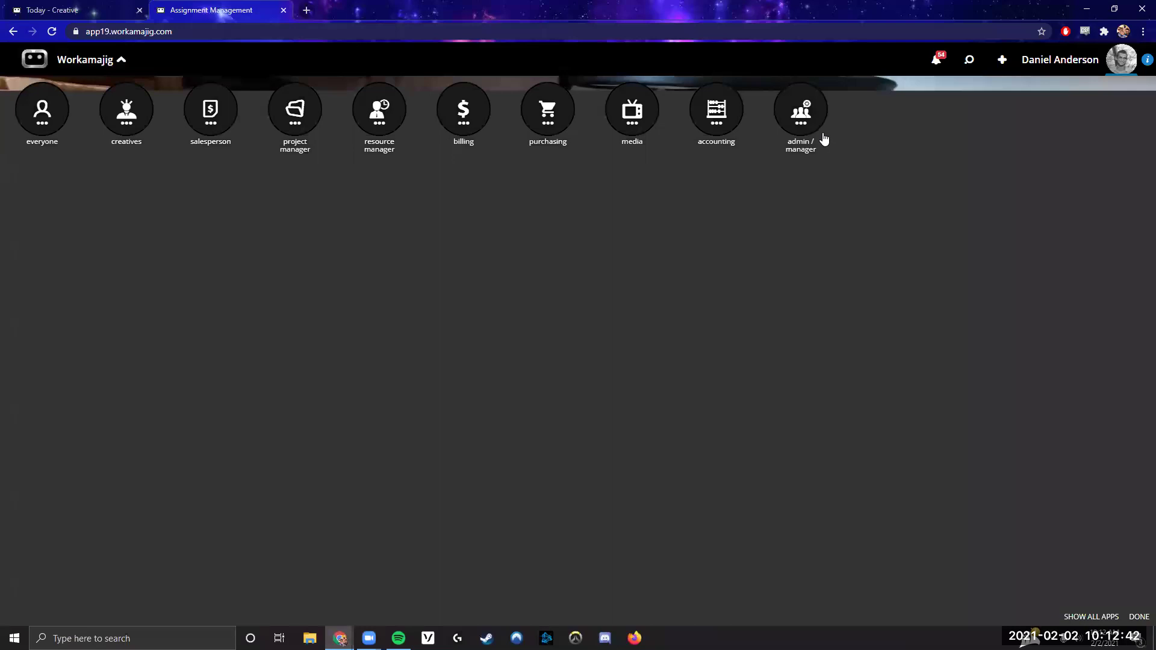
click(807, 161)
click(457, 229)
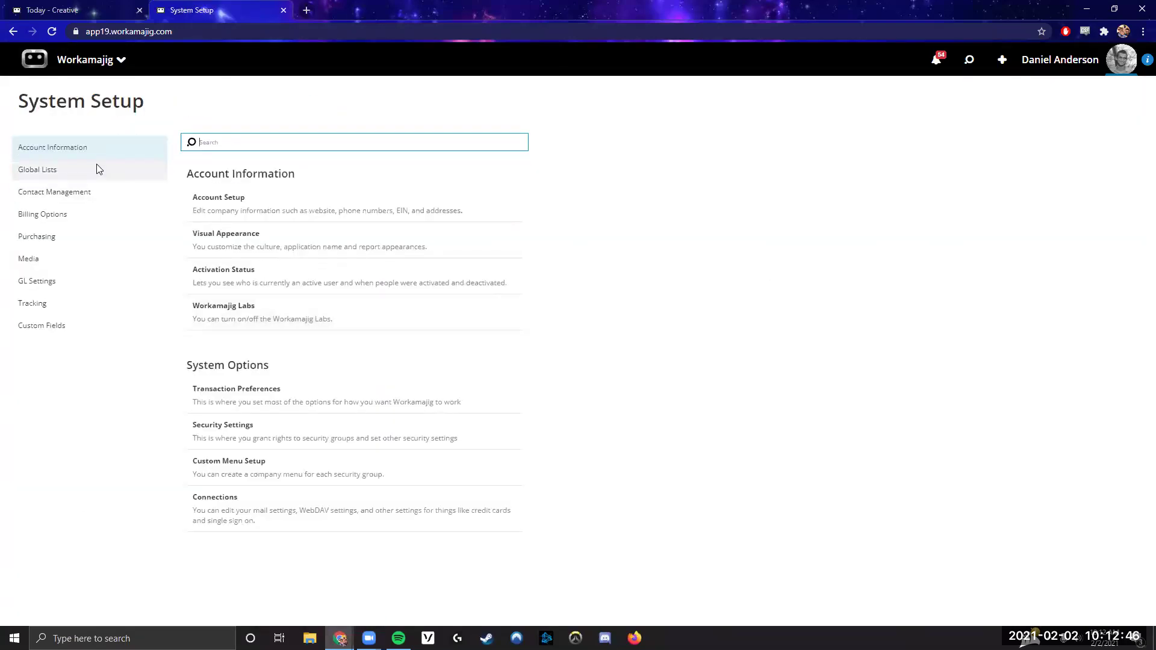
click(97, 167)
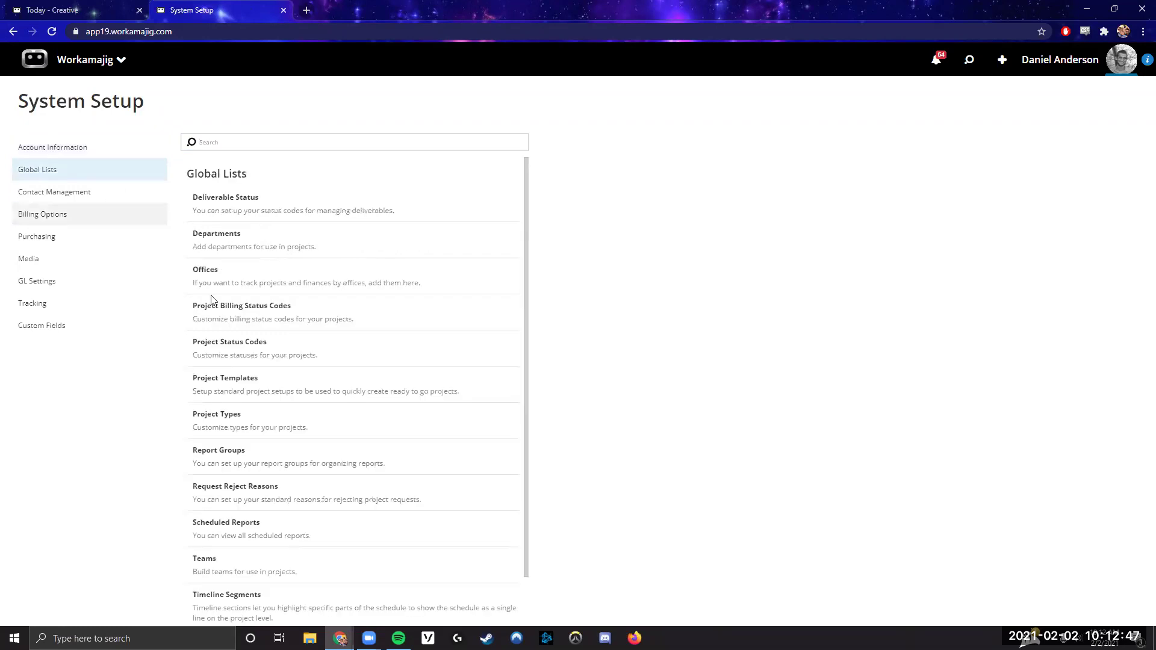
click(308, 388)
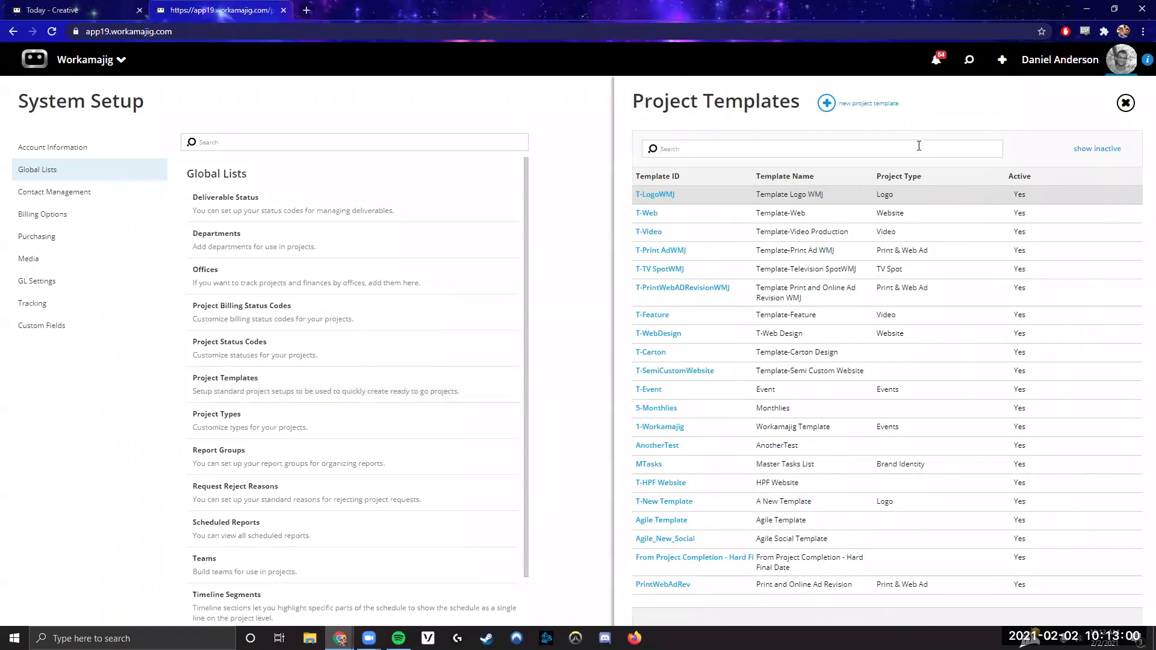
Open the Agile Template from the project templates and return to the list.
scroll(889, 253, down, 2)
scroll(890, 253, up, 2)
click(665, 523)
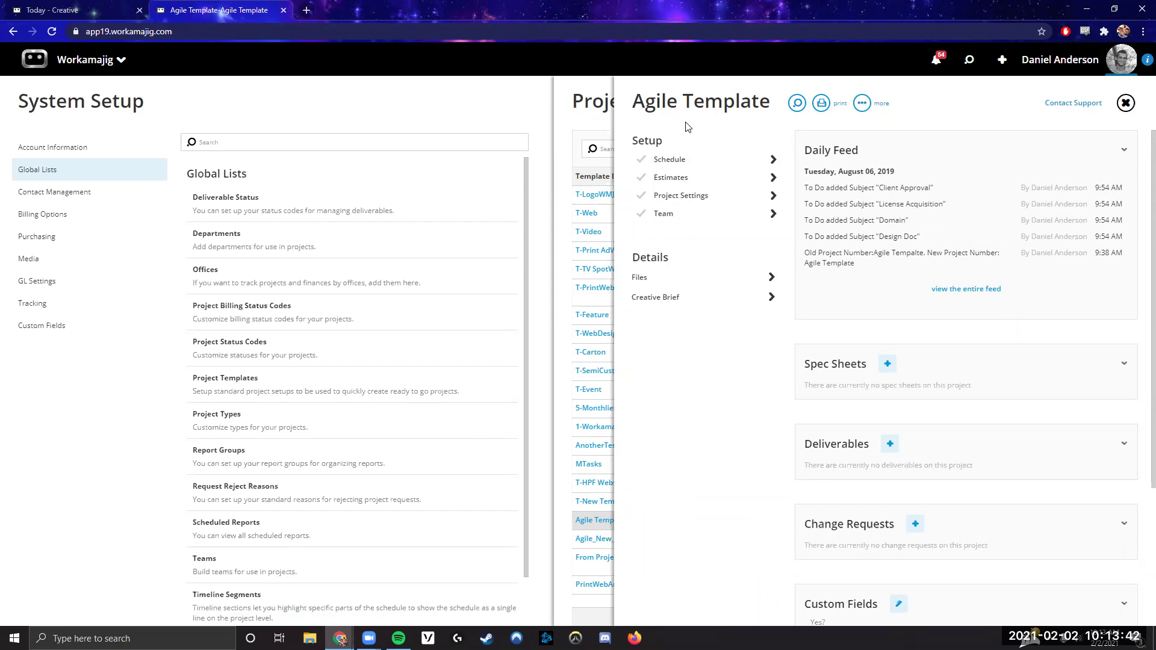
click(596, 119)
Open the Web project template, review the tasks in its schedule, and return to the template list.
scroll(727, 538, down, 4)
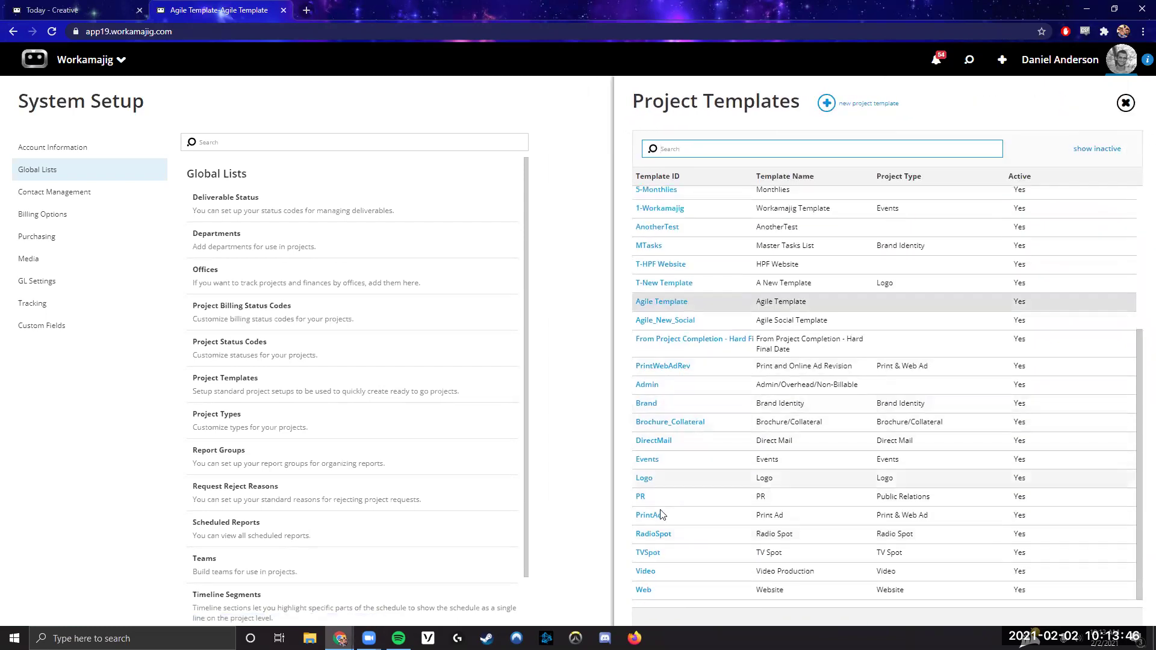
click(644, 590)
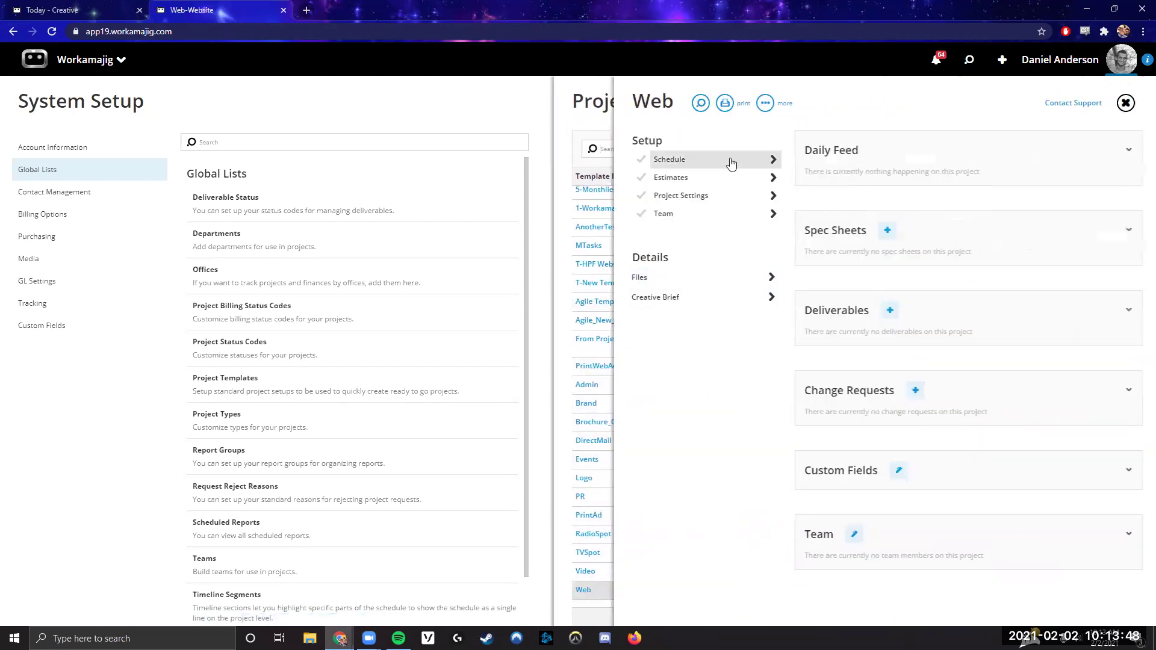
click(735, 159)
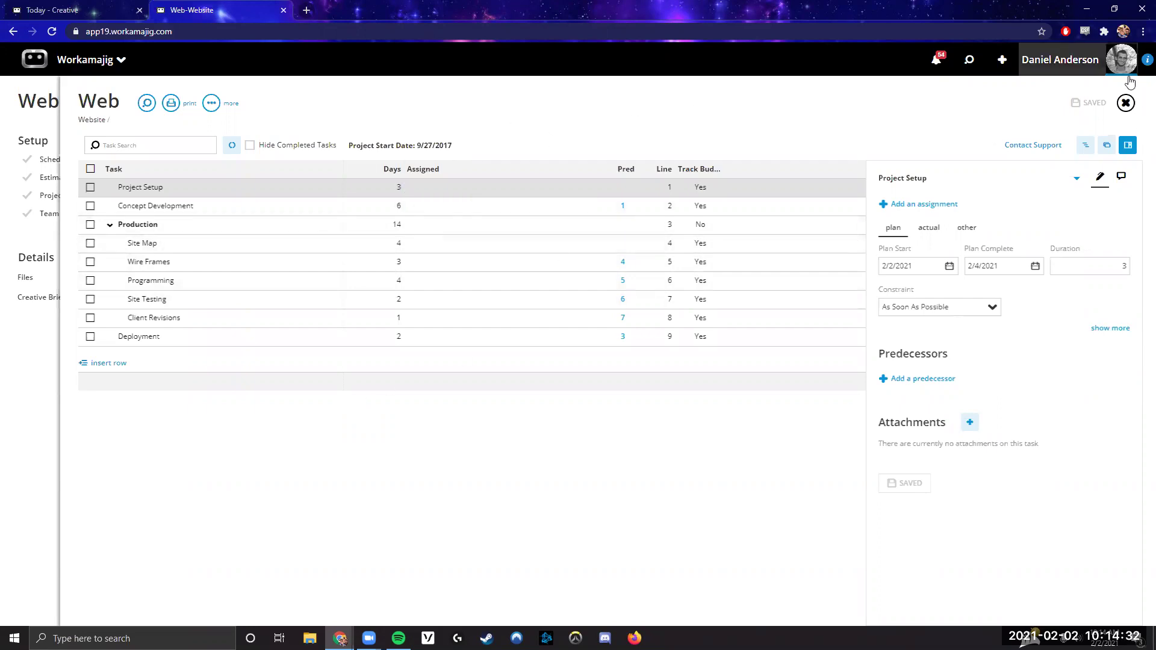
click(1125, 103)
click(604, 107)
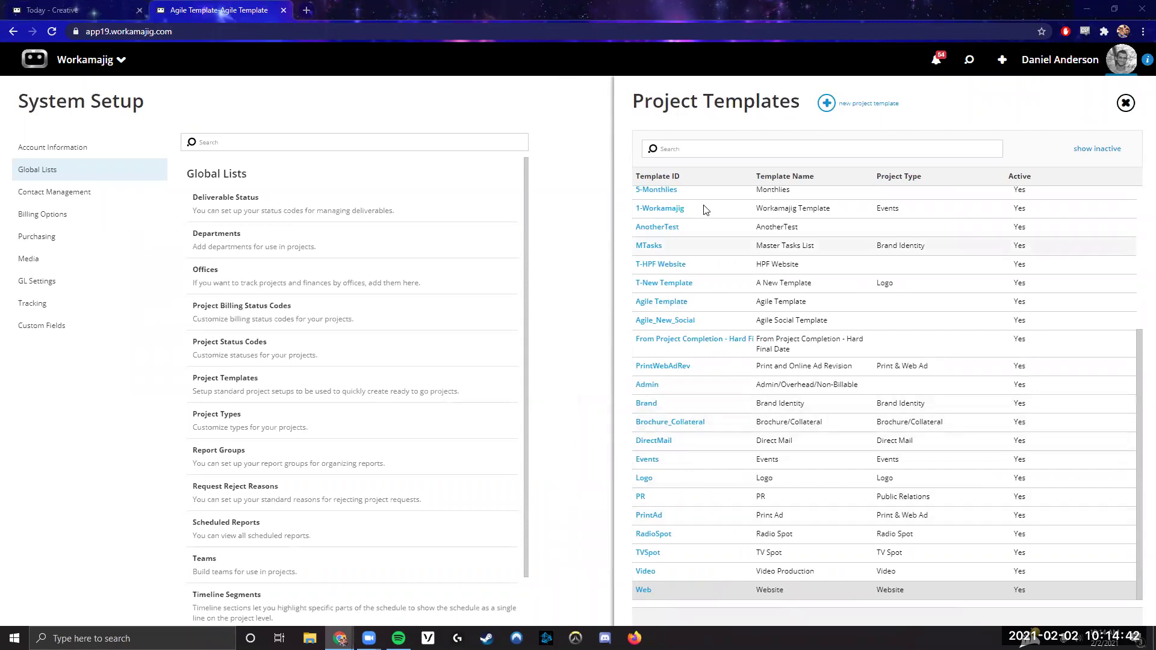
Filter the project templates by "agile" and open the schedule of the Agile Template.
scroll(717, 241, up, 4)
click(769, 149)
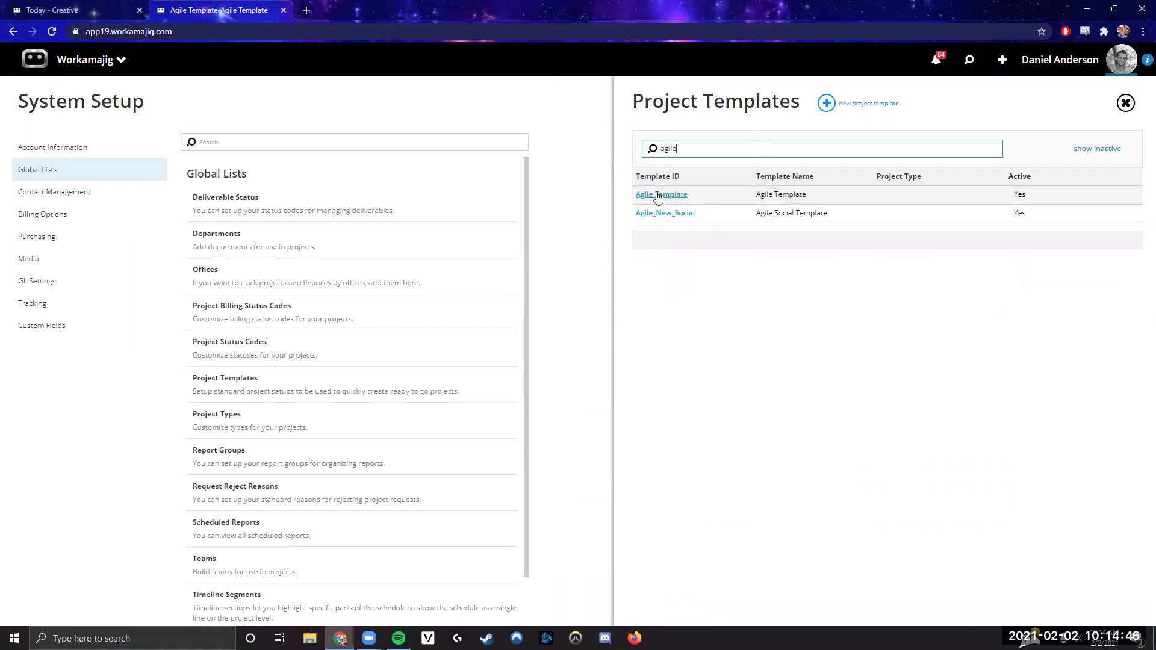
click(662, 194)
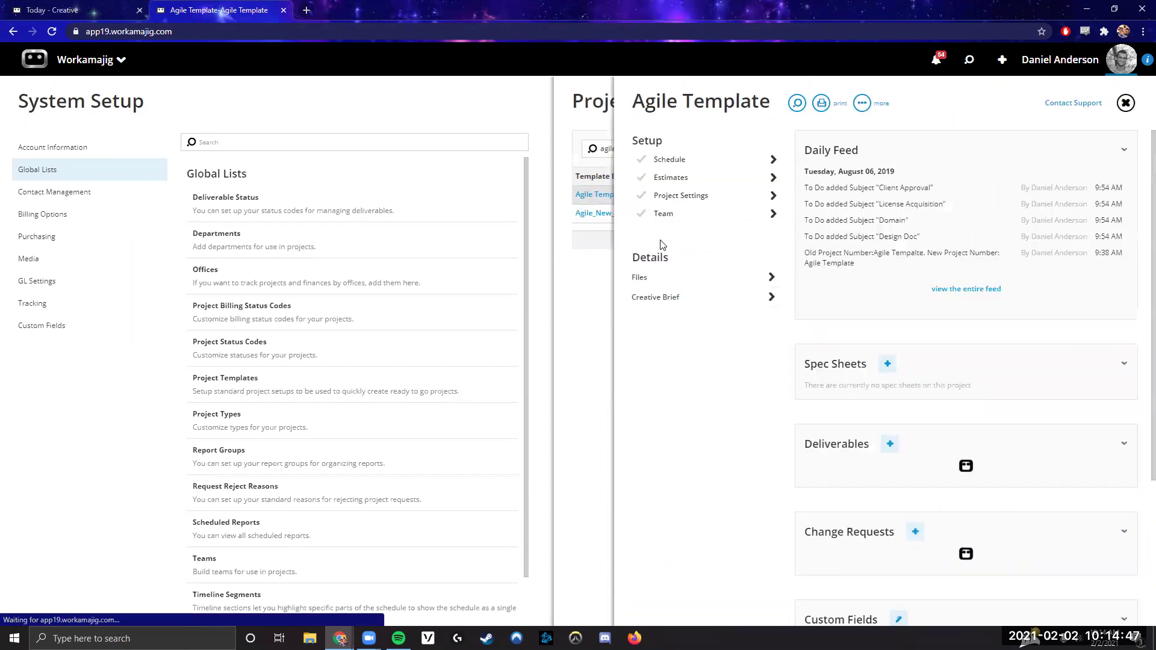
click(683, 162)
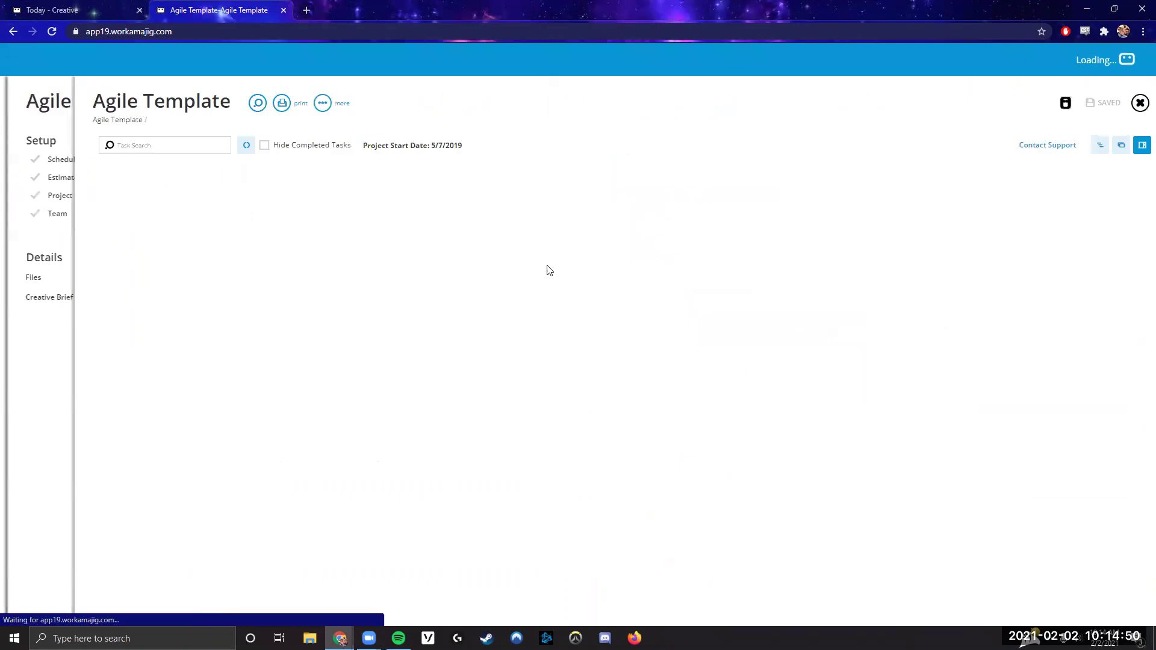
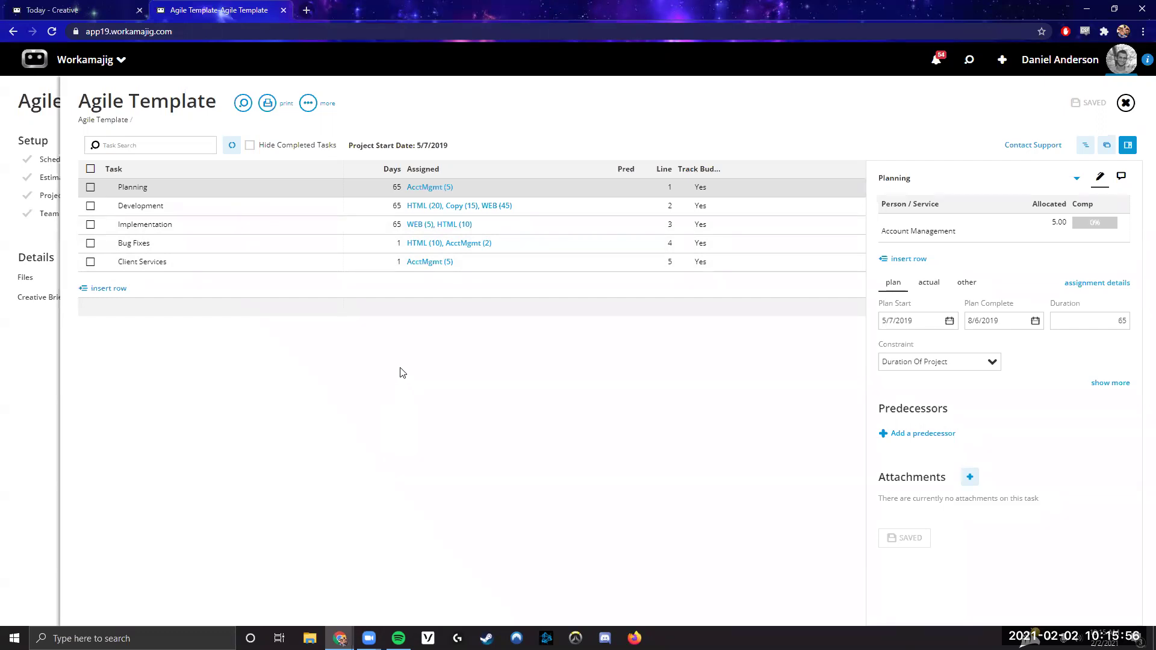
Examine the Development task's service assignments and its Duration Of Project constraint in the Agile Template schedule.
click(215, 209)
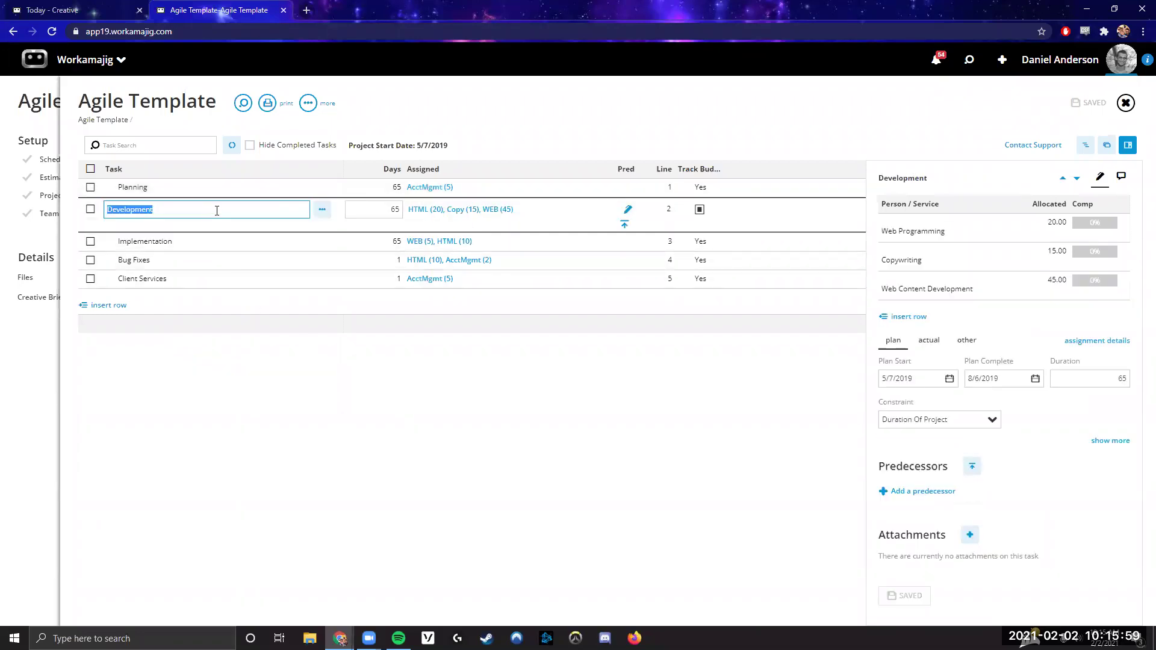
click(519, 410)
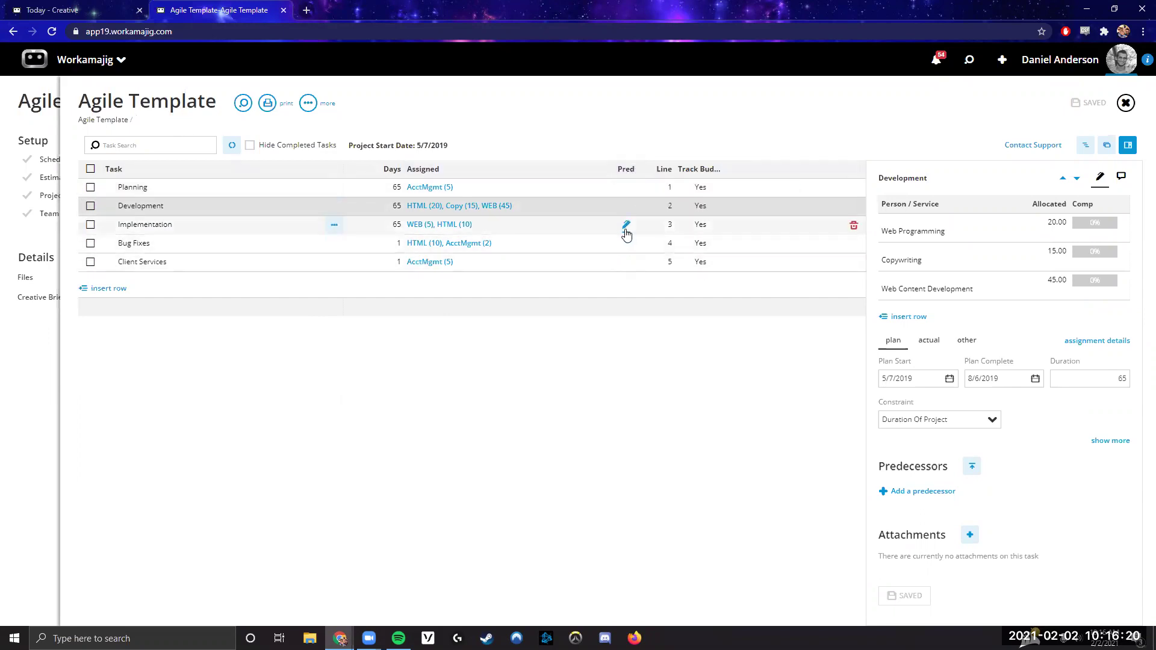
click(932, 419)
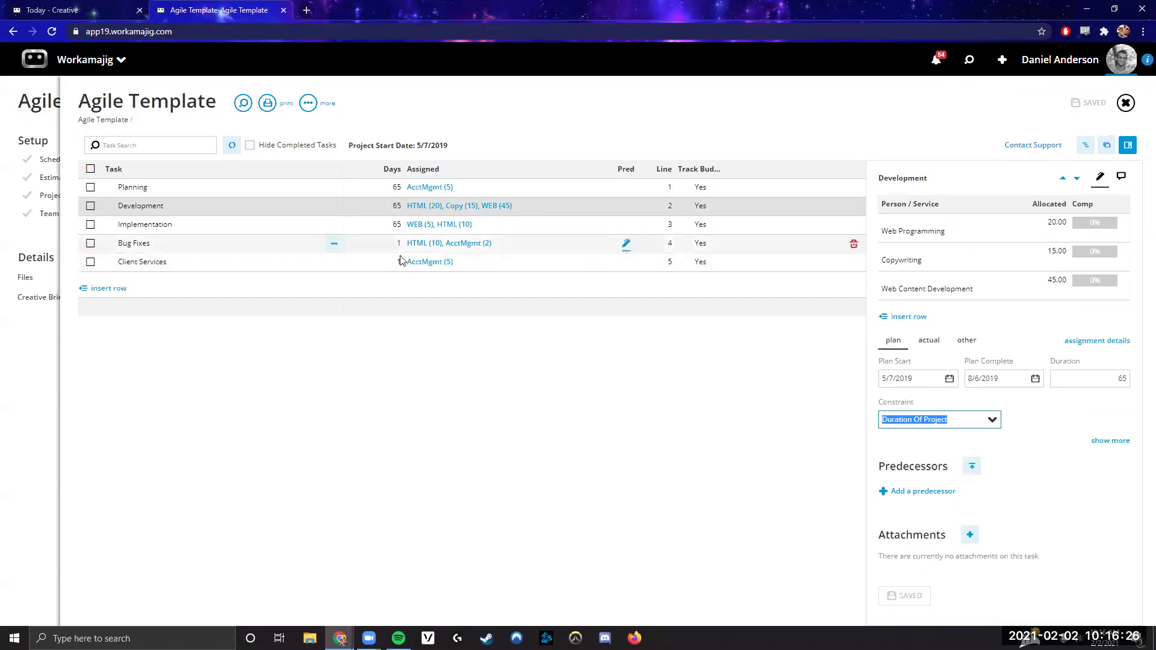
click(972, 419)
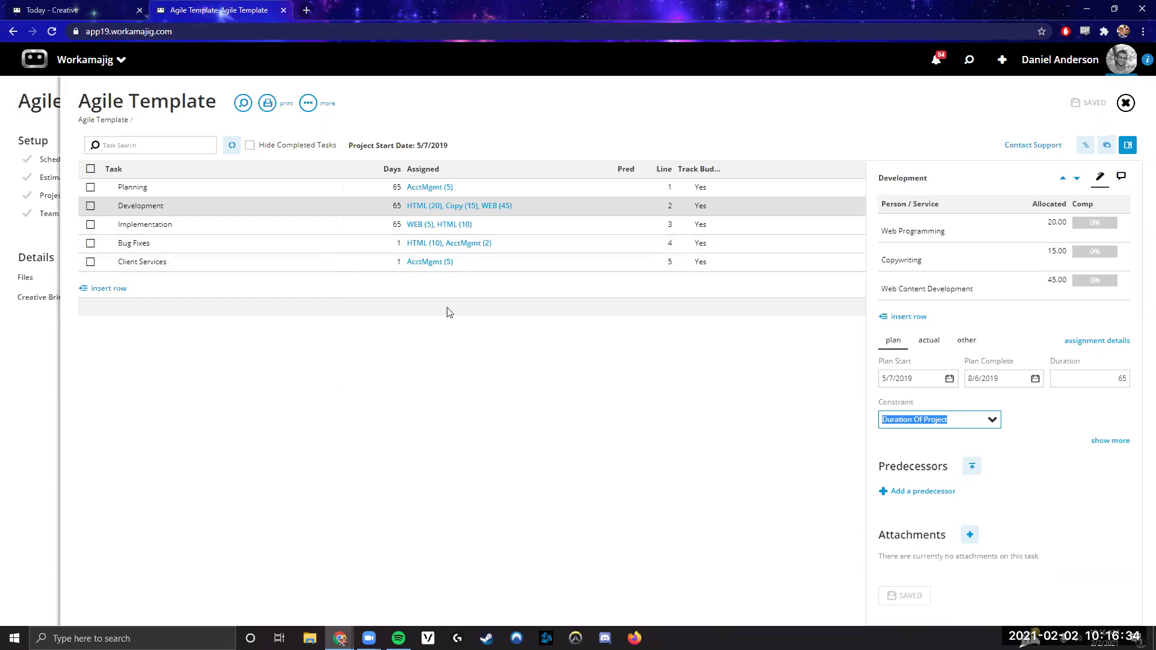
click(430, 350)
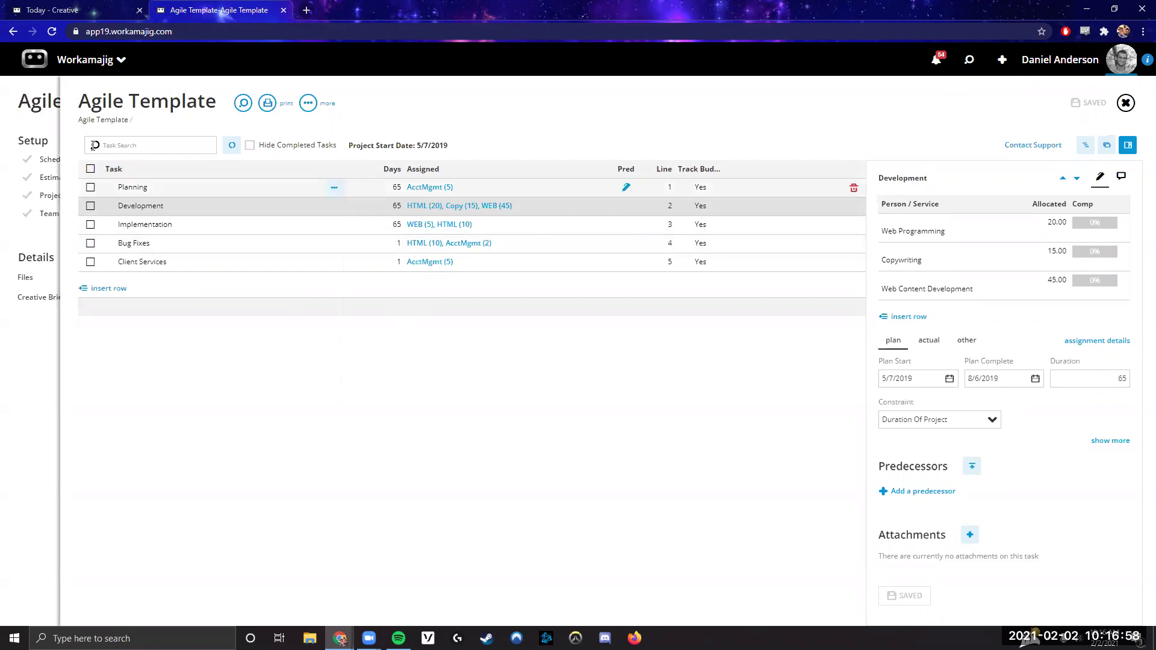
Open the system settings of the Today - Creatives view, review the task options under Company Defaults, and close them.
click(89, 12)
click(380, 103)
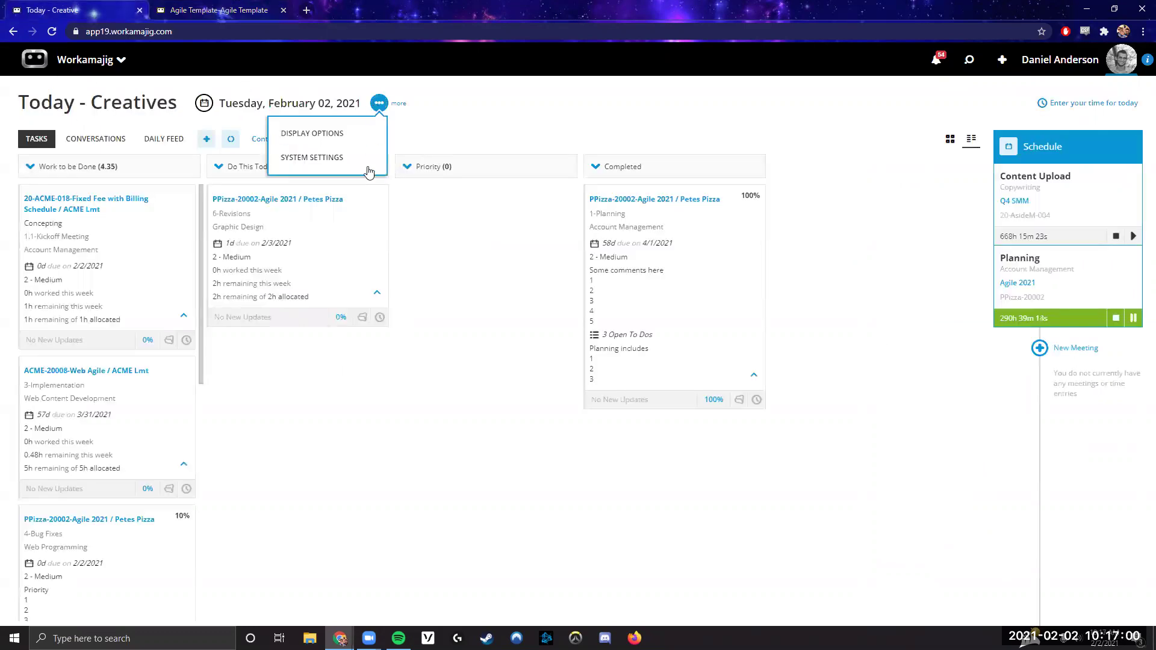
click(352, 166)
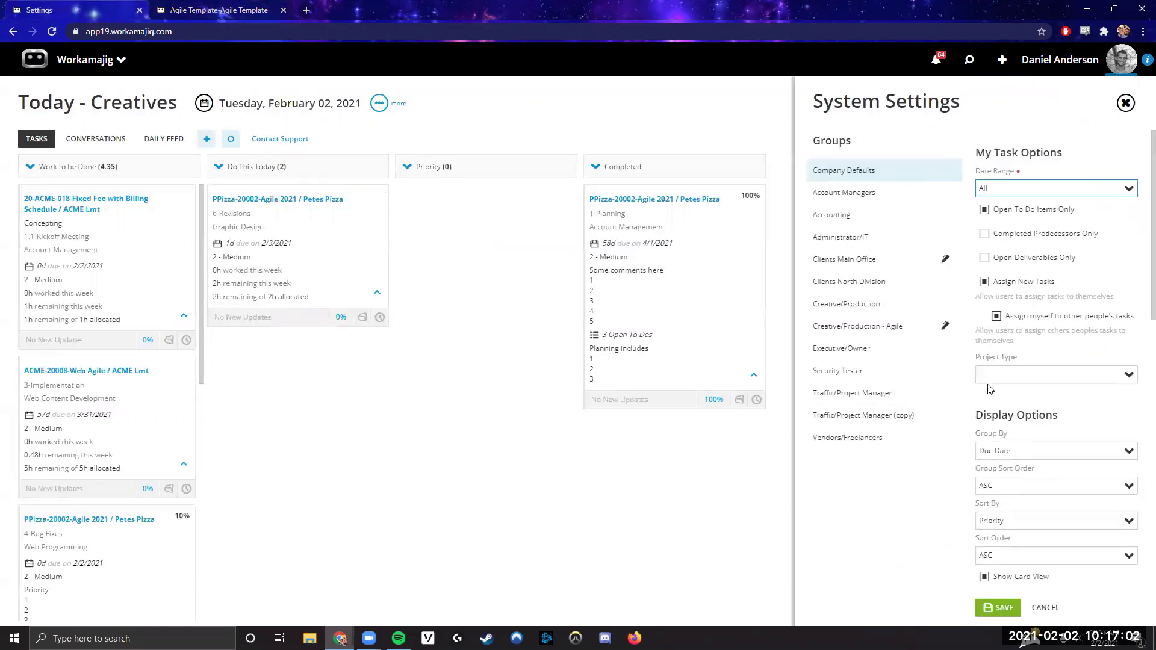
scroll(1029, 294, down, 3)
scroll(1023, 283, up, 3)
click(852, 393)
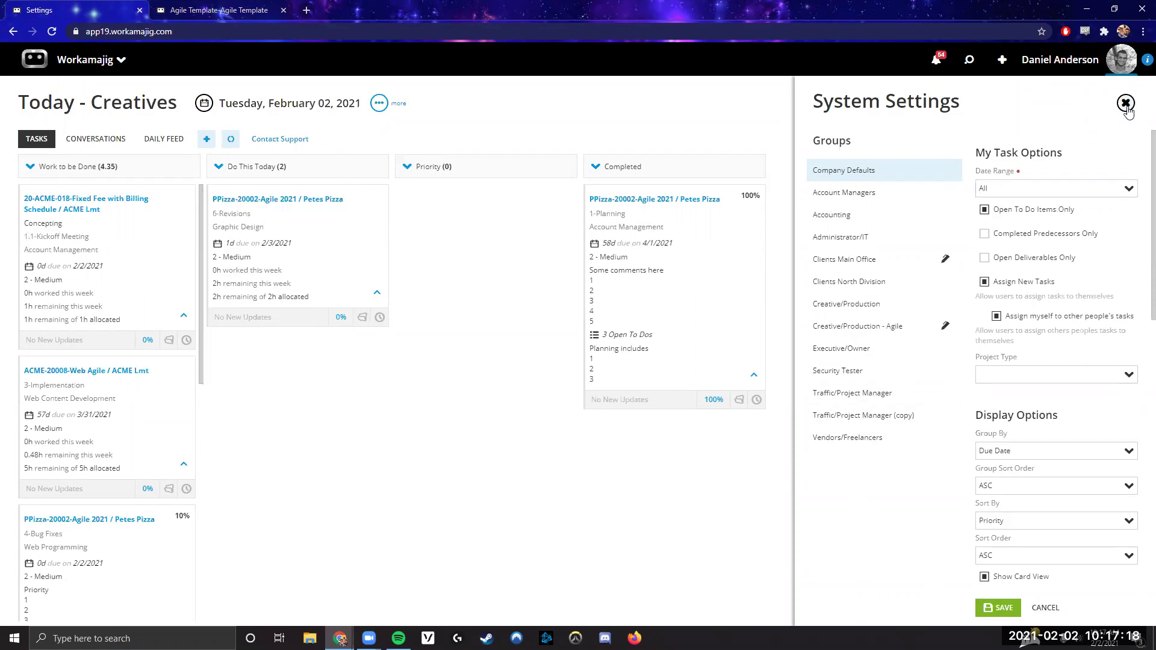
click(1126, 104)
Return to the Agile Template's schedule and close the template to get back to the project templates list.
click(219, 10)
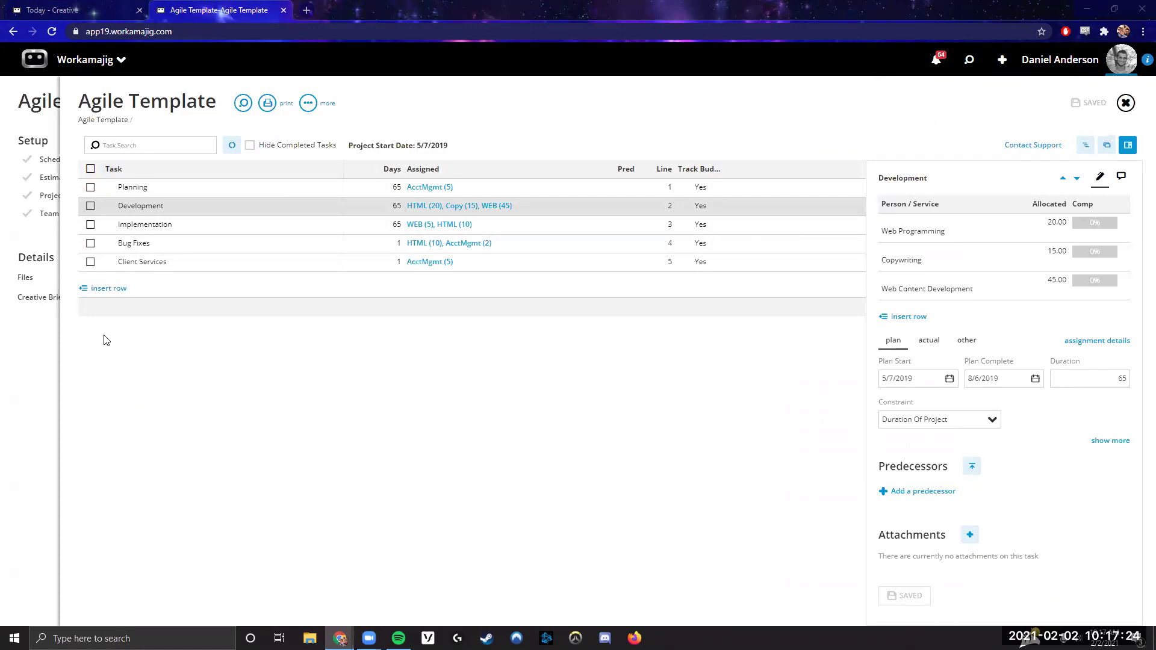
click(23, 331)
click(589, 322)
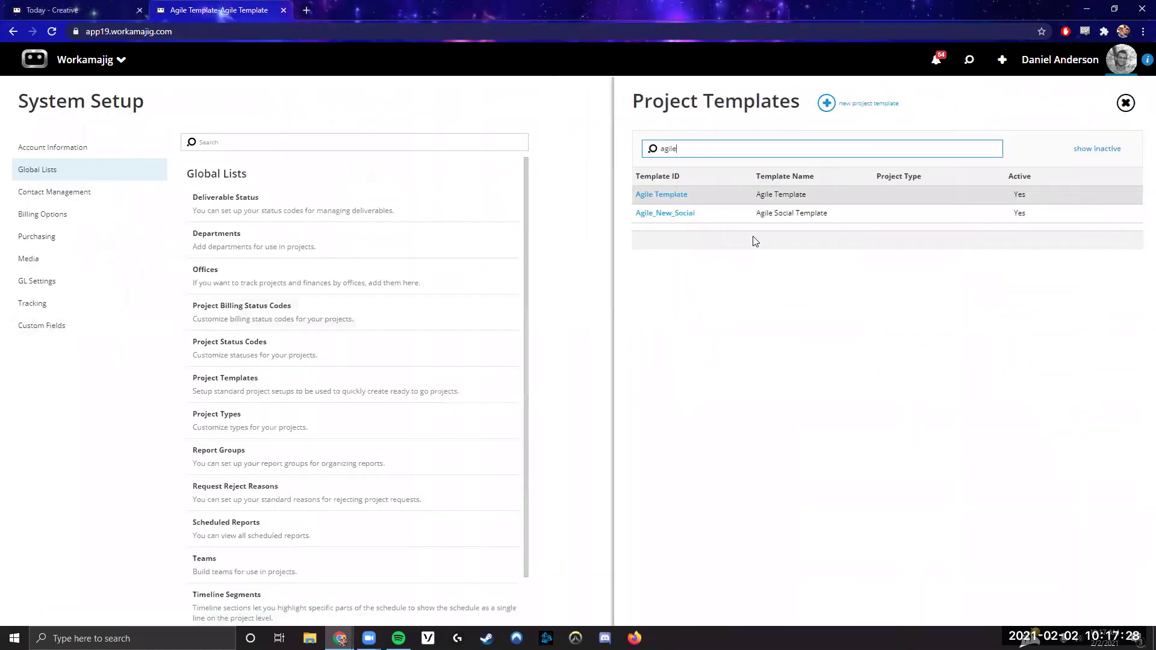
Open the Agile_New_Social template's schedule, review the tasks grouped under Month Here, and return to the template list.
click(668, 221)
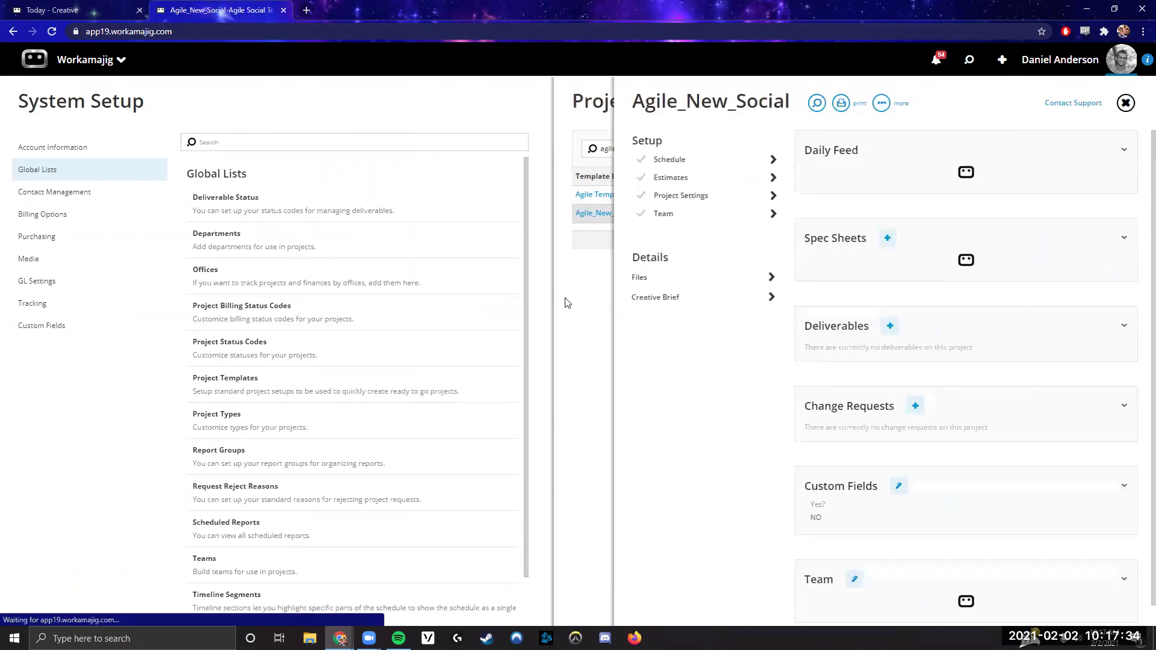
click(698, 163)
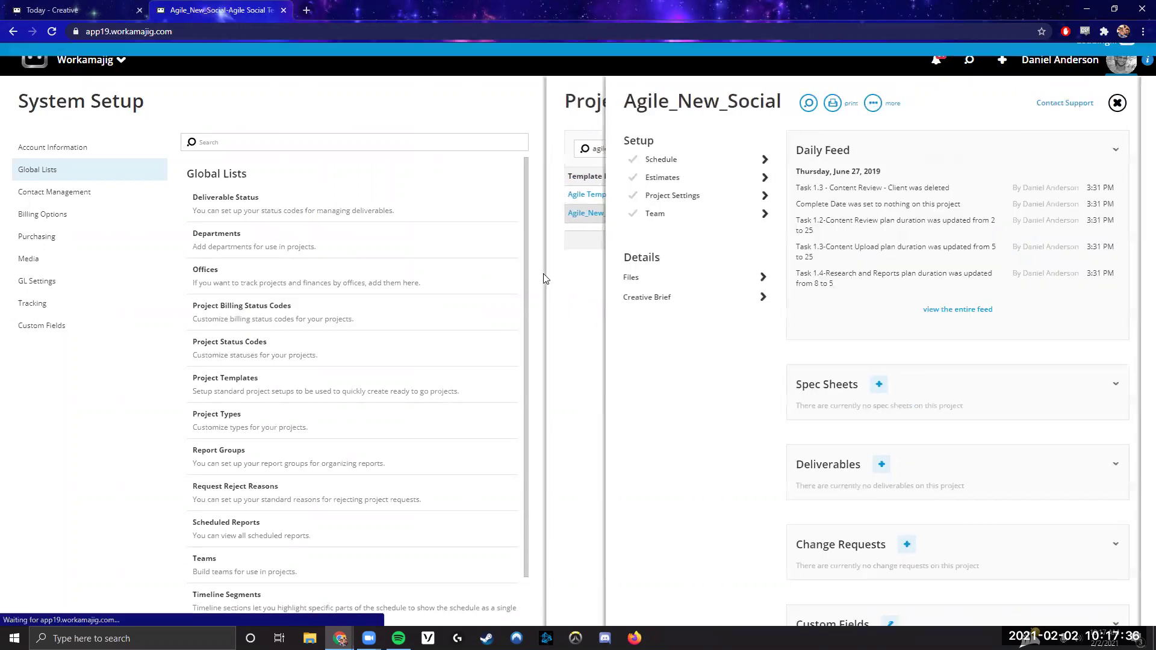
click(169, 192)
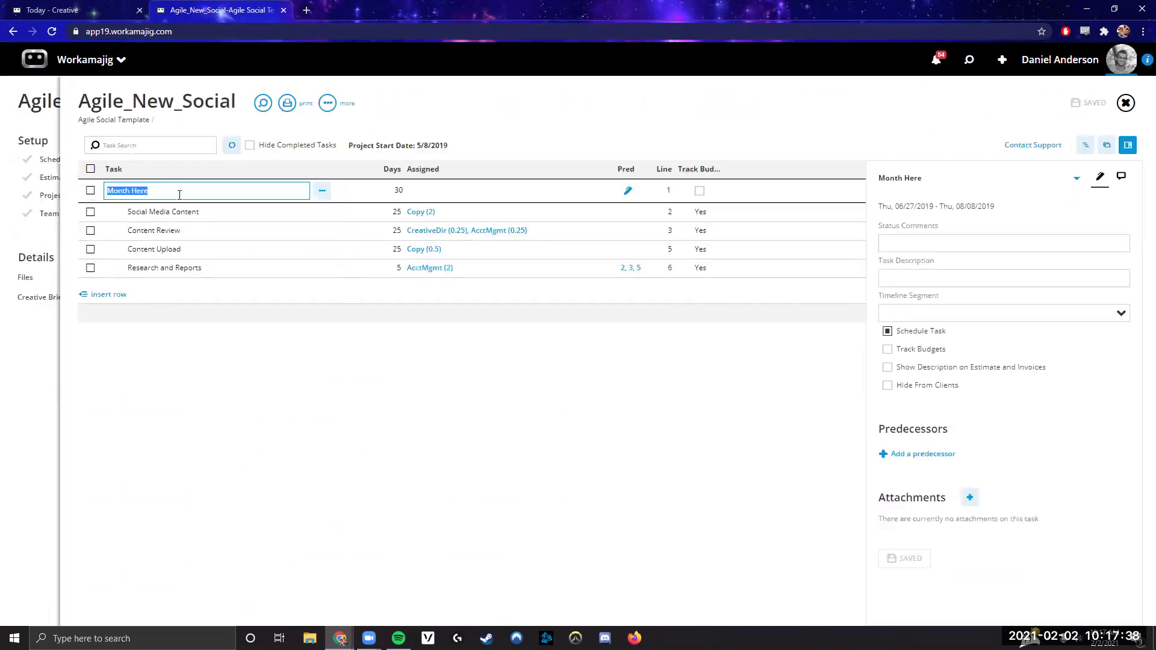
click(351, 381)
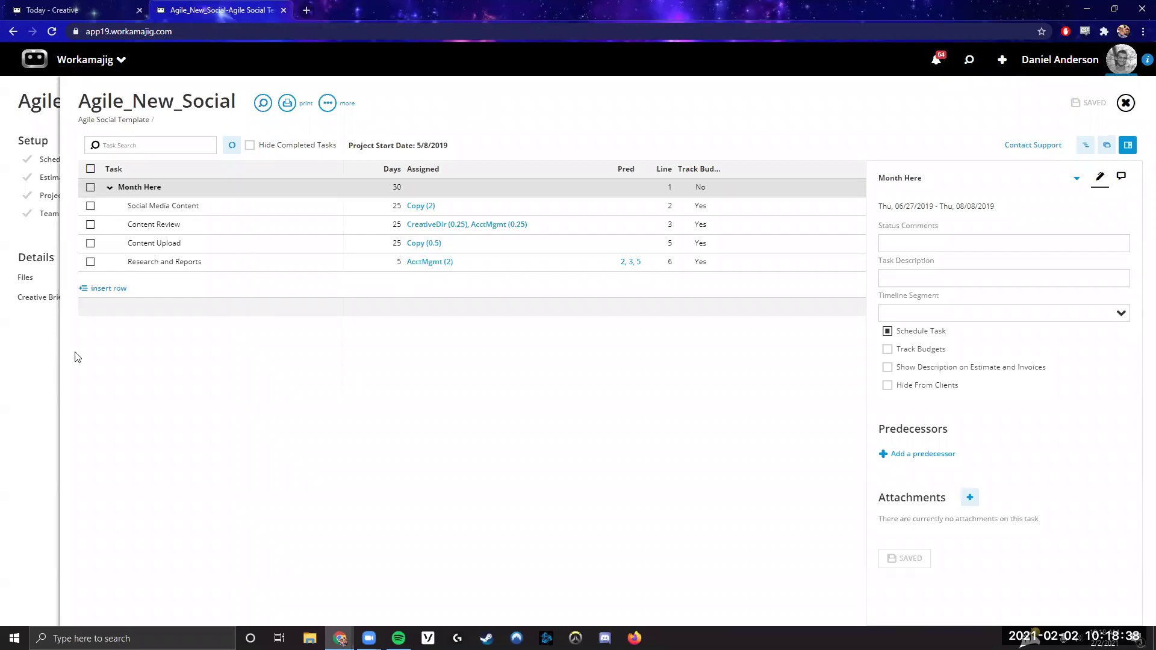
click(41, 364)
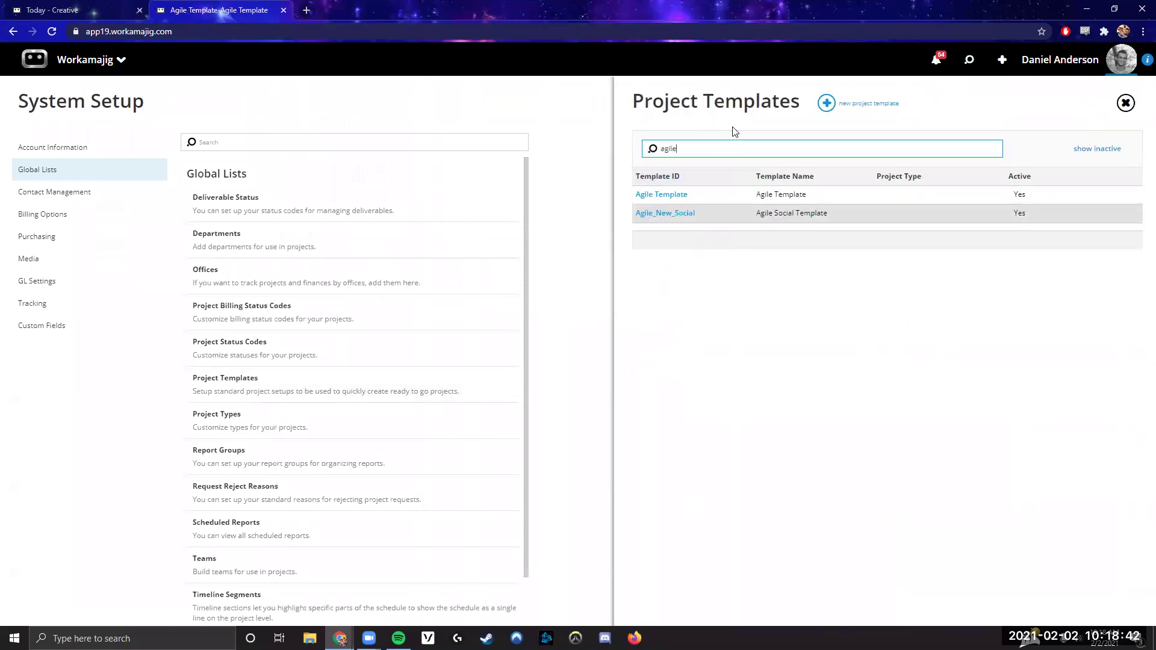
click(732, 323)
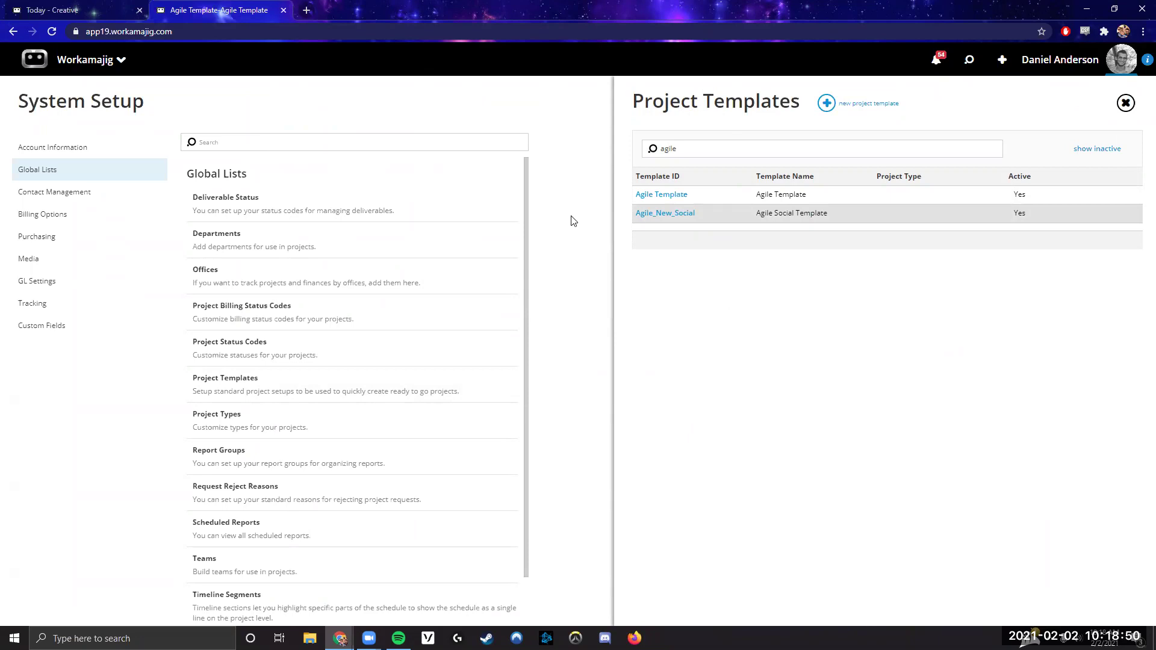
Enable Use Todo Items in the Projects section of Transaction Preferences, save, and close the preferences.
click(202, 426)
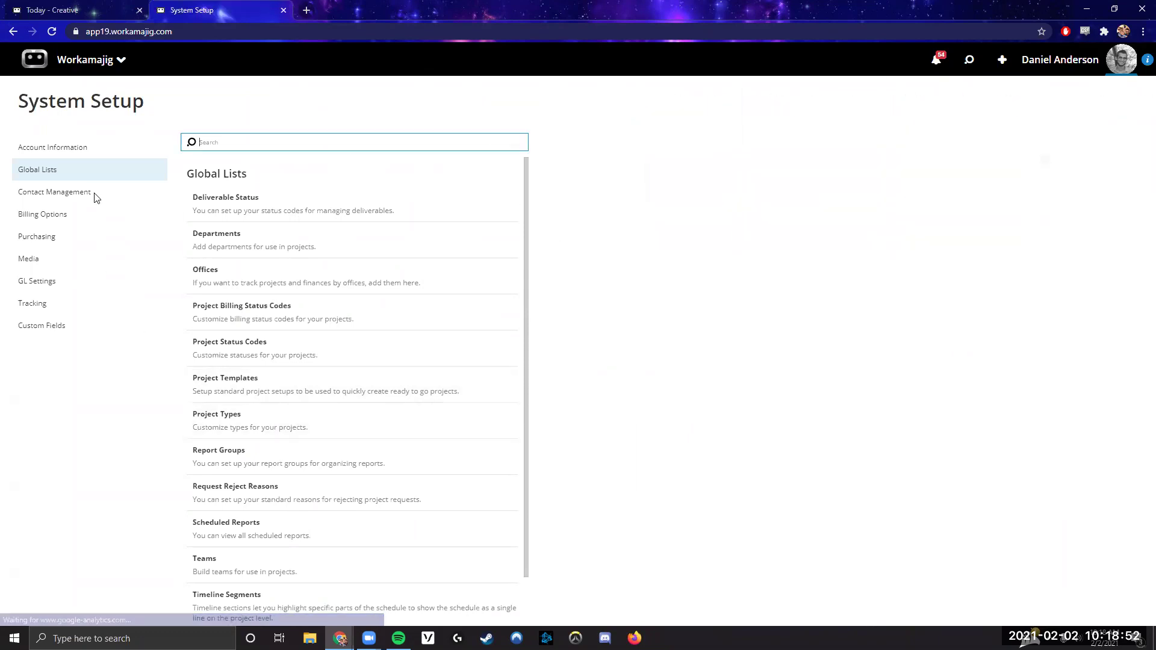
click(98, 148)
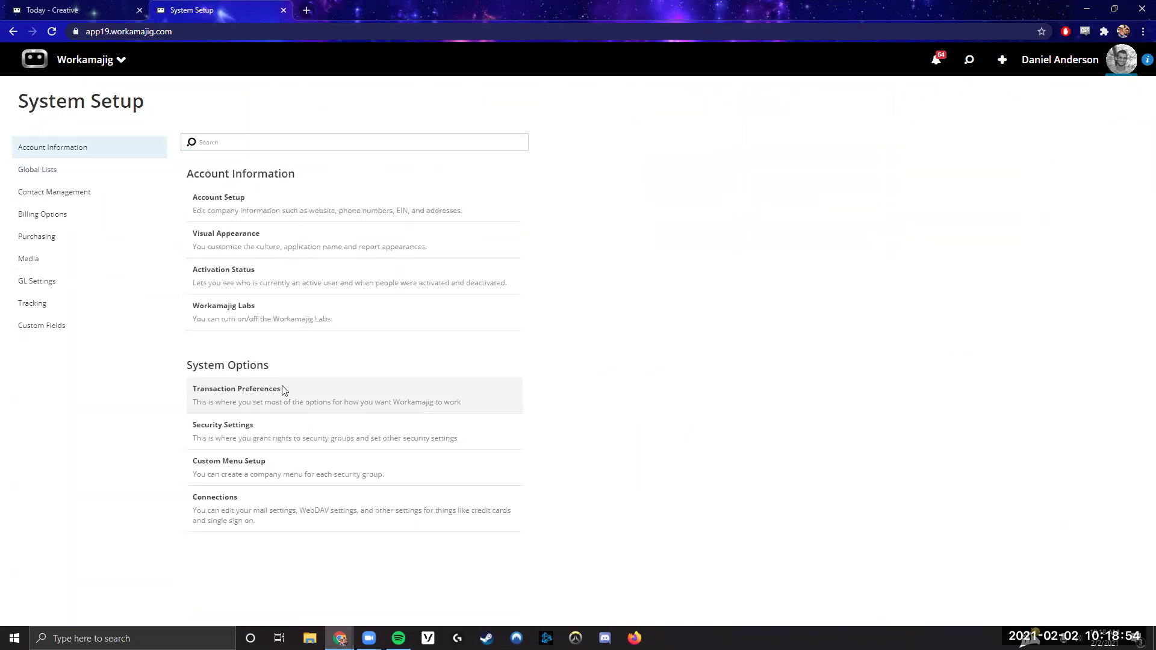
click(282, 389)
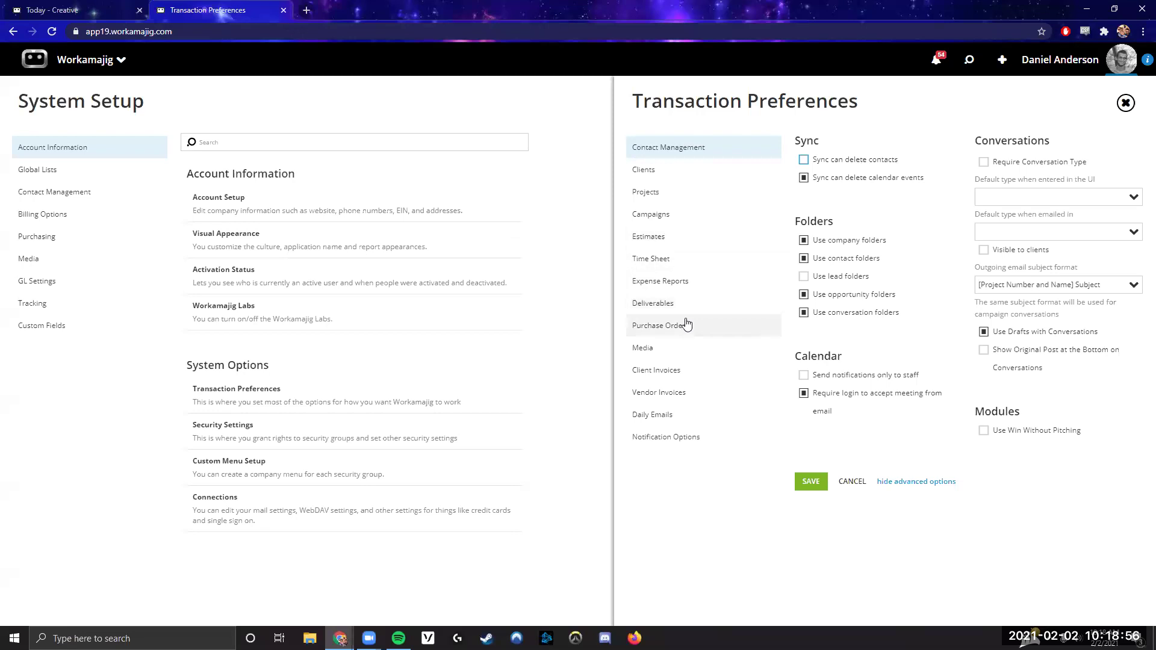
click(662, 194)
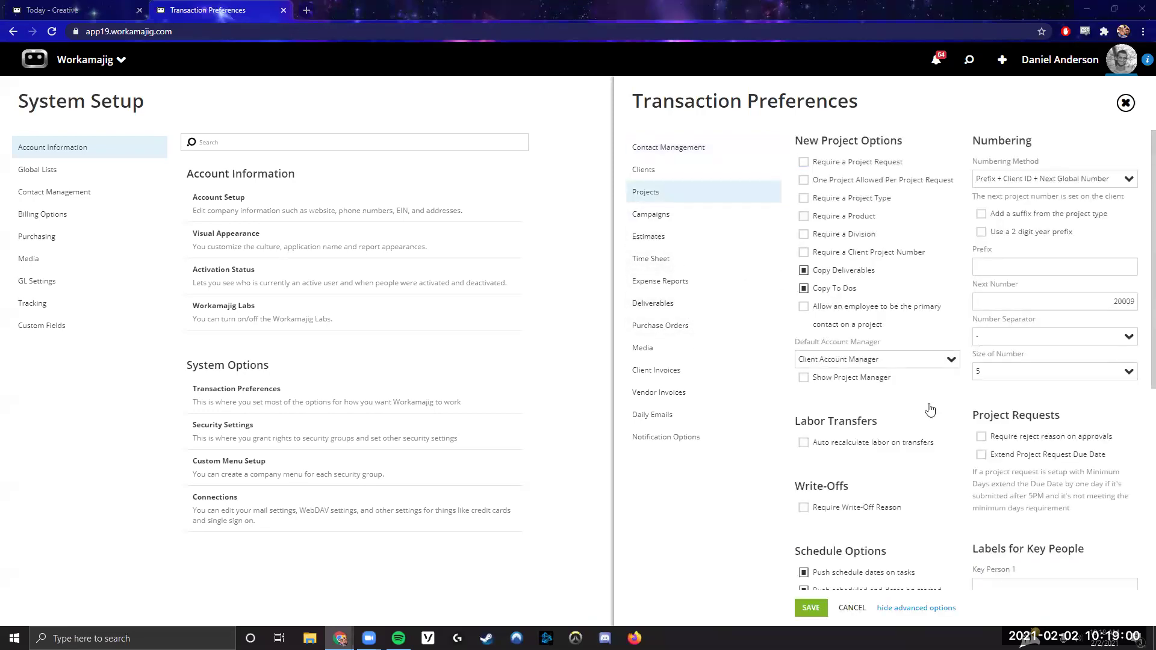
scroll(897, 431, down, 5)
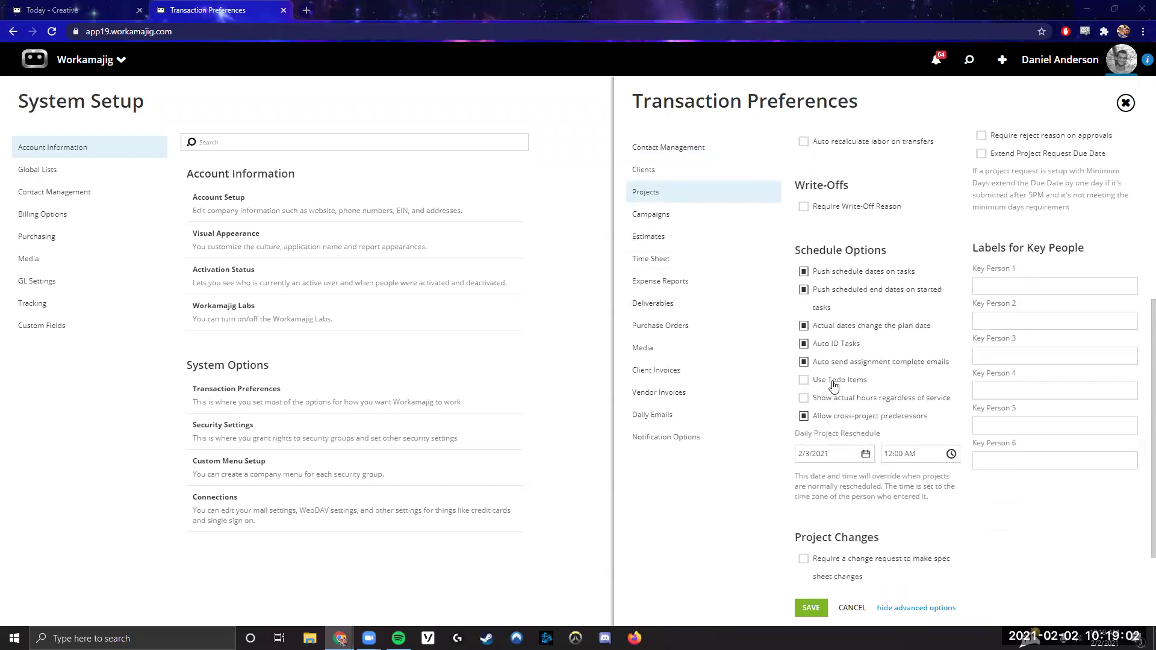
click(829, 384)
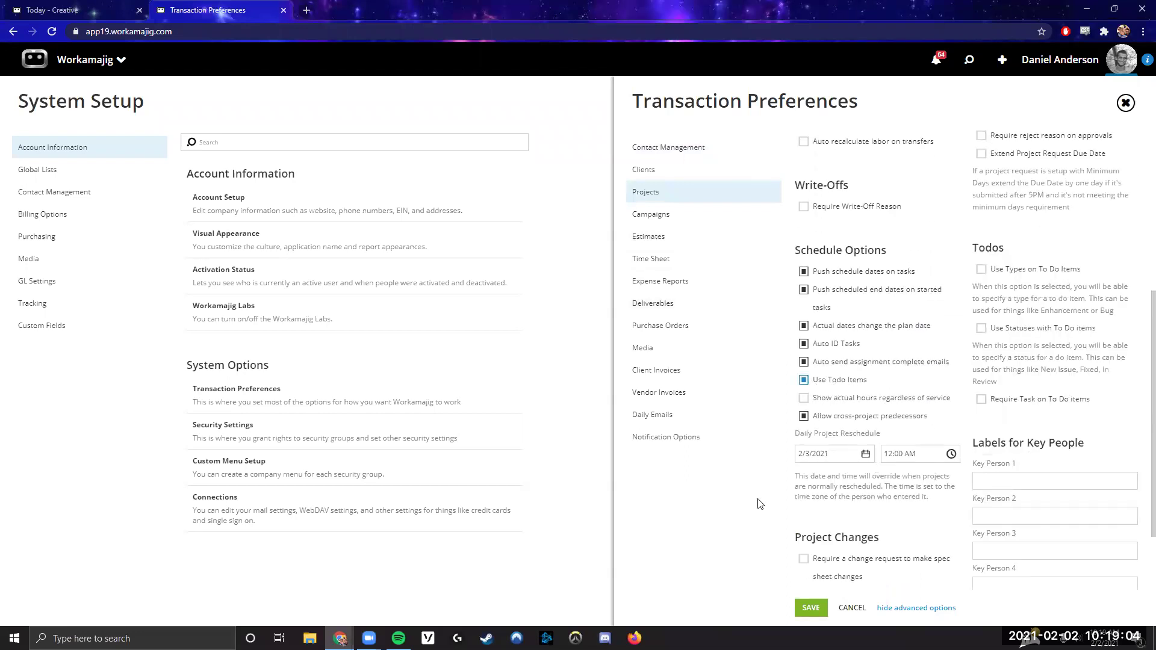
click(811, 608)
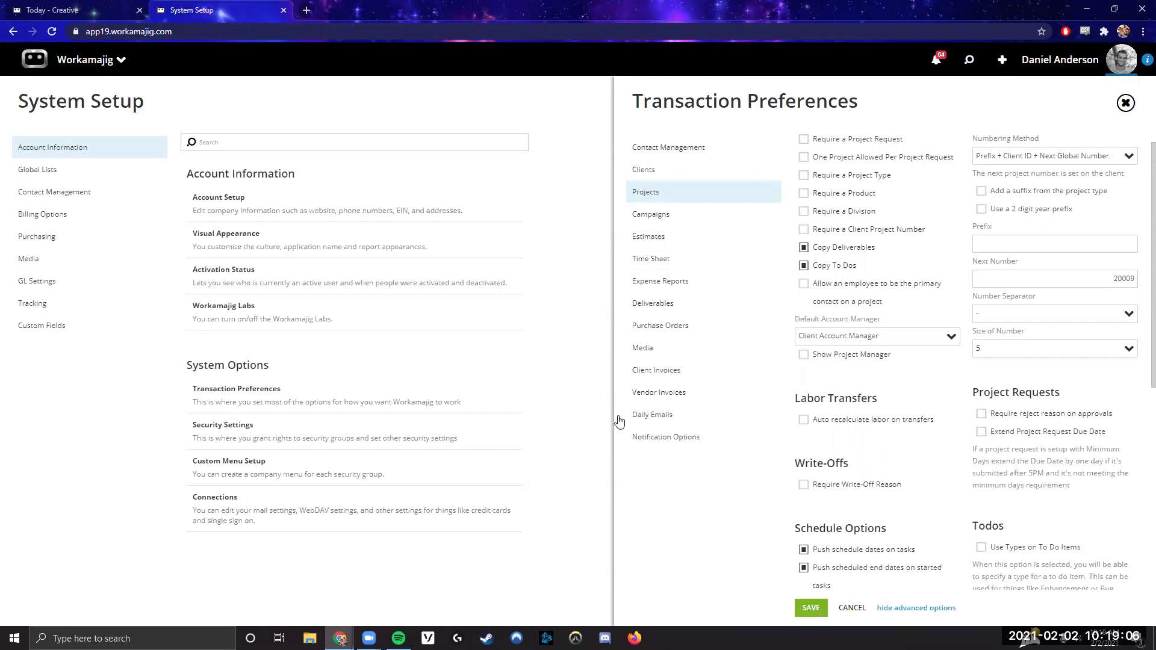
click(574, 132)
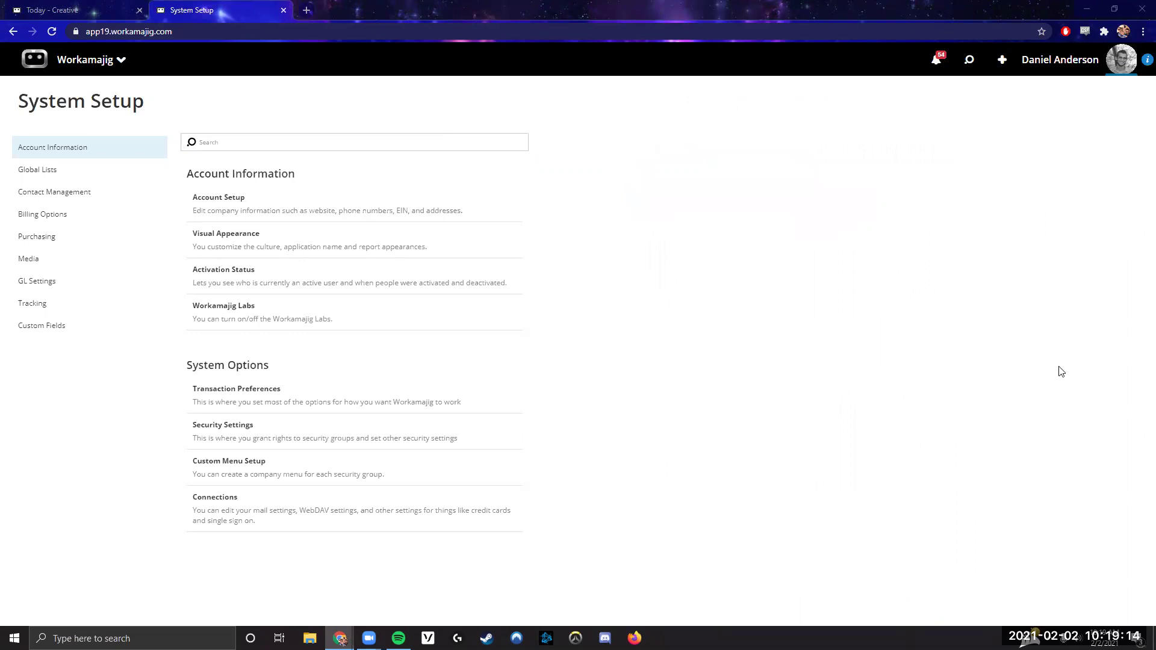
Go to the Today - Creatives view, look at the To Do List of the Agile 2021 Revisions assignment, and close it.
click(97, 63)
click(48, 202)
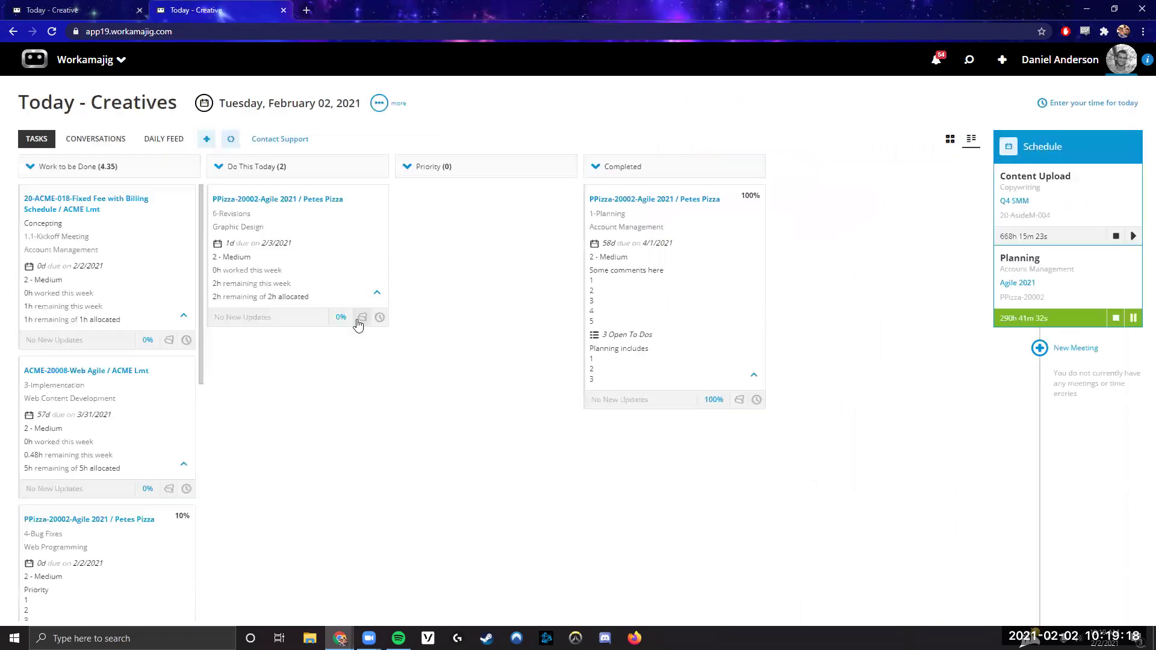
click(310, 265)
click(997, 143)
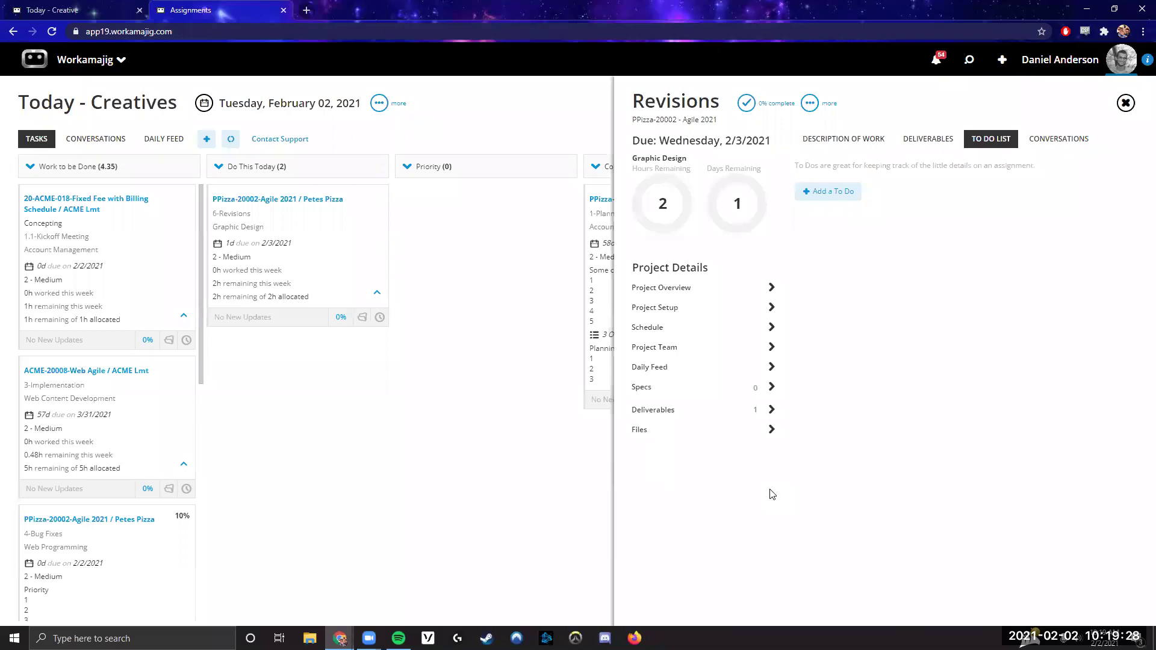
click(260, 425)
Find the Agile 2021 Bug Fixes assignment under Work to be Done and open its to-do list.
drag(198, 255, 211, 310)
scroll(118, 456, down, 5)
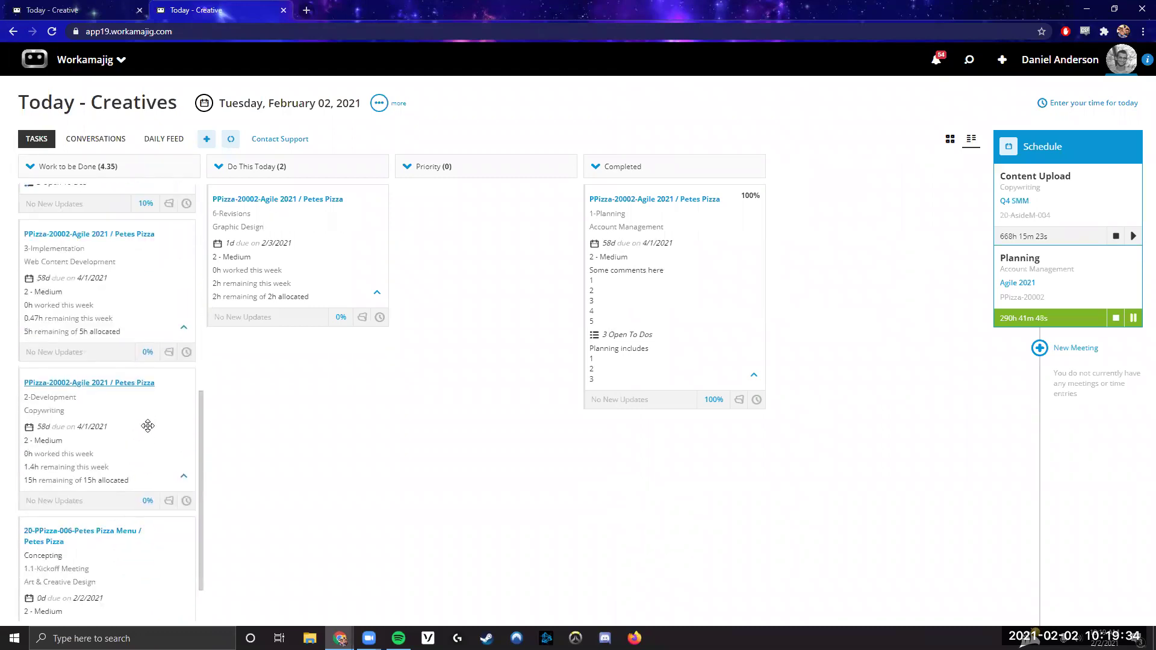
scroll(144, 438, down, 1)
scroll(157, 410, up, 3)
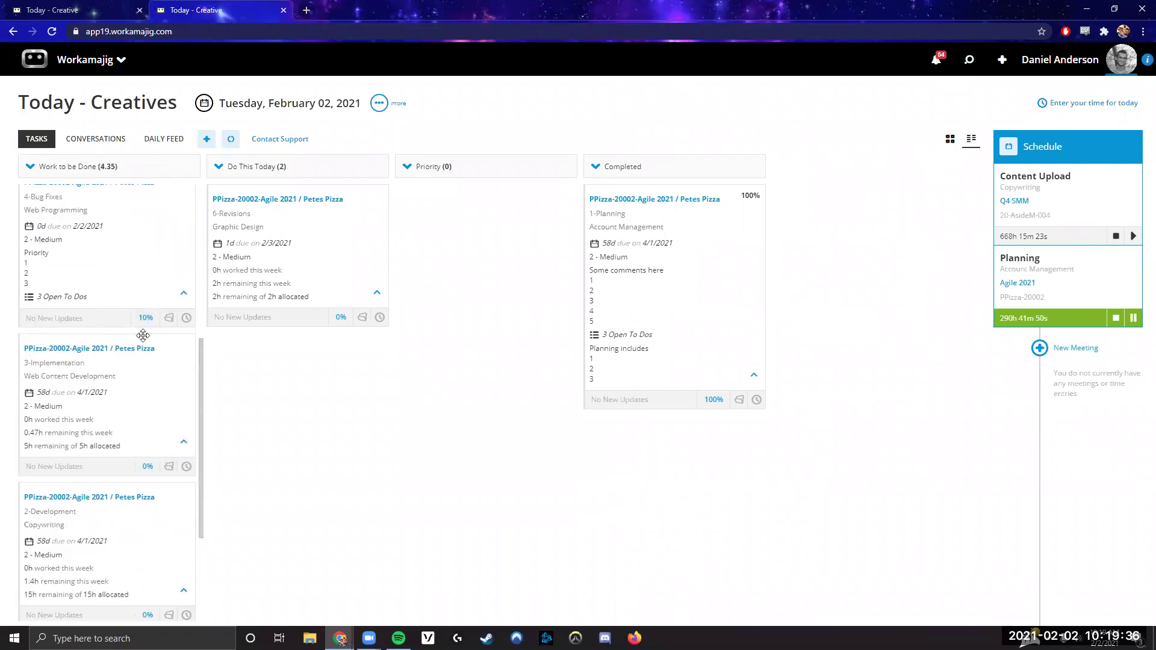
scroll(156, 293, up, 2)
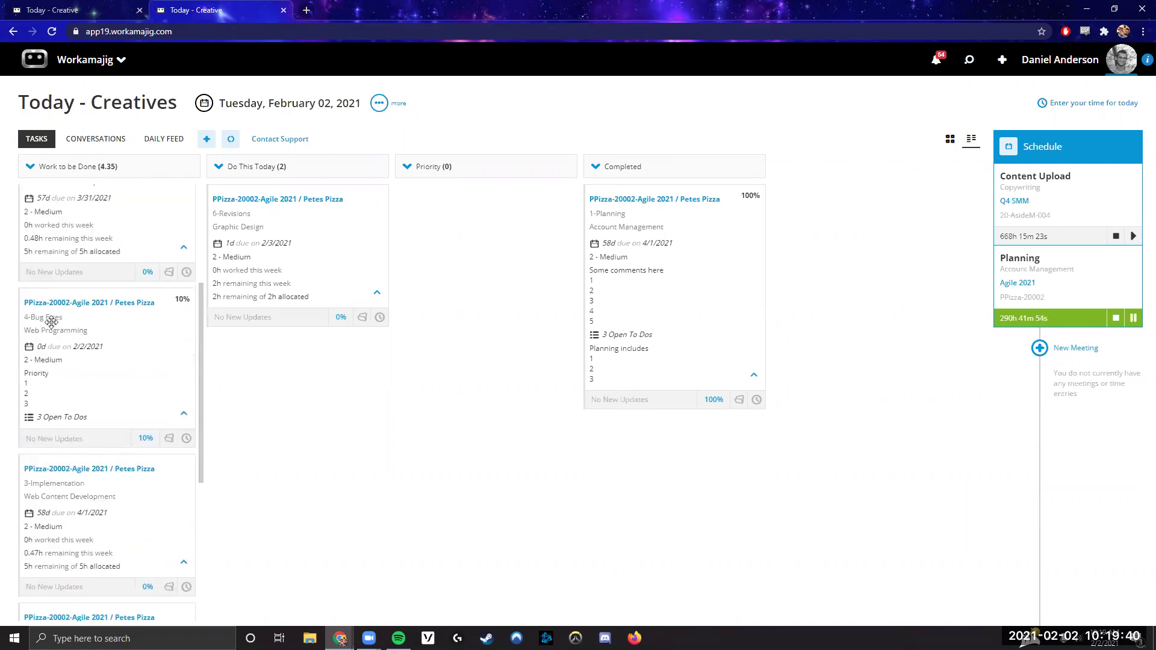
click(181, 416)
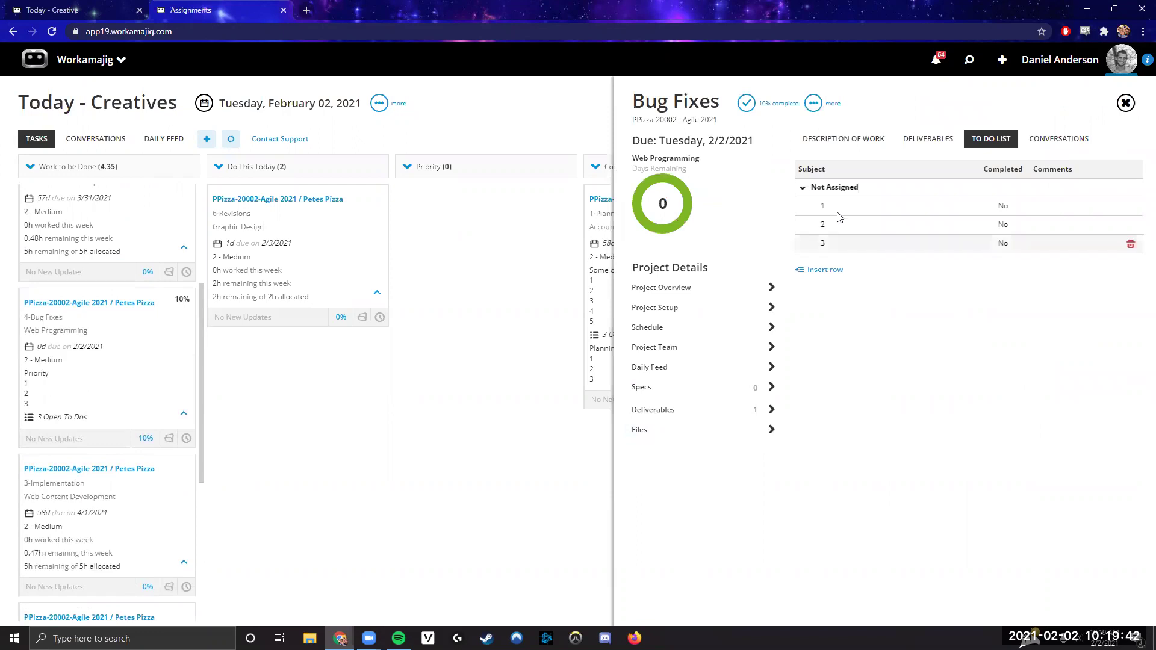
Set the first Bug Fixes to-do's subject to "Bug reported - 12345" and its description to "Description", and close the assignment.
click(859, 211)
click(832, 227)
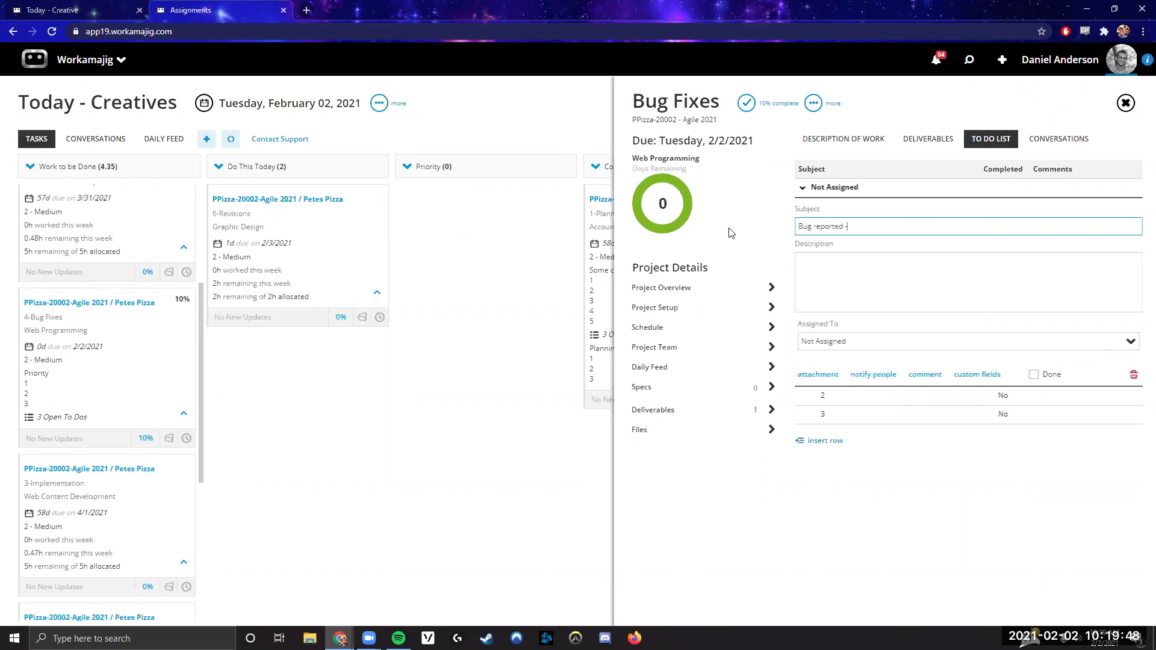
text(Bug reported - 12345)
click(921, 267)
text(De)
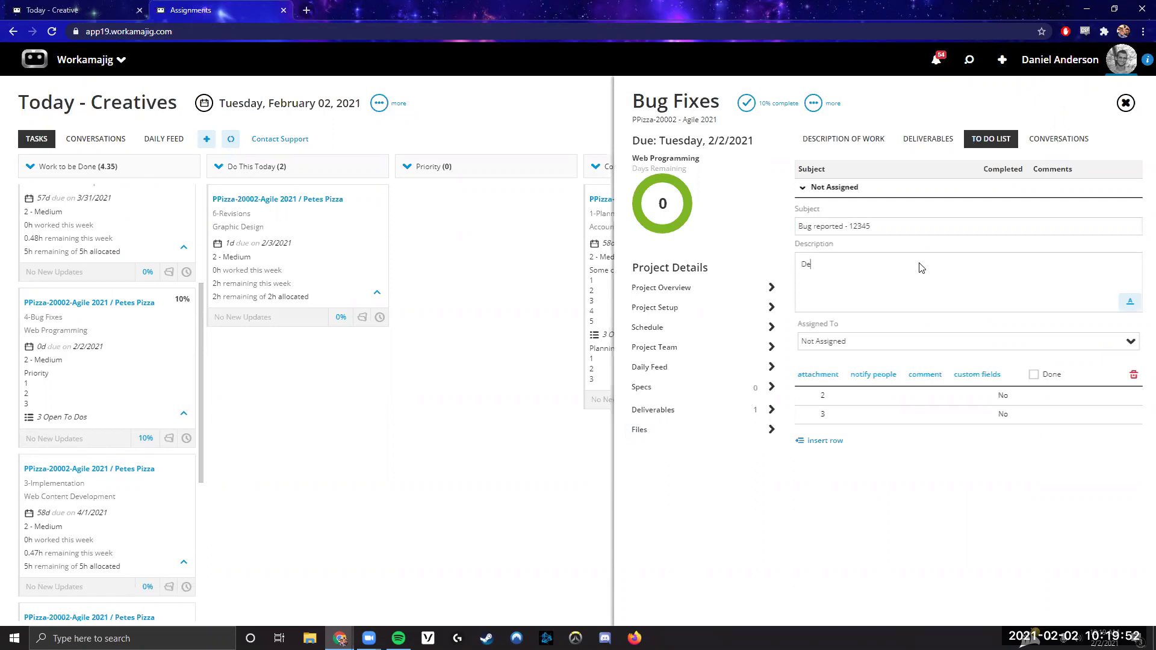
text(scrip[tio)
key(BackSpace)
text(tion)
click(957, 127)
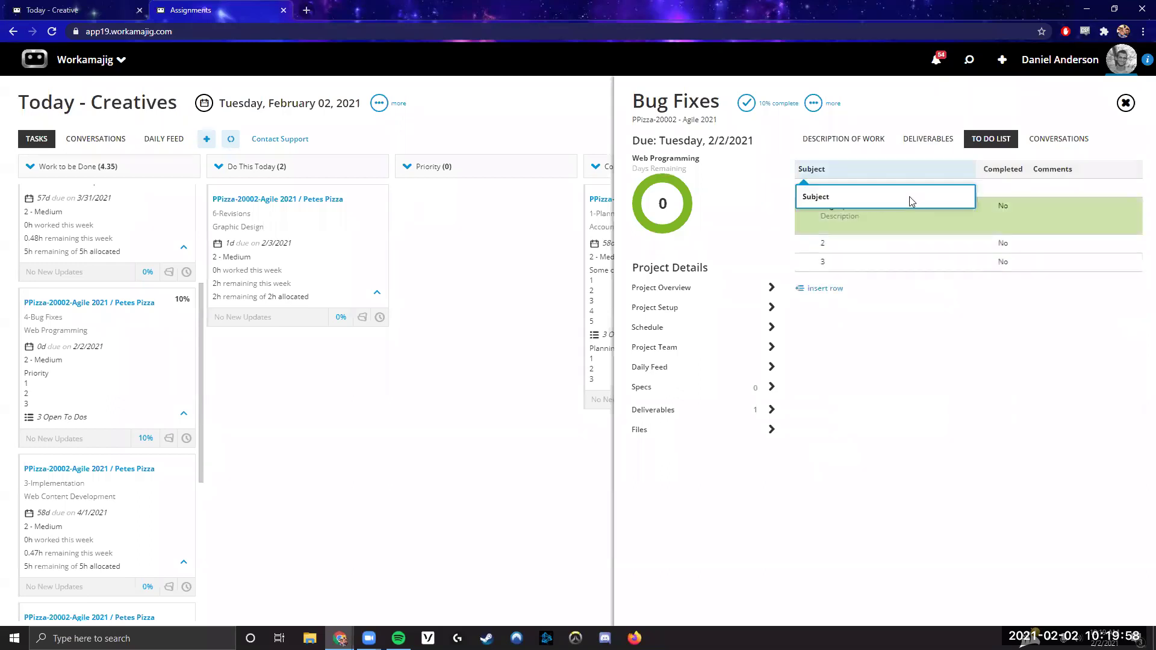
click(382, 369)
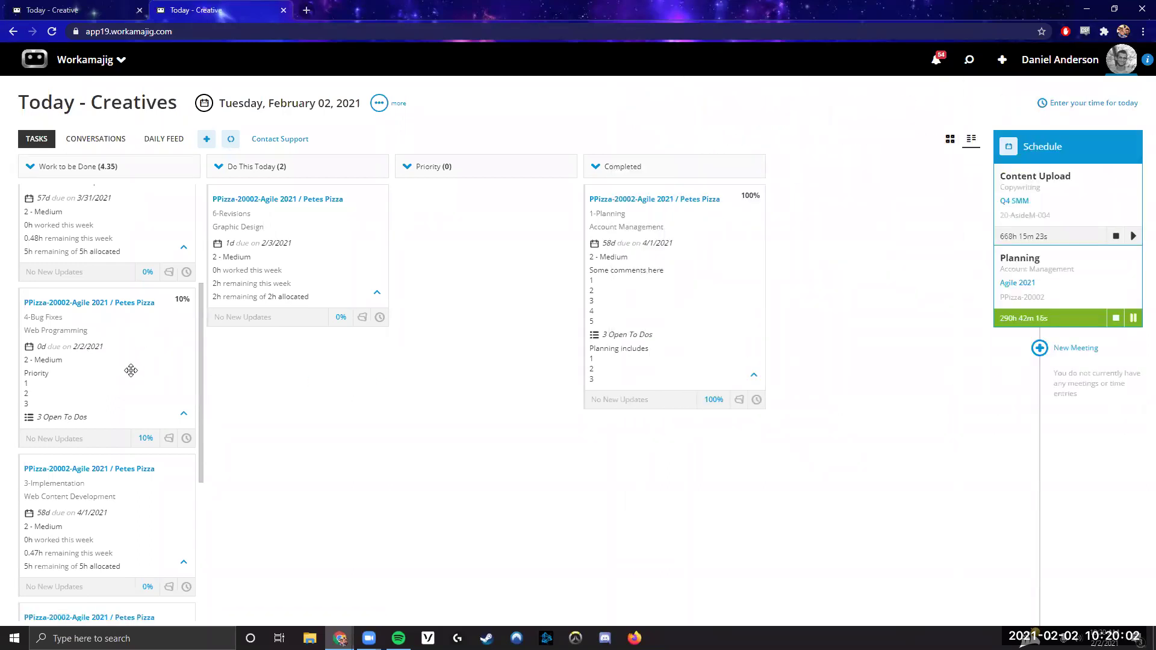
Reopen the Bug Fixes to-do list, add a note to the "Bug reported - 12345" description, and mark that to-do as done.
click(155, 356)
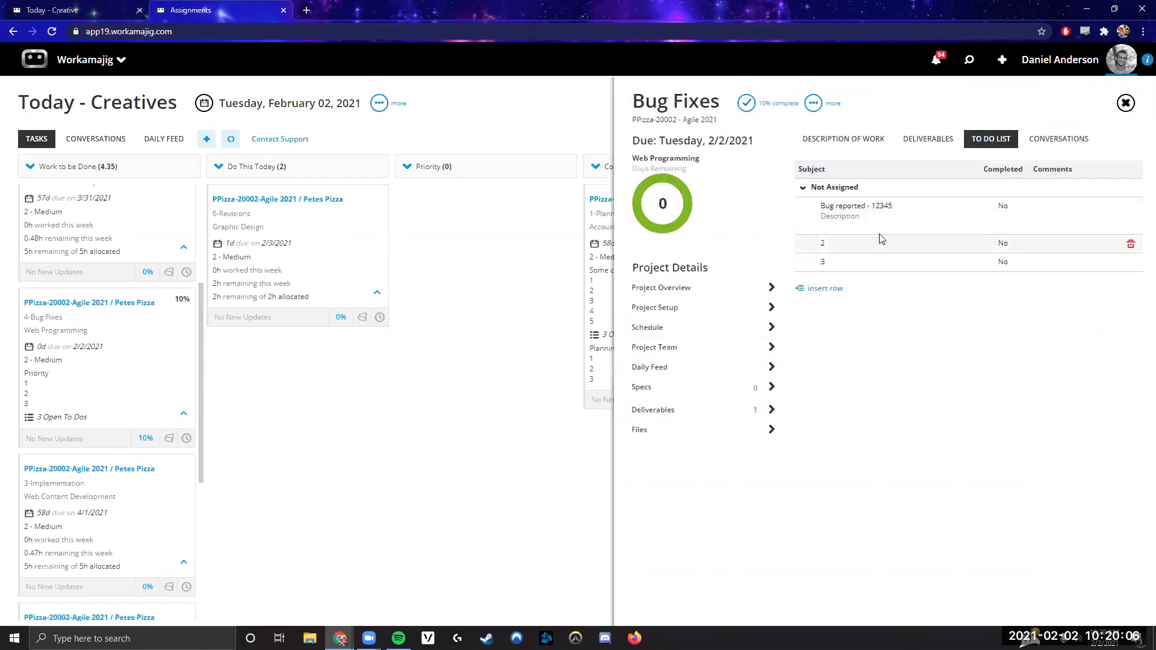
click(896, 225)
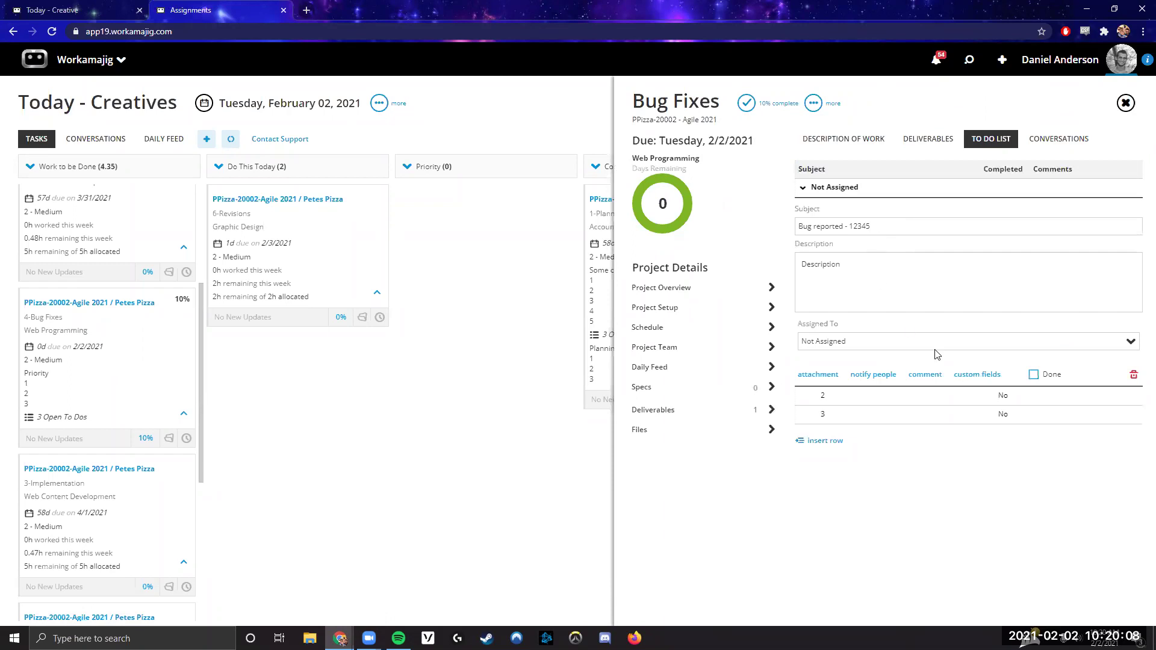
click(932, 268)
text(Nite)
click(1034, 374)
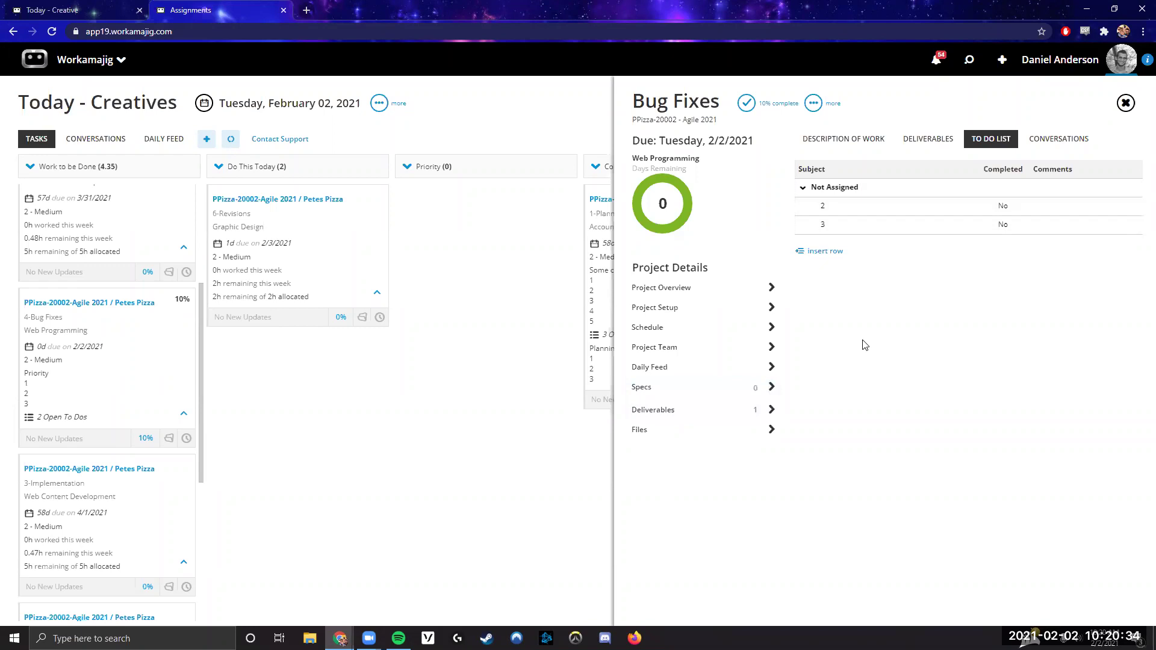
click(524, 261)
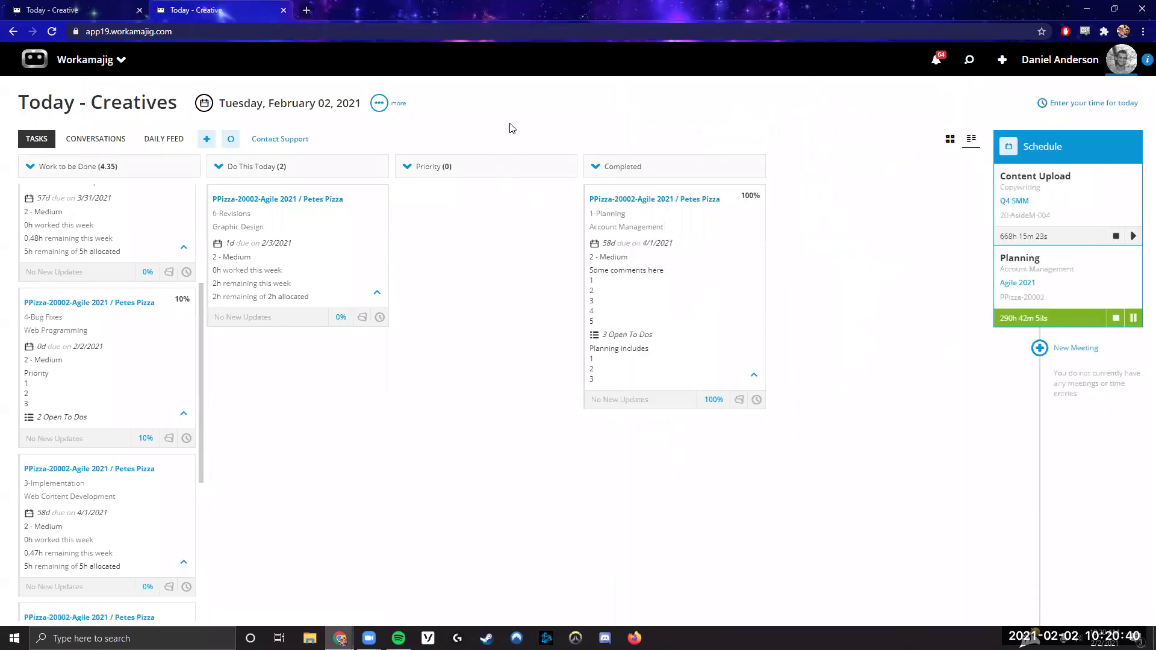
Open the project manager's To Do Board and look over the to-dos by status.
click(67, 71)
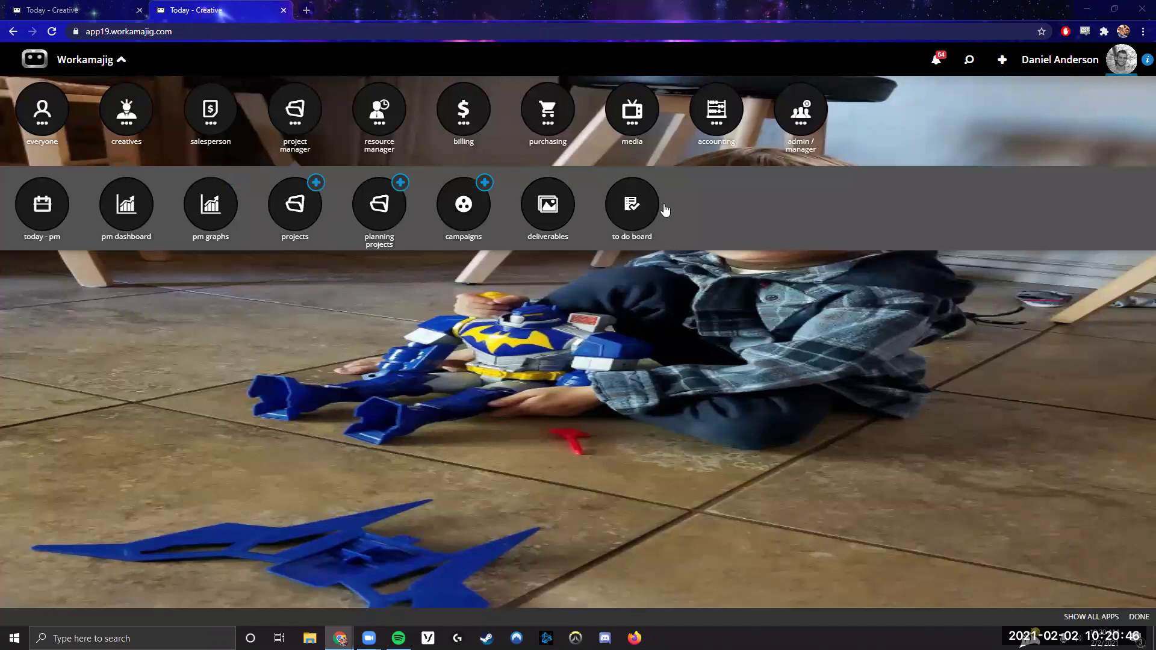
click(627, 210)
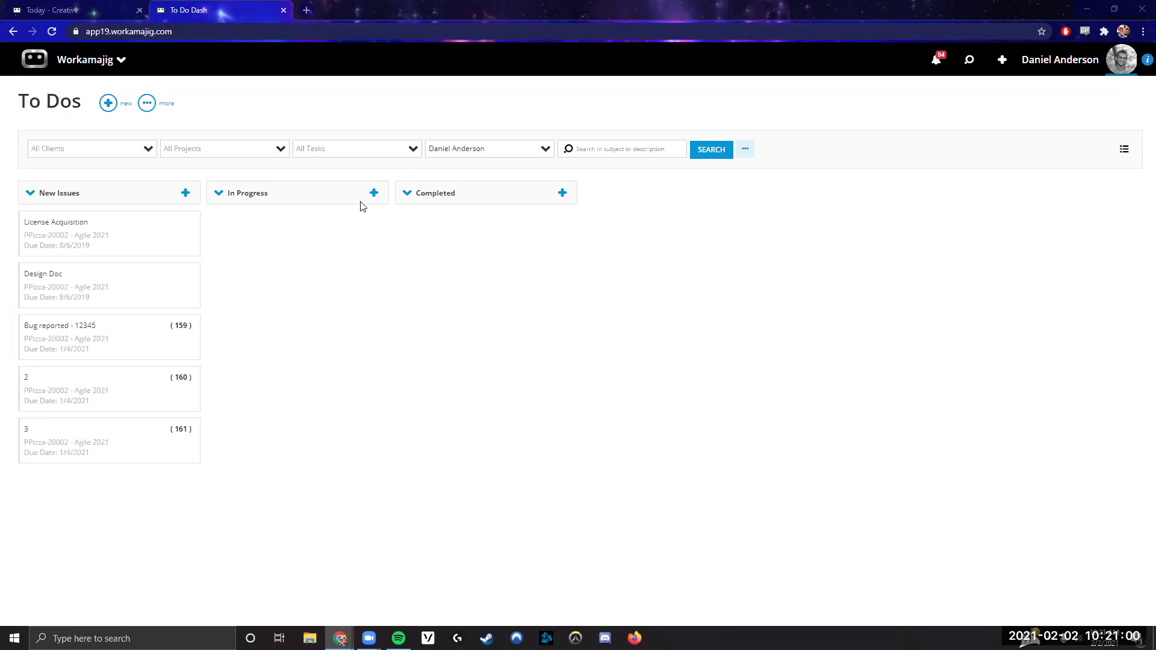
Open the resource manager's Assignment Management and dismiss its search options.
click(109, 62)
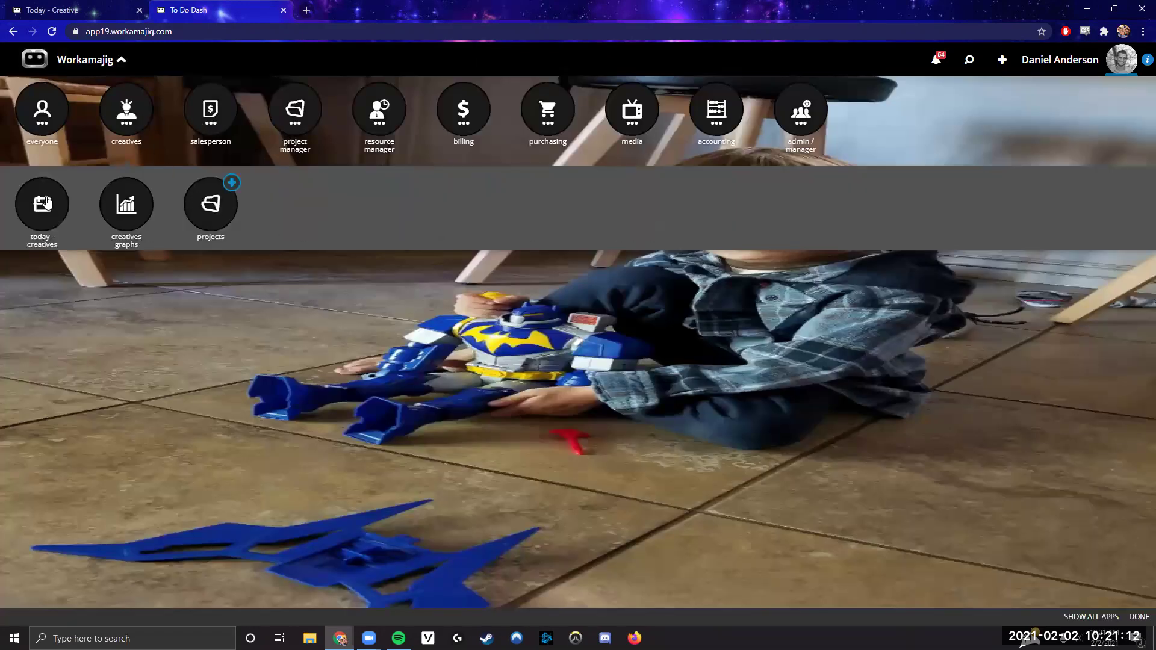
click(370, 115)
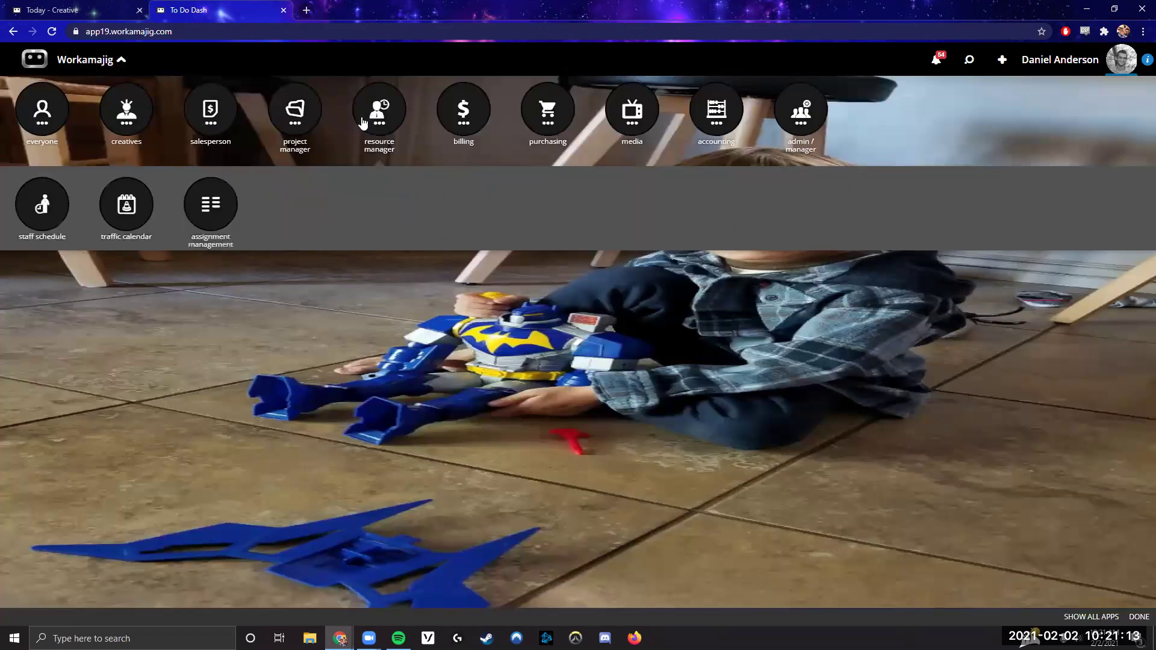
click(222, 205)
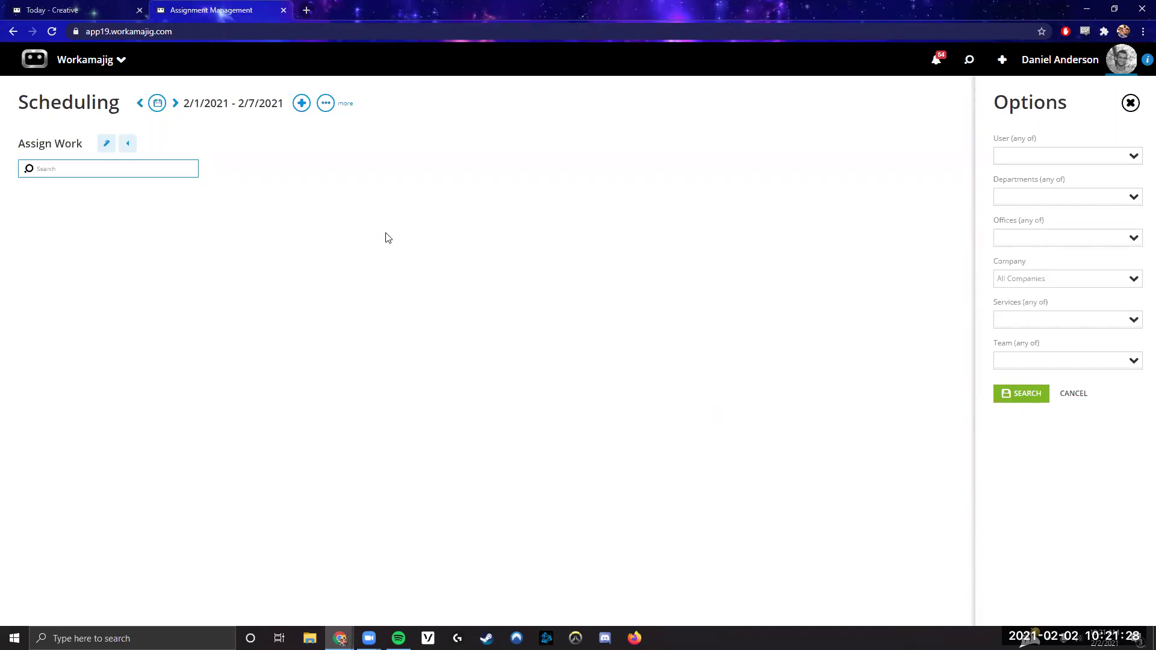
click(399, 248)
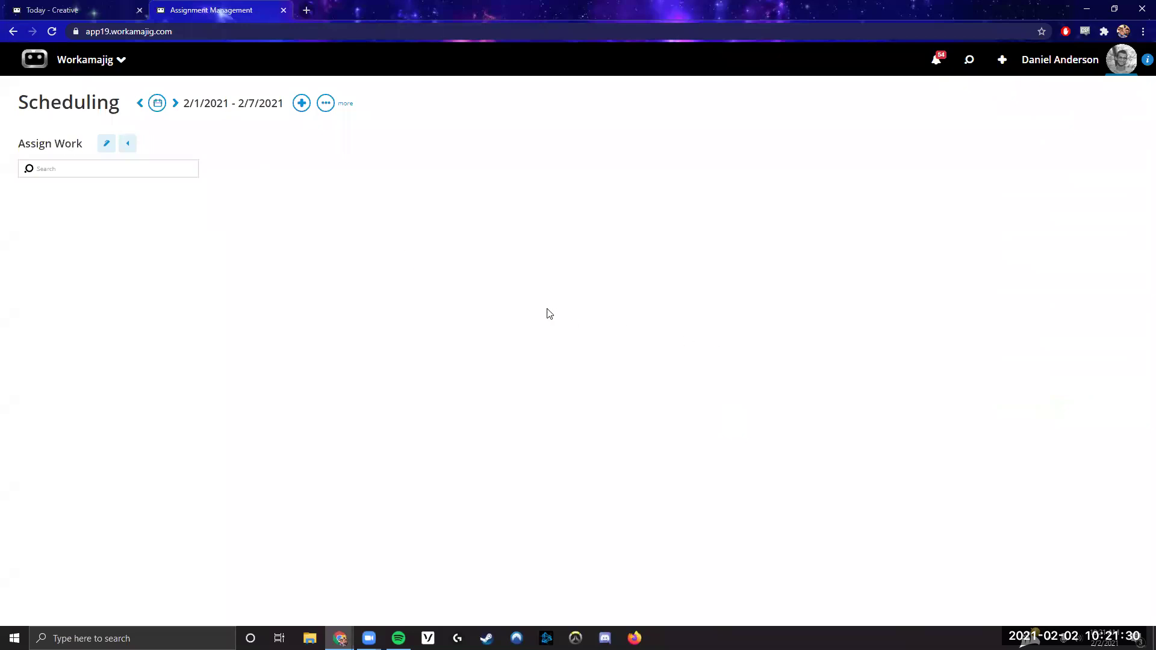
Open the Project Templates list in System Setup, look at the Events template's schedule, and close that schedule.
click(93, 75)
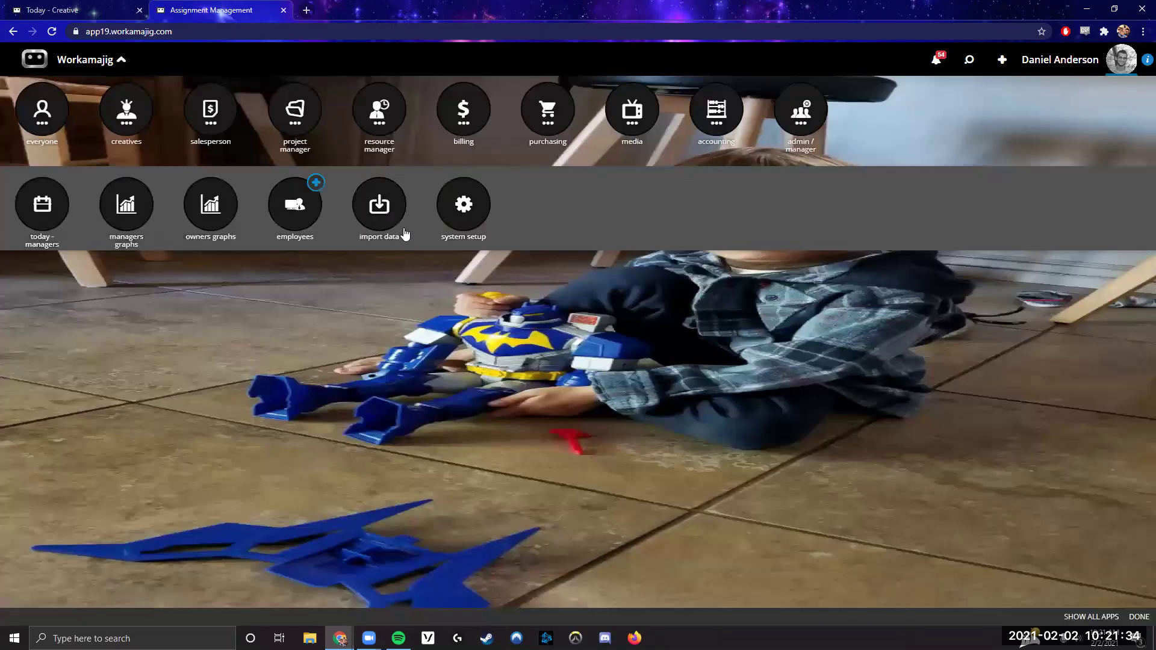
click(448, 217)
click(102, 170)
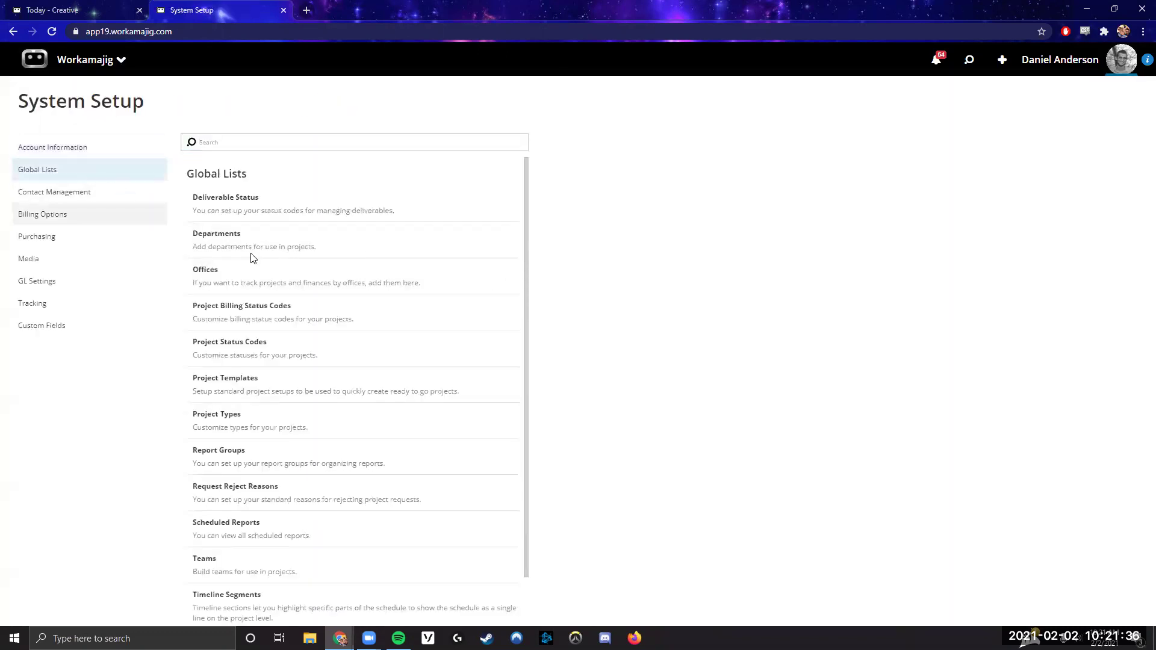
click(285, 385)
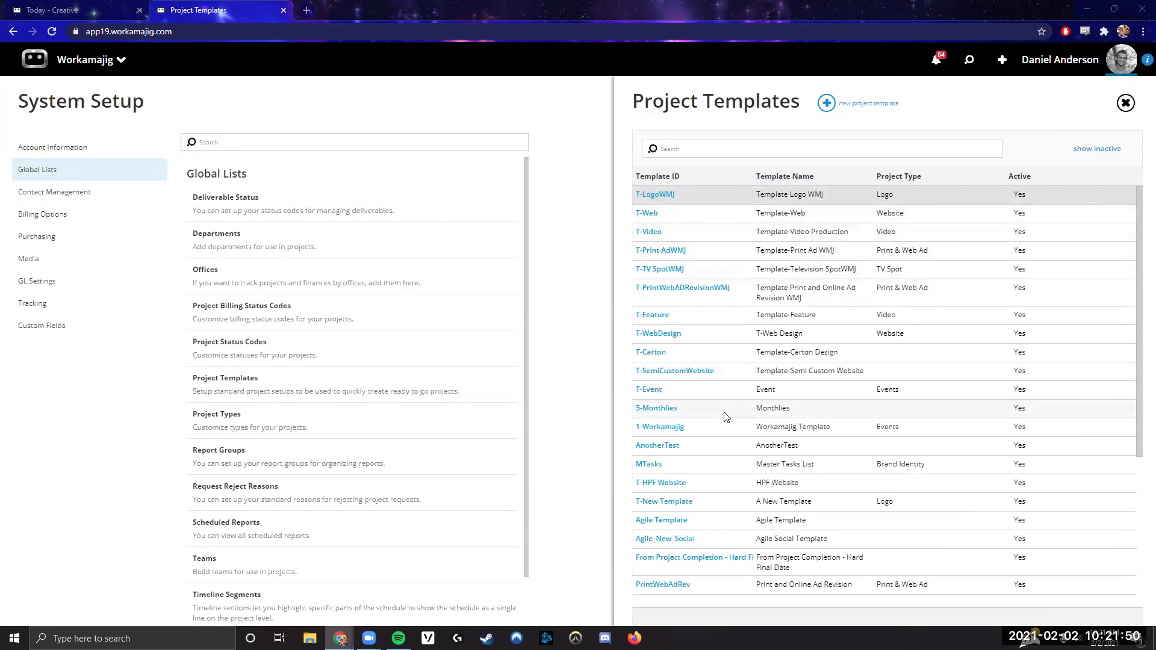
scroll(717, 476, down, 3)
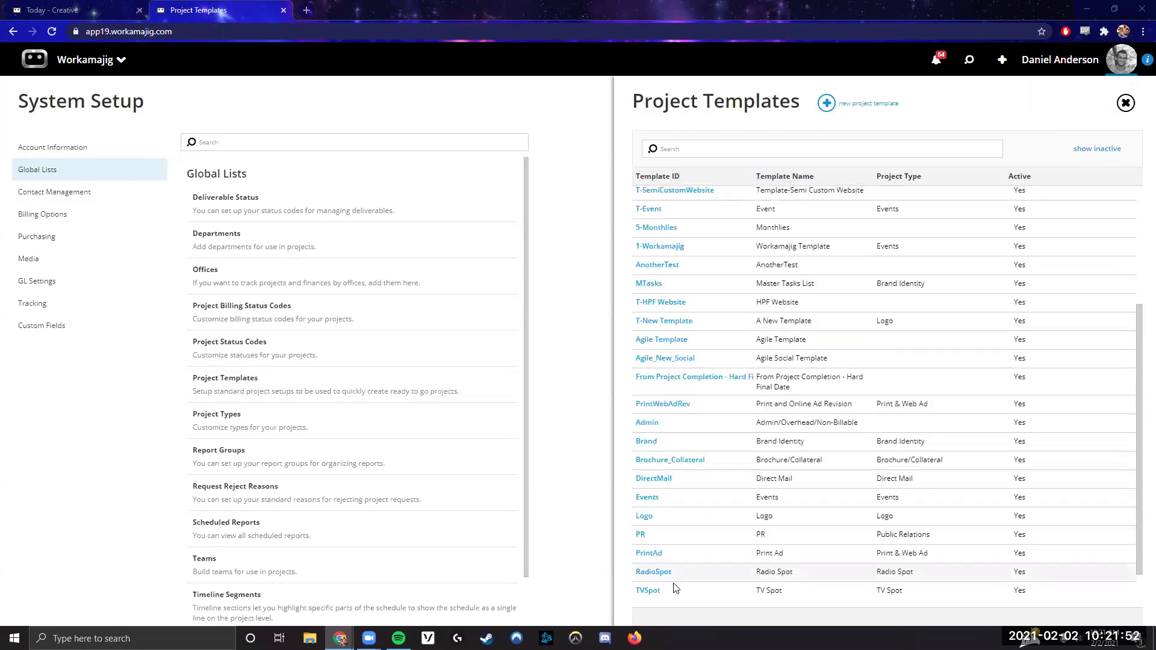
click(654, 502)
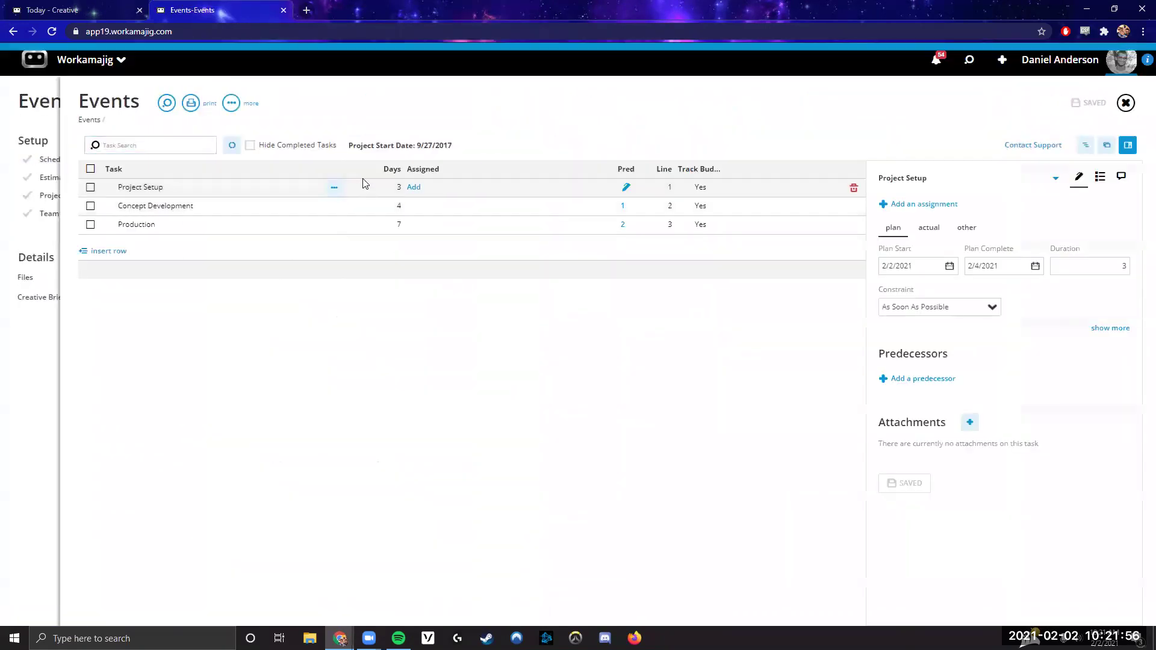
click(2, 259)
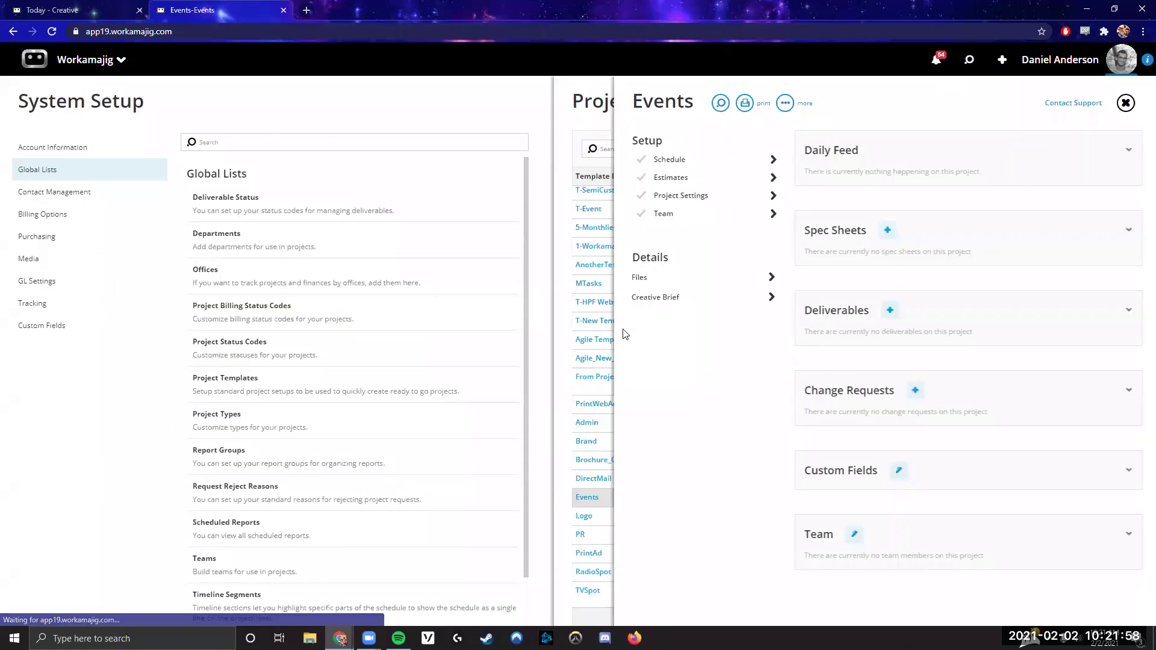
Open the 1-Workamajig template's schedule, view it as a Gantt chart at the daily scale, and close it.
click(668, 248)
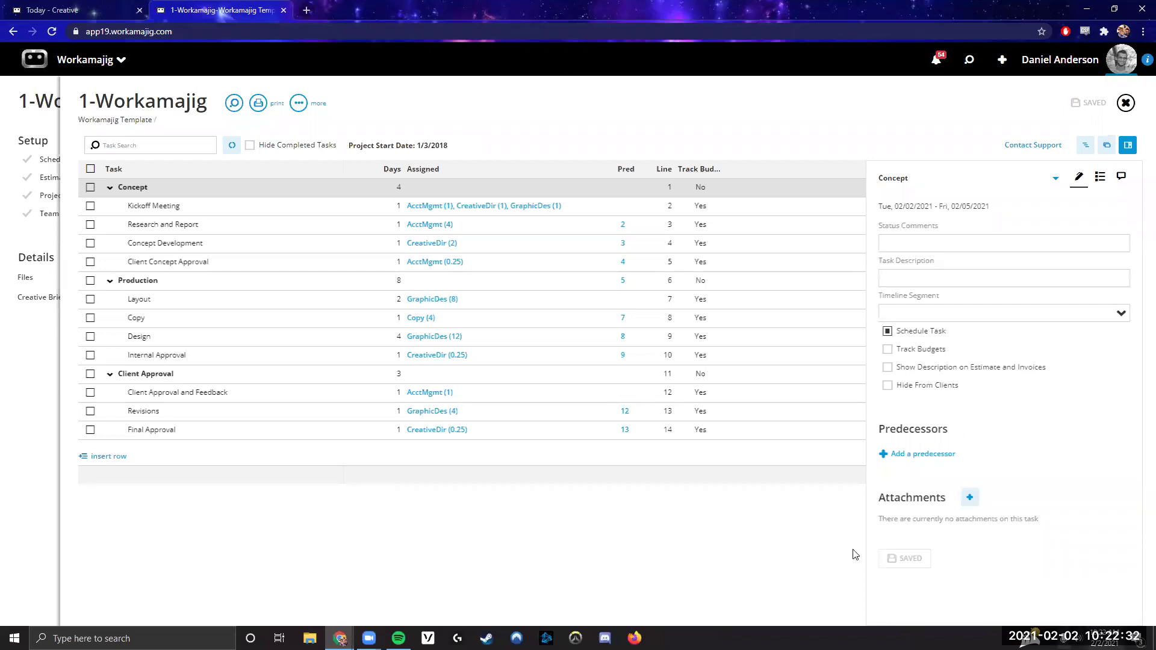
click(1085, 145)
click(1128, 145)
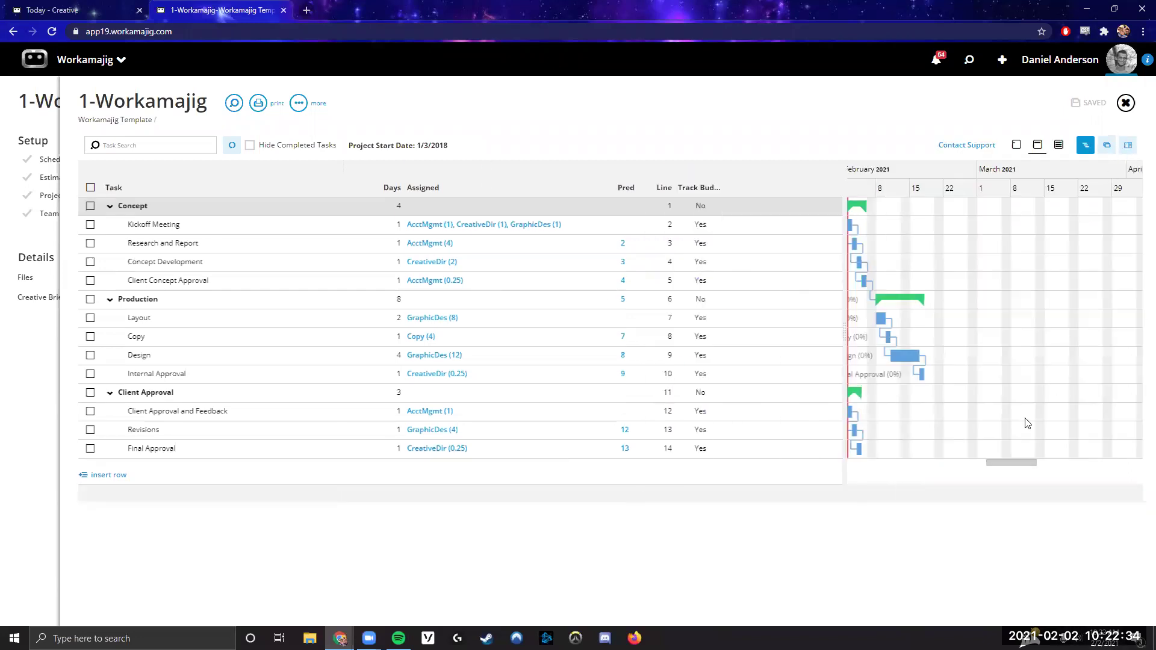
drag(1016, 466, 1000, 465)
click(1017, 144)
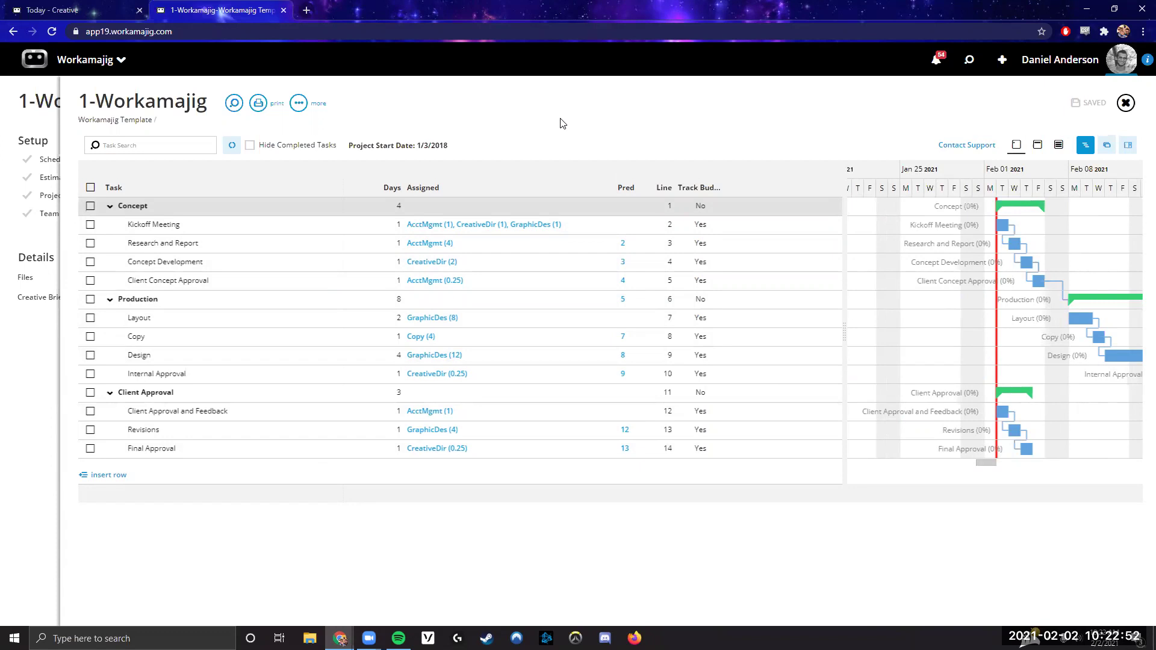
click(3, 169)
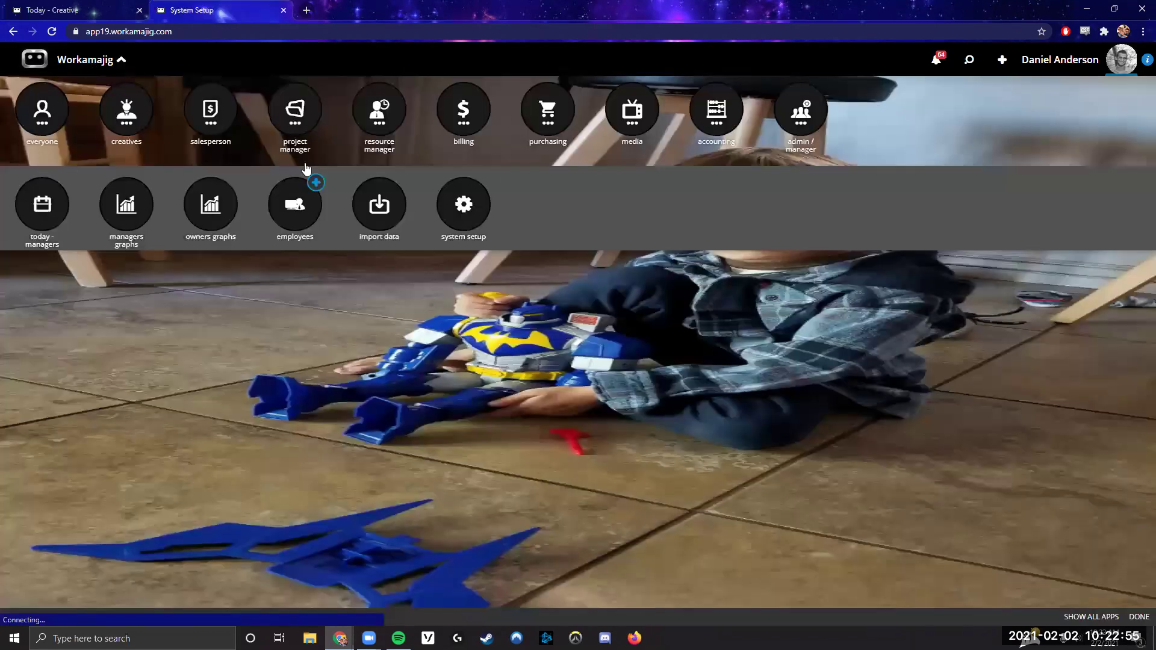
Start adding a new project with a due date of 3/1/2021 and cancel it.
click(369, 208)
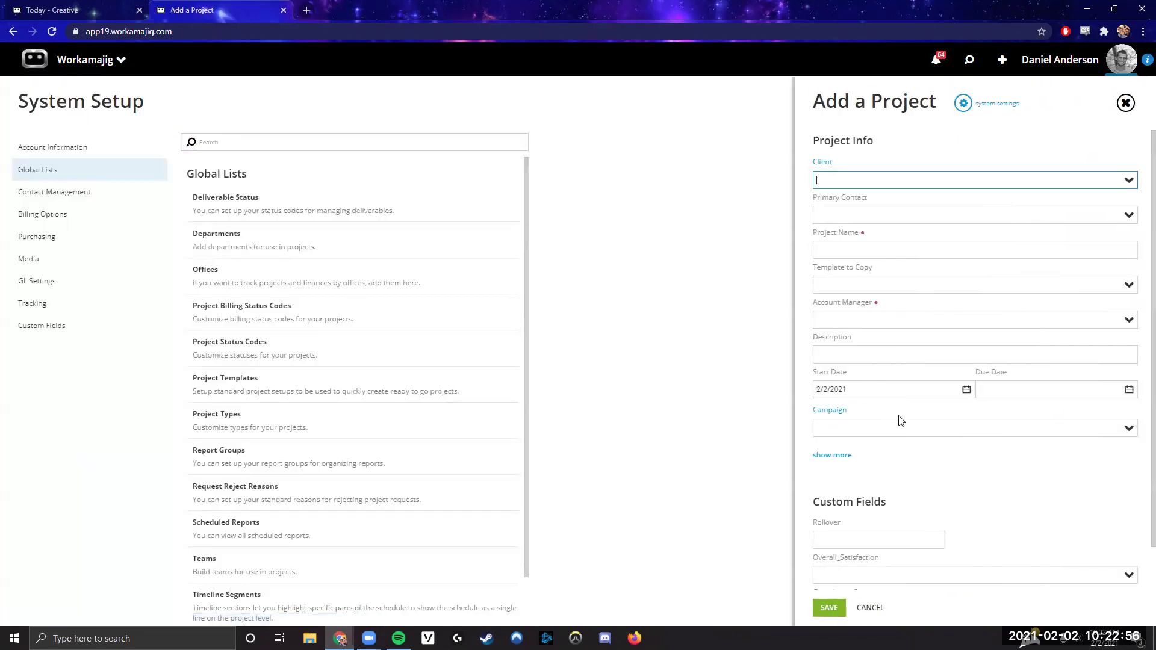
click(874, 388)
click(1023, 387)
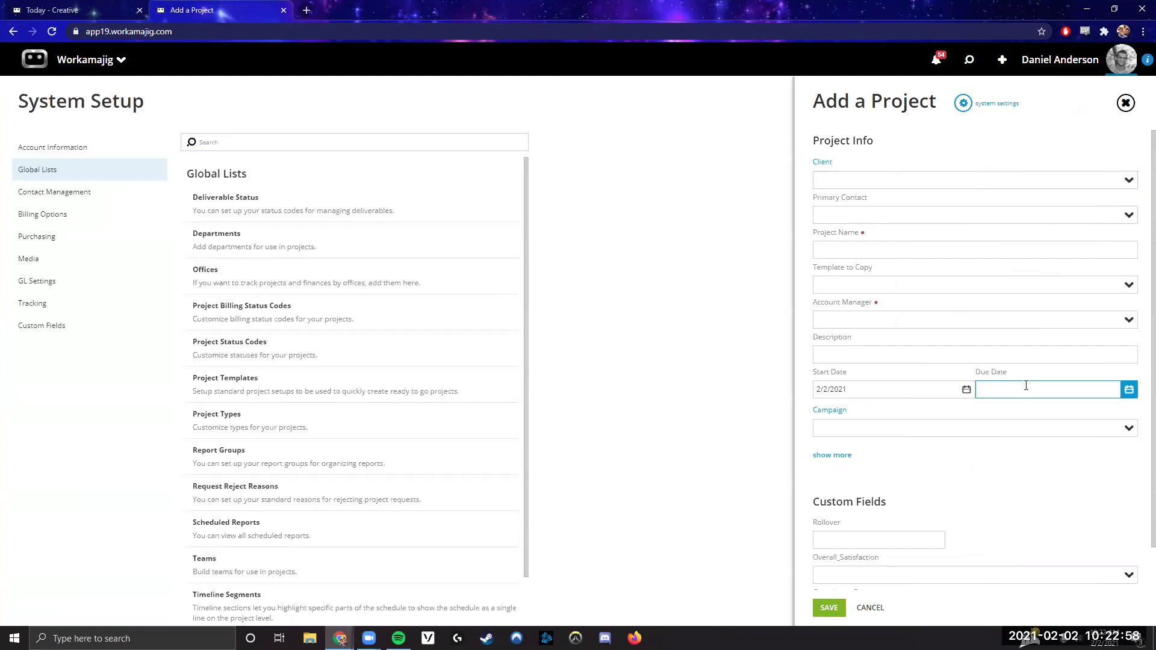
click(1135, 390)
click(1124, 413)
click(1013, 448)
click(1037, 390)
click(933, 379)
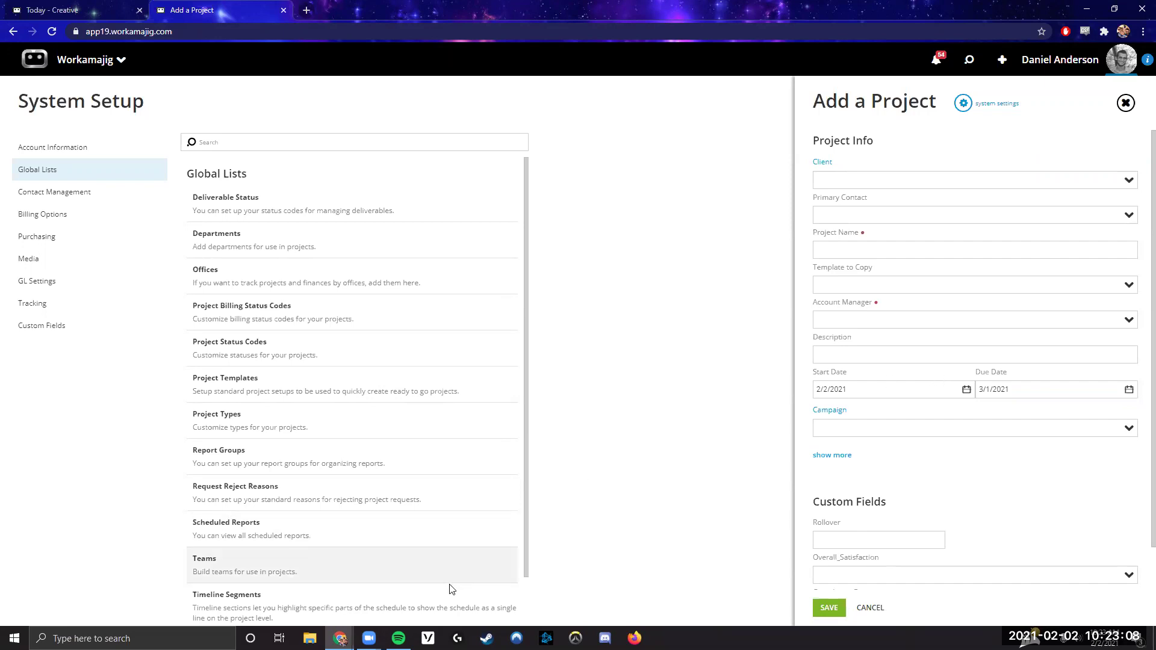
click(980, 391)
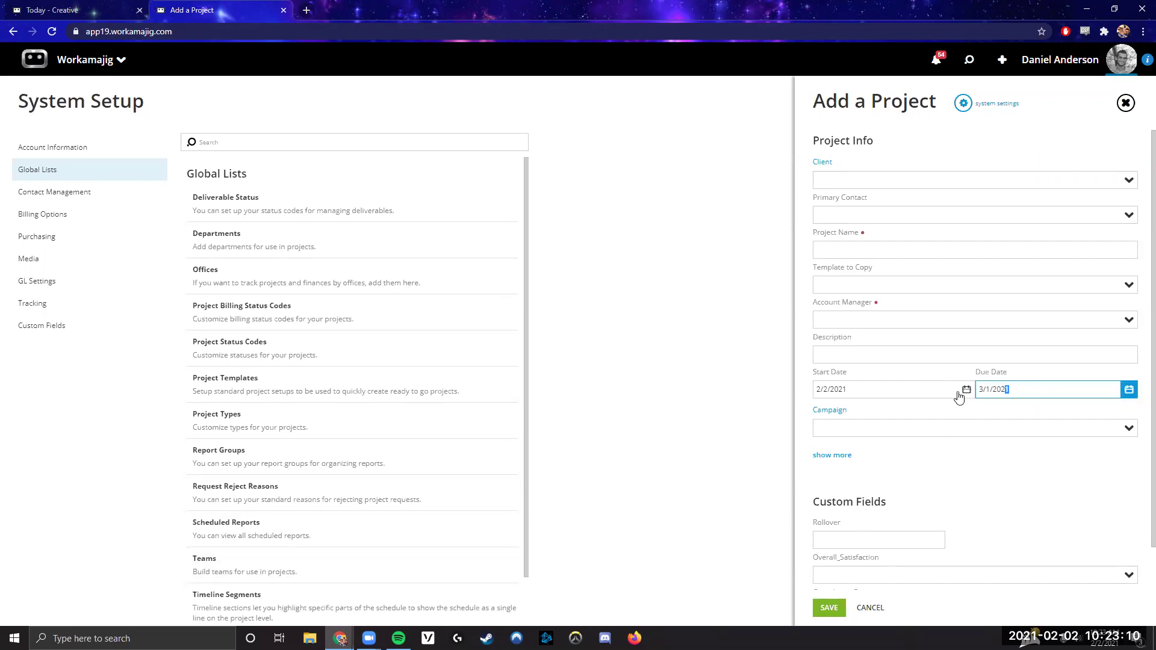
click(870, 607)
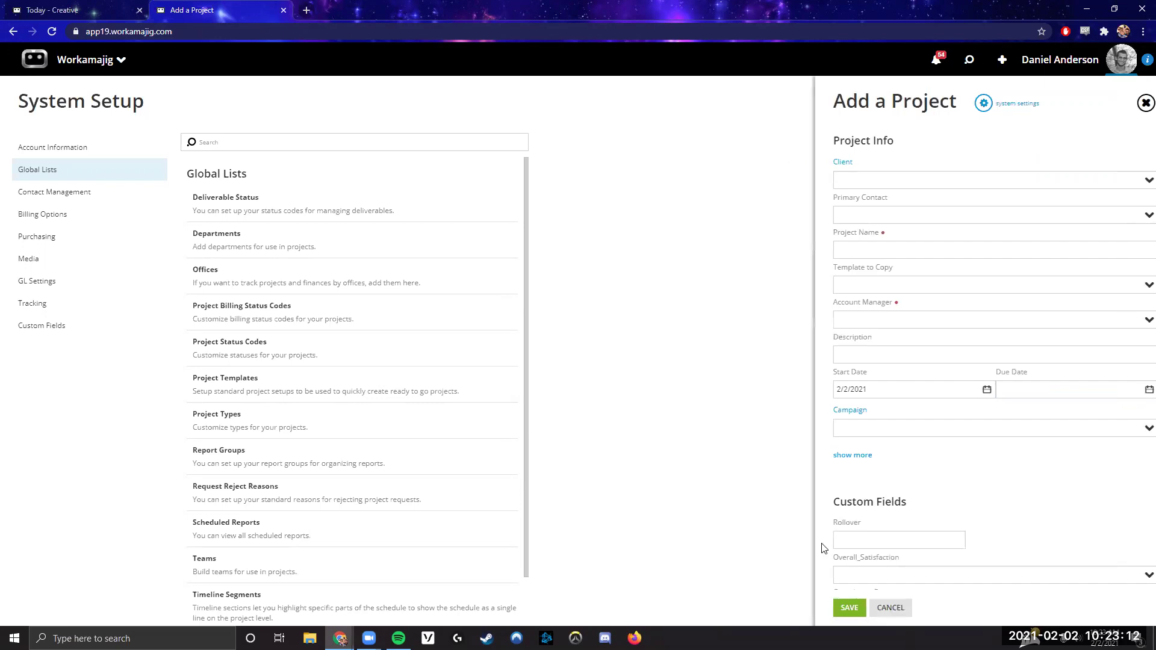
Return to the resource manager's Assignment Management scheduling screen.
click(55, 53)
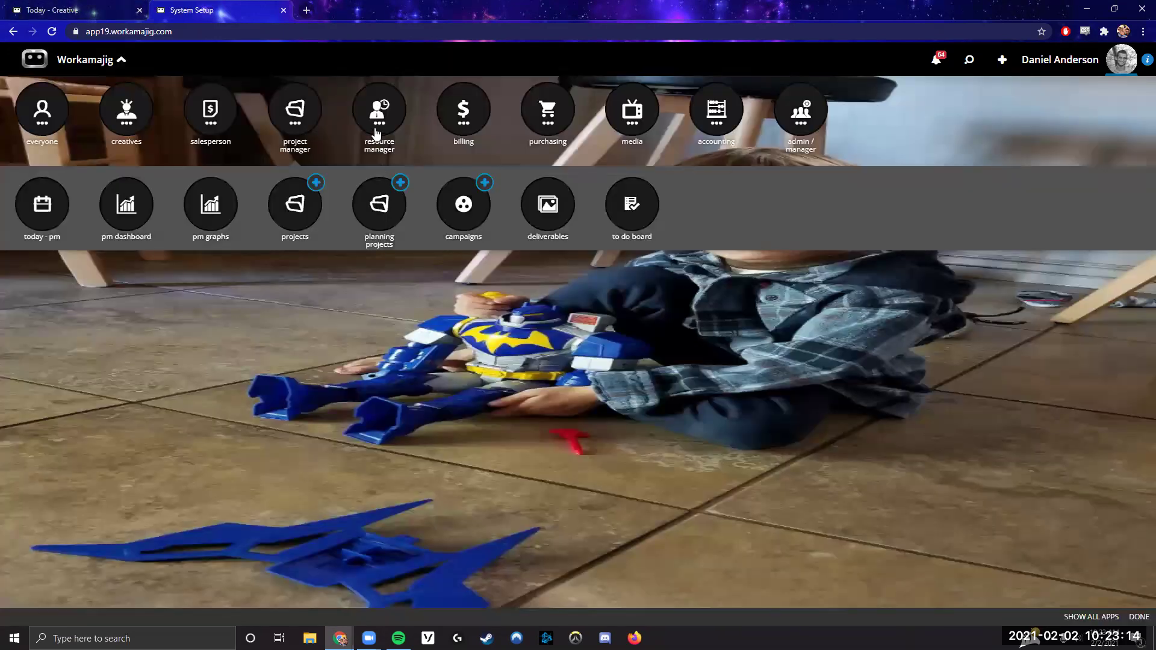
click(371, 146)
click(222, 215)
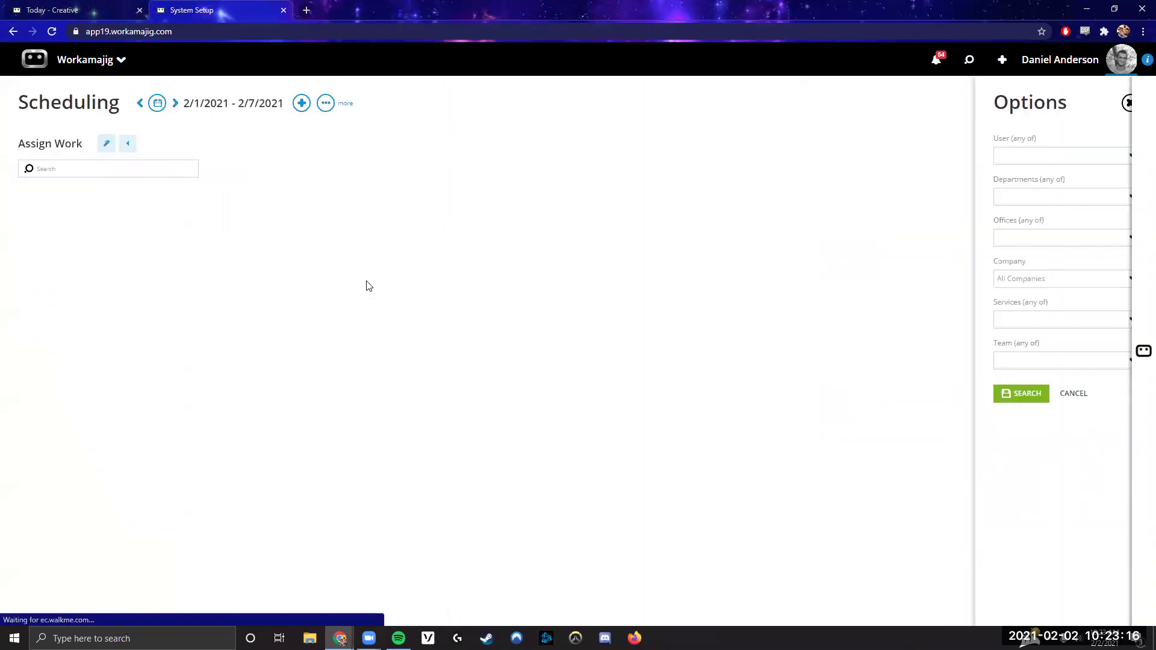
Load the staff scheduling board for all companies without any user, department or team filters.
click(1021, 394)
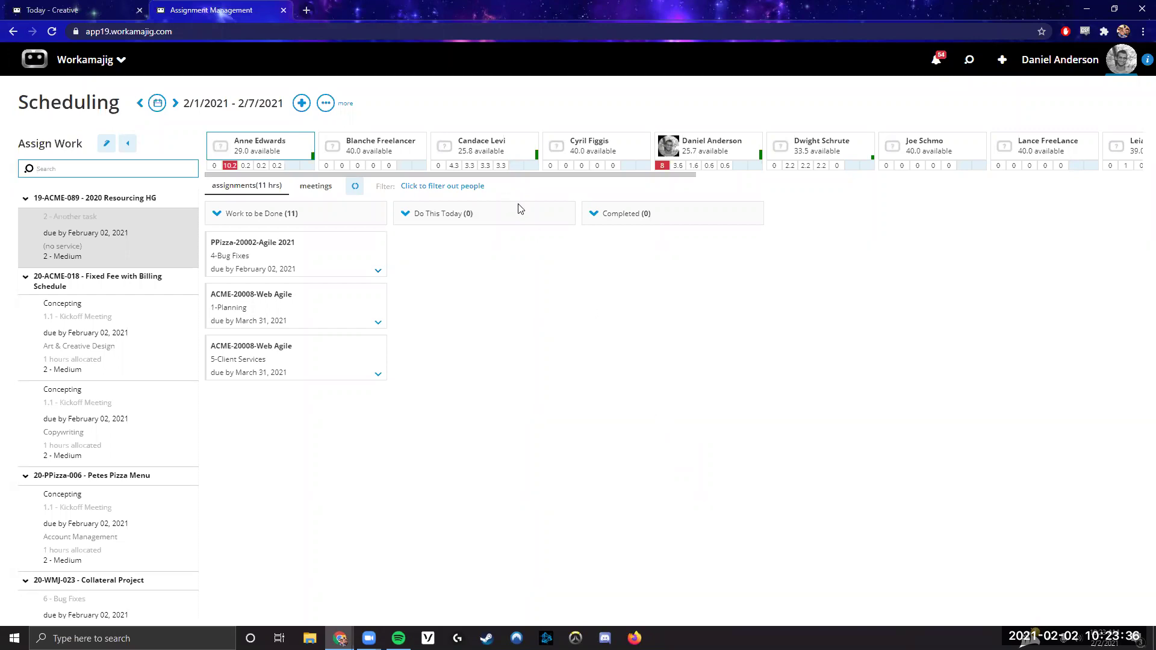
click(508, 117)
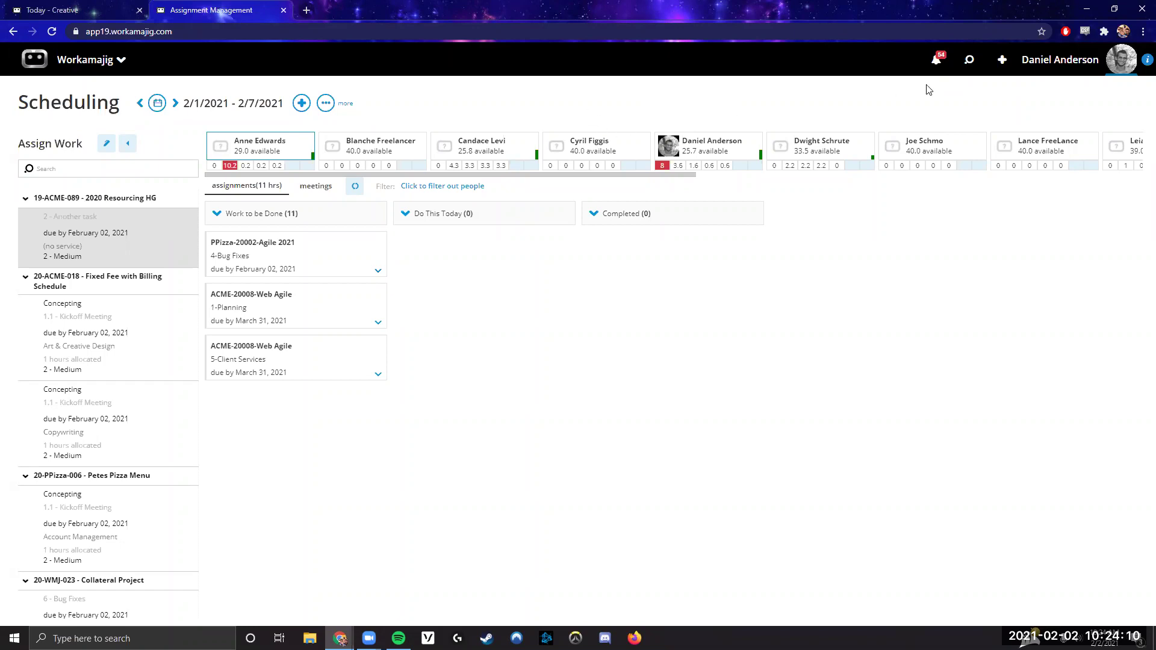
Open the schedule of the ACME Lmt project Web Agile from the Projects list.
click(84, 71)
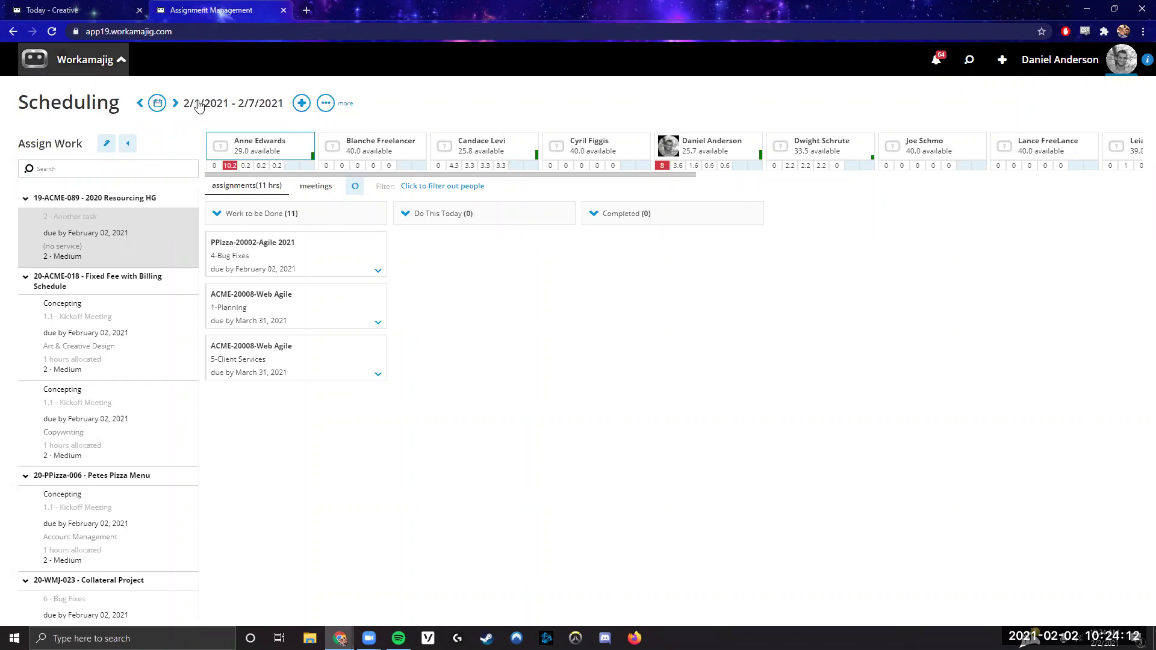
click(290, 190)
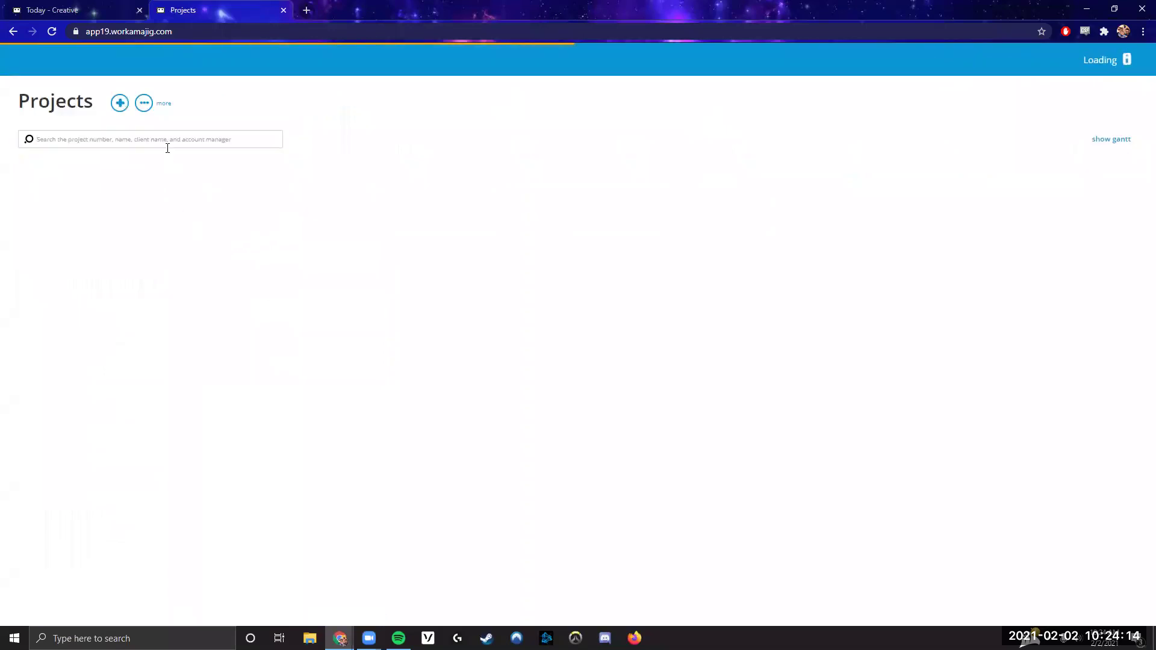
click(86, 237)
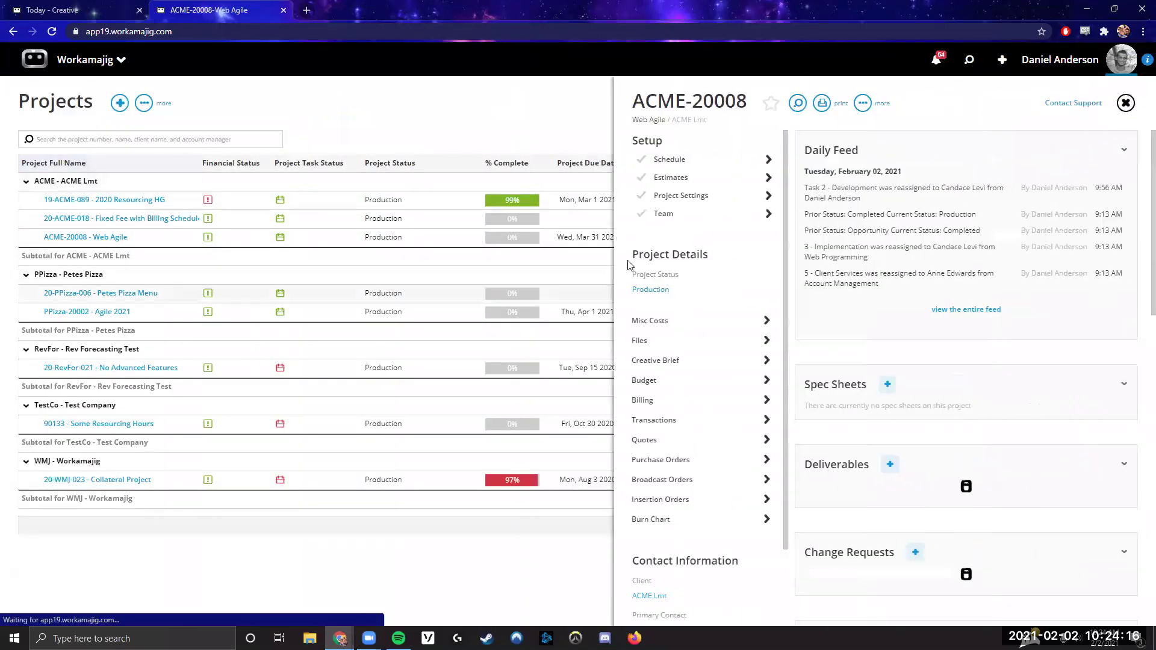
click(693, 160)
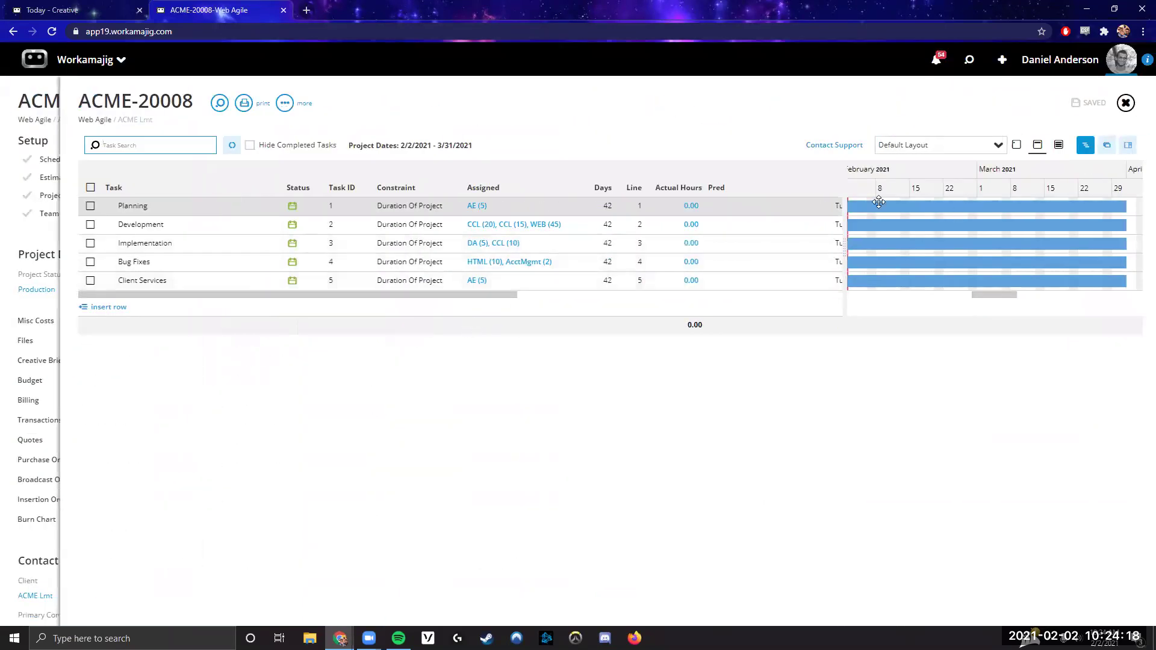
Inspect the Duration Of Project constraint on the Planning task and leave its row without changes.
click(414, 206)
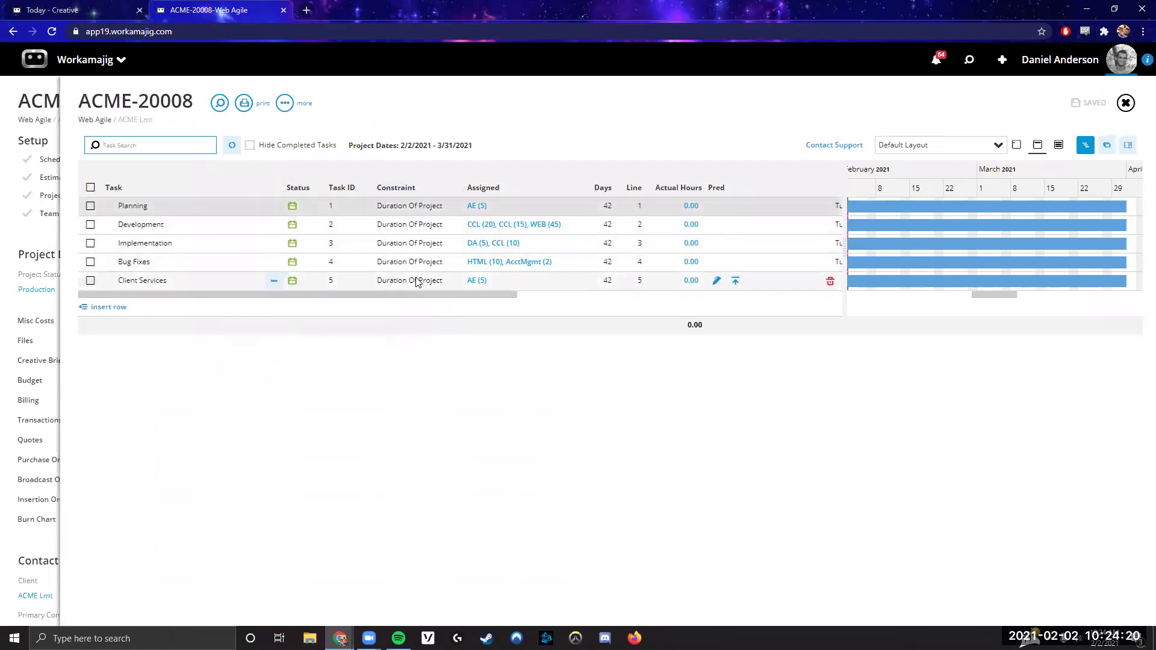
click(423, 247)
key(Up)
key(Up)
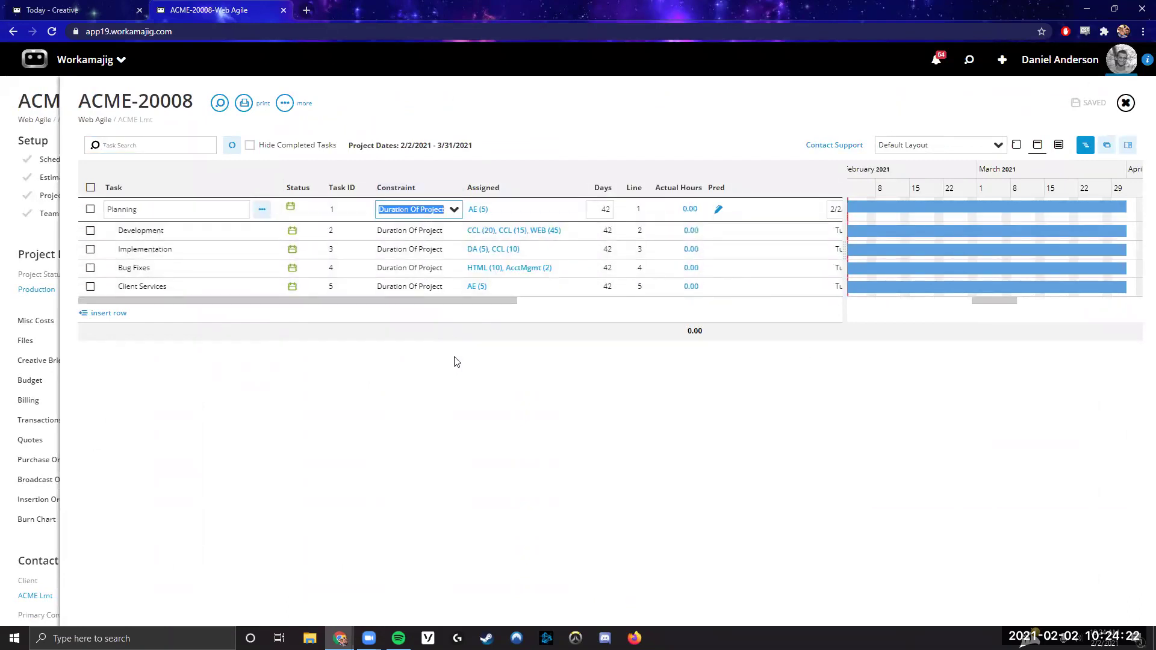
click(456, 360)
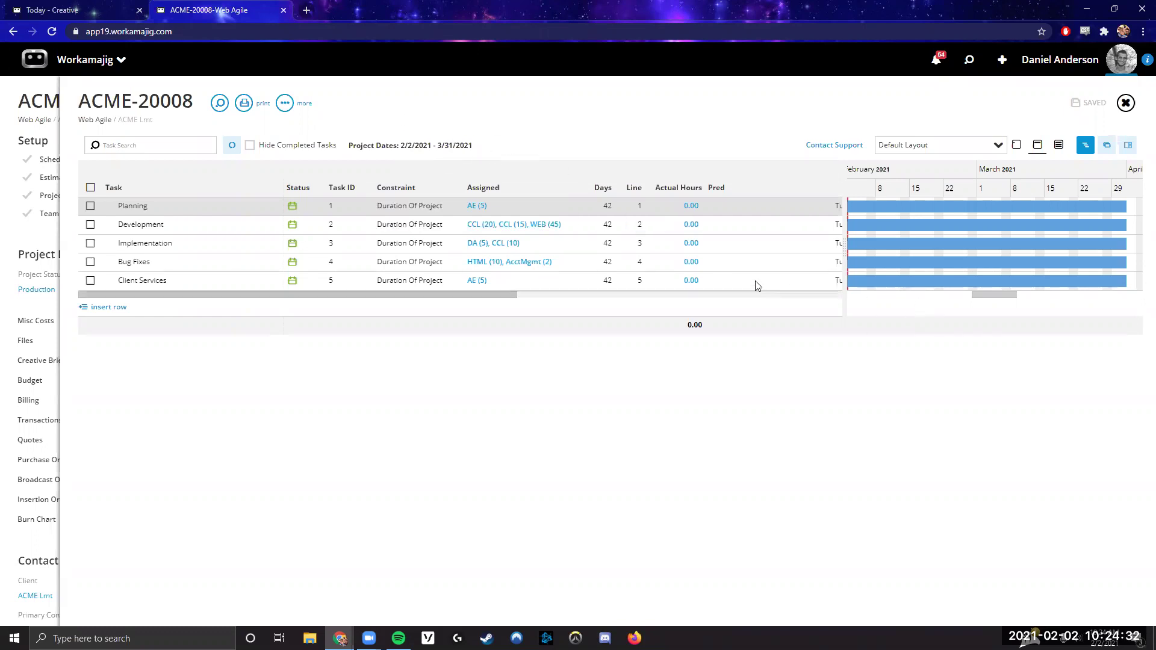
Check the tasks' assigned people and their plan start and complete dates, and close the Web Agile schedule and project.
drag(459, 296, 604, 298)
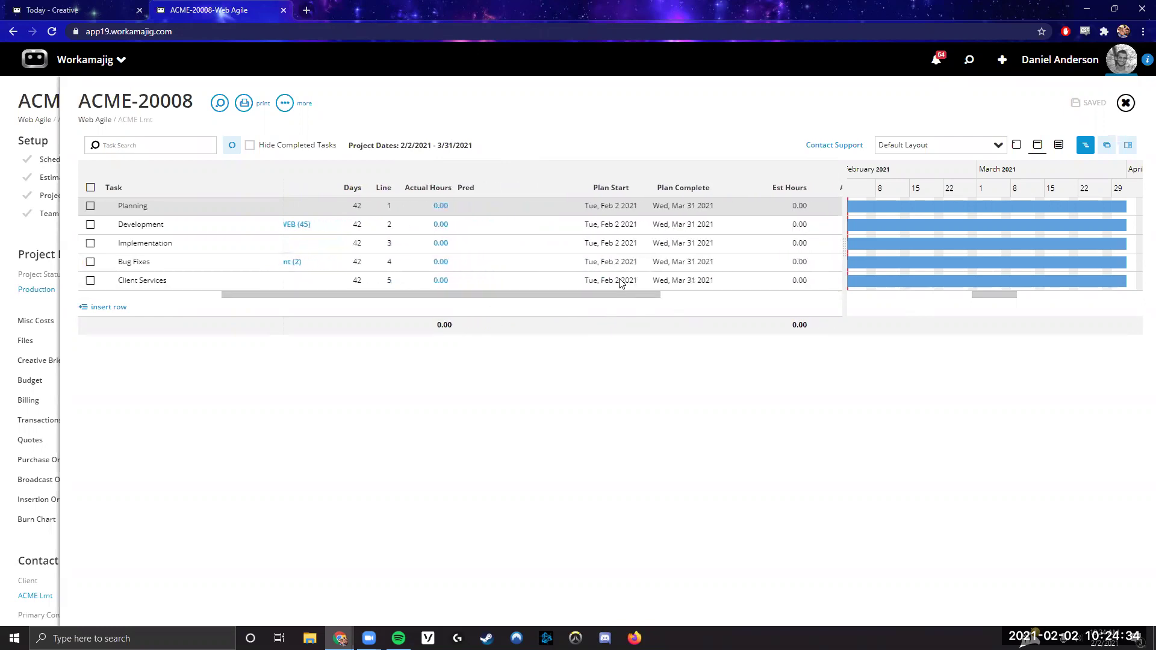
click(708, 211)
drag(631, 297, 376, 301)
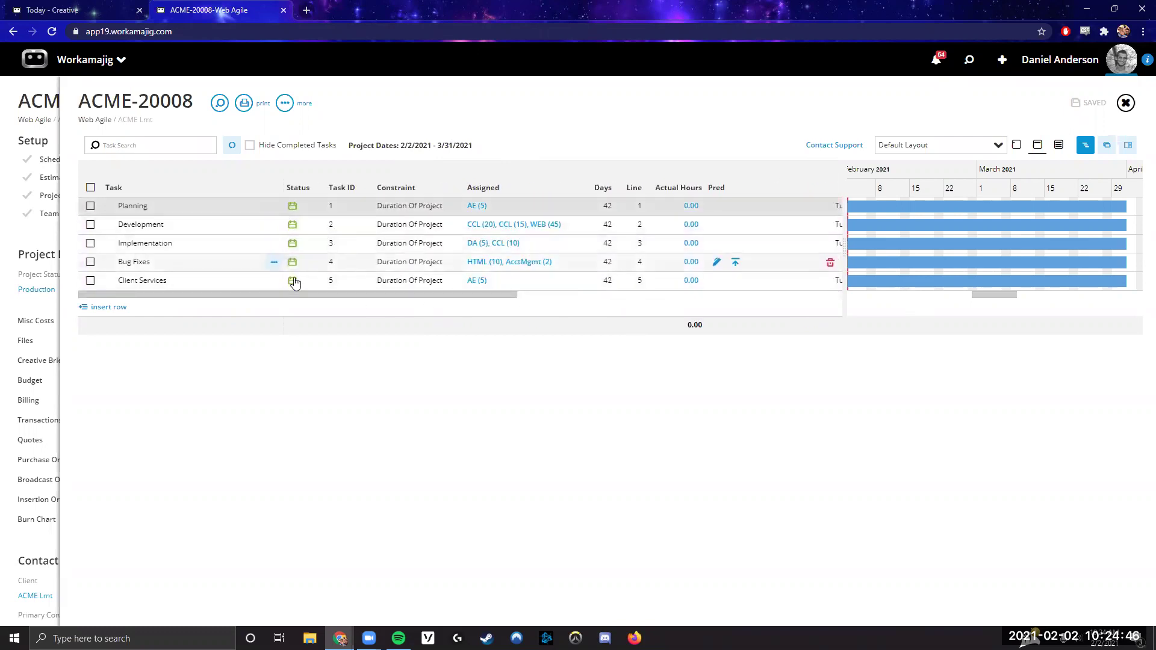
drag(492, 296, 645, 298)
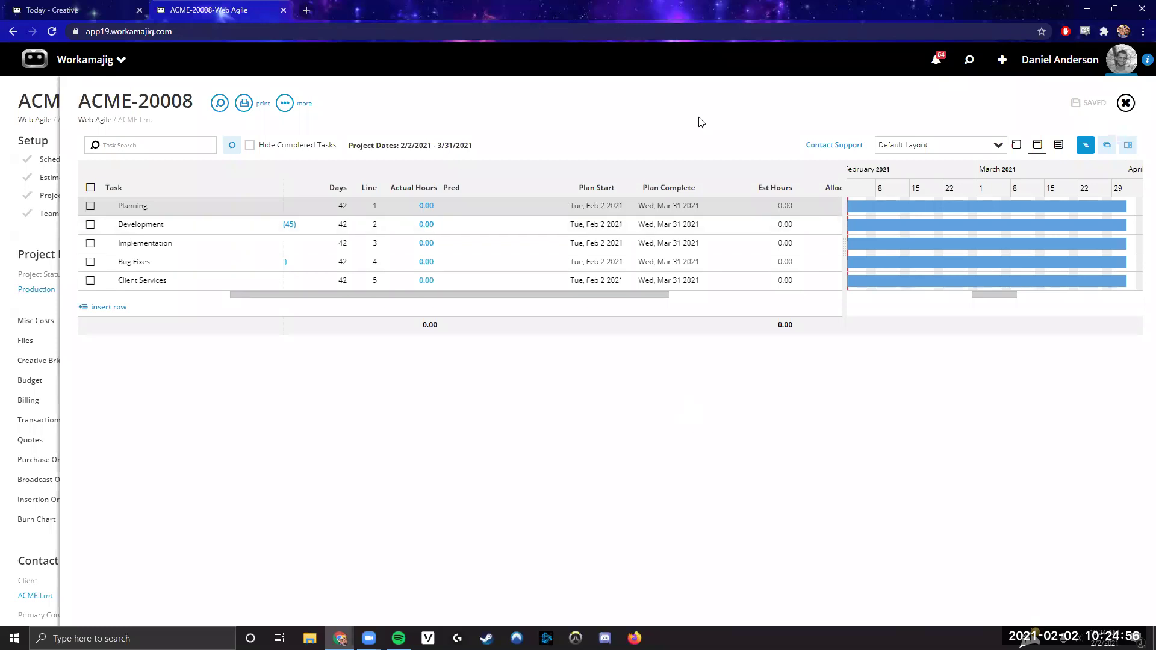
click(1123, 104)
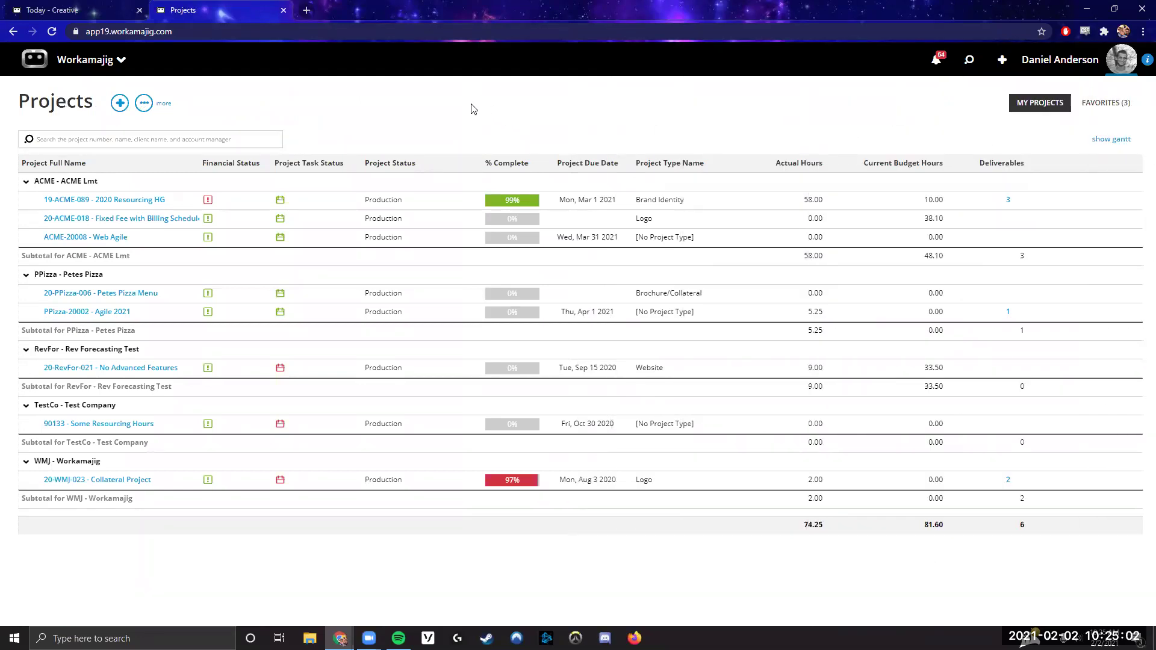
Show which apps are available to the resource manager role, including assignment management.
click(74, 75)
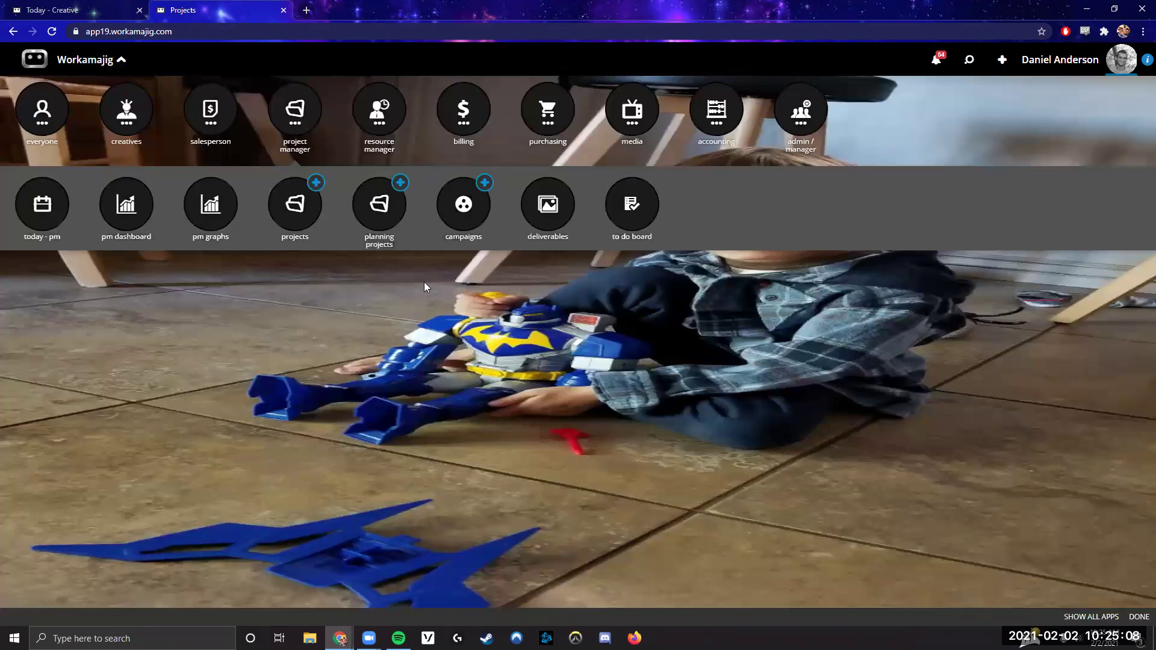
click(383, 125)
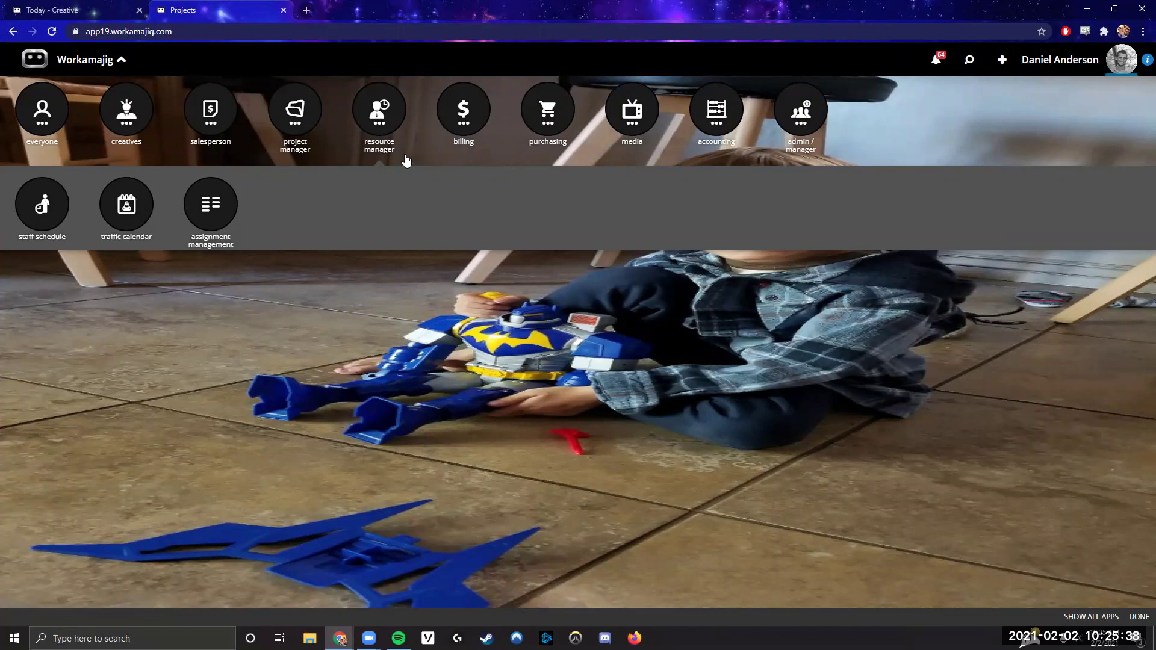
click(379, 110)
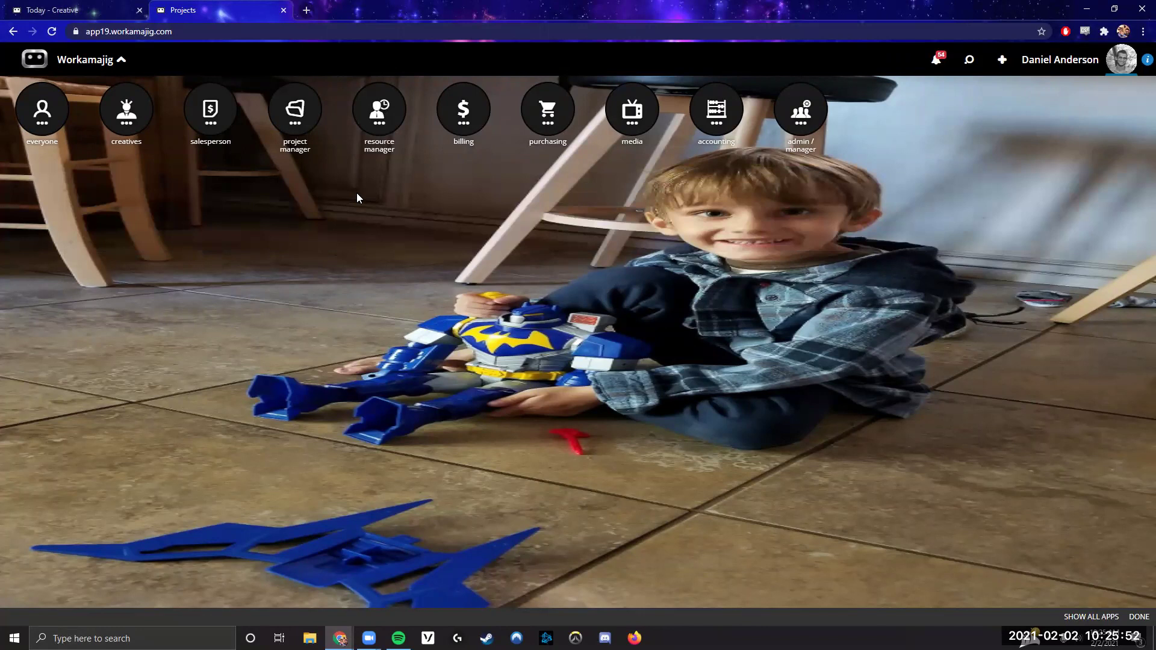
click(801, 130)
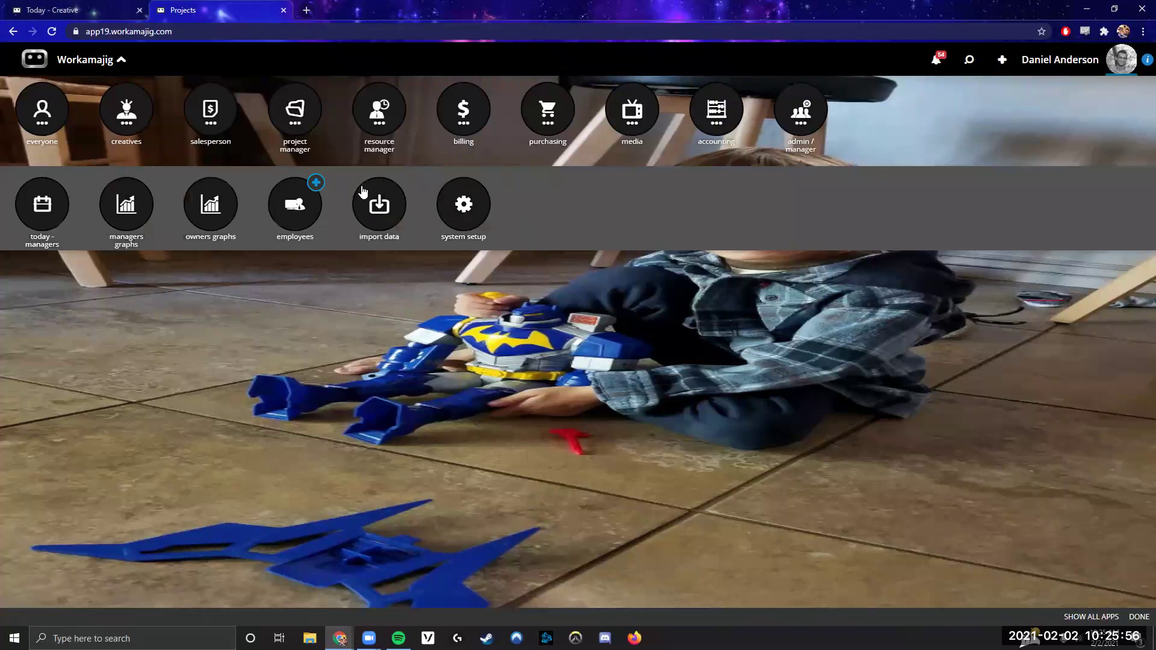
click(380, 130)
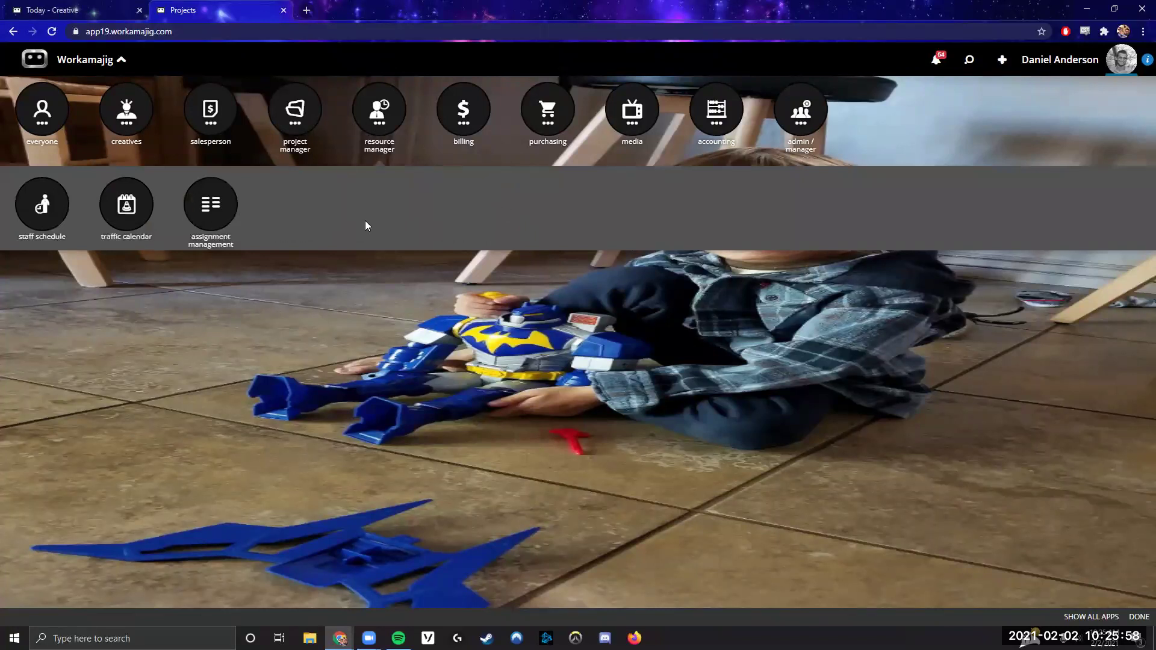
Open the Security Settings in System Setup and search the Account Managers group's user rights for "assignment".
click(801, 125)
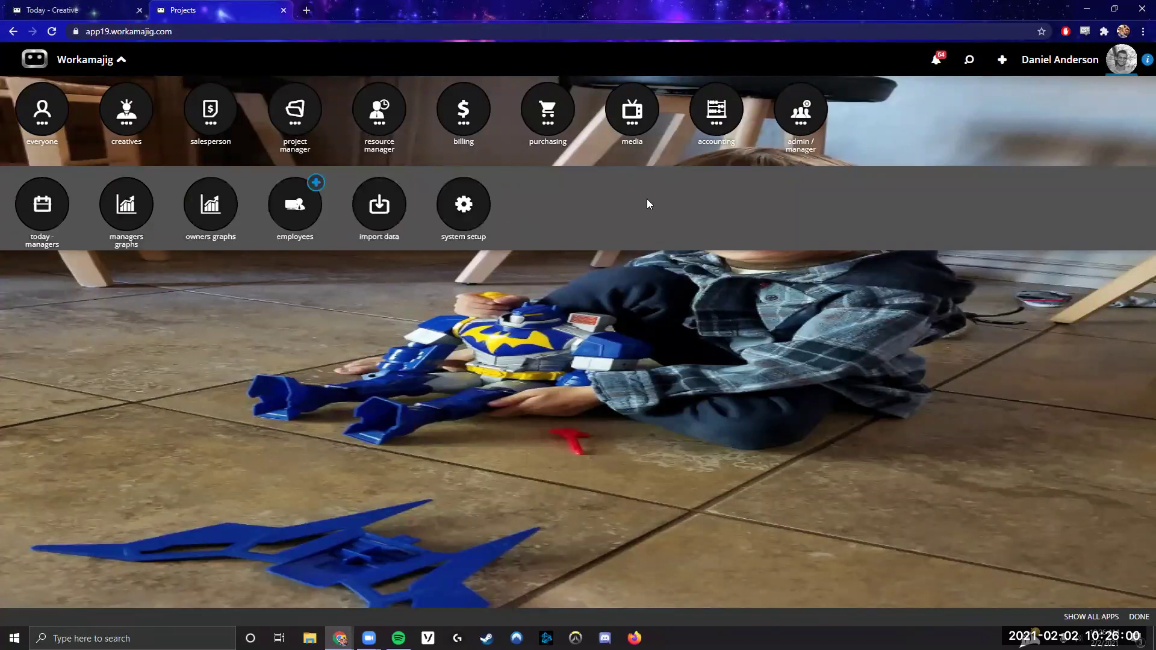
click(470, 207)
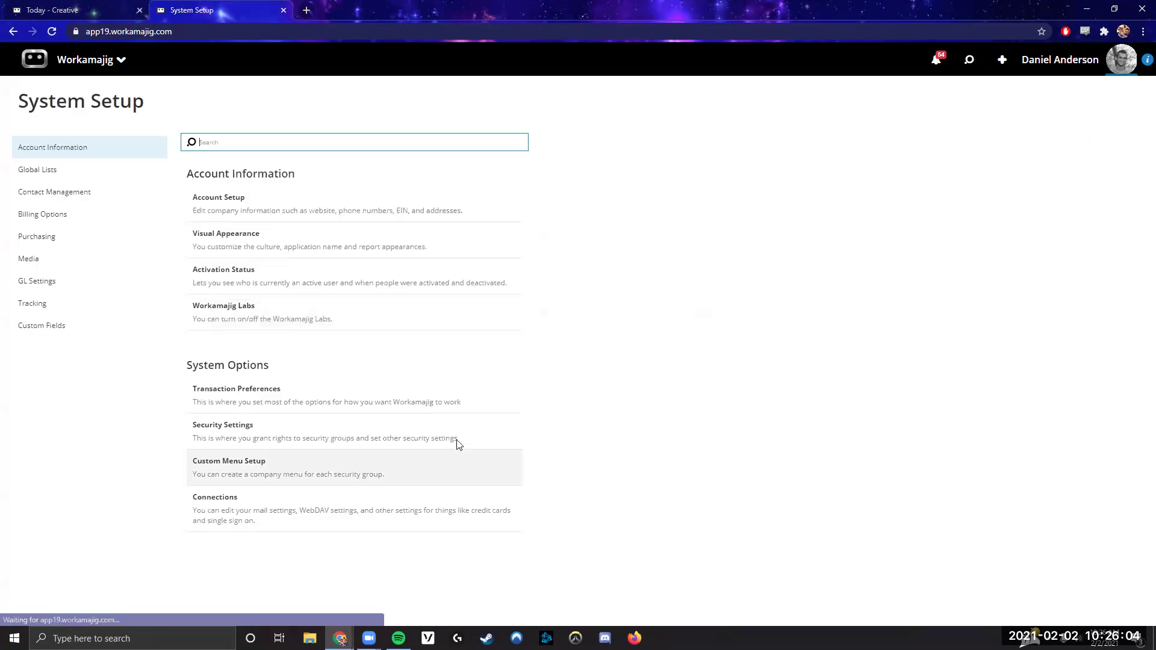
click(255, 427)
text(as)
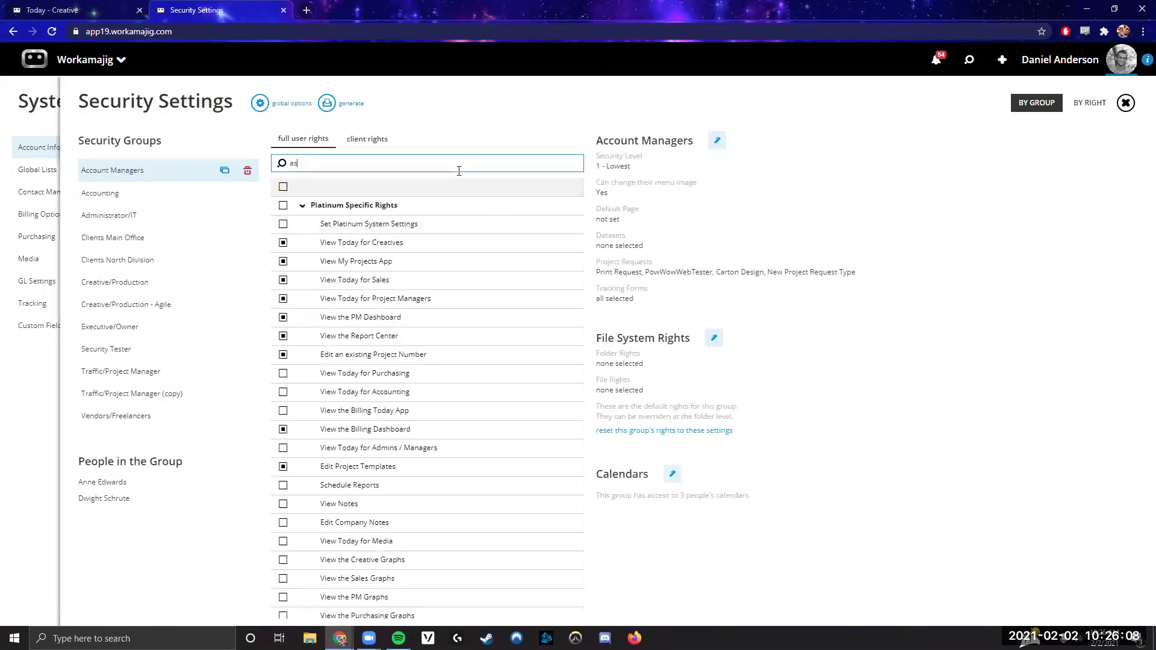
text(signe)
key(BackSpace)
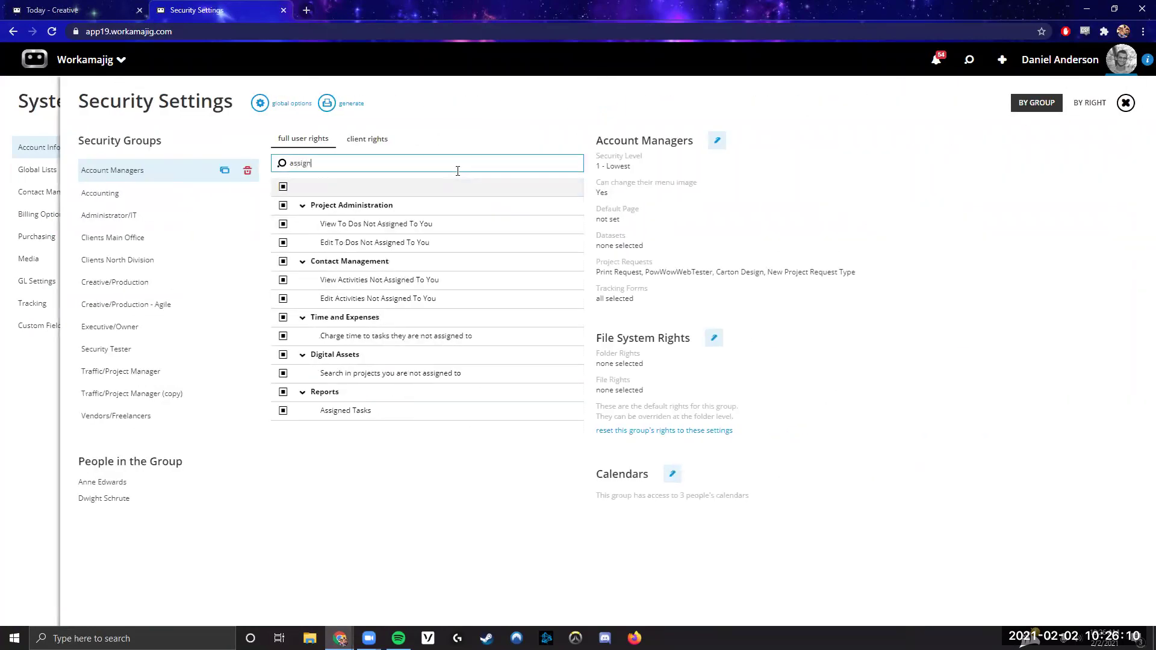
text(ment)
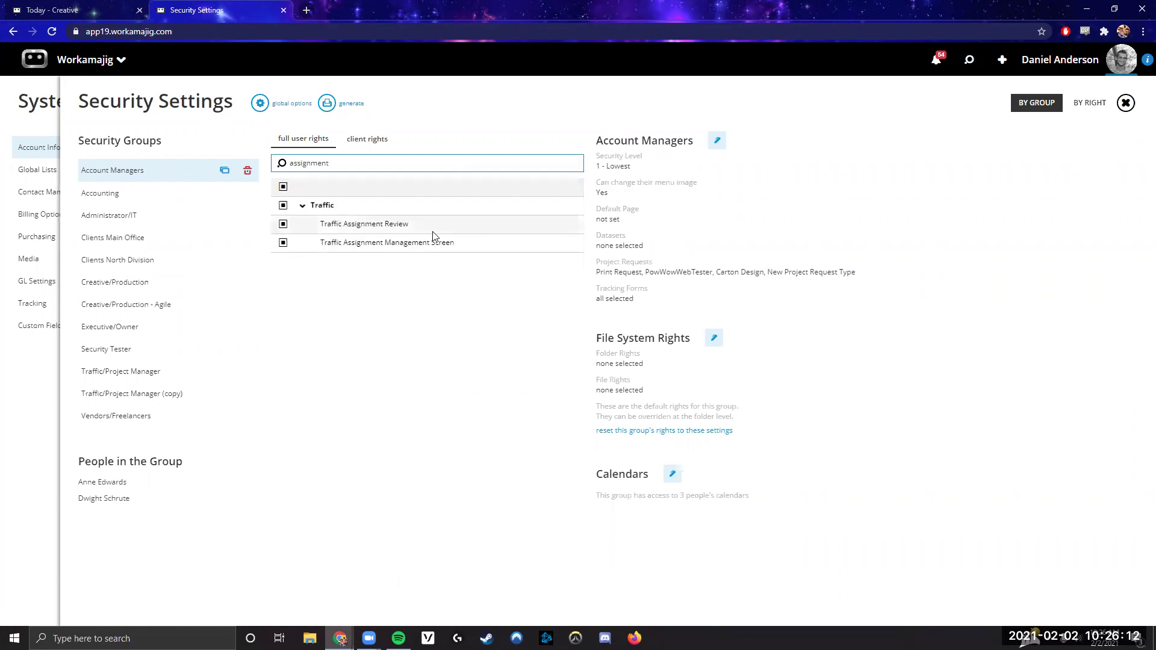
Highlight the Traffic Assignment Management Screen right and close the Security Settings.
drag(449, 243, 315, 244)
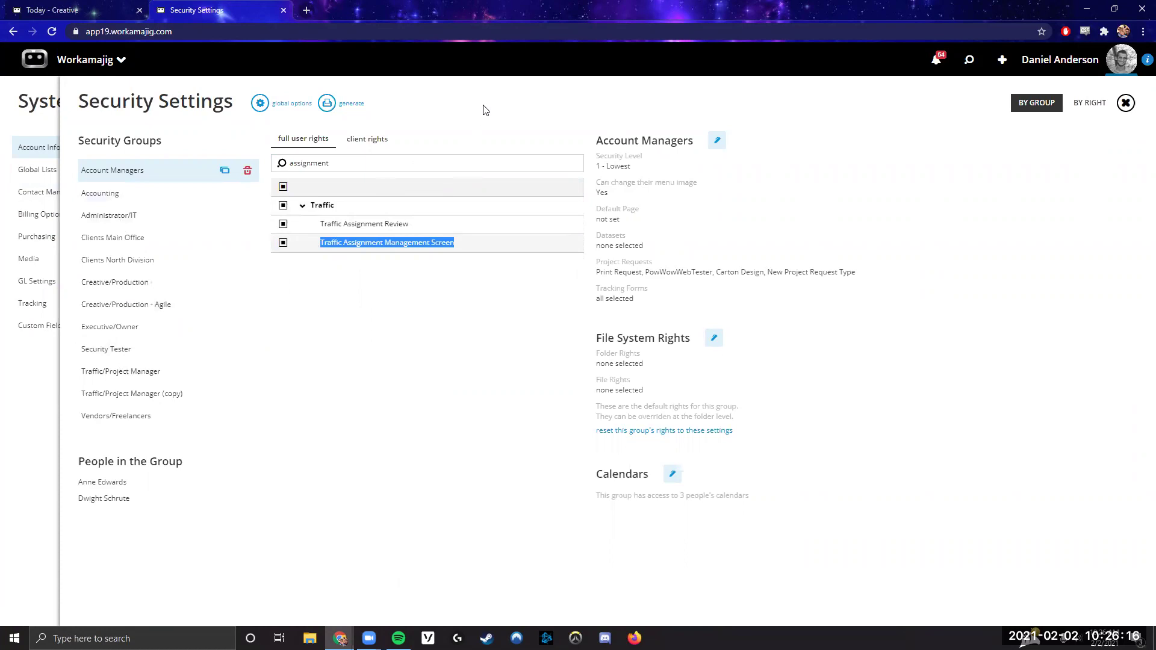
click(428, 147)
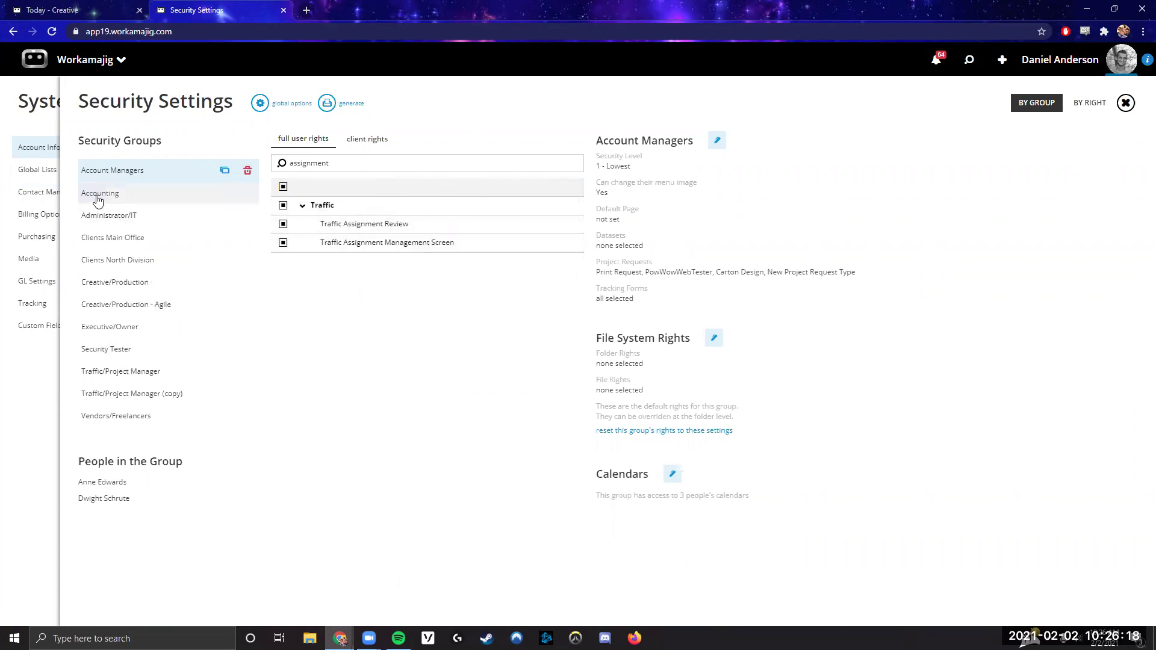
click(1, 178)
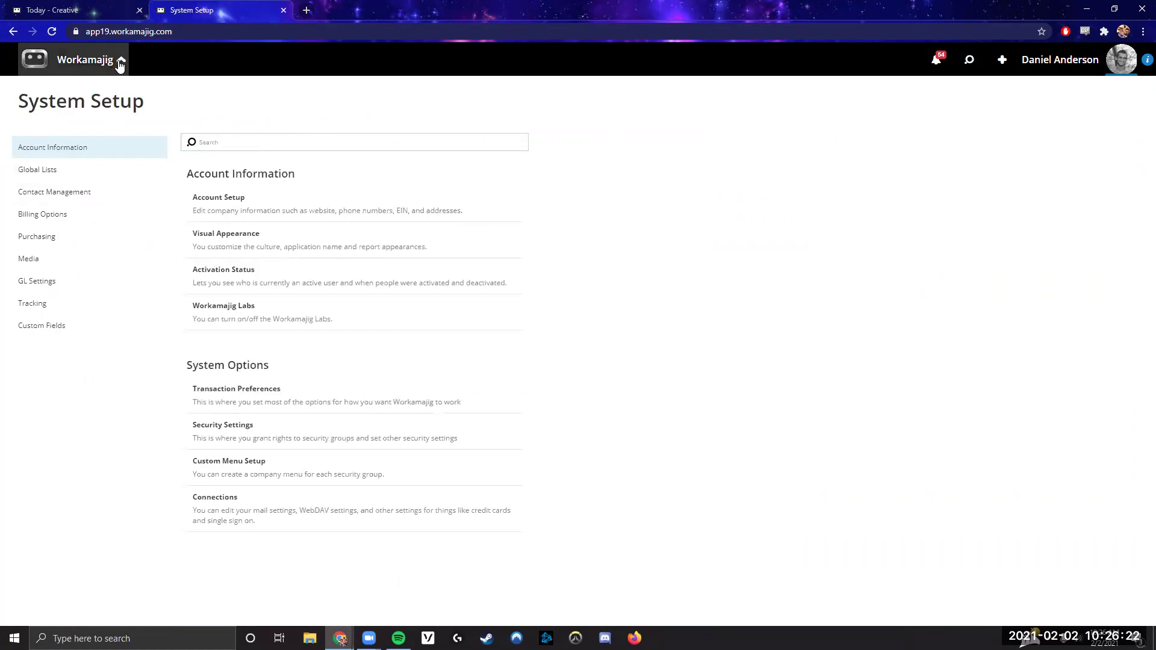
Open the Today view for creatives.
click(120, 58)
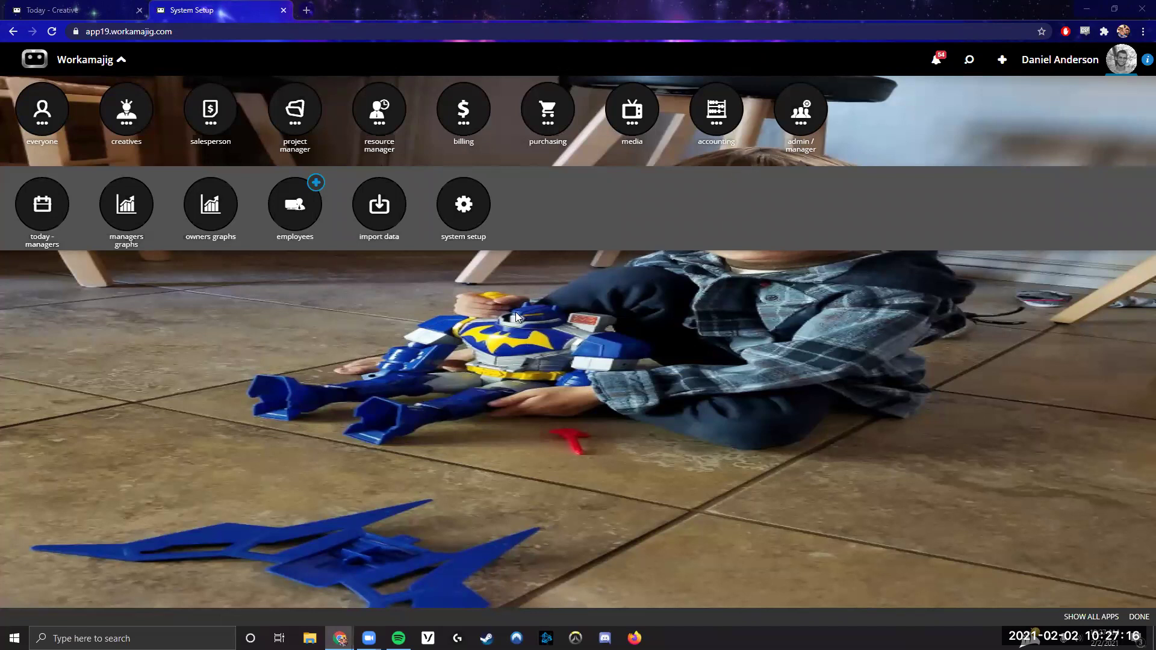
click(106, 114)
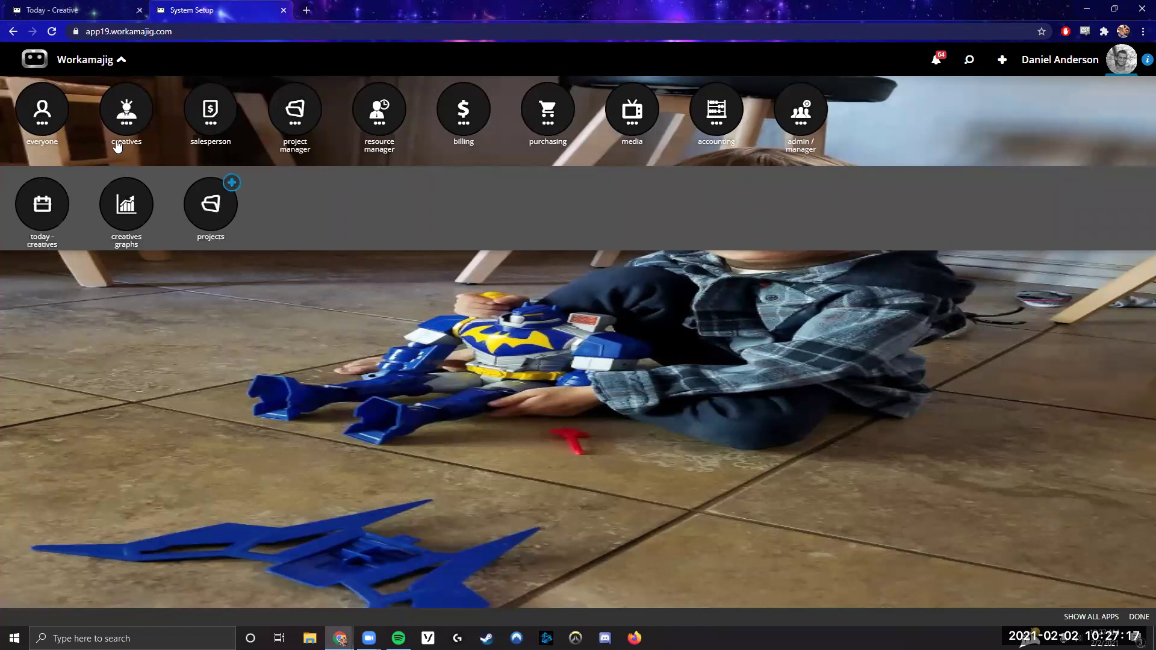
click(55, 215)
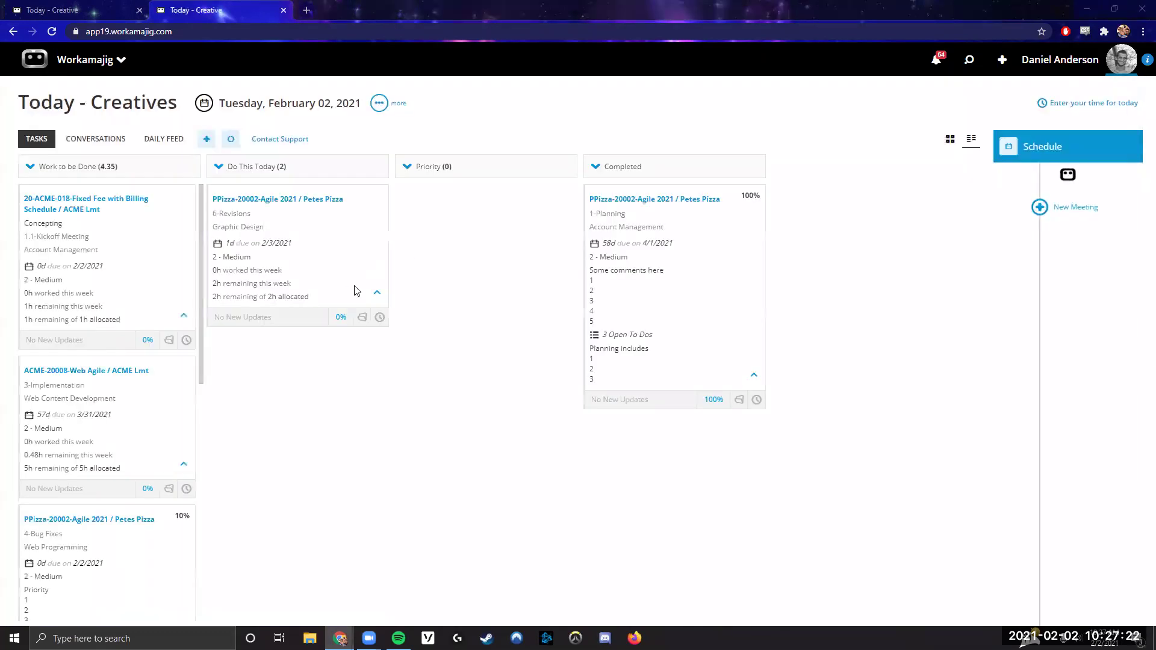
Open the Agile 2021 project's dashboard from the Revisions task card, look through its conversations, custom fields and snapshot, and close it.
click(362, 317)
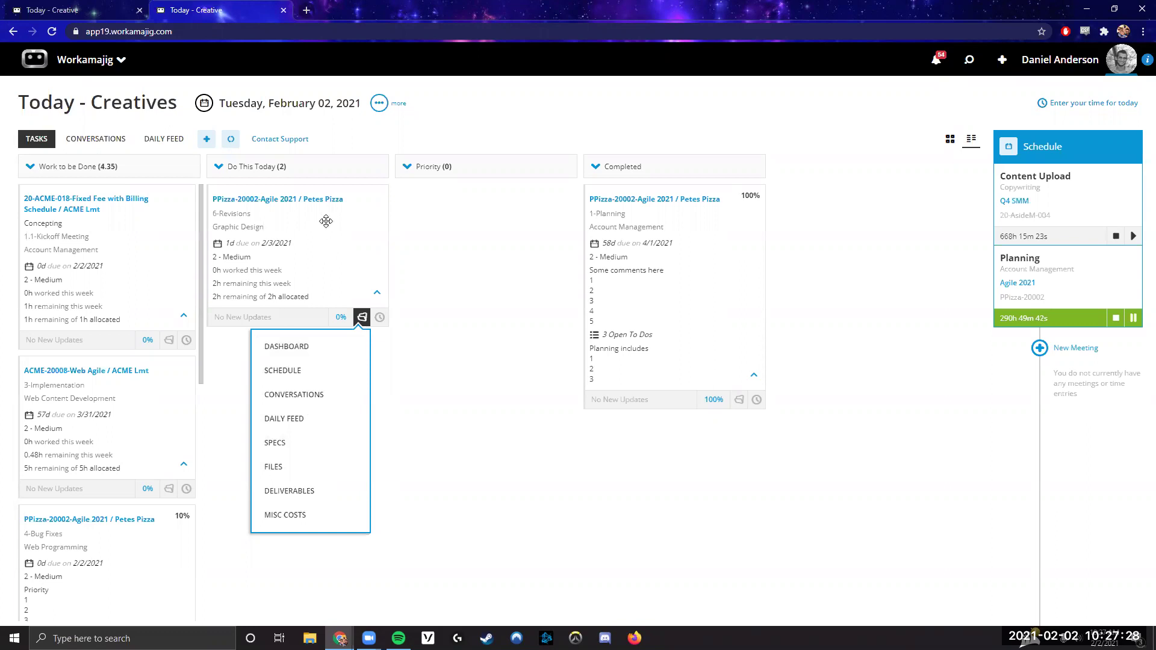
click(321, 400)
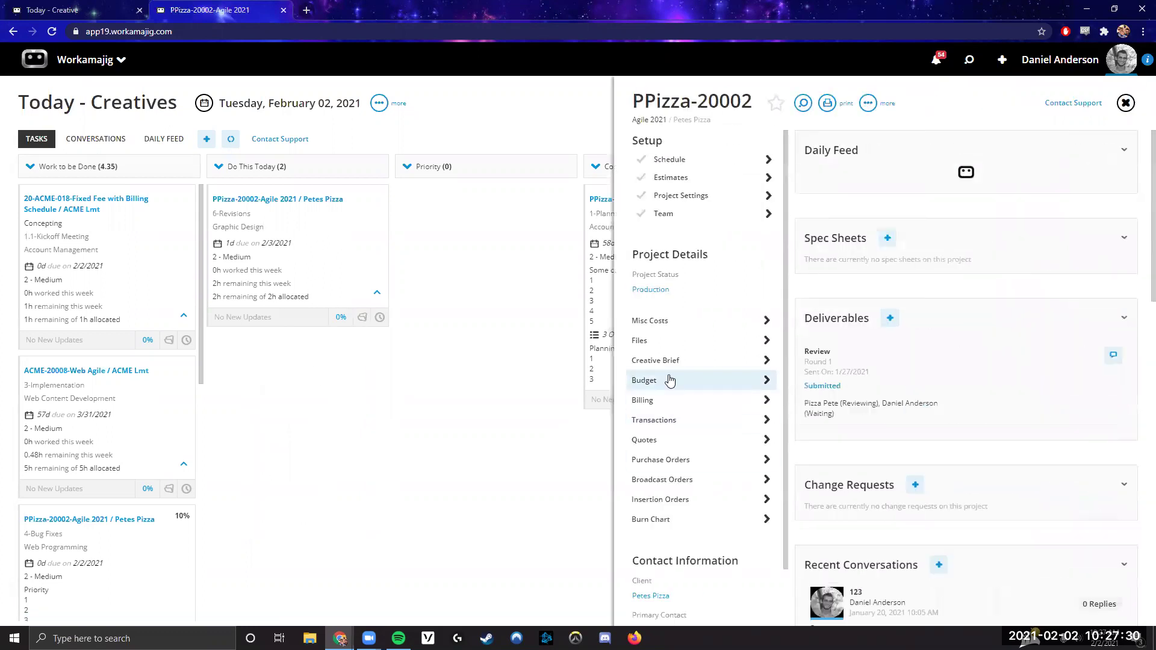
scroll(976, 457, down, 15)
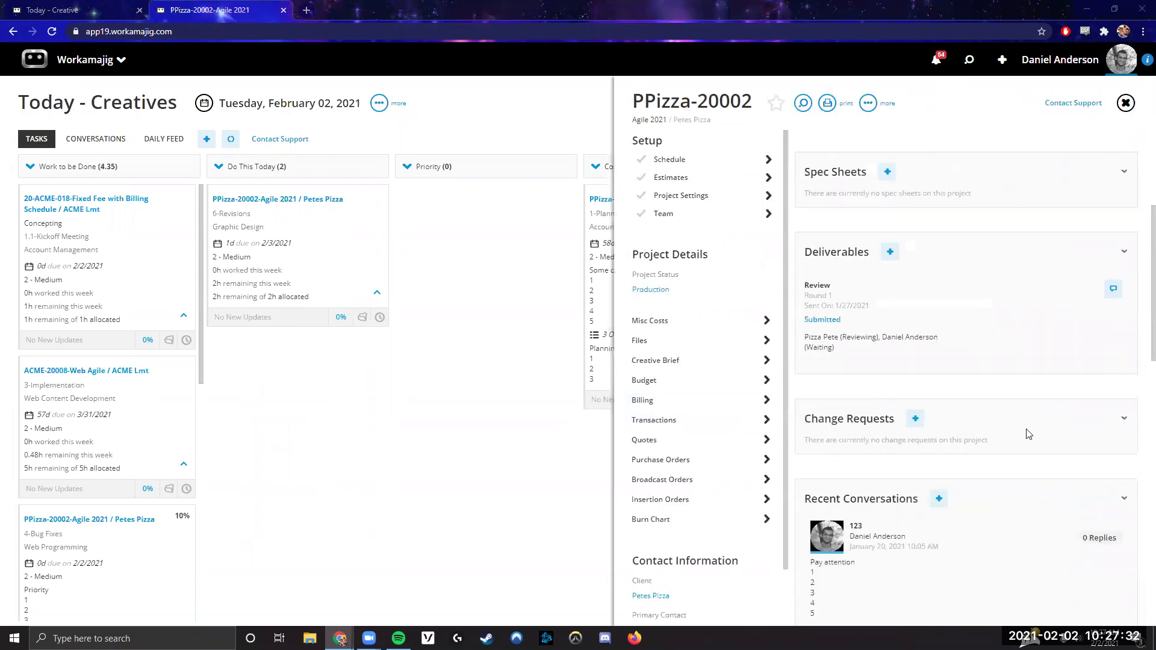
scroll(939, 464, up, 3)
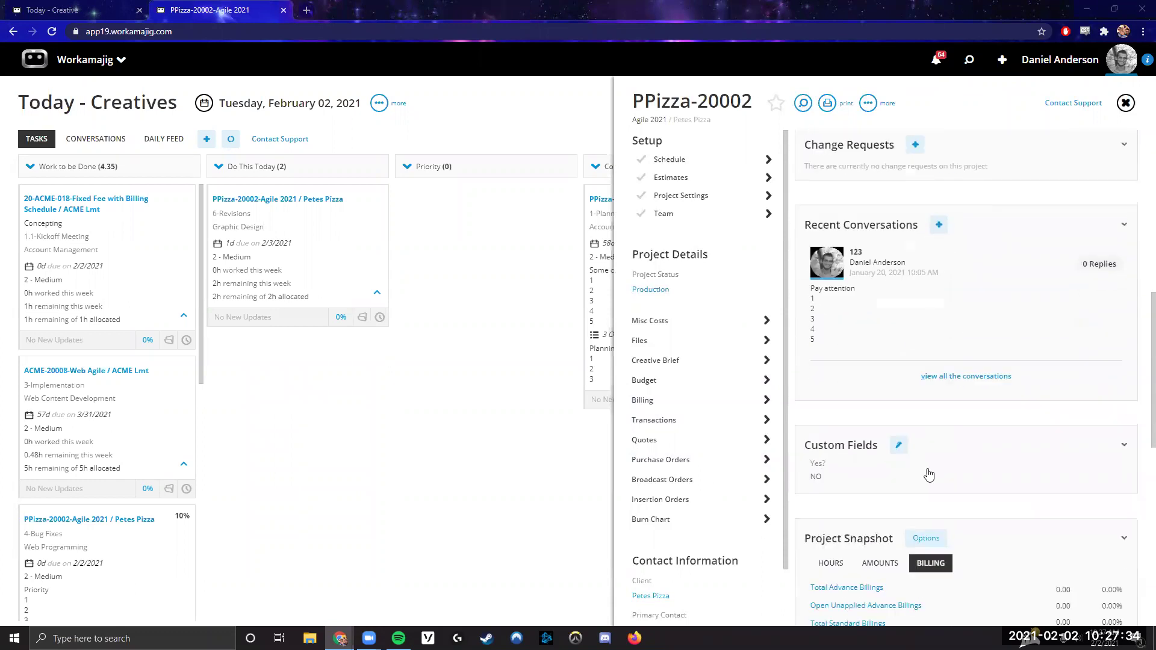
scroll(904, 446, down, 1)
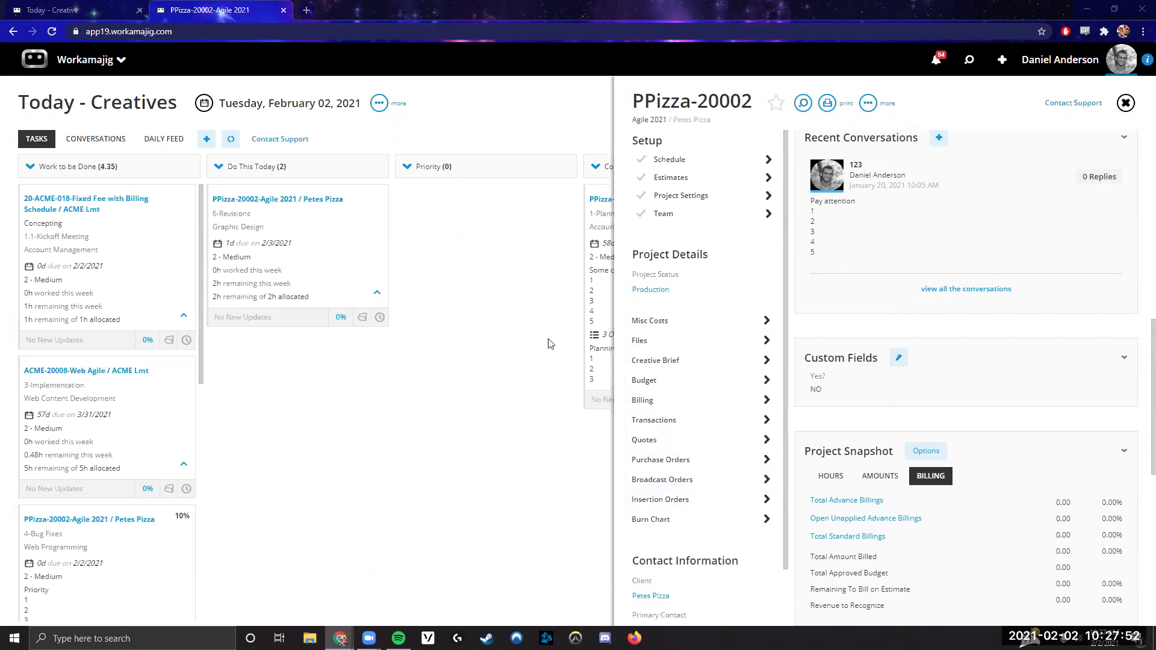
click(1125, 102)
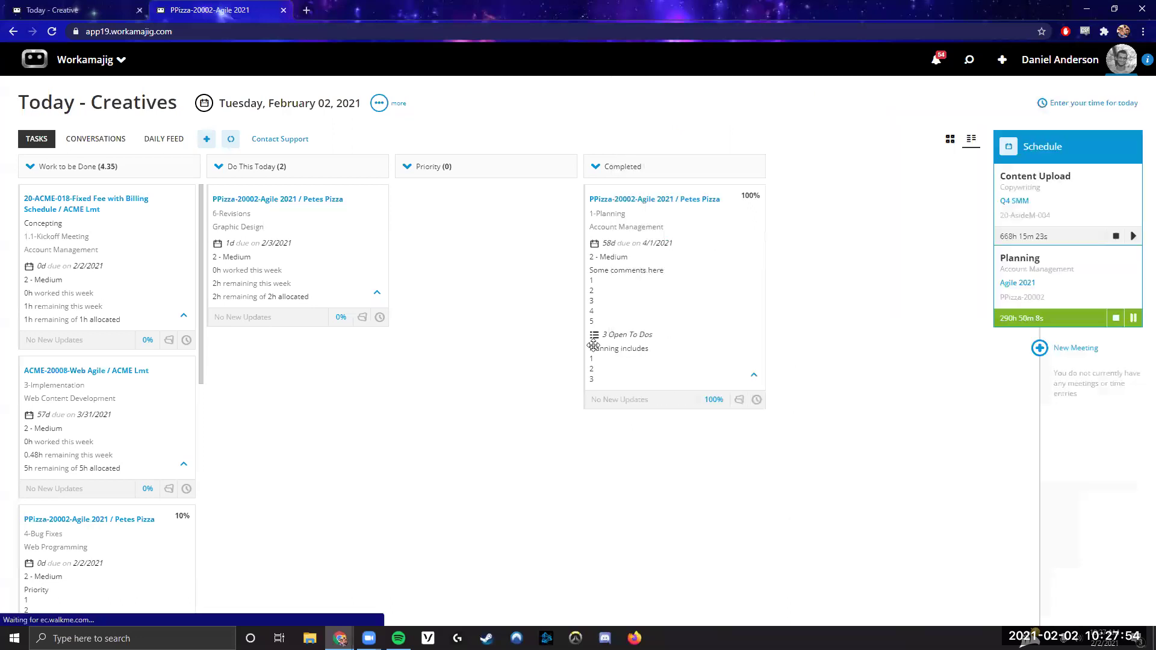